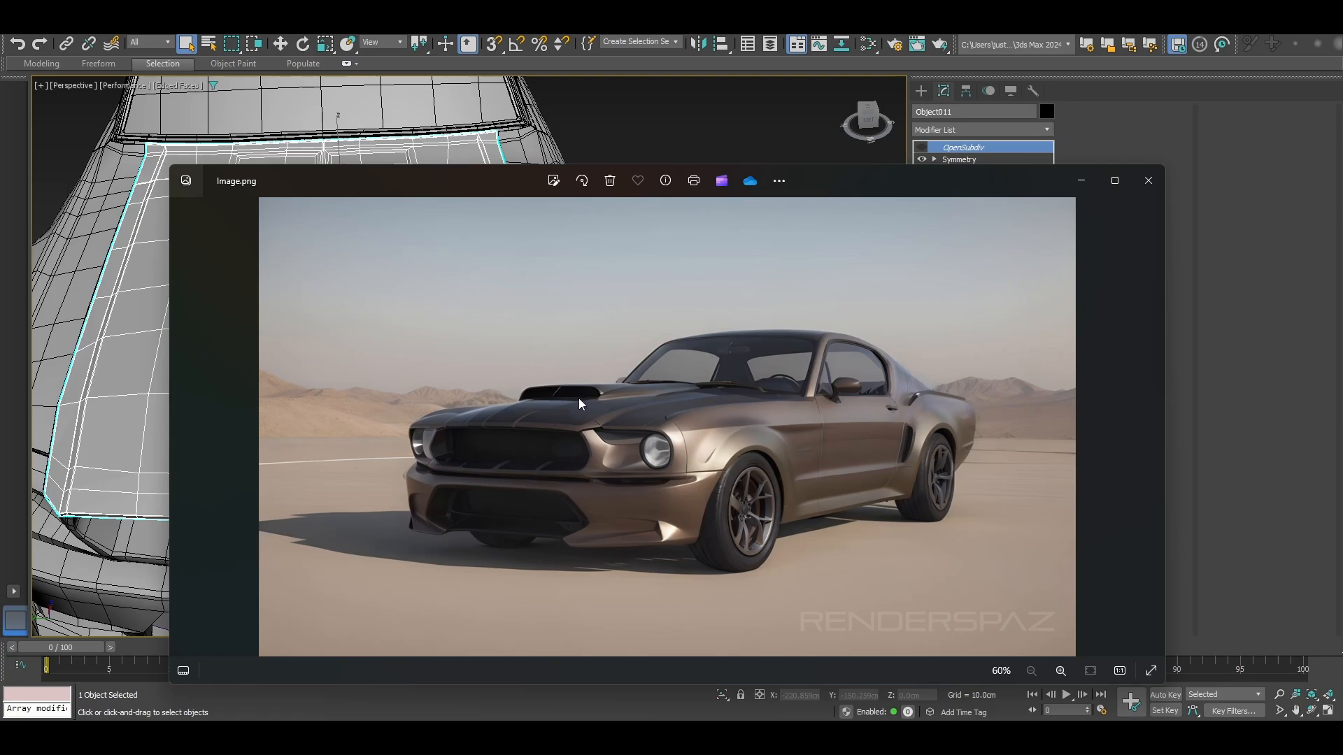
Examine the hood scoop in the reference car image, then close the image.
{"action": "left_click_drag", "start_coordinate": [842, 191], "coordinate": [732, 137]}
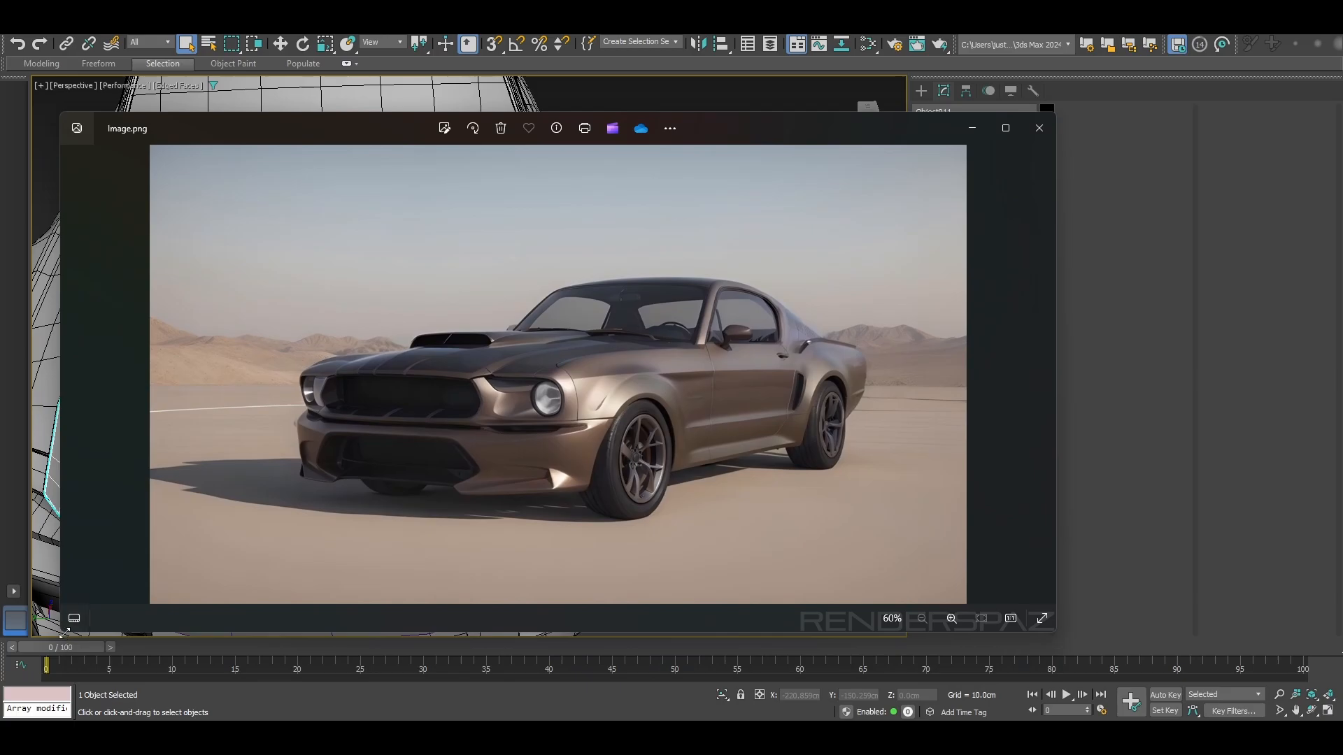
{"action": "left_click_drag", "start_coordinate": [64, 633], "coordinate": [451, 480]}
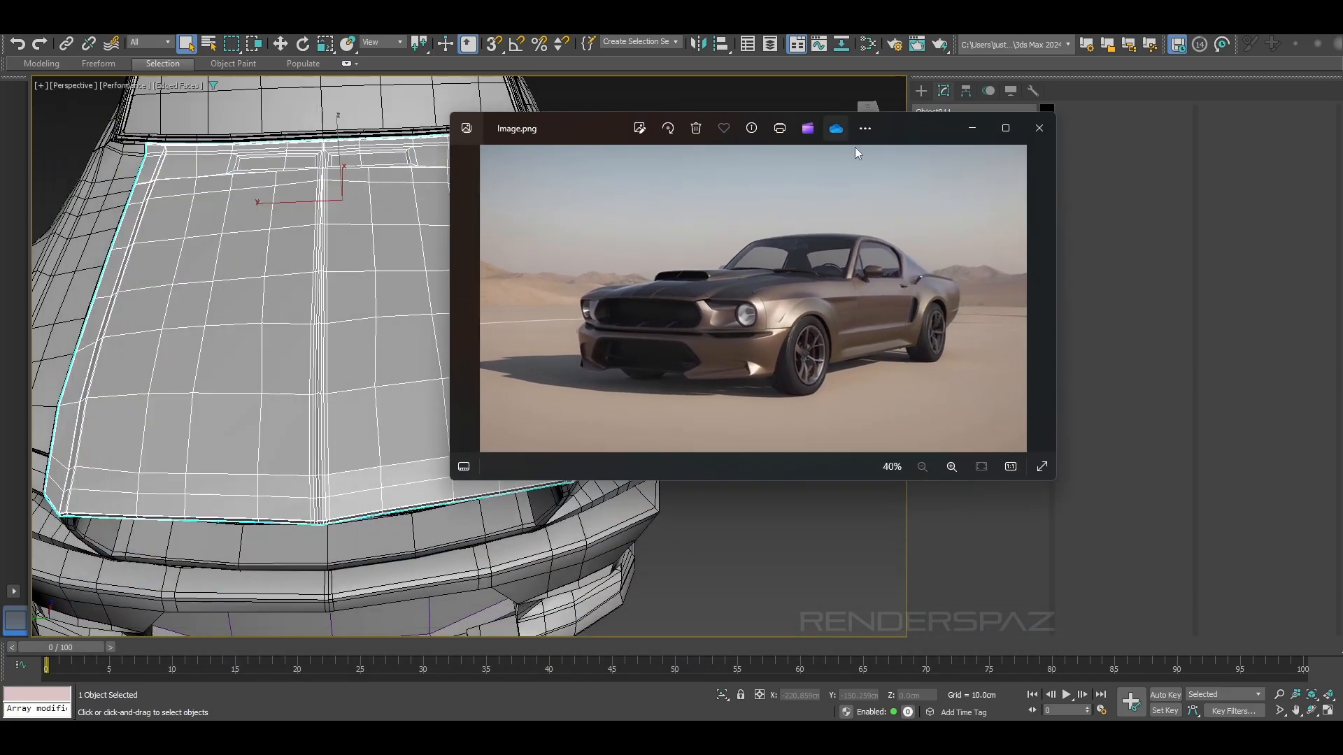
{"action": "left_click", "coordinate": [1039, 128]}
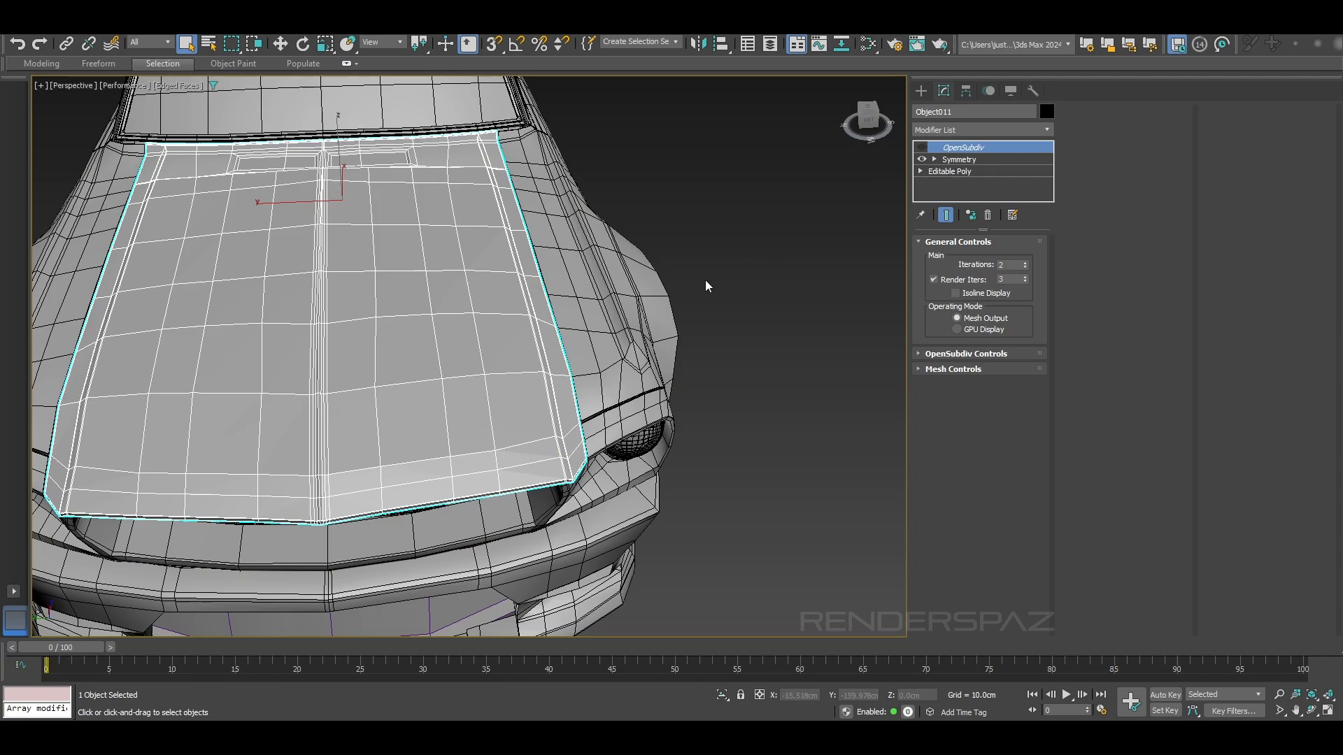
Show the hood in top view and open its base mesh vertices with the mirrored end result displayed.
{"action": "key", "text": "t"}
{"action": "key", "text": "z"}
{"action": "scroll", "coordinate": [506, 375], "scroll_direction": "up", "scroll_amount": 3}
{"action": "scroll", "coordinate": [568, 373], "scroll_direction": "down", "scroll_amount": 1}
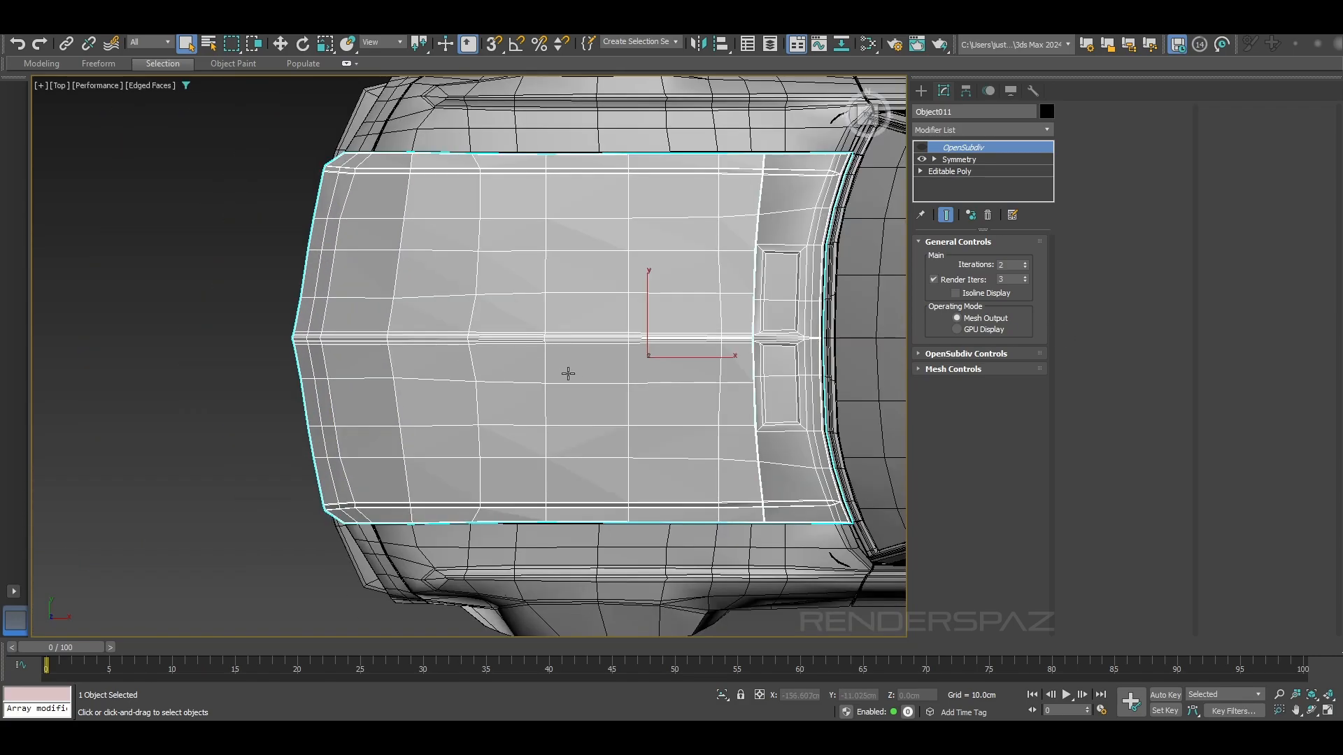
{"action": "left_click", "coordinate": [958, 171]}
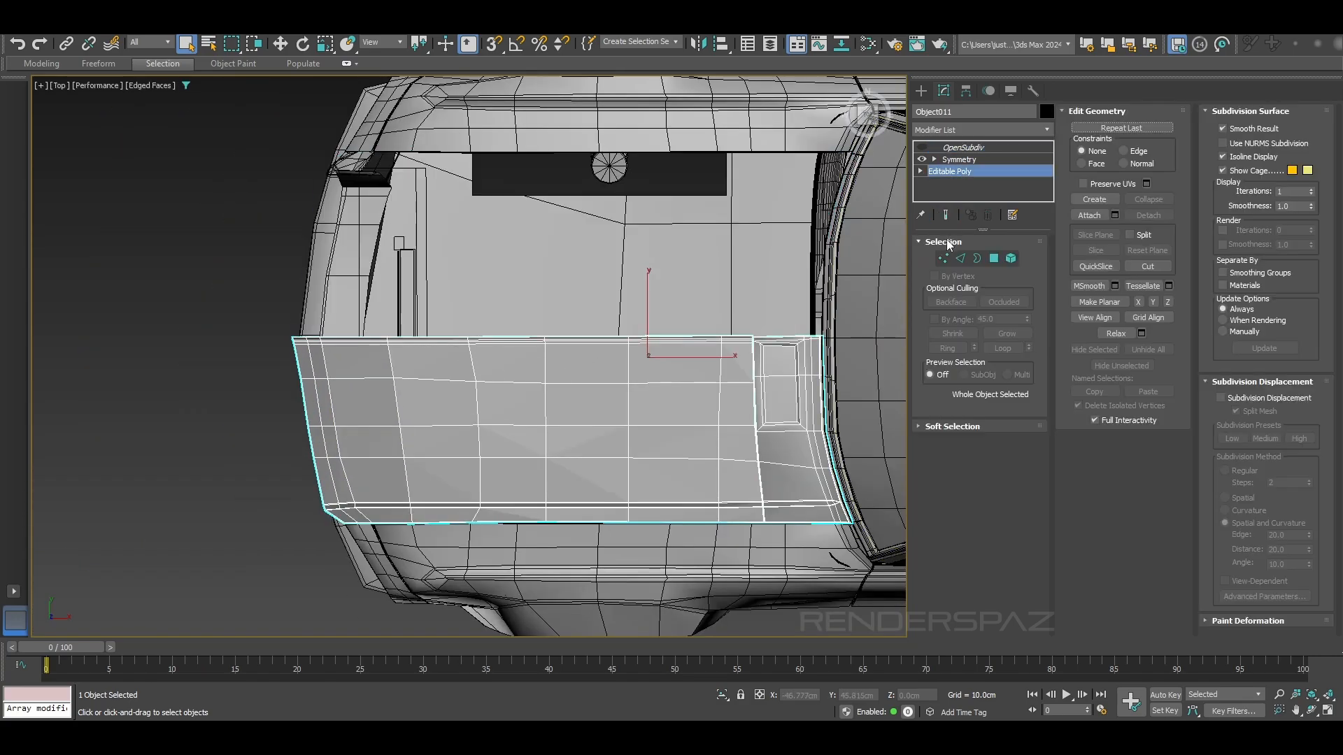
{"action": "left_click", "coordinate": [943, 260]}
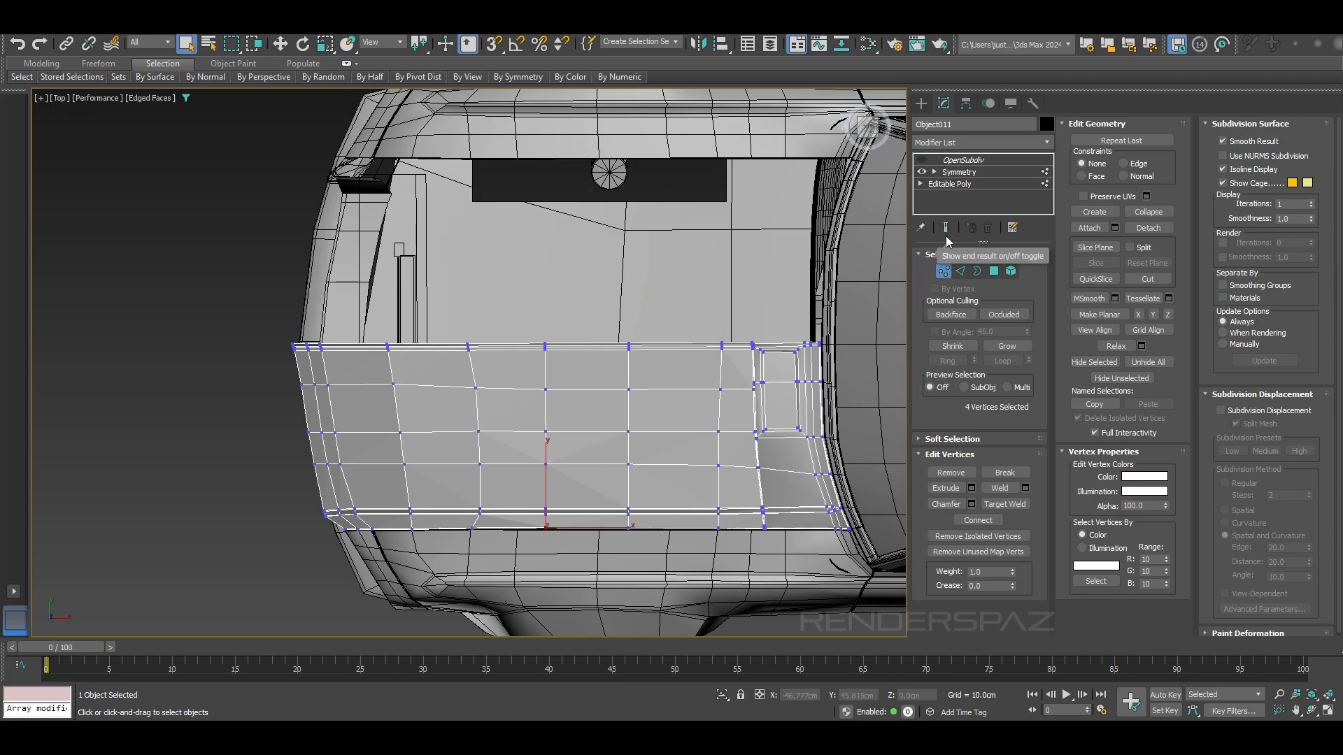
{"action": "left_click", "coordinate": [947, 231]}
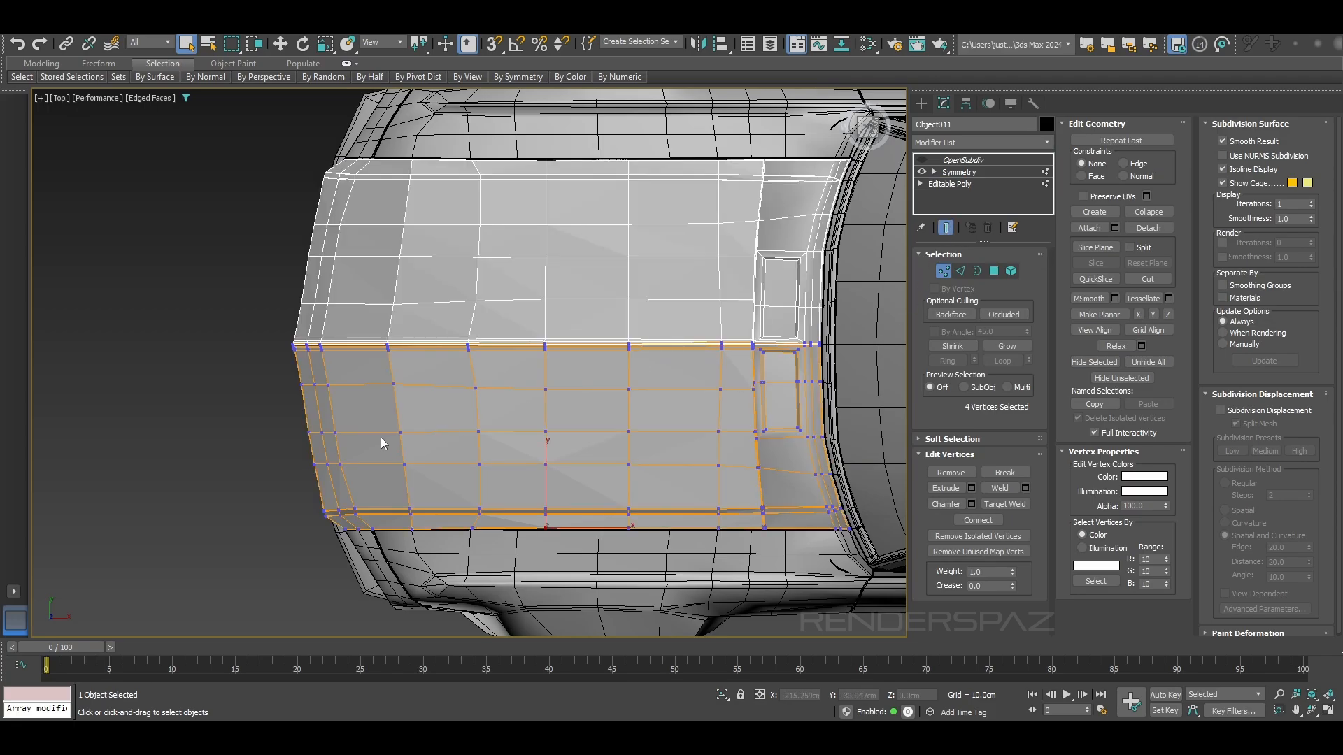
{"action": "key", "text": "w"}
{"action": "left_click_drag", "start_coordinate": [432, 435], "coordinate": [444, 438]}
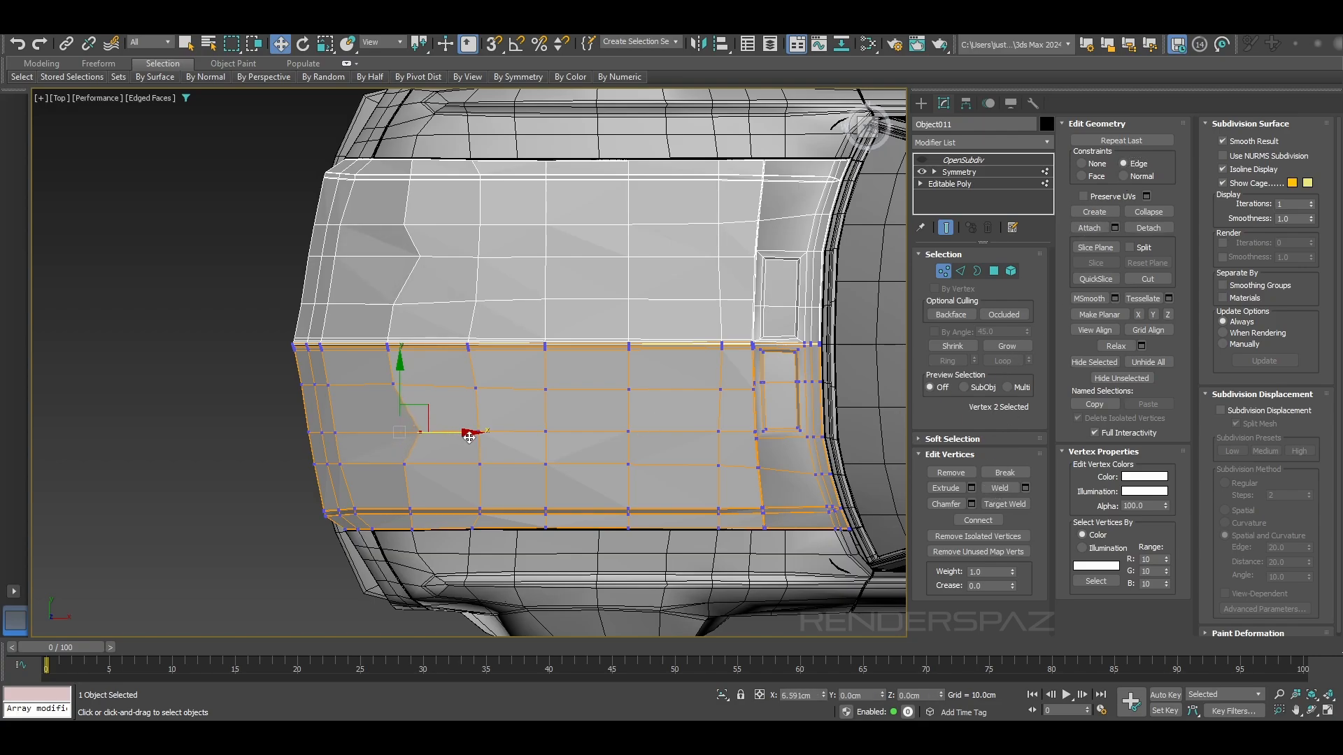
{"action": "key", "text": "ctrl+z"}
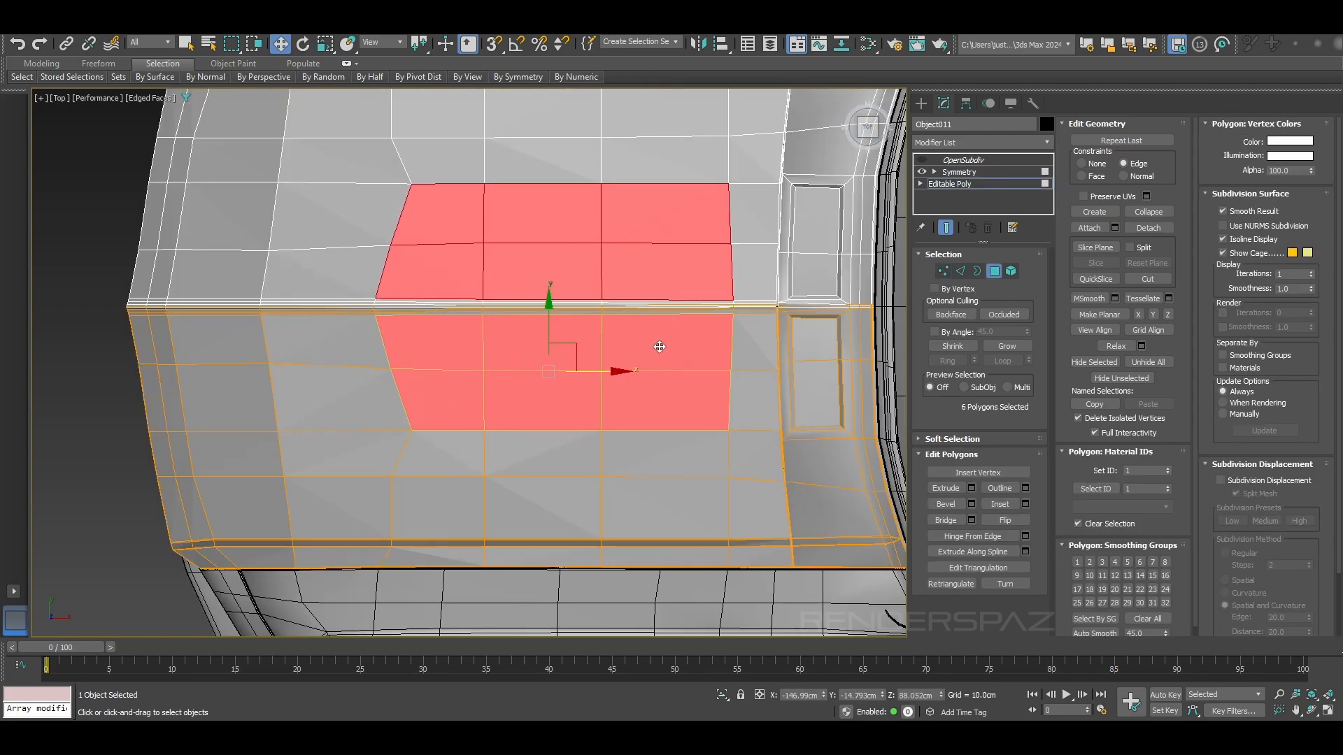
Return to the hood's Editable Poly level and work on the vertices at the rear end of the scoop's side.
{"action": "key", "text": "F3"}
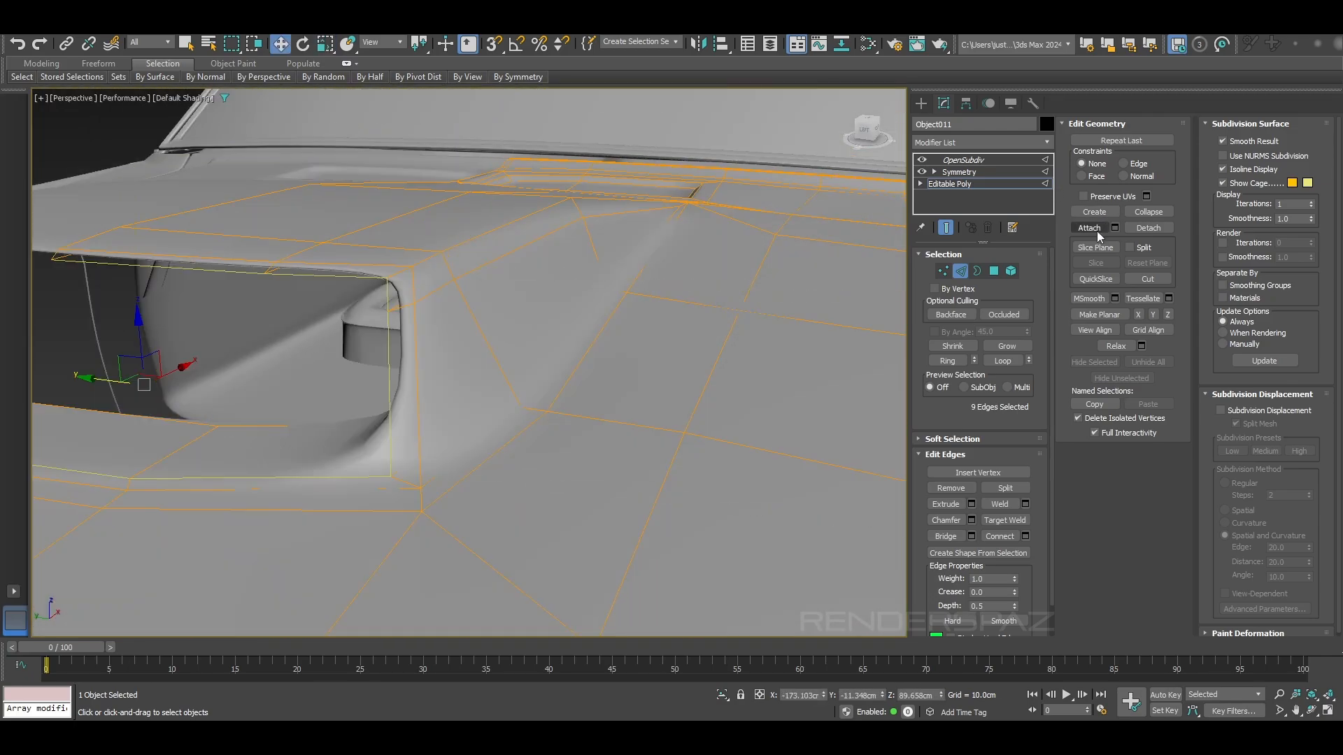
{"action": "right_click", "coordinate": [470, 337]}
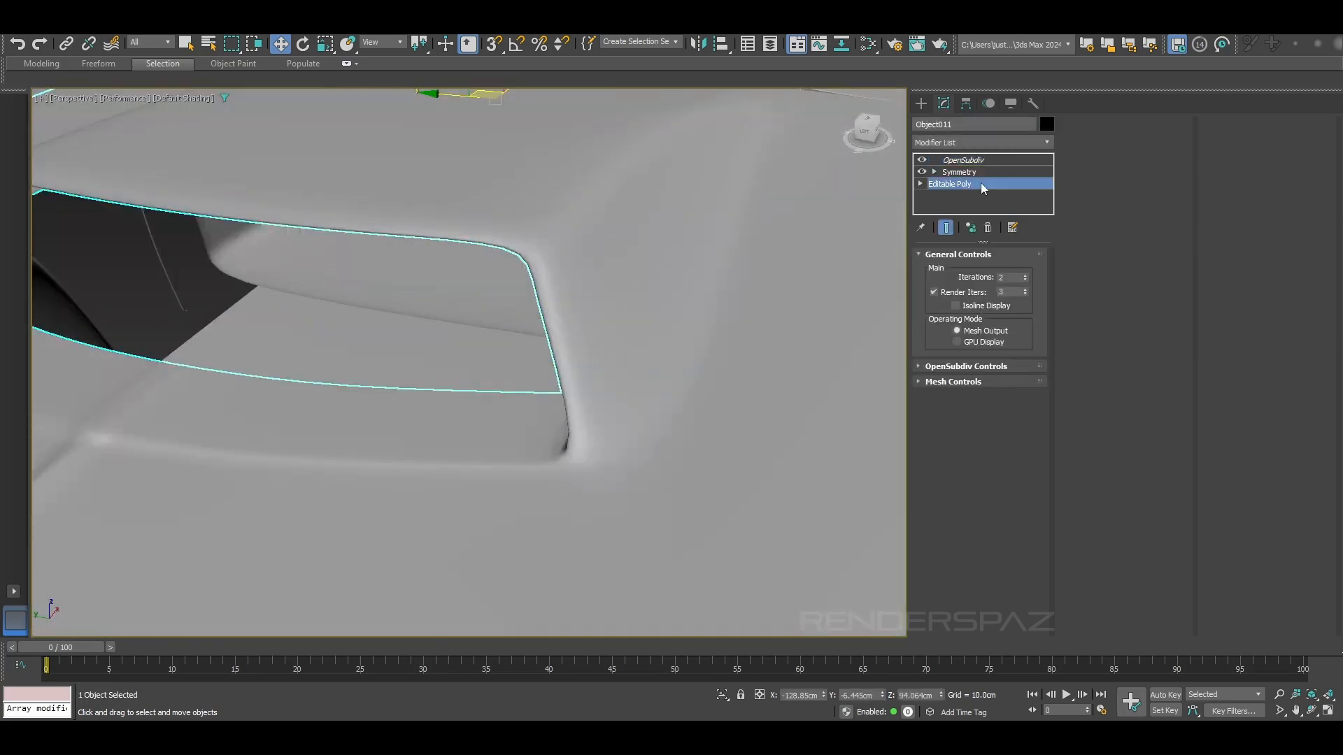
{"action": "left_click", "coordinate": [983, 184]}
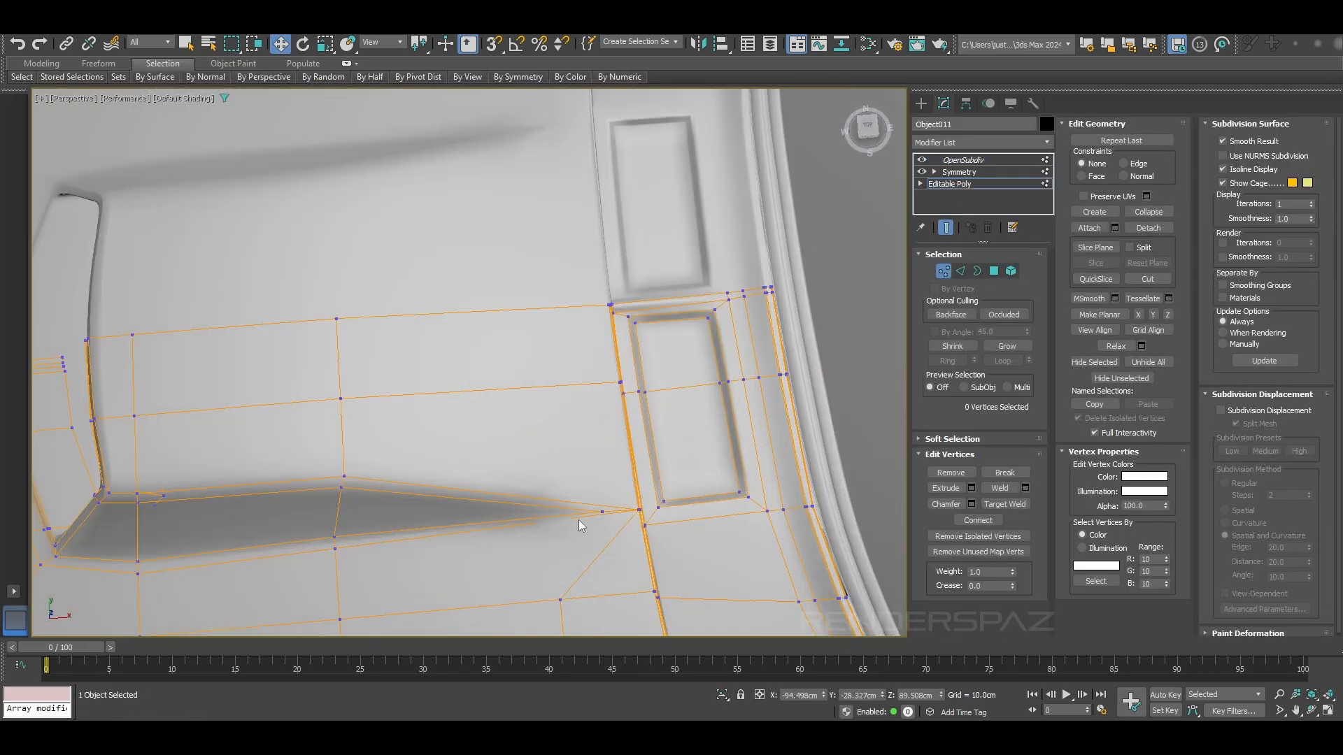
{"action": "left_click", "coordinate": [624, 465]}
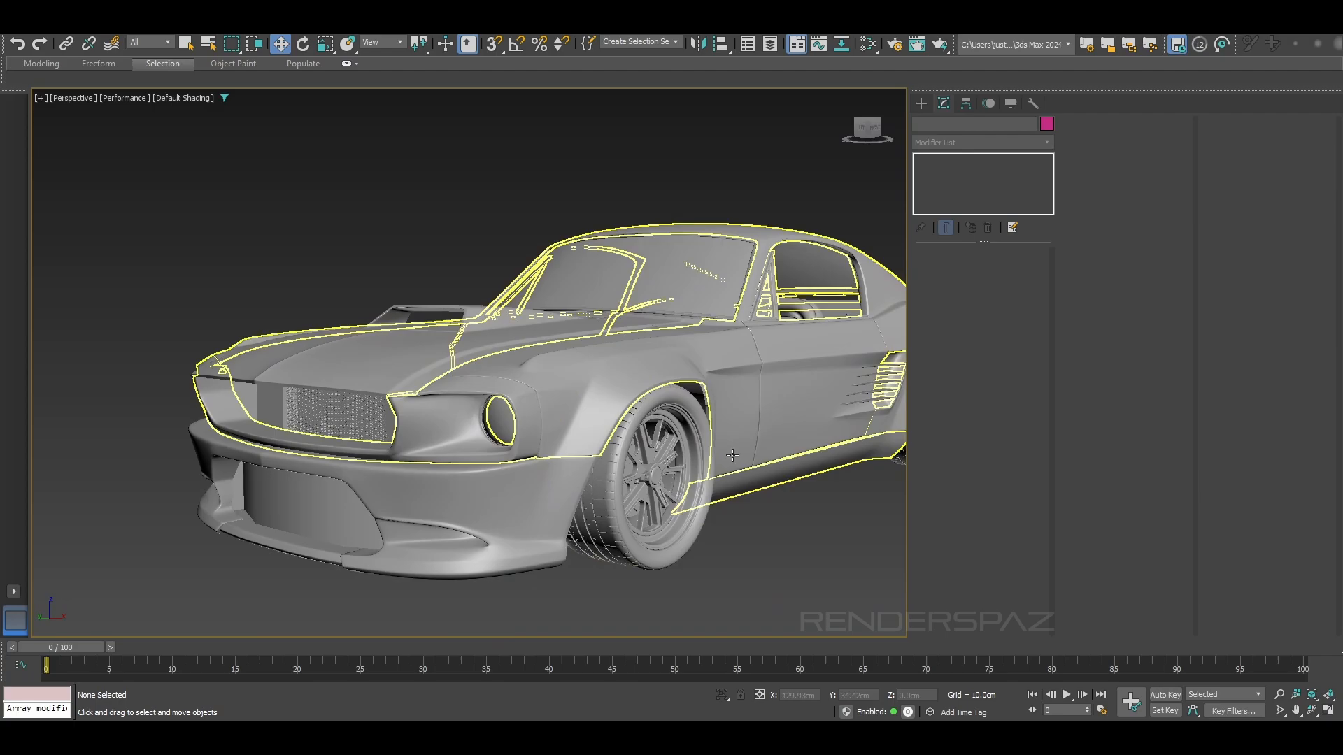
Select the hood on the full car model and show it in top view.
{"action": "mouse_move", "coordinate": [733, 455]}
{"action": "middle_mouse_down", "text": "alt"}
{"action": "mouse_move", "coordinate": [850, 458]}
{"action": "mouse_move", "coordinate": [745, 514]}
{"action": "mouse_move", "coordinate": [625, 549]}
{"action": "mouse_move", "coordinate": [591, 544]}
{"action": "mouse_move", "coordinate": [720, 456]}
{"action": "middle_mouse_up", "text": "alt"}
{"action": "middle_click_drag", "start_coordinate": [476, 456], "coordinate": [502, 451], "text": "alt"}
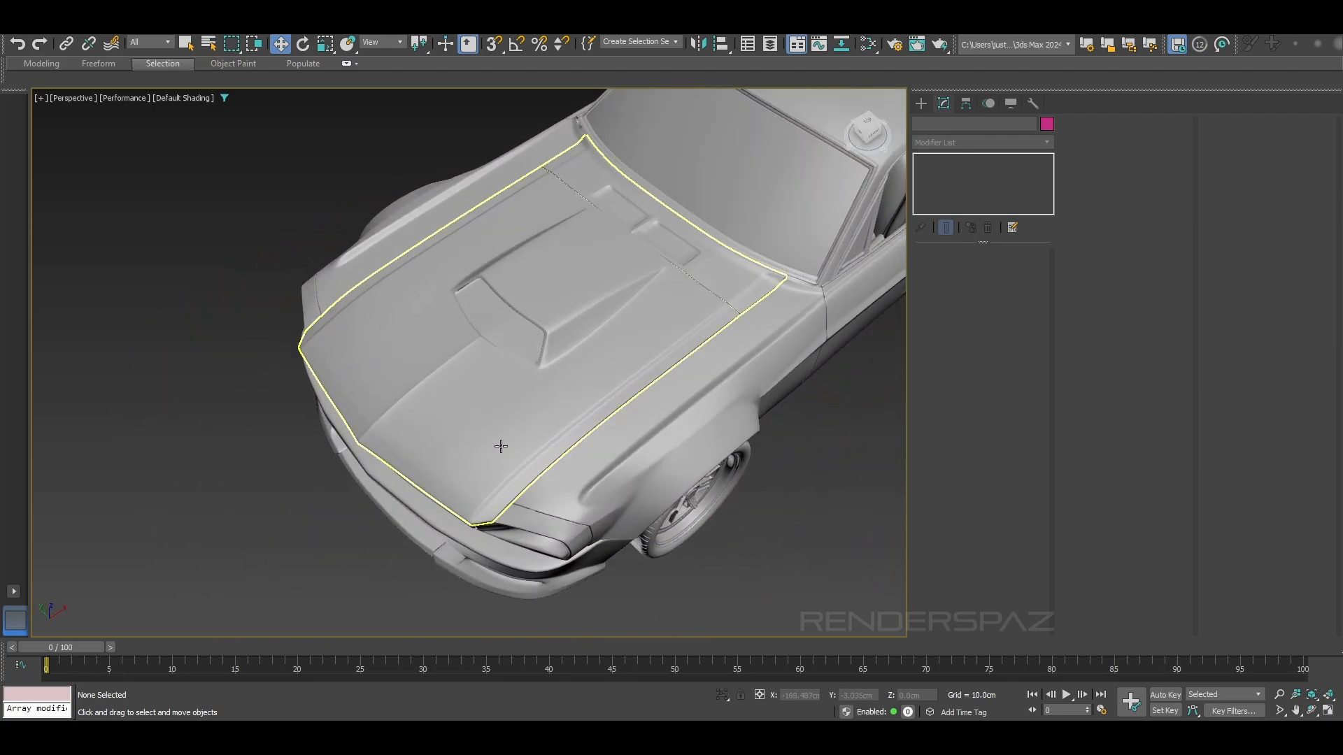
{"action": "scroll", "coordinate": [504, 448], "scroll_direction": "up", "scroll_amount": 3}
{"action": "scroll", "coordinate": [522, 429], "scroll_direction": "up", "scroll_amount": 3}
{"action": "left_click", "coordinate": [506, 413]}
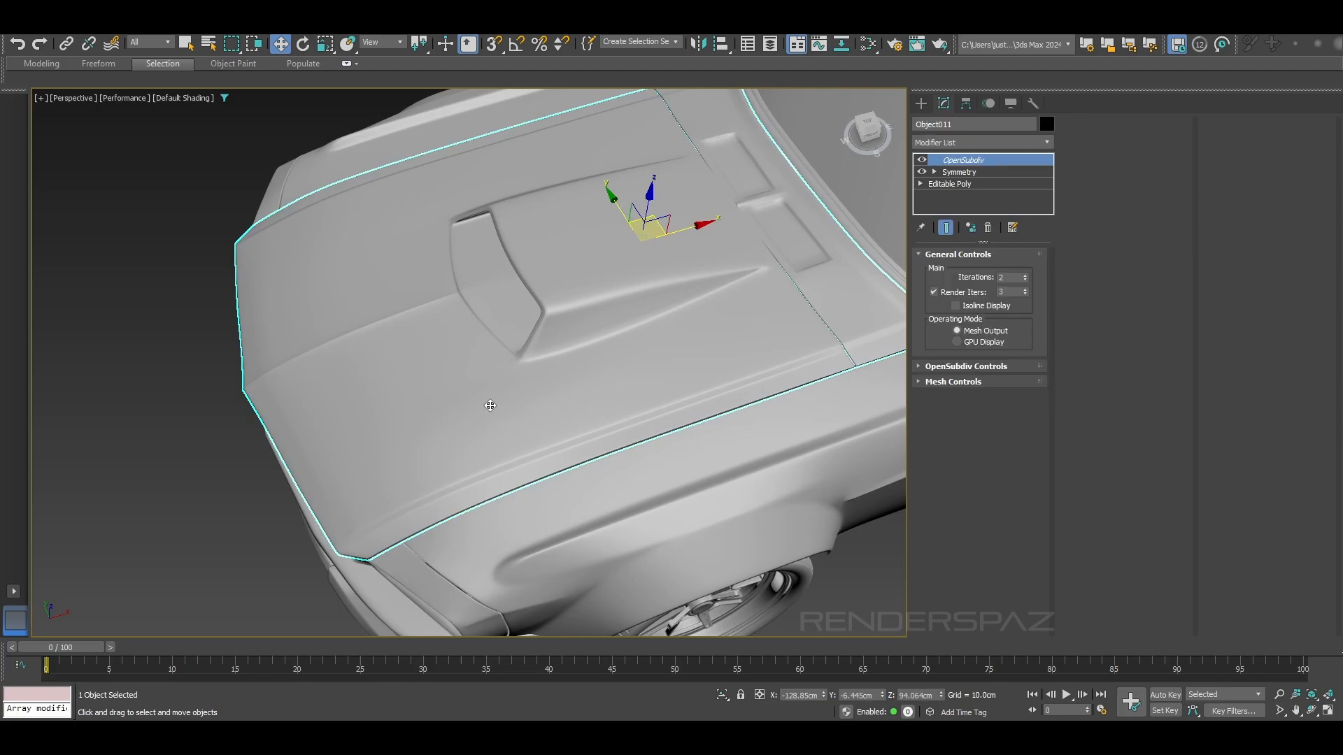
{"action": "key", "text": "t"}
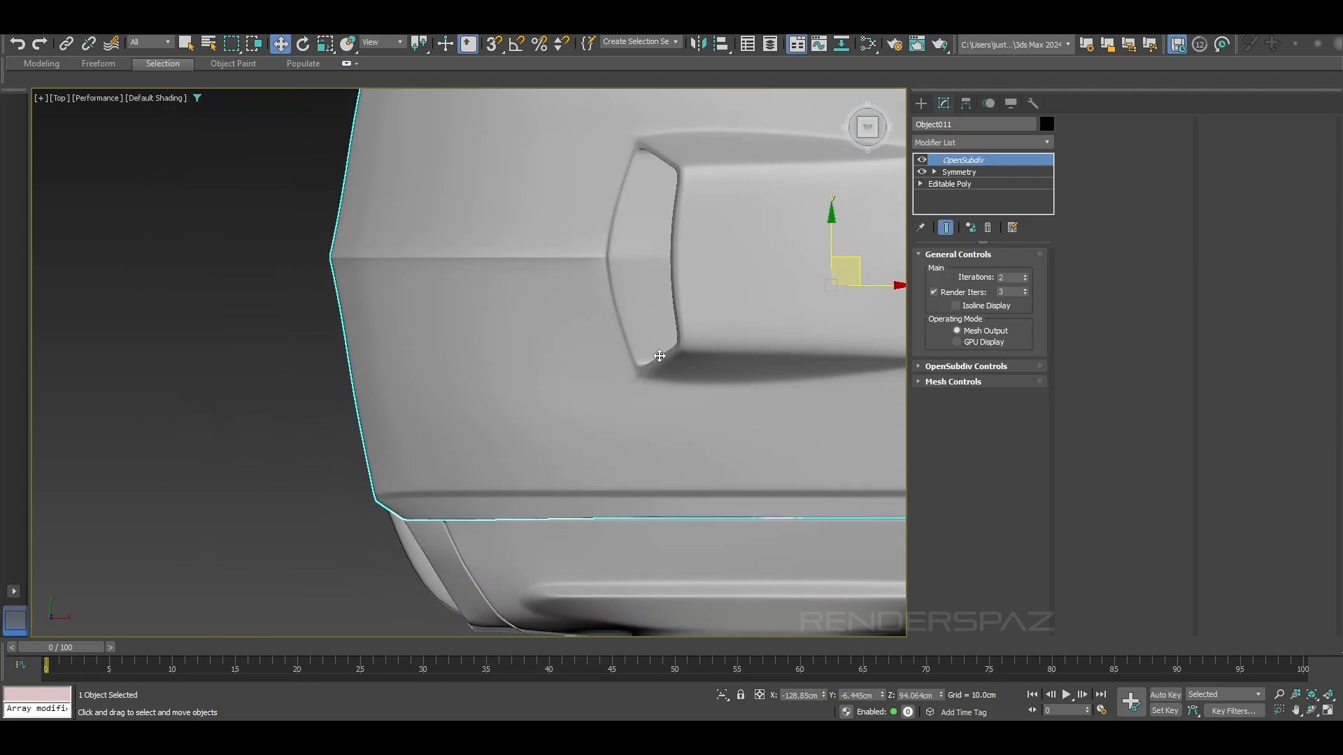
Turn off the hood's OpenSubdiv smoothing and display edged faces in the top view.
{"action": "left_click", "coordinate": [938, 184]}
{"action": "left_click", "coordinate": [941, 173]}
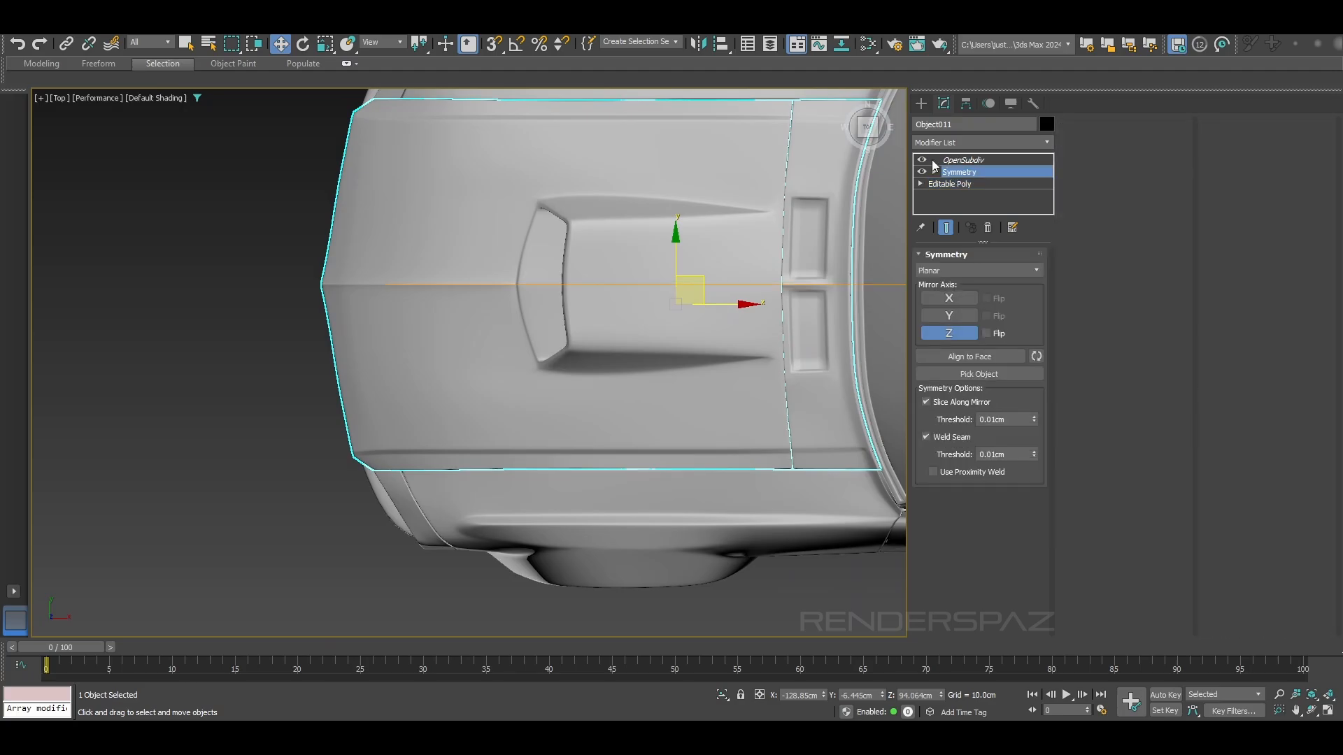
{"action": "left_click", "coordinate": [922, 160]}
{"action": "scroll", "coordinate": [474, 430], "scroll_direction": "up", "scroll_amount": 2}
{"action": "key", "text": "F4"}
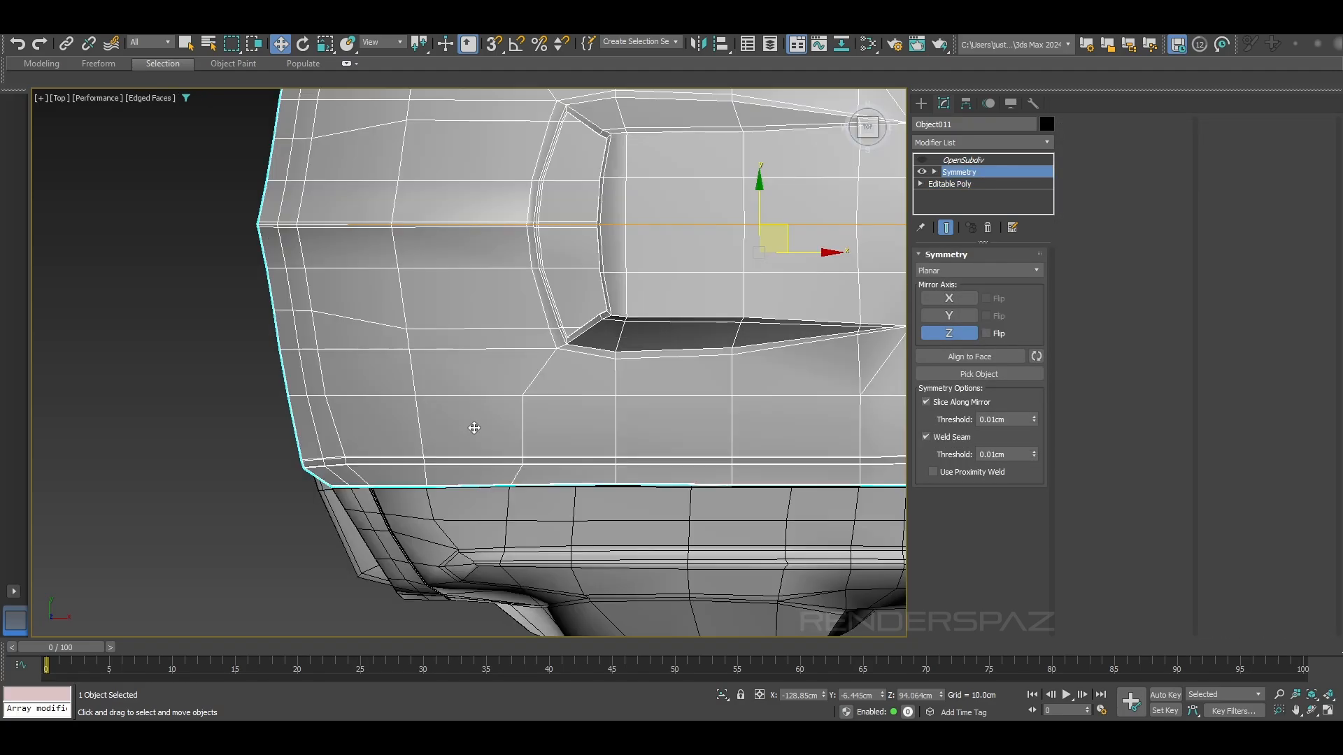
Cut a slanted line of edges into the hood's base mesh beside the scoop's front corner.
{"action": "left_click", "coordinate": [959, 185]}
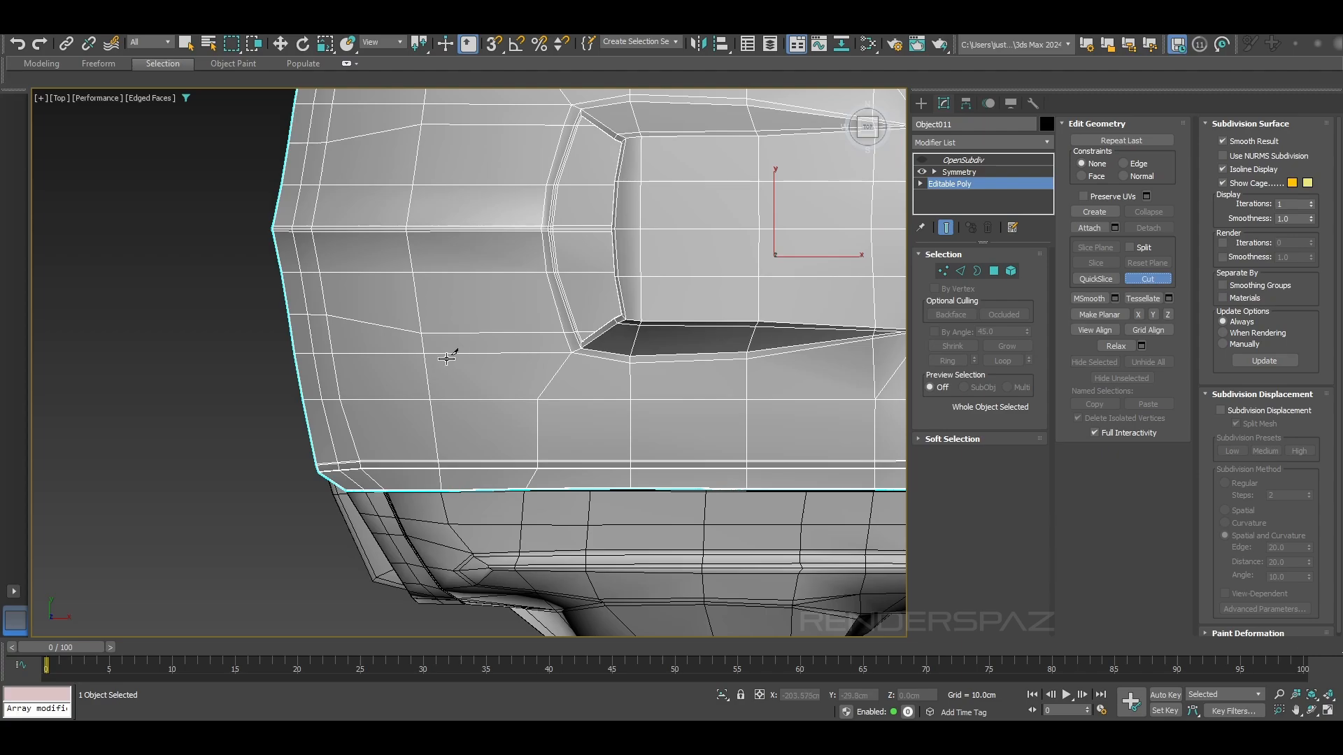
{"action": "scroll", "coordinate": [450, 355], "scroll_direction": "up", "scroll_amount": 1}
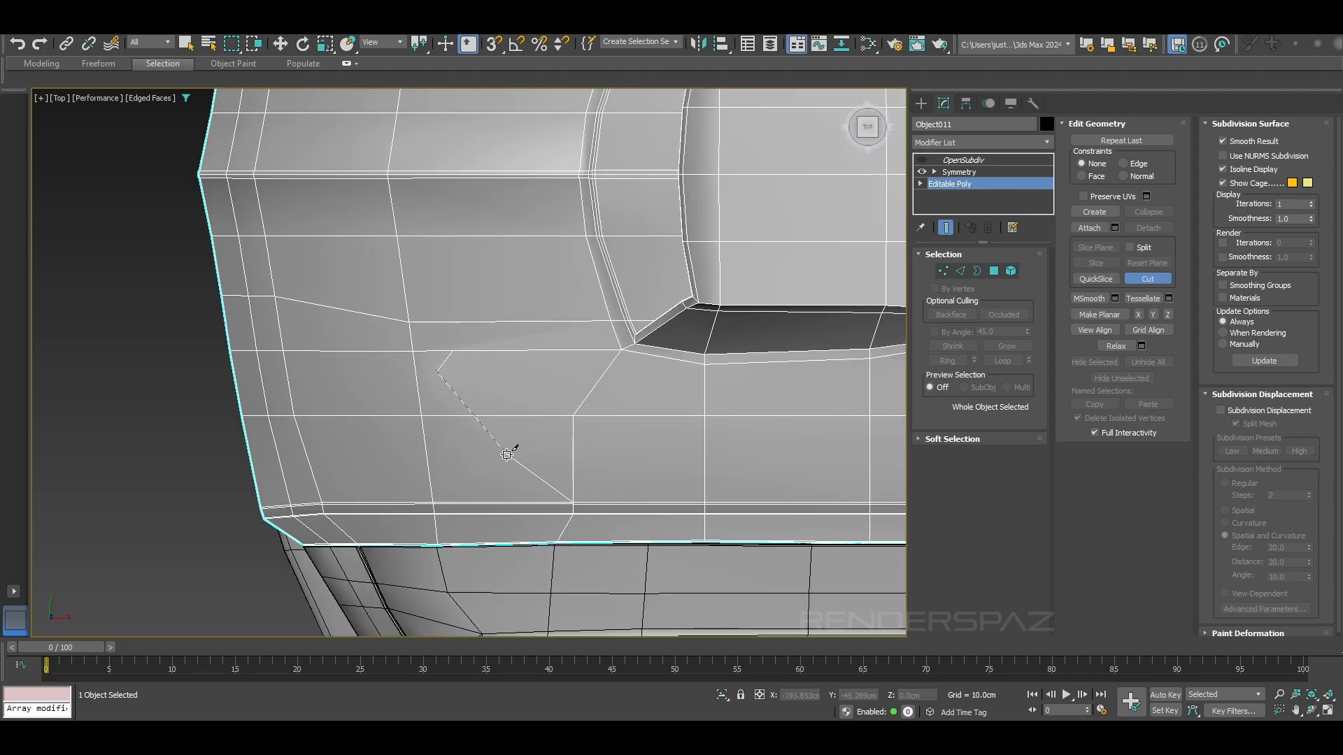
{"action": "scroll", "coordinate": [507, 454], "scroll_direction": "down", "scroll_amount": 1}
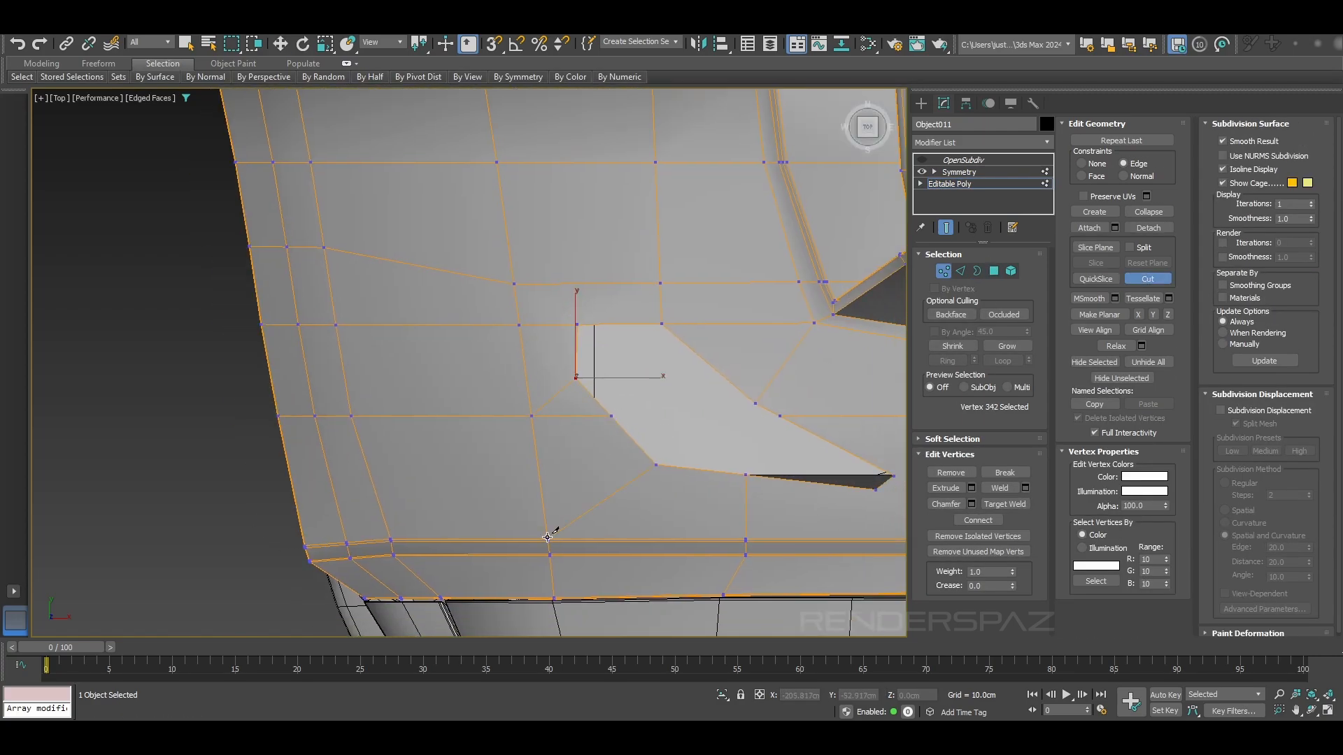
Remove an extra edge beside the vent opening and cut a new edge from the opening's border.
{"action": "right_click", "coordinate": [547, 537]}
{"action": "key", "text": "2"}
{"action": "left_click", "coordinate": [570, 415]}
{"action": "key", "text": "ctrl+BackSpace"}
{"action": "middle_click_drag", "start_coordinate": [569, 413], "coordinate": [225, 374]}
{"action": "key", "text": "1"}
{"action": "left_click", "coordinate": [1140, 277]}
{"action": "left_click", "coordinate": [434, 377]}
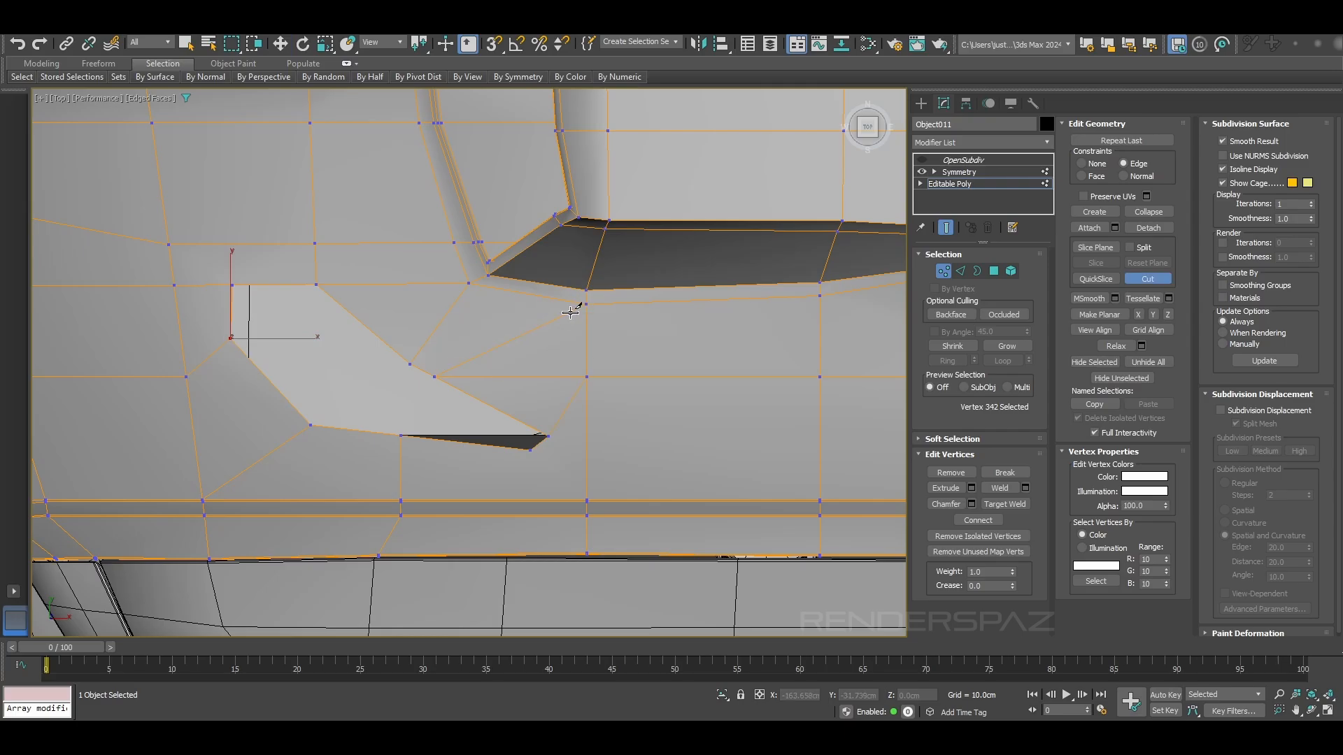
Slide the vent opening's border vertices along their edges to even out its outline.
{"action": "key", "text": "w"}
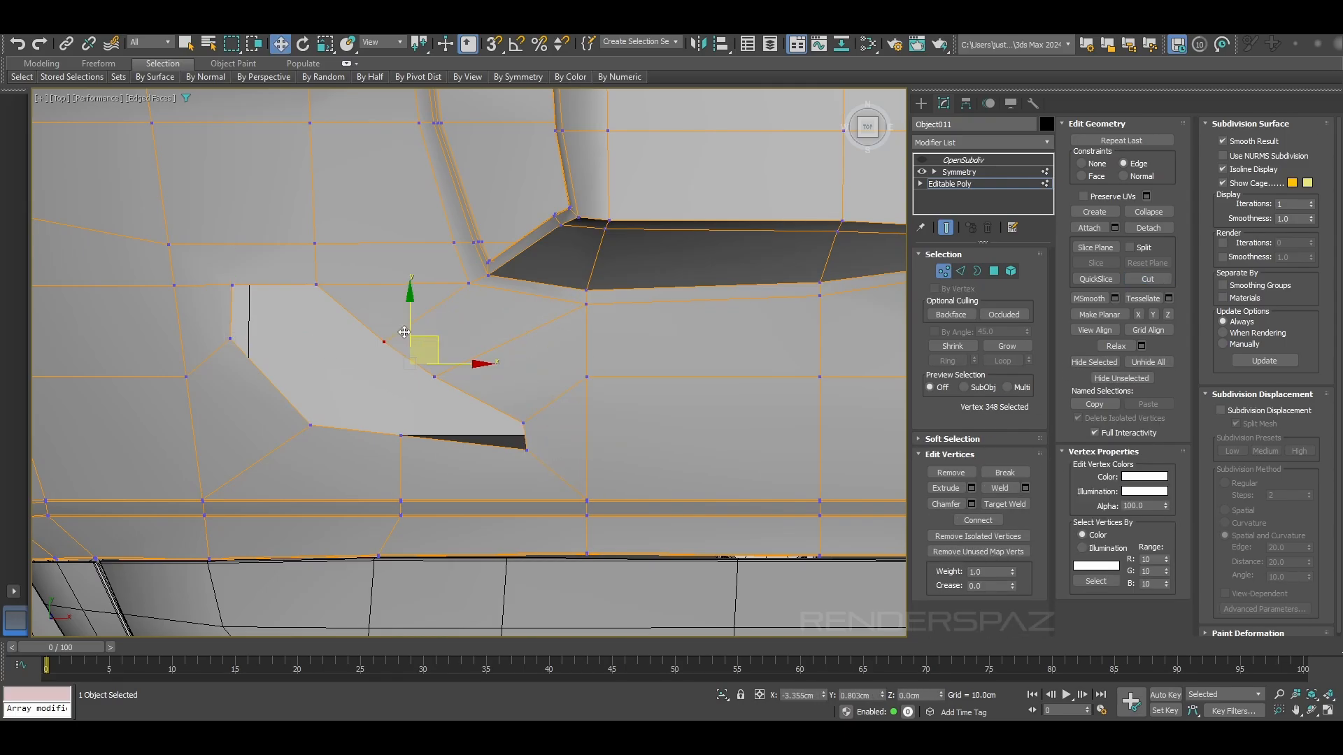
{"action": "left_click", "coordinate": [401, 435]}
{"action": "left_click_drag", "start_coordinate": [400, 406], "coordinate": [401, 396]}
Set the movement constraint to None and preview the vent opening in perspective with OpenSubdiv smoothing.
{"action": "middle_click_drag", "start_coordinate": [419, 391], "coordinate": [476, 294], "text": "alt"}
{"action": "key", "text": "p"}
{"action": "middle_click_drag", "start_coordinate": [476, 349], "coordinate": [573, 293], "text": "alt"}
{"action": "left_click", "coordinate": [1081, 164]}
{"action": "left_click", "coordinate": [921, 160]}
{"action": "left_click", "coordinate": [528, 441]}
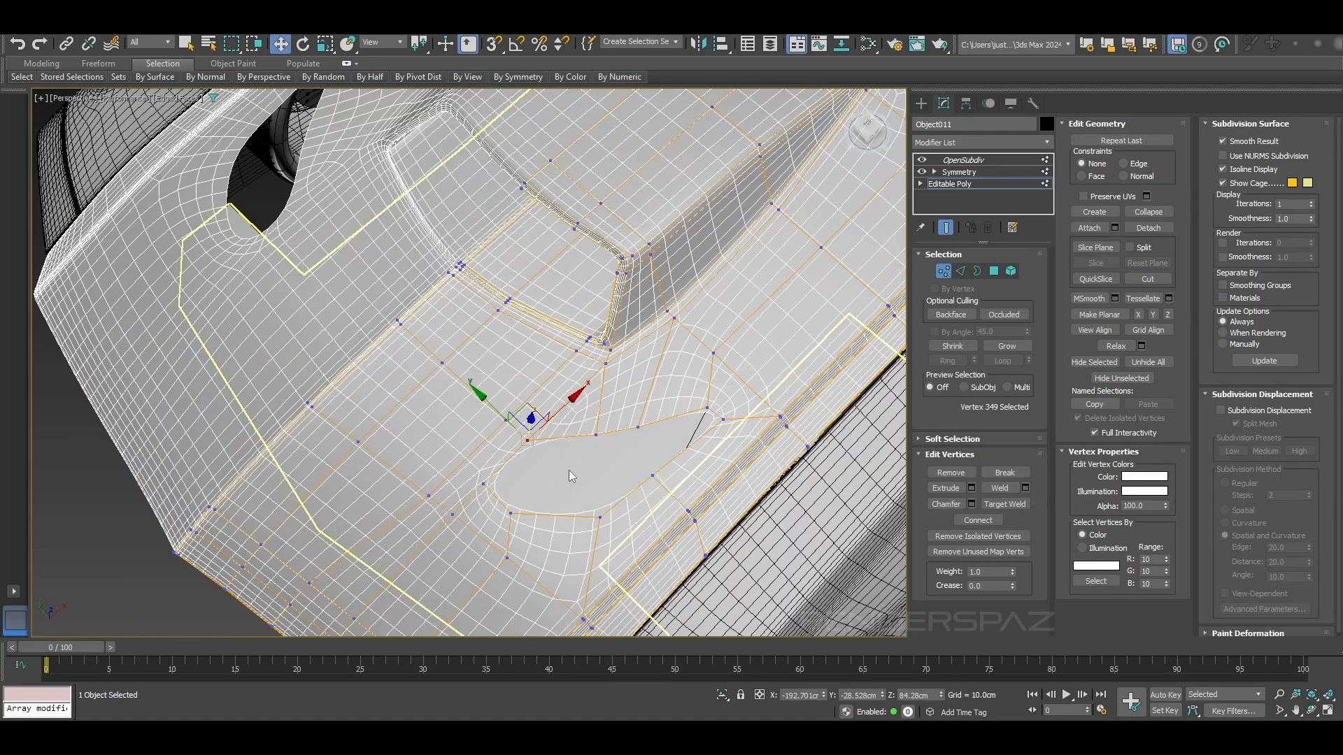
Turn off OpenSubdiv and select the full loop of border edges around the vent opening.
{"action": "key", "text": "2"}
{"action": "middle_click_drag", "start_coordinate": [573, 477], "coordinate": [480, 308], "text": "alt"}
{"action": "left_click", "coordinate": [922, 160]}
{"action": "key", "text": "1"}
{"action": "left_click", "coordinate": [1143, 279]}
{"action": "scroll", "coordinate": [462, 304], "scroll_direction": "down", "scroll_amount": 5}
{"action": "key", "text": "2"}
{"action": "double_click", "coordinate": [474, 301]}
{"action": "middle_click_drag", "start_coordinate": [493, 465], "coordinate": [385, 294], "text": "alt"}
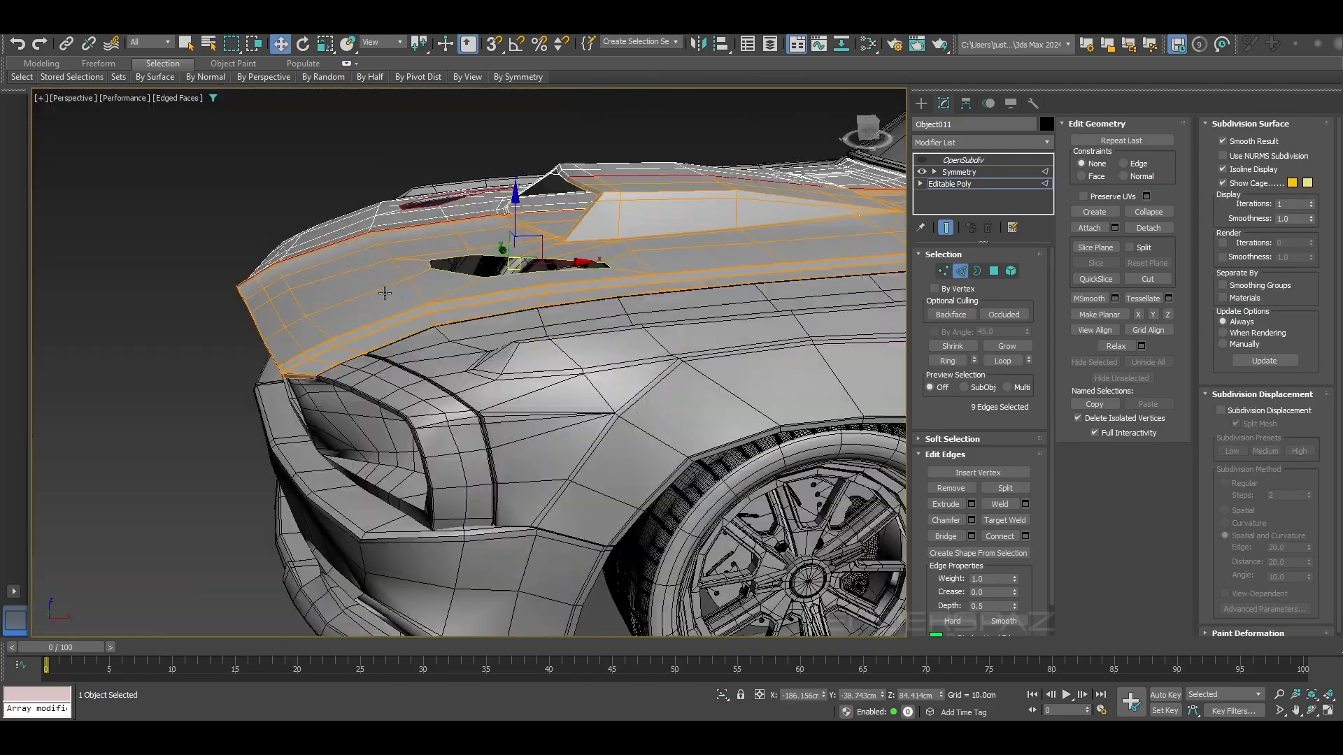
Extend the vent opening's border edges down into the hood as inner walls and preview them with OpenSubdiv.
{"action": "middle_click_drag", "start_coordinate": [548, 223], "coordinate": [525, 237], "text": "alt"}
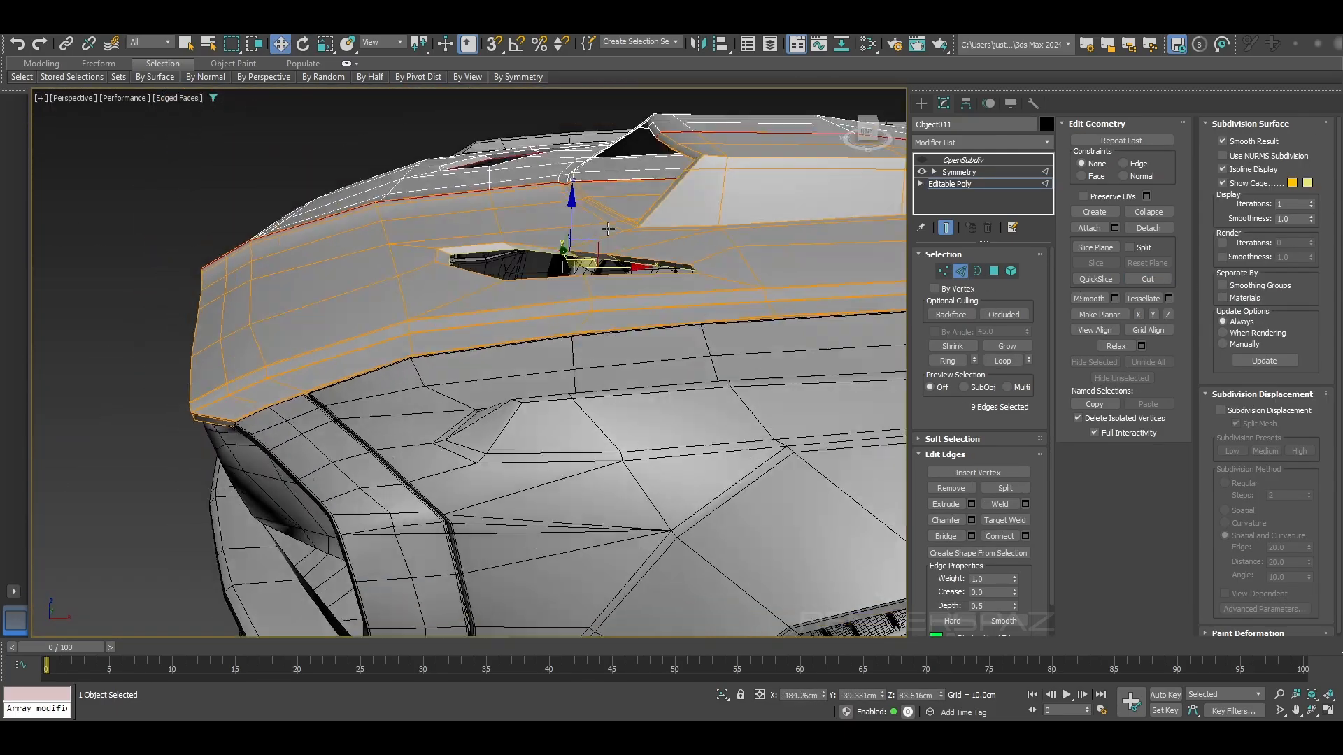
{"action": "middle_click_drag", "start_coordinate": [607, 229], "coordinate": [739, 359], "text": "alt"}
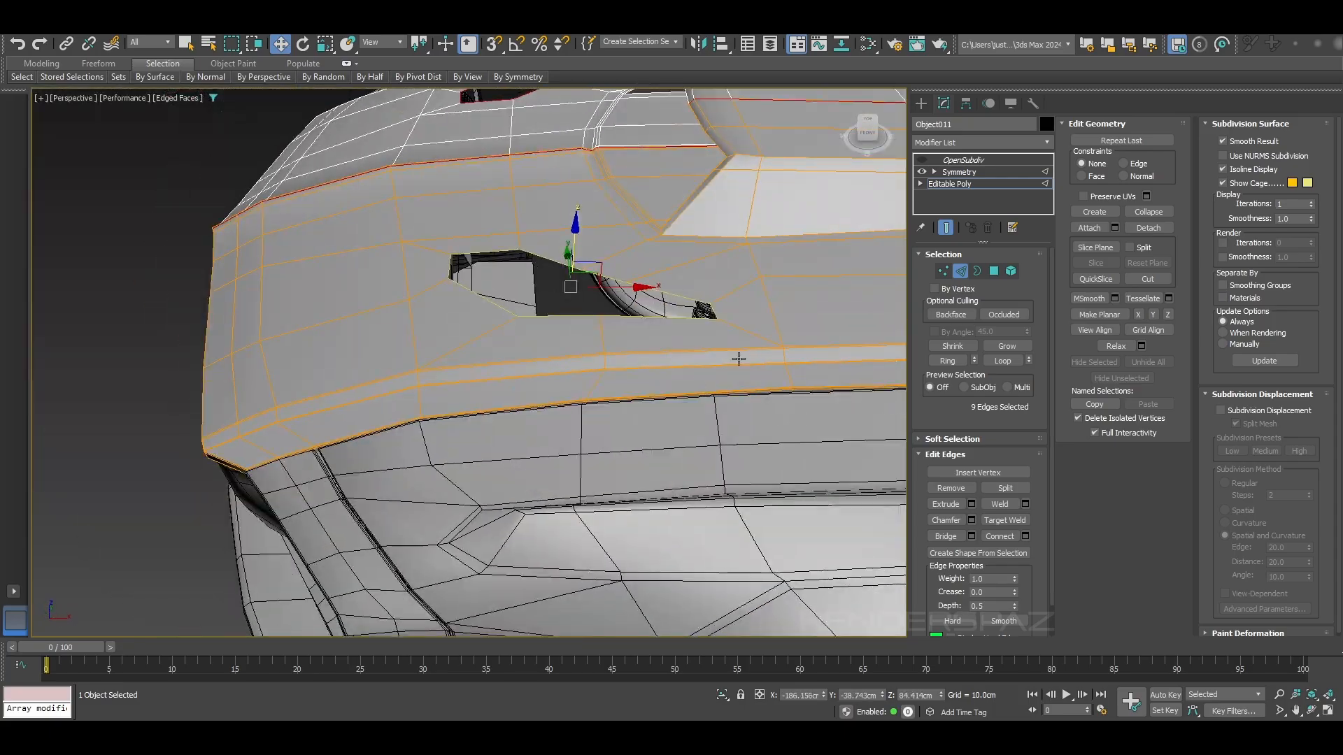
{"action": "middle_click_drag", "start_coordinate": [533, 269], "coordinate": [628, 262], "text": "alt"}
{"action": "left_click_drag", "start_coordinate": [628, 261], "coordinate": [628, 267]}
{"action": "left_click", "coordinate": [958, 276]}
{"action": "left_click", "coordinate": [959, 276]}
{"action": "scroll", "coordinate": [651, 288], "scroll_direction": "up", "scroll_amount": 5}
{"action": "middle_click_drag", "start_coordinate": [651, 288], "coordinate": [605, 378], "text": "alt"}
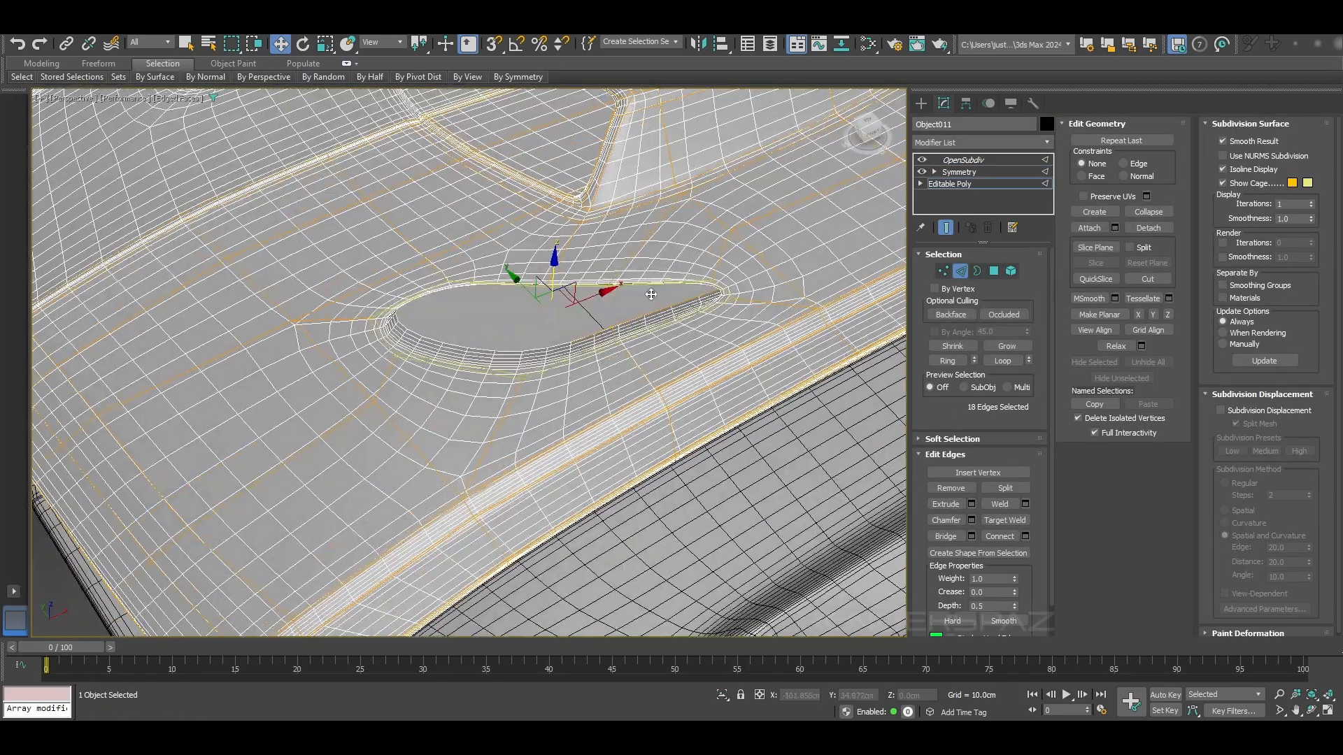
Hide the edged faces and reposition the vent's inner border edges to form a sloped recess.
{"action": "key", "text": "F4"}
{"action": "middle_click_drag", "start_coordinate": [651, 294], "coordinate": [520, 355], "text": "alt"}
{"action": "scroll", "coordinate": [520, 355], "scroll_direction": "up", "scroll_amount": 3}
{"action": "left_click", "coordinate": [520, 356]}
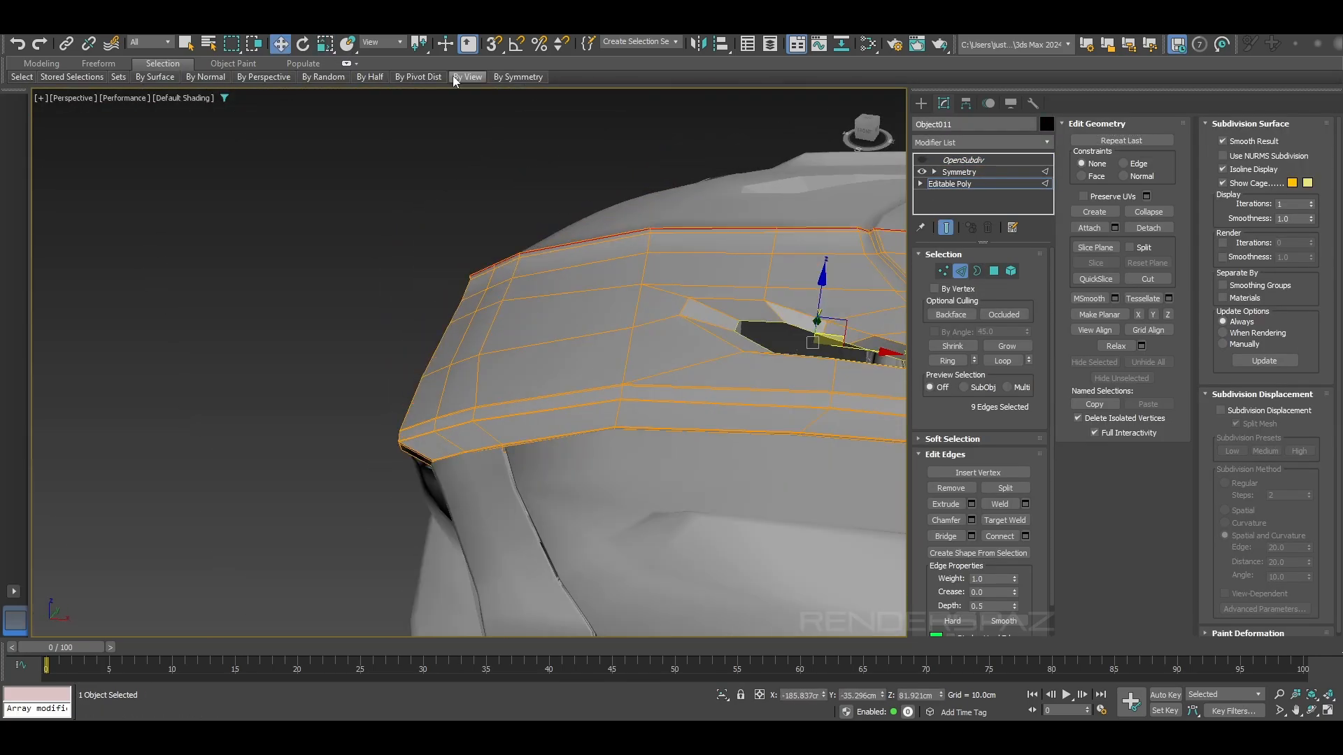
{"action": "key", "text": "e"}
{"action": "middle_click_drag", "start_coordinate": [630, 231], "coordinate": [676, 283], "text": "alt"}
{"action": "key", "text": "w"}
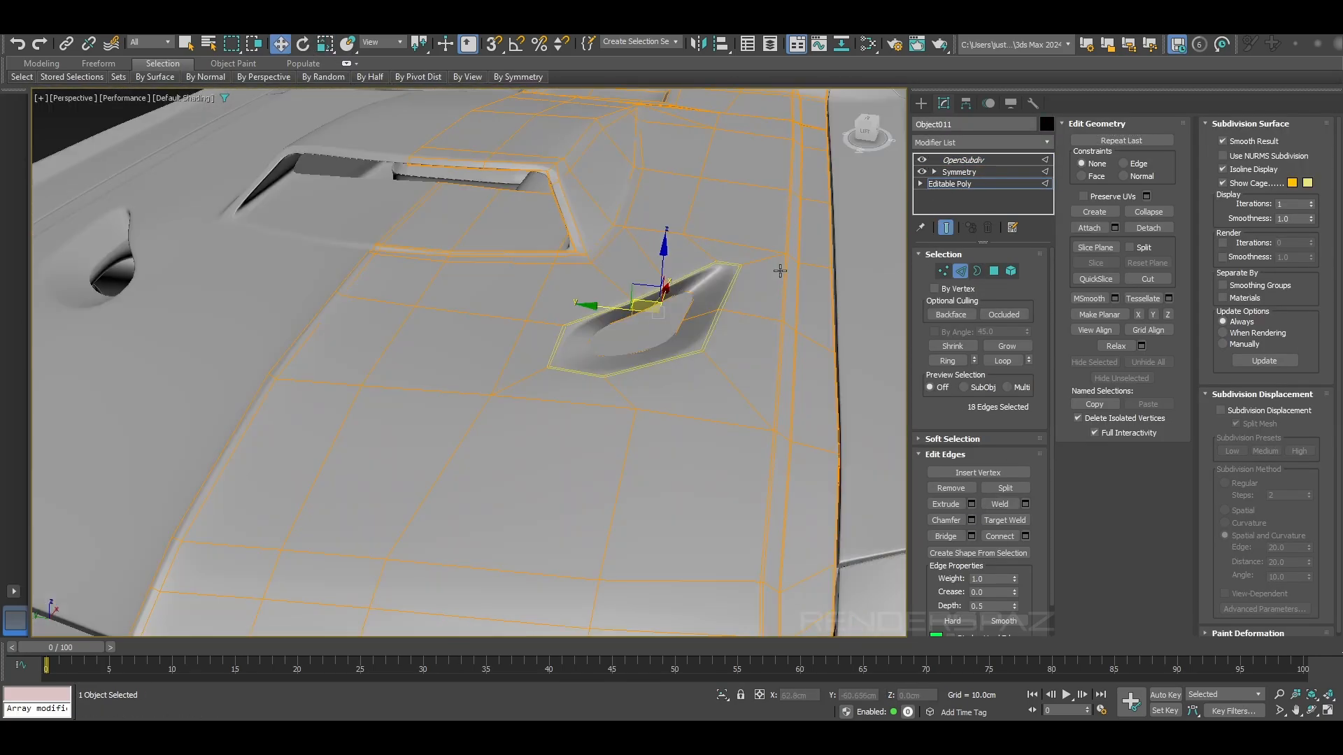
Set a crease of 0.15 on the edges leading into the vent's front corner.
{"action": "scroll", "coordinate": [776, 270], "scroll_direction": "up", "scroll_amount": 3}
{"action": "left_click", "coordinate": [735, 244]}
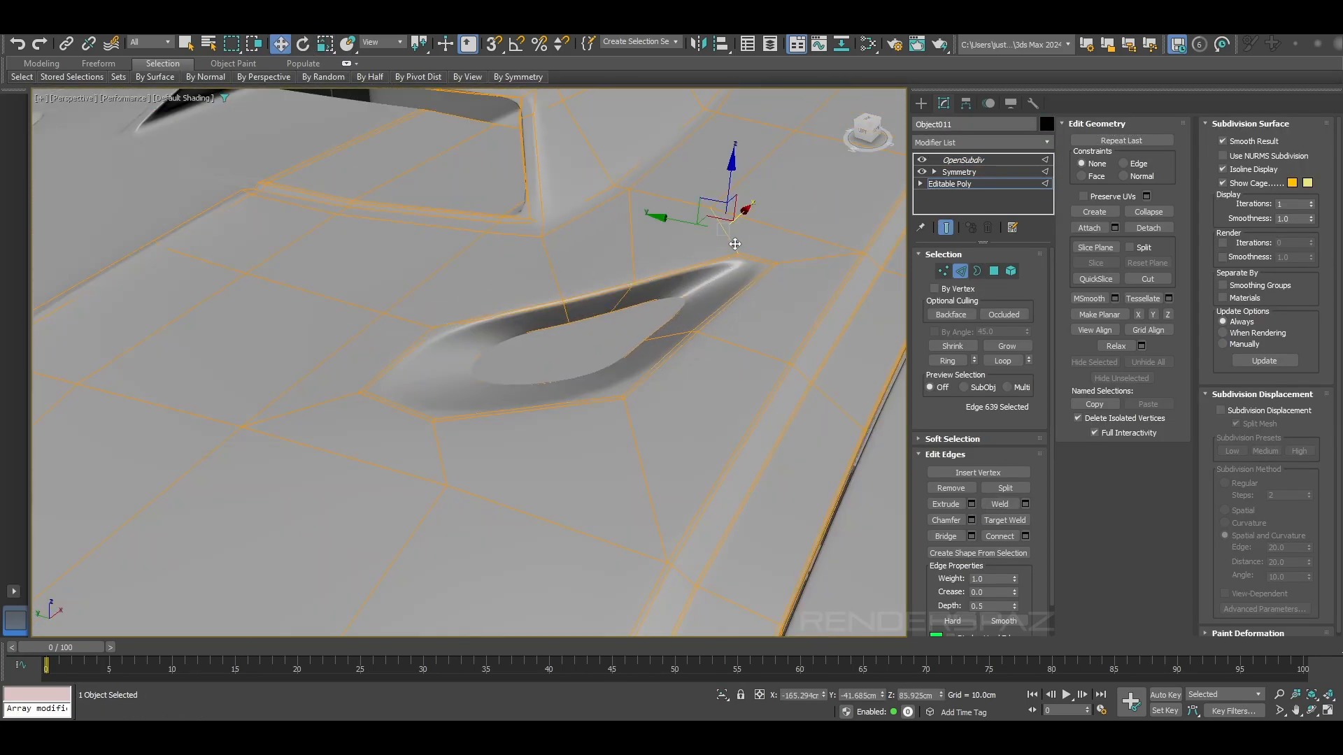
{"action": "middle_click_drag", "start_coordinate": [590, 448], "coordinate": [610, 390], "text": "alt"}
{"action": "left_click", "coordinate": [621, 478]}
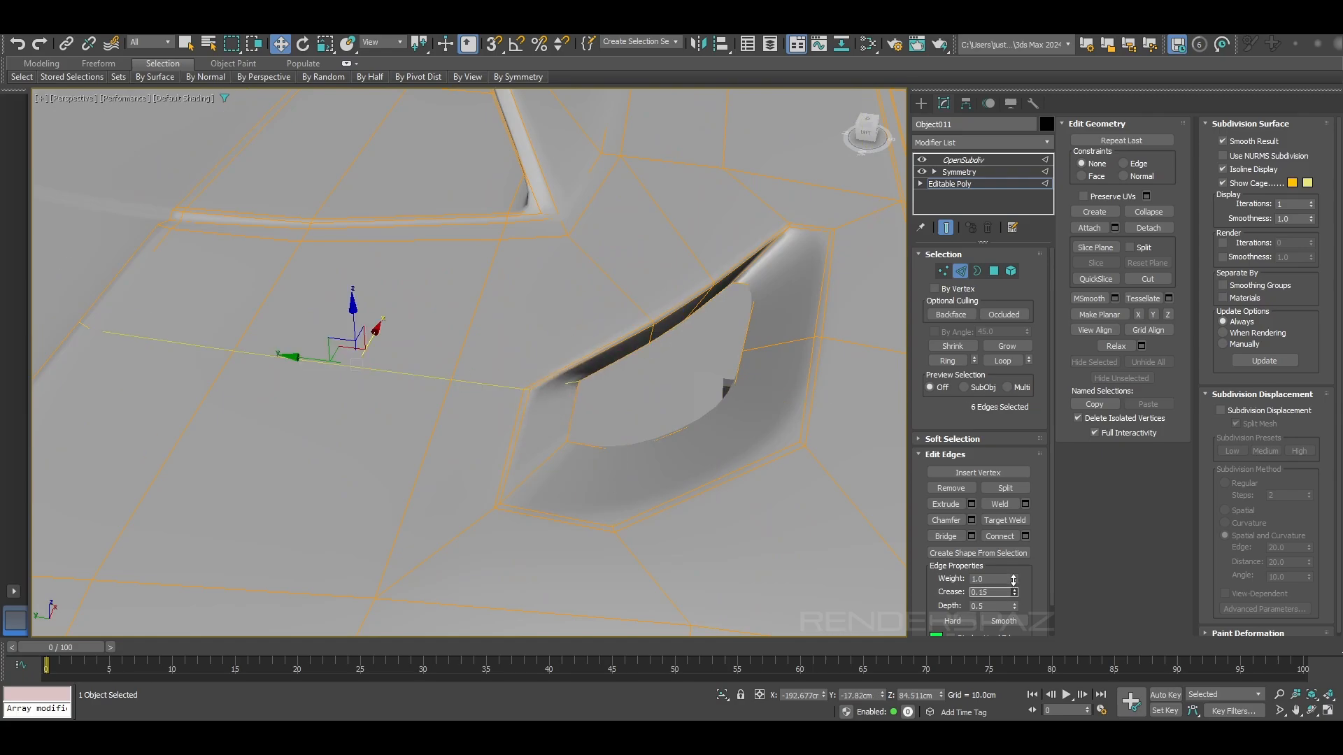
Set a crease of 0.39 on the short edge line at the vent's front end.
{"action": "scroll", "coordinate": [868, 448], "scroll_direction": "down", "scroll_amount": 2}
{"action": "double_click", "coordinate": [559, 456]}
{"action": "middle_click_drag", "start_coordinate": [629, 483], "coordinate": [699, 486], "text": "alt"}
{"action": "scroll", "coordinate": [633, 392], "scroll_direction": "down", "scroll_amount": 10}
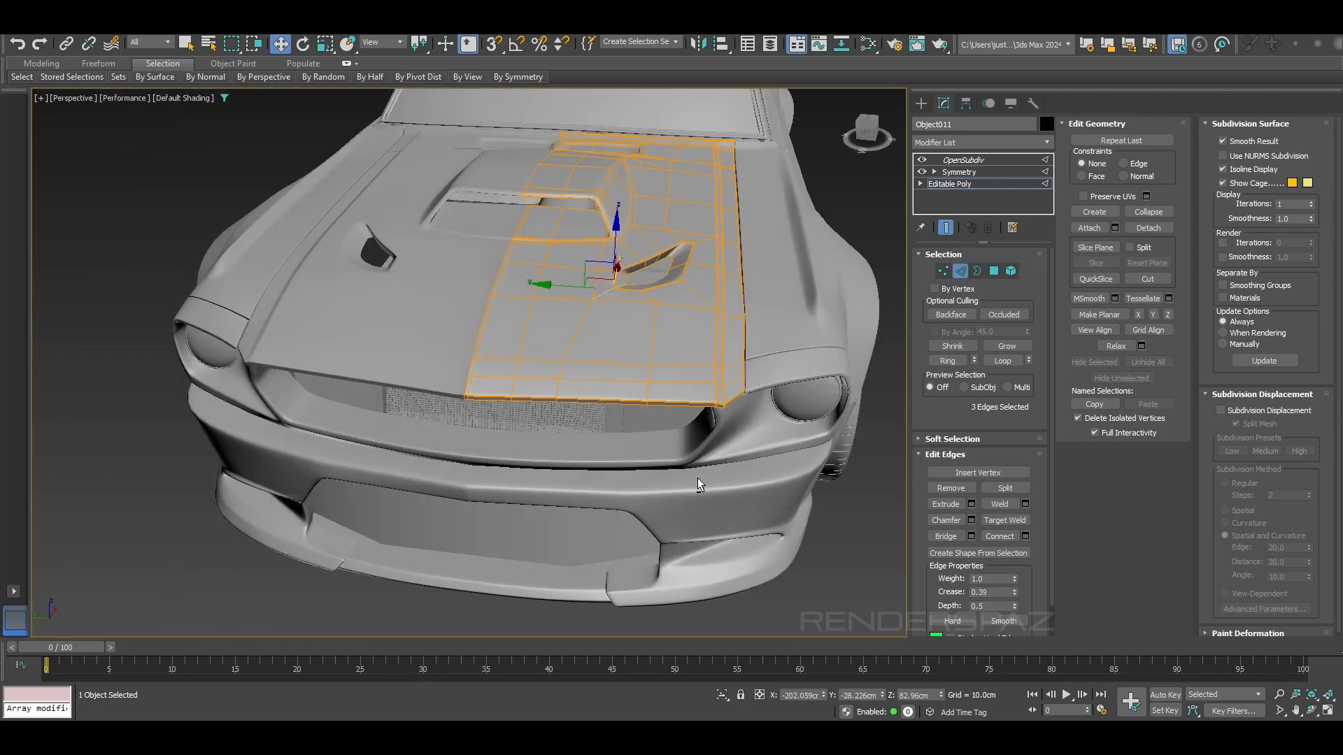
Increase the crease on another edge line at the vent's corner.
{"action": "scroll", "coordinate": [693, 420], "scroll_direction": "up", "scroll_amount": 10}
{"action": "double_click", "coordinate": [593, 324]}
{"action": "left_click_drag", "start_coordinate": [1014, 593], "coordinate": [1015, 585]}
Examine the edge lines around the hood's side vent from above and in perspective.
{"action": "scroll", "coordinate": [795, 380], "scroll_direction": "down", "scroll_amount": 8}
{"action": "key", "text": "t"}
{"action": "scroll", "coordinate": [651, 457], "scroll_direction": "up", "scroll_amount": 5}
{"action": "scroll", "coordinate": [651, 457], "scroll_direction": "up", "scroll_amount": 4}
{"action": "double_click", "coordinate": [375, 279]}
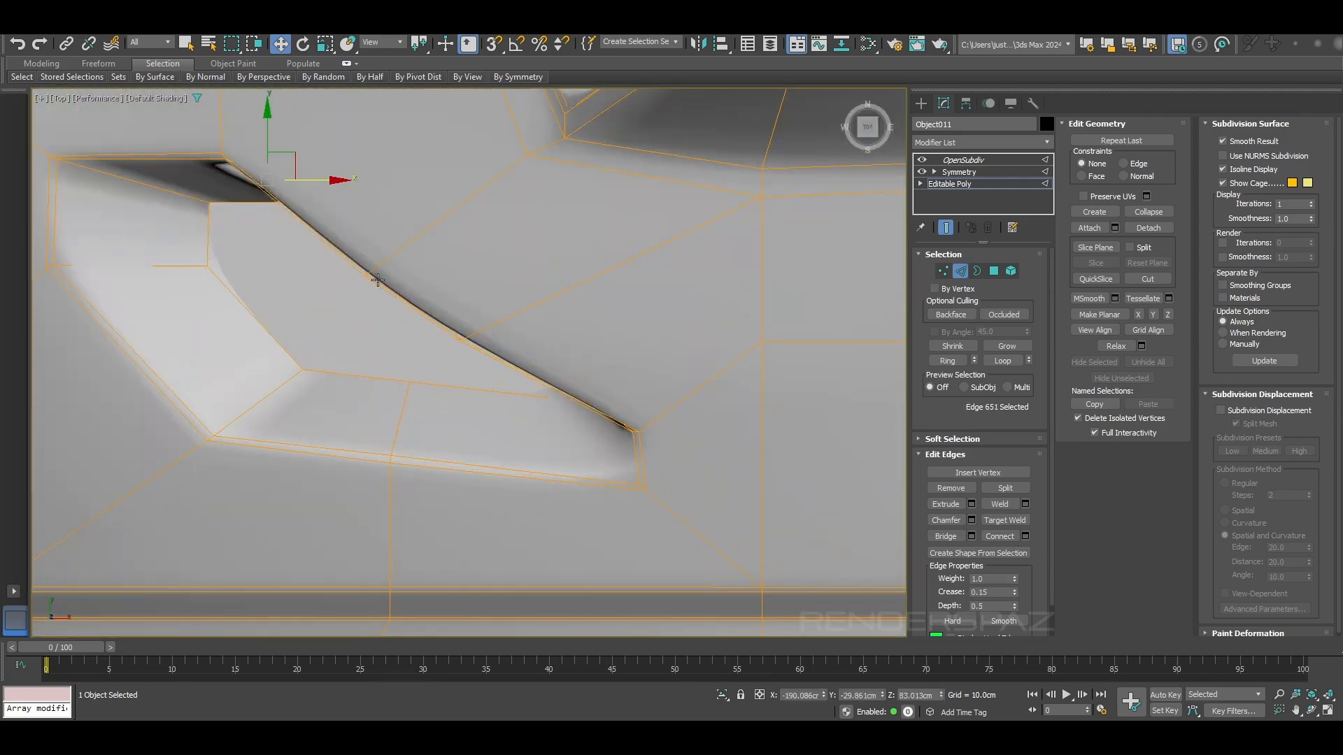
{"action": "middle_click_drag", "start_coordinate": [375, 279], "coordinate": [653, 267], "text": "alt"}
{"action": "double_click", "coordinate": [480, 261]}
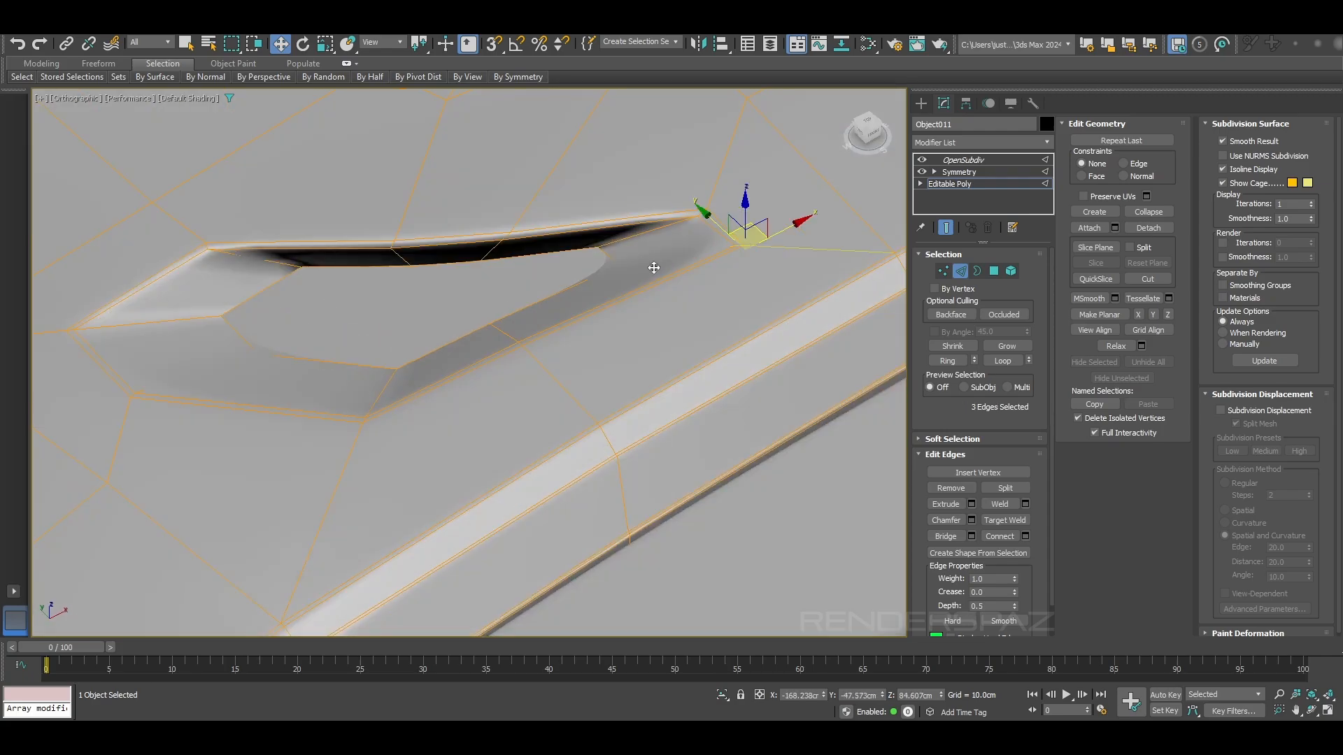
{"action": "scroll", "coordinate": [797, 401], "scroll_direction": "down", "scroll_amount": 8}
{"action": "key", "text": "p"}
{"action": "middle_click_drag", "start_coordinate": [798, 401], "coordinate": [825, 314], "text": "alt"}
Reposition individual vertices around the side vent to refine the shape of its opening and recess.
{"action": "left_click", "coordinate": [944, 270]}
{"action": "scroll", "coordinate": [658, 348], "scroll_direction": "up", "scroll_amount": 3}
{"action": "left_click_drag", "start_coordinate": [644, 336], "coordinate": [668, 358]}
{"action": "scroll", "coordinate": [668, 324], "scroll_direction": "down", "scroll_amount": 5}
{"action": "middle_click_drag", "start_coordinate": [668, 324], "coordinate": [749, 343], "text": "alt"}
{"action": "left_click_drag", "start_coordinate": [655, 308], "coordinate": [655, 315]}
{"action": "middle_click_drag", "start_coordinate": [655, 315], "coordinate": [665, 370], "text": "alt"}
{"action": "scroll", "coordinate": [657, 329], "scroll_direction": "up", "scroll_amount": 4}
{"action": "scroll", "coordinate": [650, 322], "scroll_direction": "down", "scroll_amount": 4}
{"action": "left_click_drag", "start_coordinate": [629, 309], "coordinate": [617, 303]}
{"action": "left_click", "coordinate": [690, 300]}
{"action": "middle_click_drag", "start_coordinate": [616, 303], "coordinate": [700, 451], "text": "alt"}
{"action": "scroll", "coordinate": [691, 307], "scroll_direction": "down", "scroll_amount": 3}
{"action": "scroll", "coordinate": [634, 388], "scroll_direction": "up", "scroll_amount": 2}
{"action": "left_click", "coordinate": [690, 407]}
{"action": "scroll", "coordinate": [655, 402], "scroll_direction": "up", "scroll_amount": 4}
{"action": "left_click_drag", "start_coordinate": [721, 378], "coordinate": [725, 379]}
{"action": "scroll", "coordinate": [726, 378], "scroll_direction": "down", "scroll_amount": 7}
{"action": "middle_click_drag", "start_coordinate": [726, 379], "coordinate": [689, 329], "text": "alt"}
{"action": "scroll", "coordinate": [803, 391], "scroll_direction": "up", "scroll_amount": 5}
{"action": "left_click", "coordinate": [686, 335]}
{"action": "left_click_drag", "start_coordinate": [691, 312], "coordinate": [692, 310]}
Select the hood, turn off its OpenSubdiv modifier and show edged faces around the rectangular panels near the windshield.
{"action": "scroll", "coordinate": [691, 310], "scroll_direction": "down", "scroll_amount": 10}
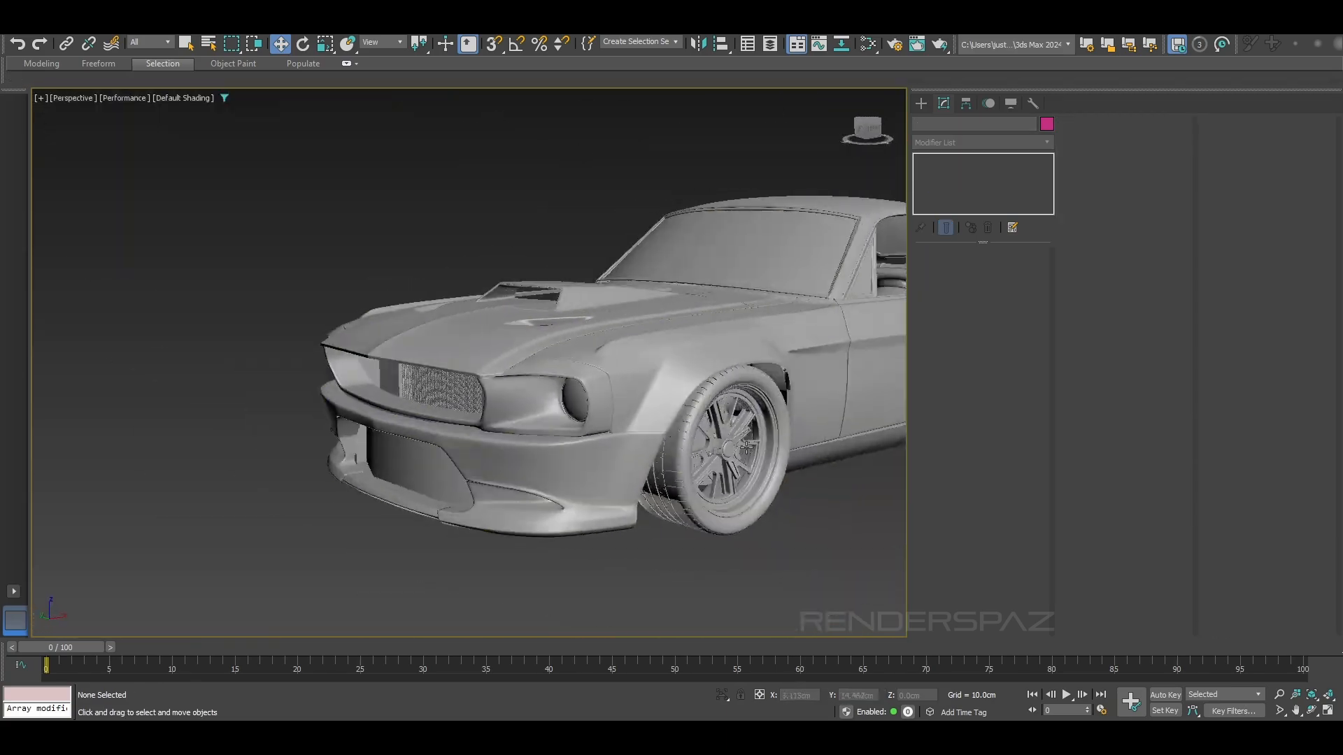
{"action": "scroll", "coordinate": [725, 540], "scroll_direction": "down", "scroll_amount": 2}
{"action": "scroll", "coordinate": [686, 555], "scroll_direction": "up", "scroll_amount": 3}
{"action": "middle_click_drag", "start_coordinate": [685, 557], "coordinate": [749, 540], "text": "alt"}
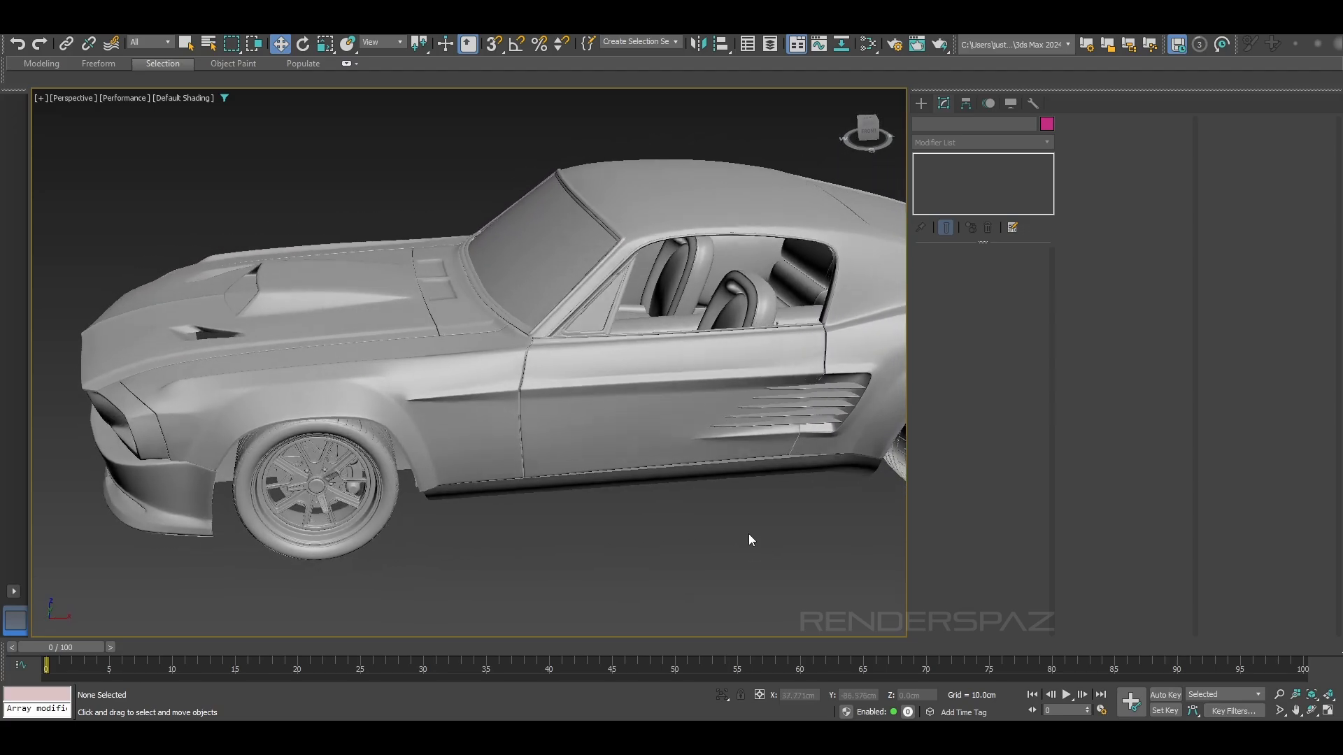
{"action": "scroll", "coordinate": [596, 360], "scroll_direction": "up", "scroll_amount": 4}
{"action": "left_click", "coordinate": [596, 359]}
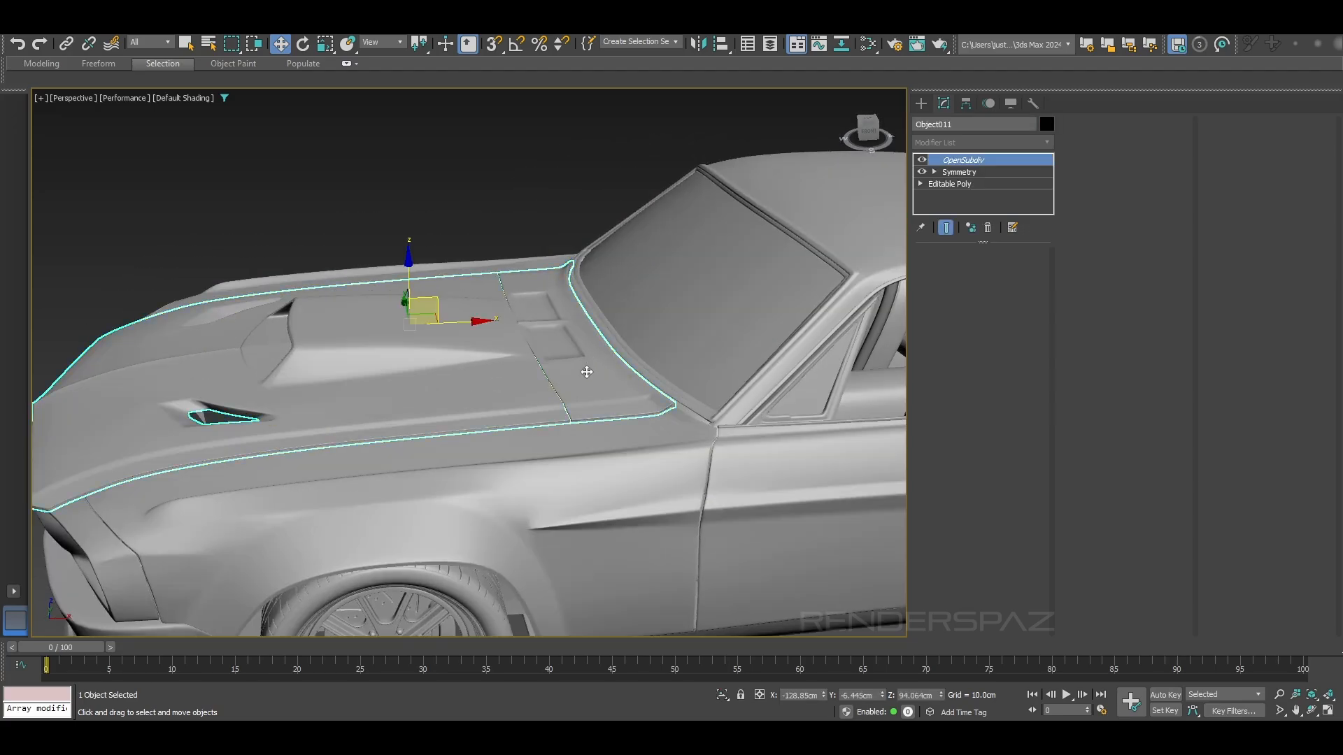
{"action": "scroll", "coordinate": [596, 359], "scroll_direction": "up", "scroll_amount": 5}
{"action": "left_click", "coordinate": [920, 160]}
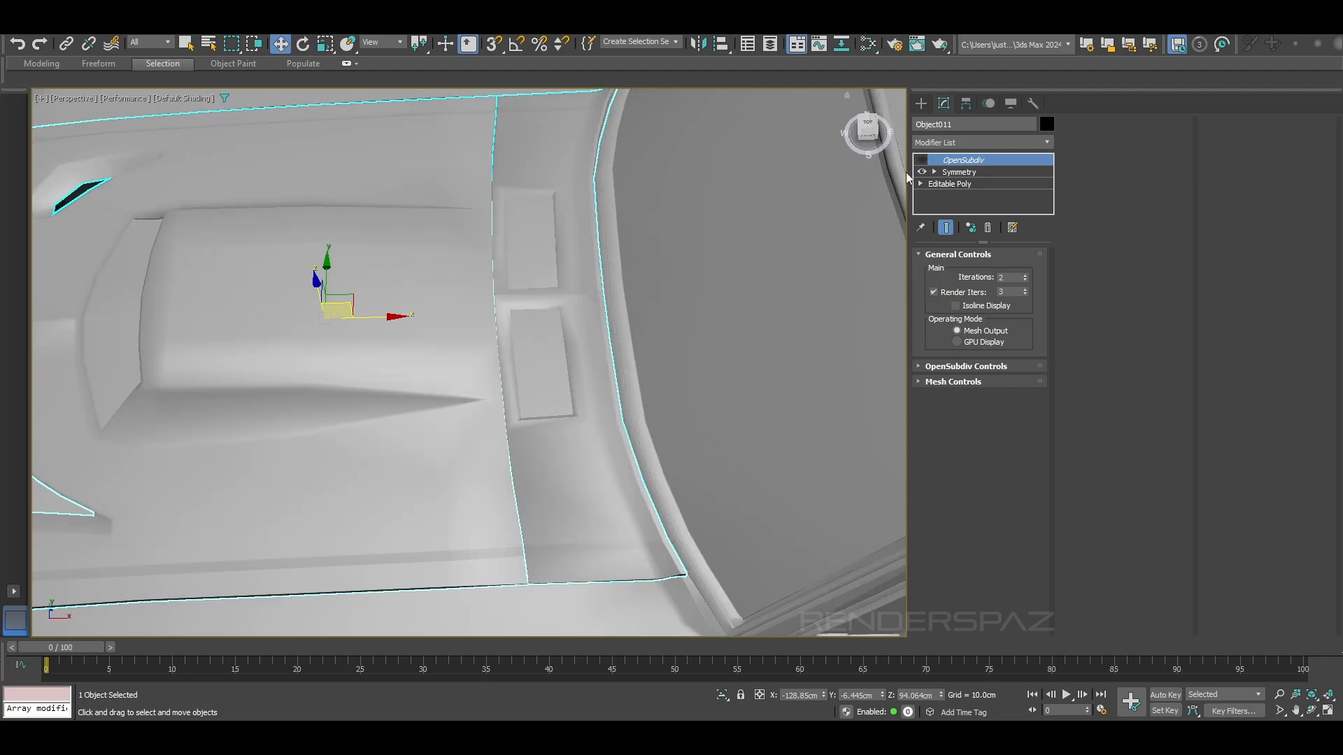
{"action": "key", "text": "F4"}
{"action": "scroll", "coordinate": [565, 364], "scroll_direction": "up", "scroll_amount": 3}
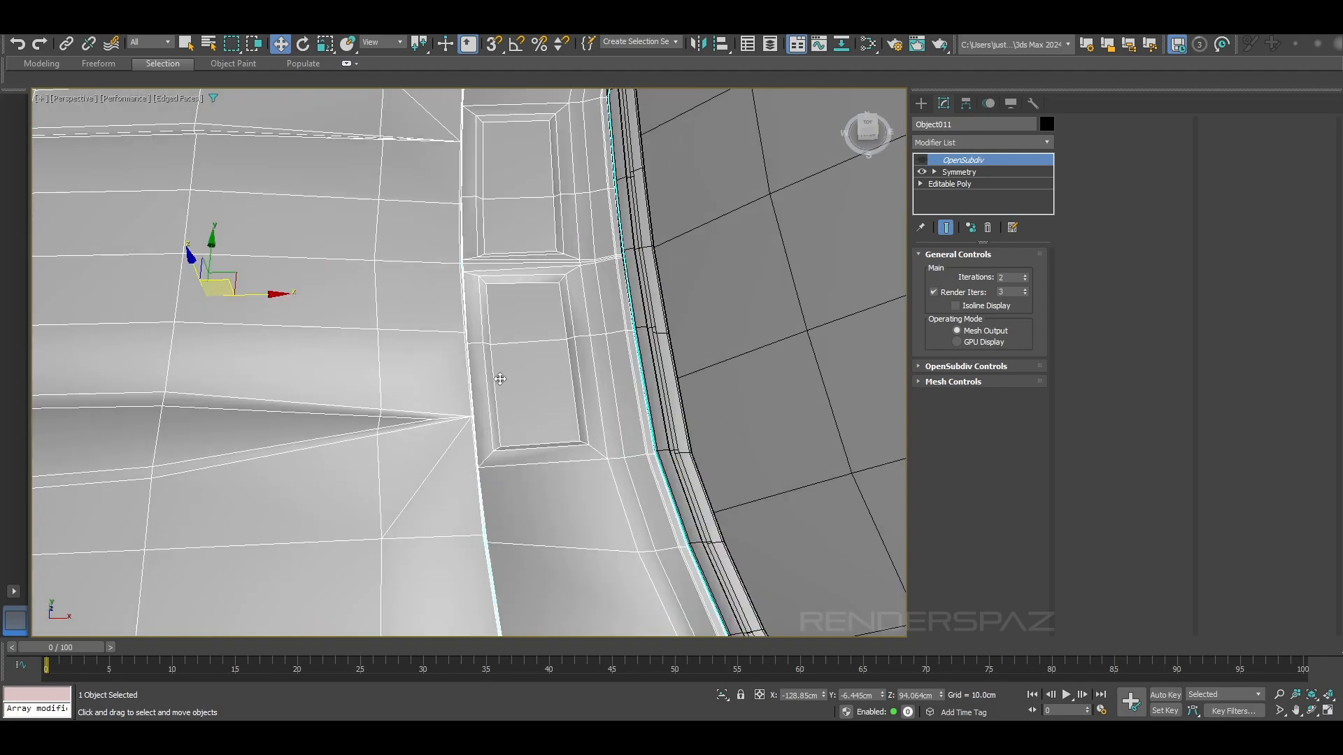
{"action": "middle_click_drag", "start_coordinate": [501, 380], "coordinate": [539, 335], "text": "alt"}
{"action": "scroll", "coordinate": [538, 335], "scroll_direction": "up", "scroll_amount": 3}
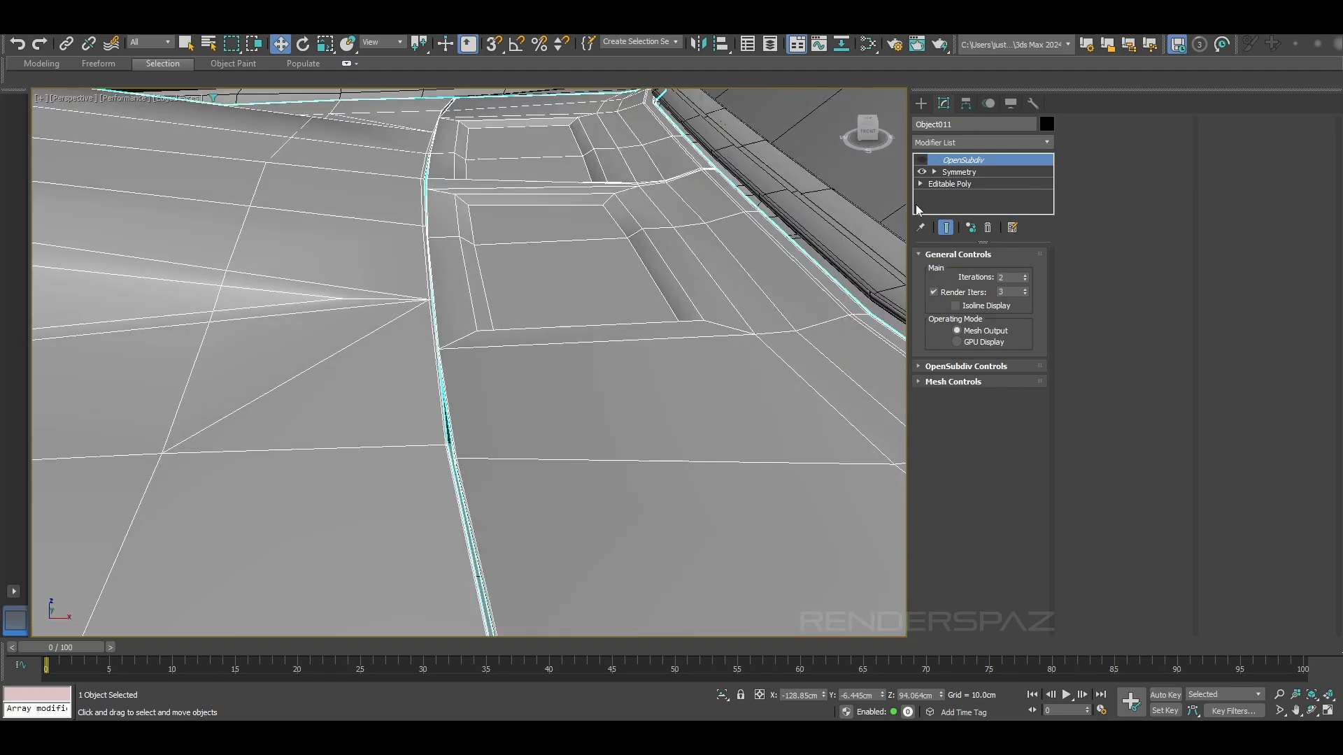
Delete the rectangular inset panel's polygons at the rear of the hood in the base Editable Poly, including its surrounding border faces.
{"action": "left_click", "coordinate": [953, 184]}
{"action": "left_click", "coordinate": [992, 271]}
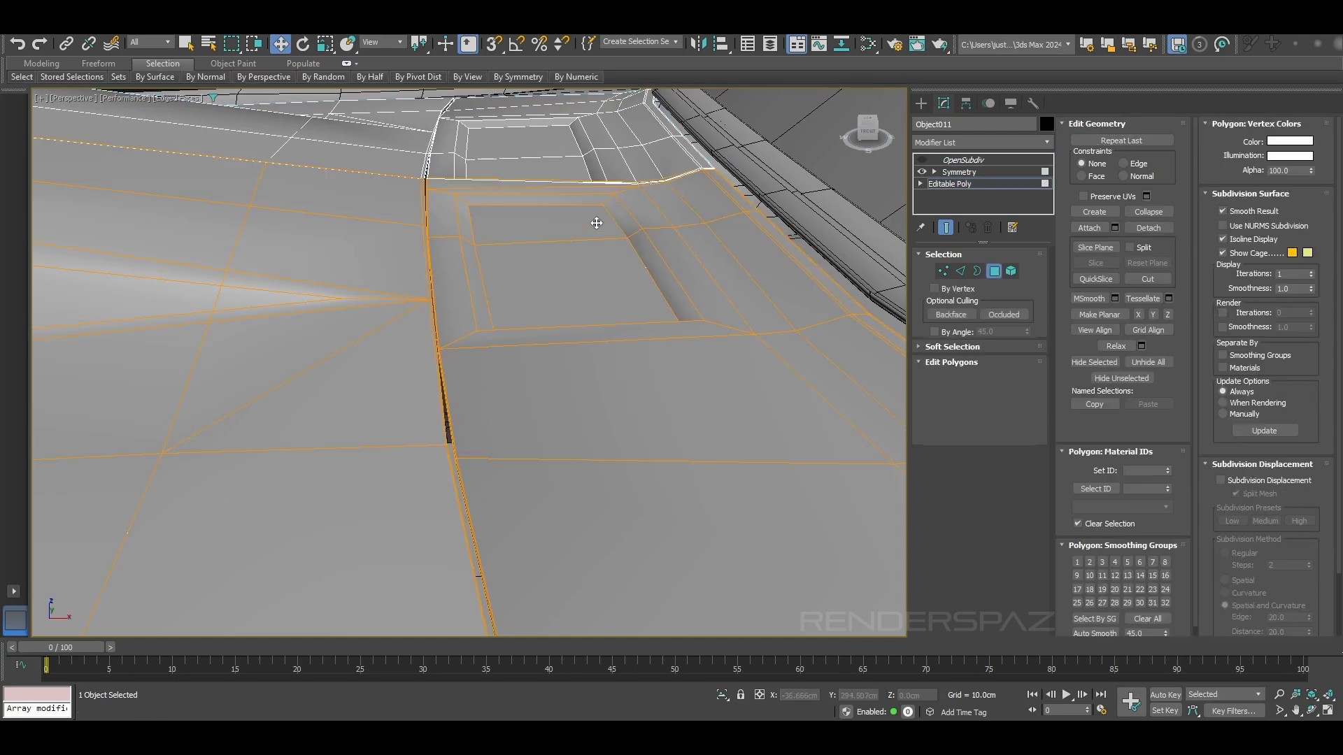
{"action": "left_click", "coordinate": [597, 220]}
{"action": "middle_click_drag", "start_coordinate": [598, 222], "coordinate": [606, 261], "text": "alt"}
{"action": "left_click", "coordinate": [586, 305], "text": "ctrl"}
{"action": "left_click", "coordinate": [1013, 349]}
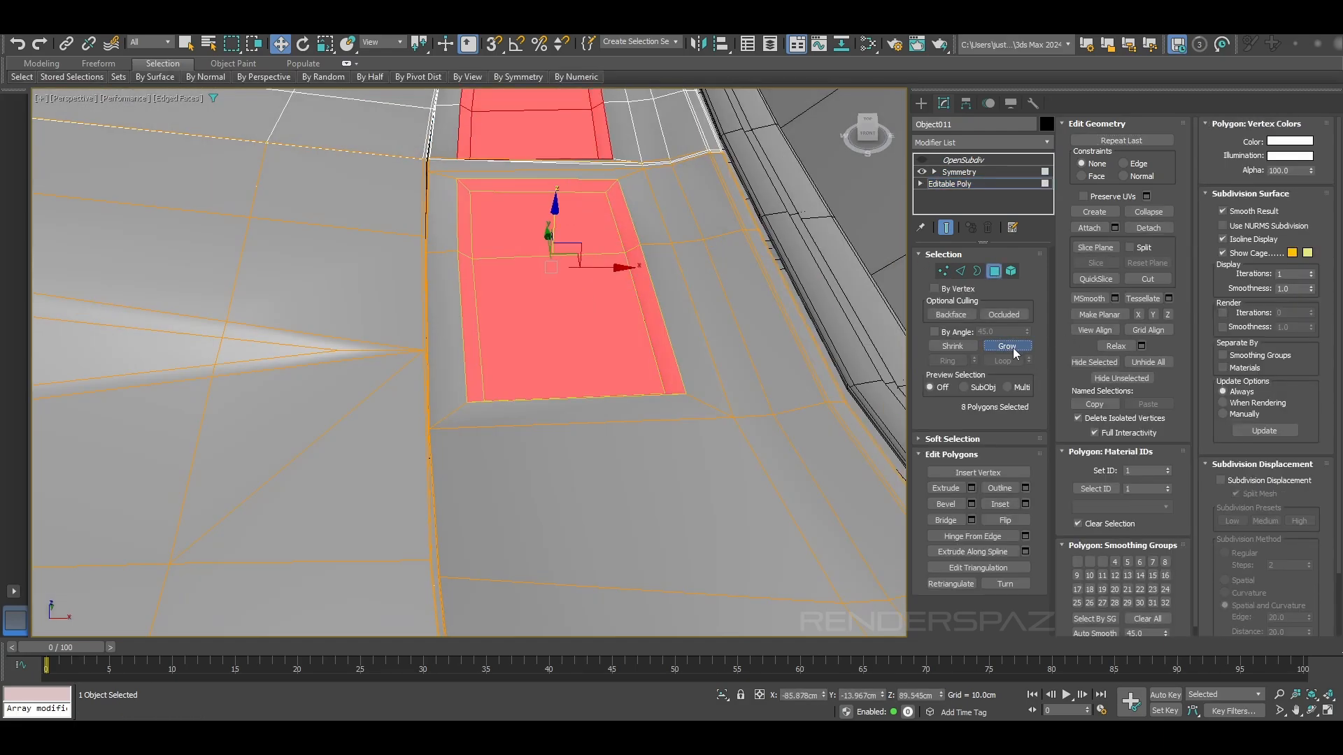
{"action": "left_click", "coordinate": [1012, 352]}
{"action": "key", "text": "Delete"}
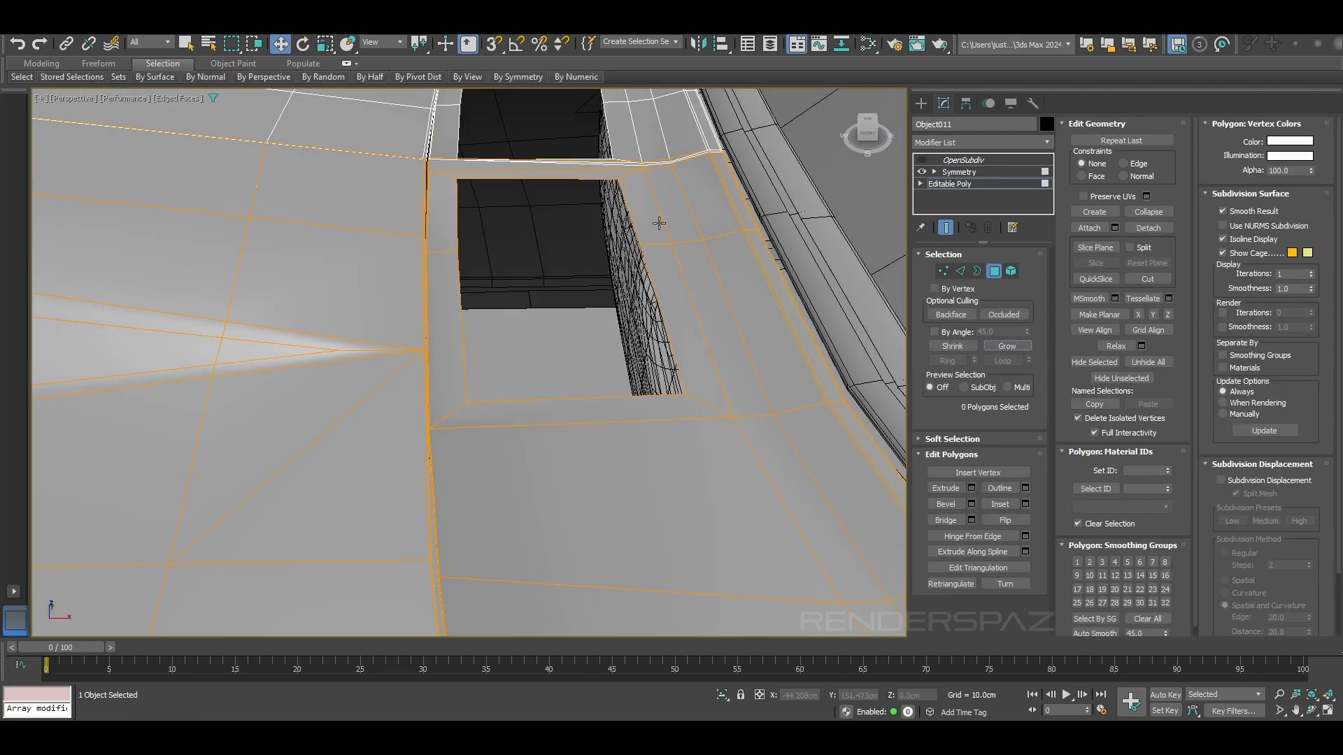
Bridge the opposite side edges of the rectangular hole in two sections to close it with flat faces.
{"action": "left_click", "coordinate": [962, 271]}
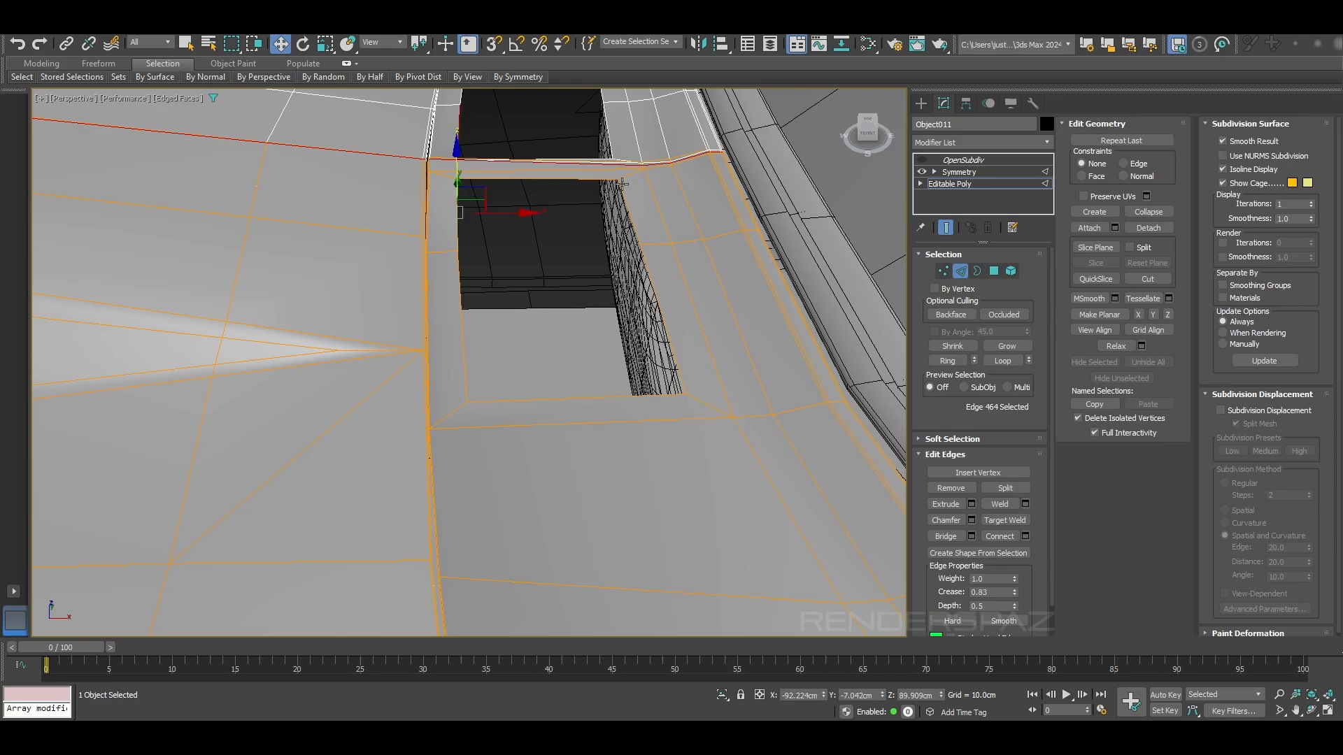
{"action": "left_click", "coordinate": [627, 202], "text": "ctrl"}
{"action": "left_click", "coordinate": [946, 536]}
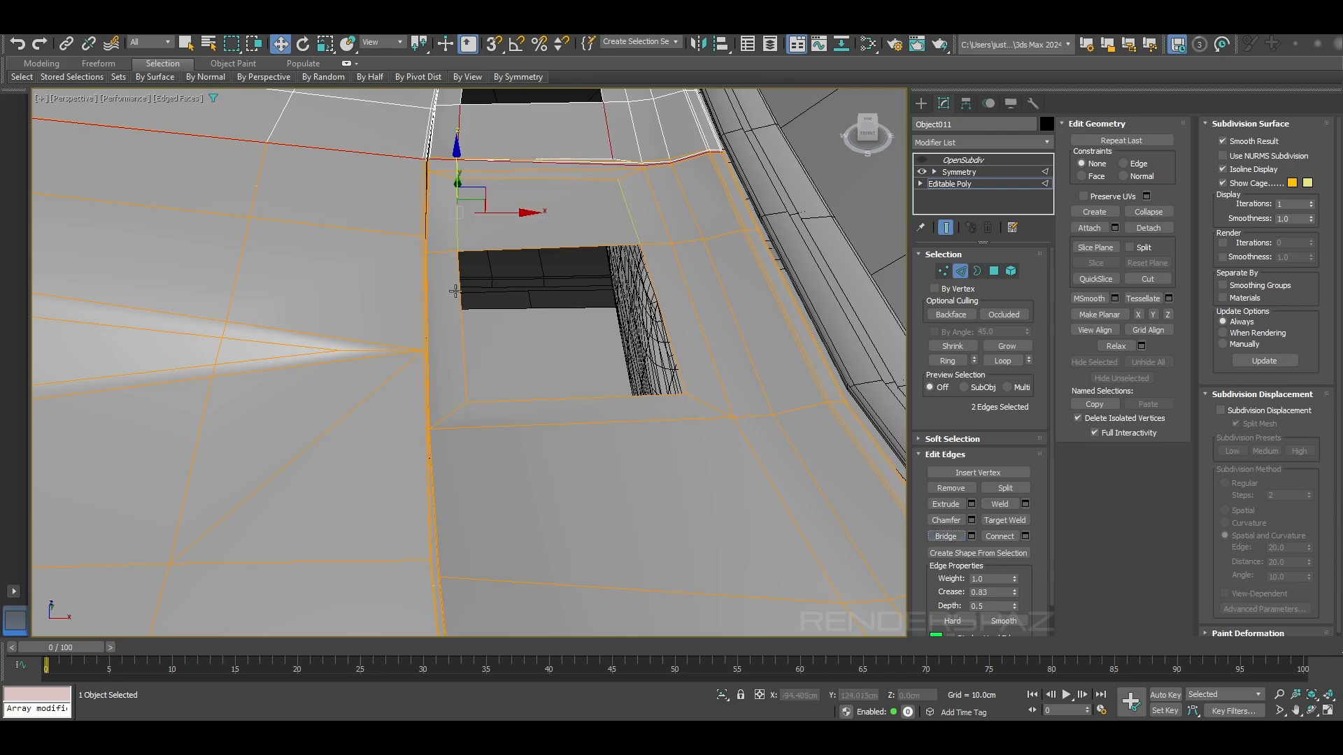
{"action": "left_click", "coordinate": [456, 291]}
{"action": "left_click", "coordinate": [946, 537]}
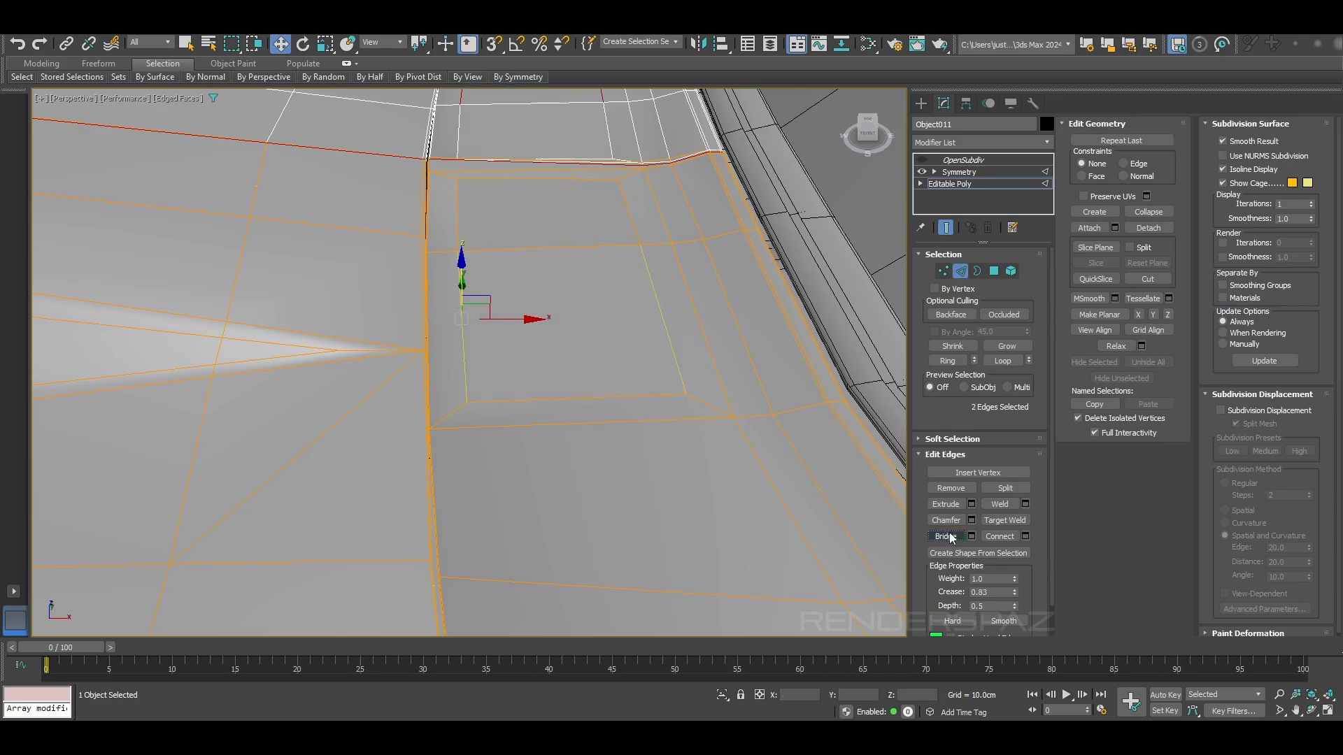
Remove the leftover edges outlining the old rectangular panel from the flattened rear hood section.
{"action": "scroll", "coordinate": [753, 440], "scroll_direction": "down", "scroll_amount": 2}
{"action": "scroll", "coordinate": [731, 429], "scroll_direction": "down", "scroll_amount": 2}
{"action": "left_click", "coordinate": [704, 436]}
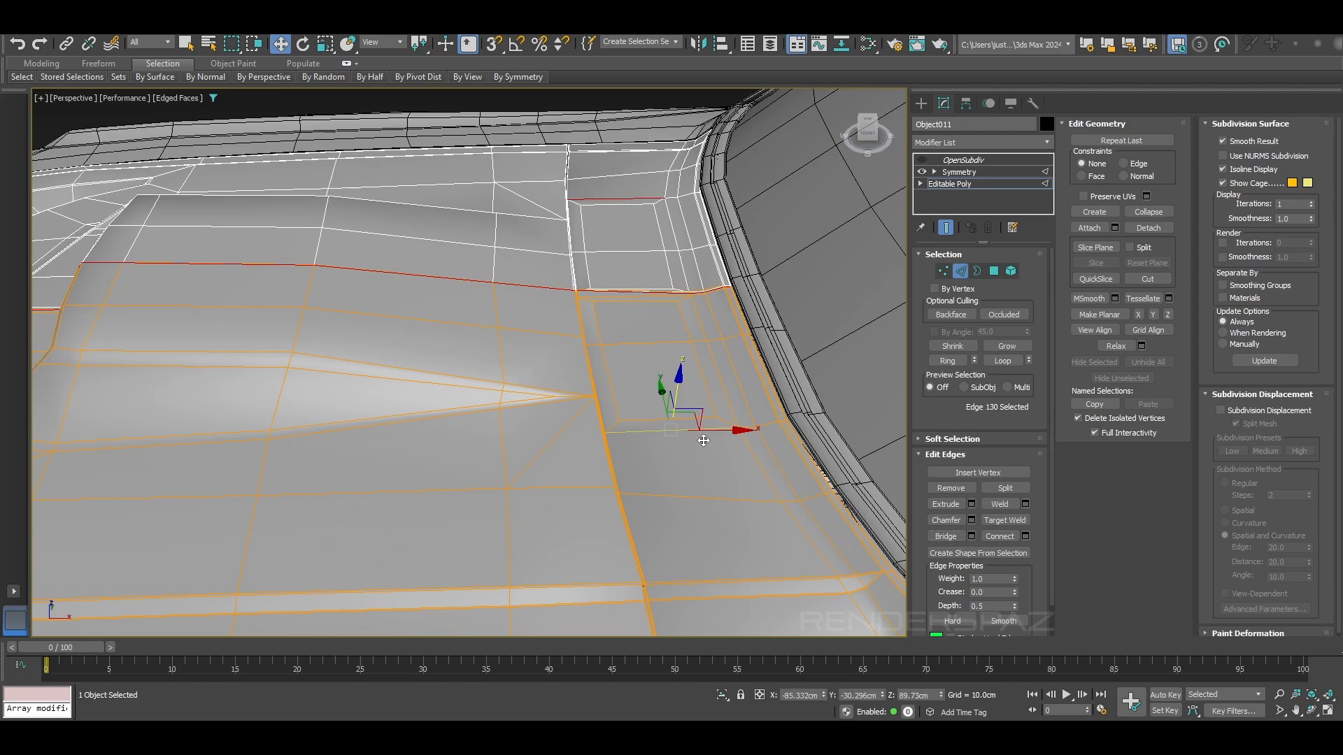
{"action": "scroll", "coordinate": [689, 454], "scroll_direction": "down", "scroll_amount": 4}
{"action": "scroll", "coordinate": [687, 448], "scroll_direction": "up", "scroll_amount": 4}
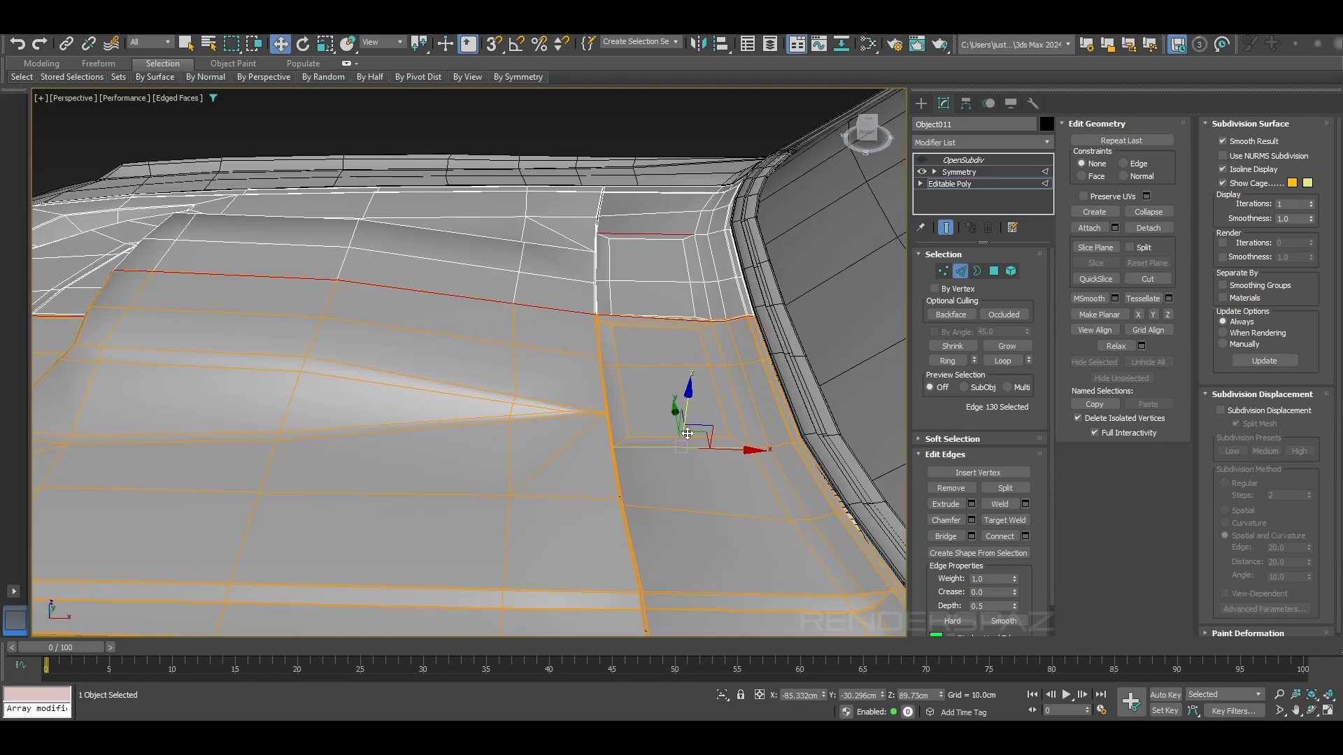
{"action": "left_click", "coordinate": [688, 433]}
{"action": "scroll", "coordinate": [717, 425], "scroll_direction": "up", "scroll_amount": 1}
{"action": "left_click", "coordinate": [722, 406], "text": "ctrl"}
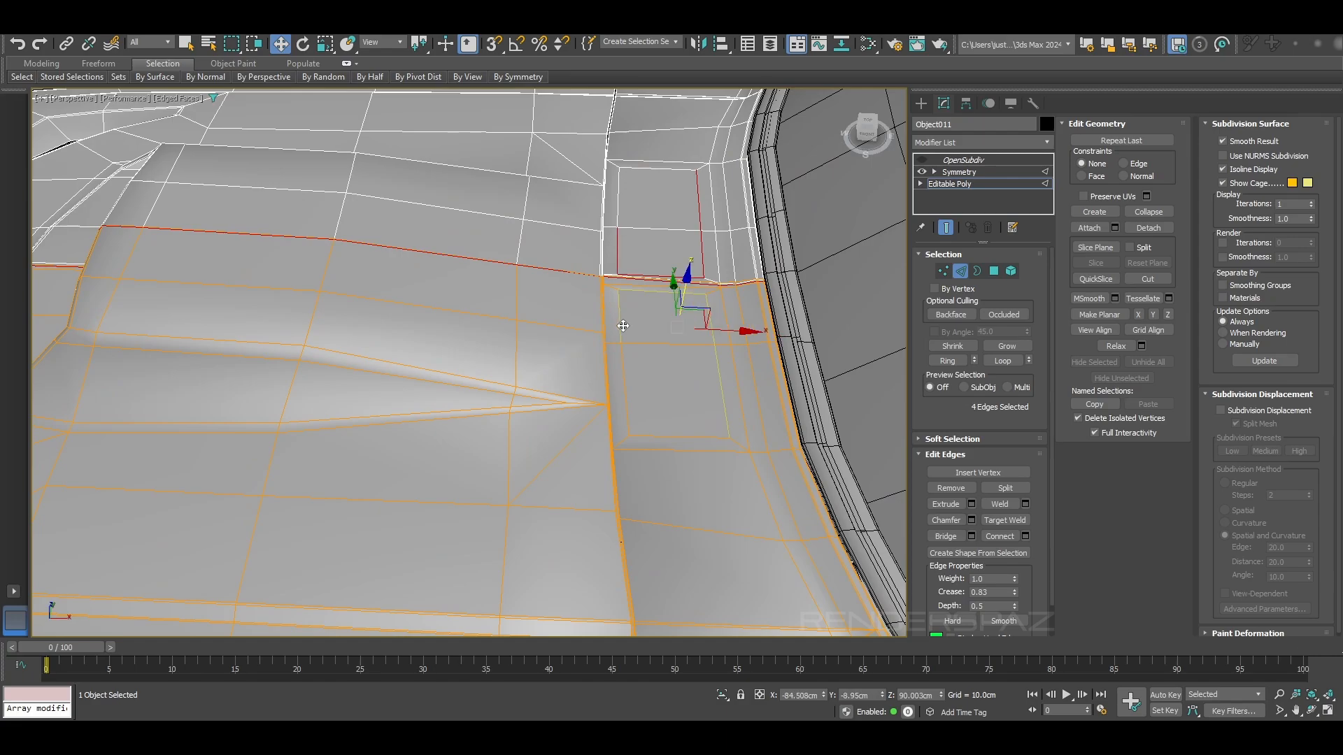
{"action": "left_click", "coordinate": [626, 384]}
{"action": "scroll", "coordinate": [612, 375], "scroll_direction": "up", "scroll_amount": 5}
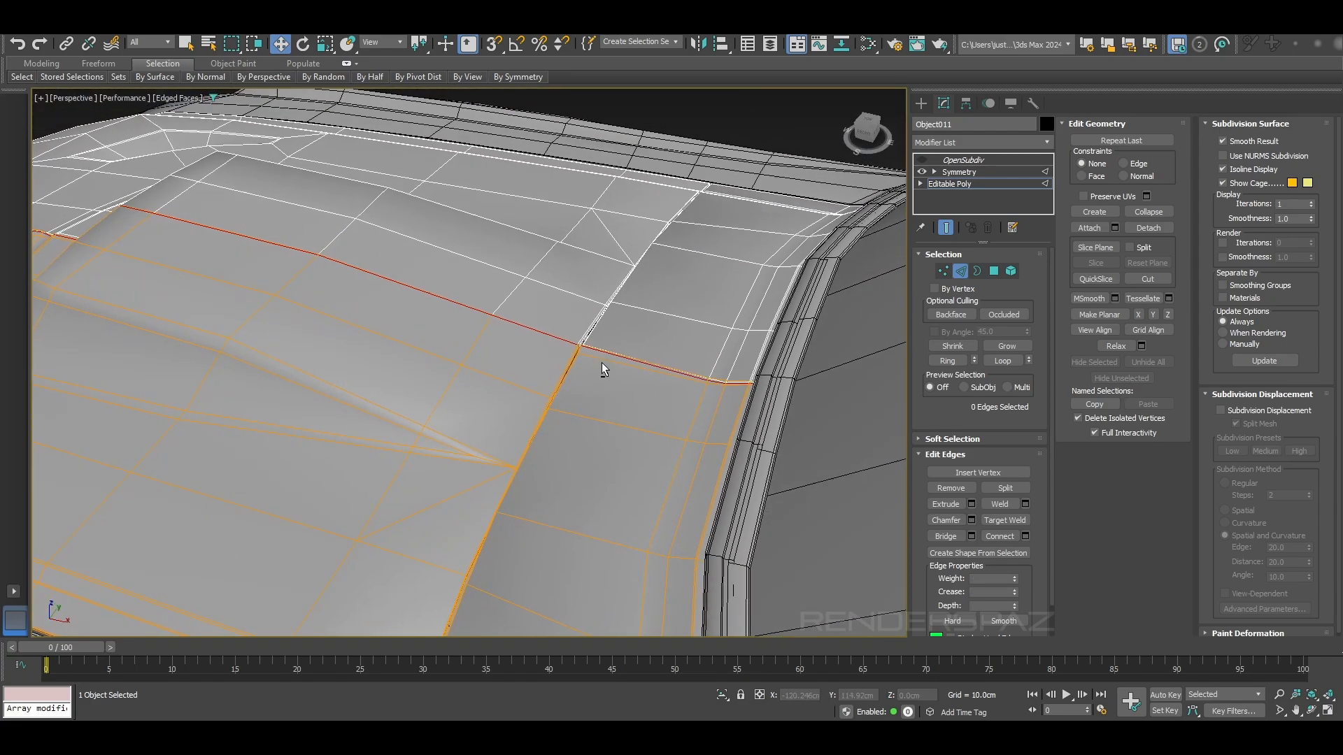
Select the vertices where the cross edges meet the rear panel seam and adjust their positions along the gap.
{"action": "left_click", "coordinate": [552, 455]}
{"action": "middle_click_drag", "start_coordinate": [552, 456], "coordinate": [599, 332]}
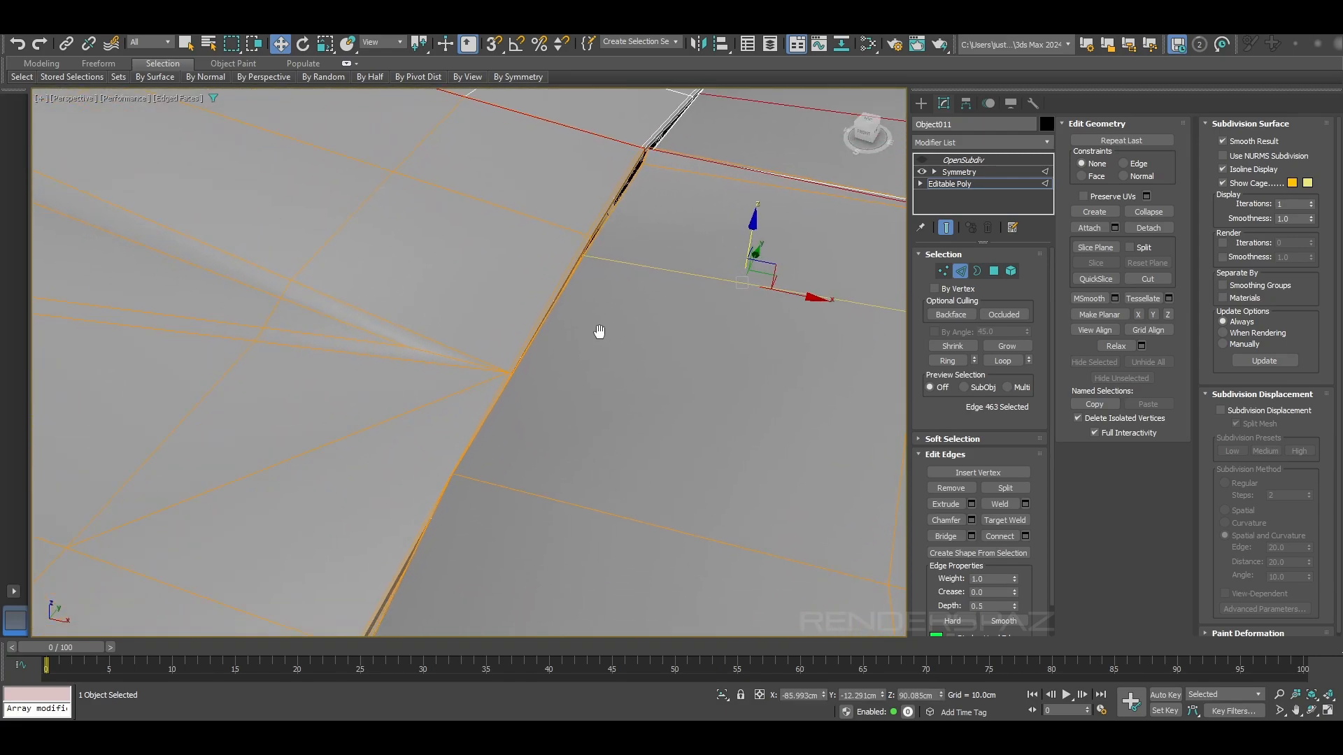
{"action": "left_click", "coordinate": [490, 492]}
{"action": "left_click", "coordinate": [944, 271]}
{"action": "middle_click_drag", "start_coordinate": [527, 498], "coordinate": [604, 362], "text": "alt"}
{"action": "scroll", "coordinate": [615, 300], "scroll_direction": "up", "scroll_amount": 3}
{"action": "left_click_drag", "start_coordinate": [615, 346], "coordinate": [560, 261]}
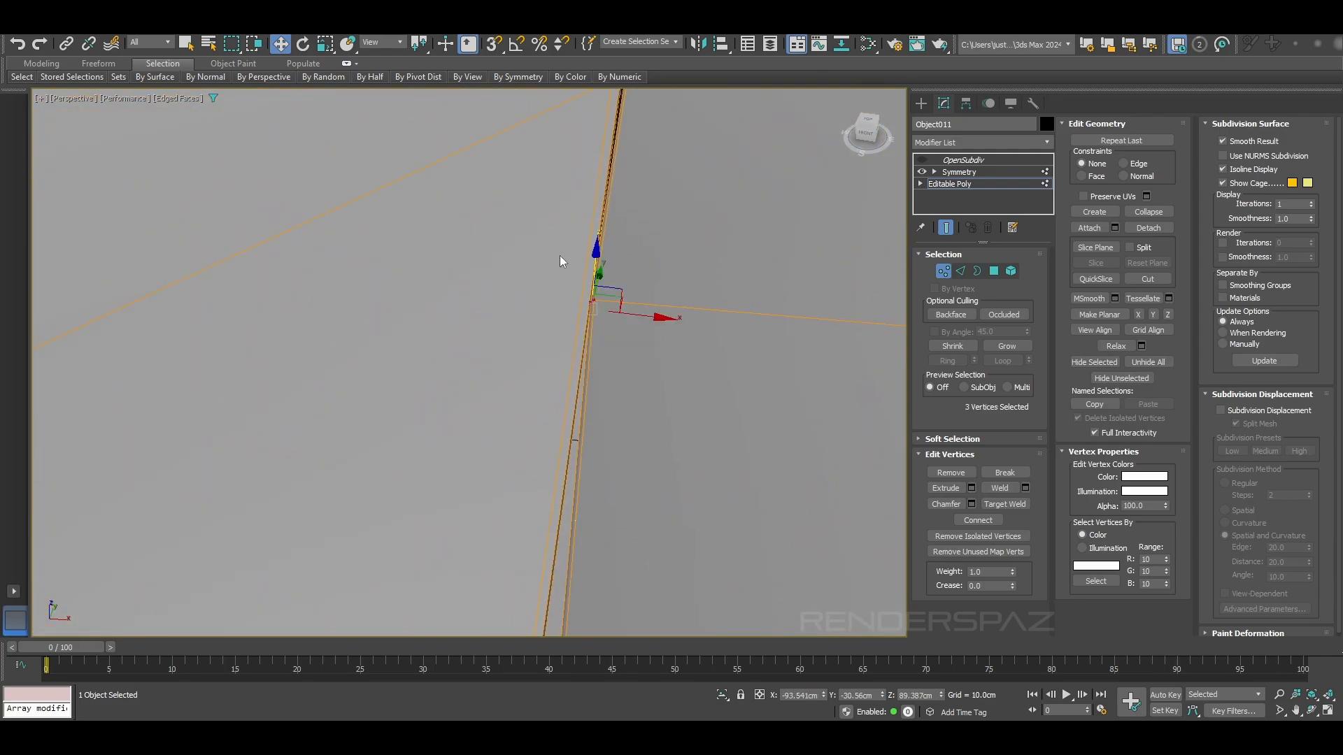
{"action": "middle_click_drag", "start_coordinate": [621, 326], "coordinate": [629, 314]}
{"action": "middle_click_drag", "start_coordinate": [621, 326], "coordinate": [626, 290], "text": "alt"}
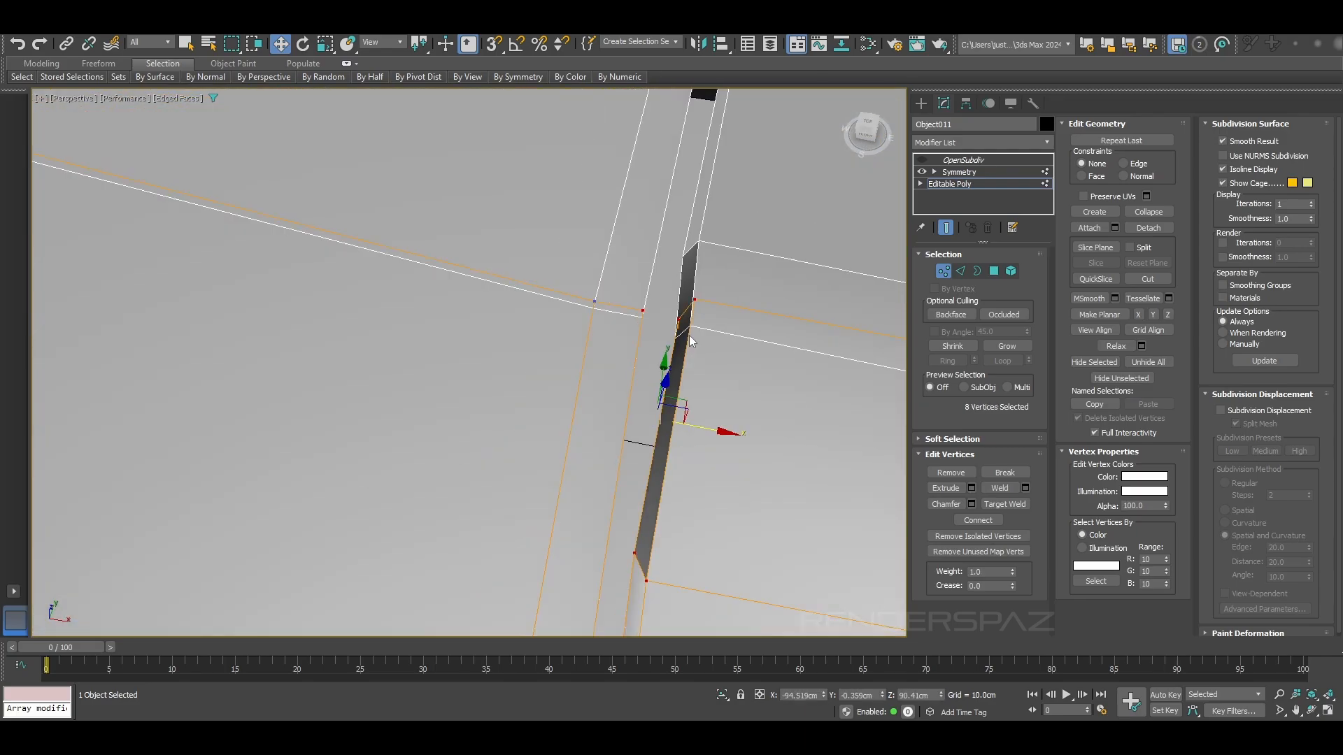
Select the hood's centreline edge loop beside the symmetry line and scale it along Y to straighten it.
{"action": "scroll", "coordinate": [691, 342], "scroll_direction": "down", "scroll_amount": 3}
{"action": "middle_click_drag", "start_coordinate": [691, 342], "coordinate": [832, 398], "text": "alt"}
{"action": "key", "text": "2"}
{"action": "double_click", "coordinate": [624, 373]}
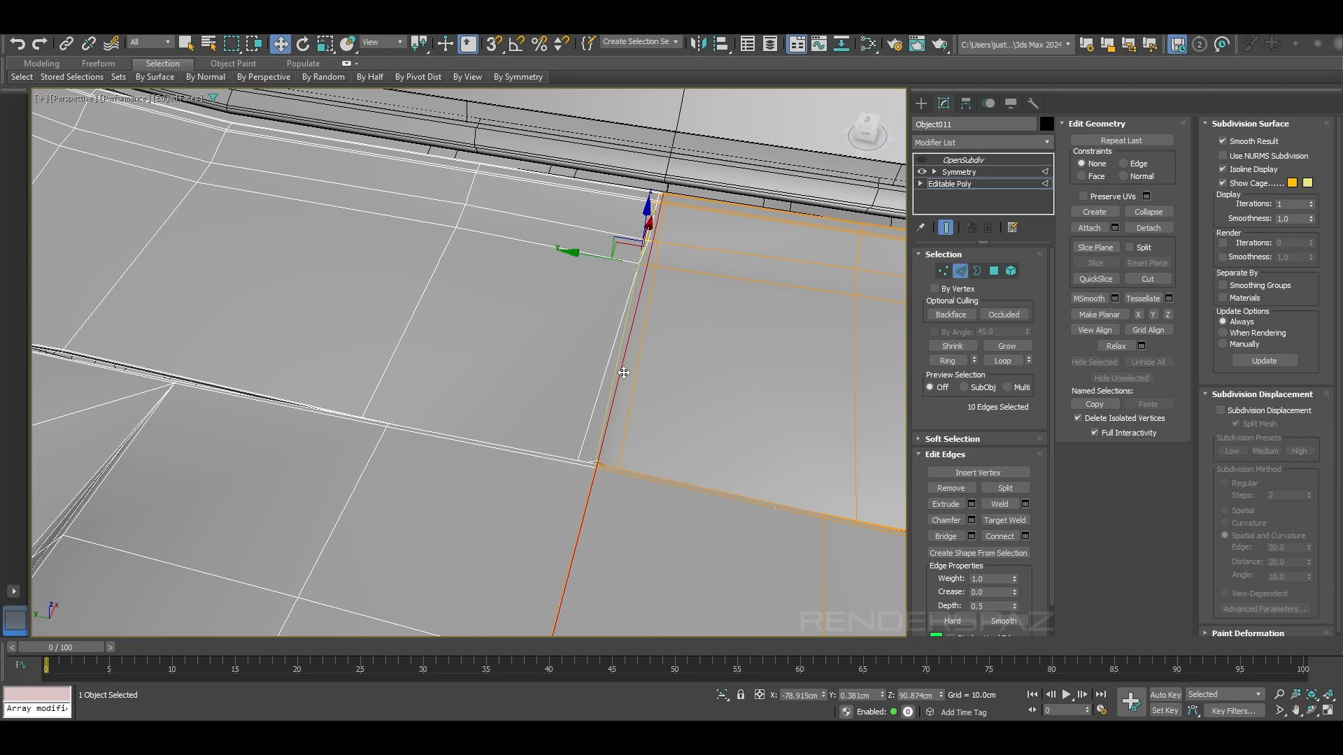
{"action": "scroll", "coordinate": [624, 373], "scroll_direction": "up", "scroll_amount": 3}
{"action": "key", "text": "r"}
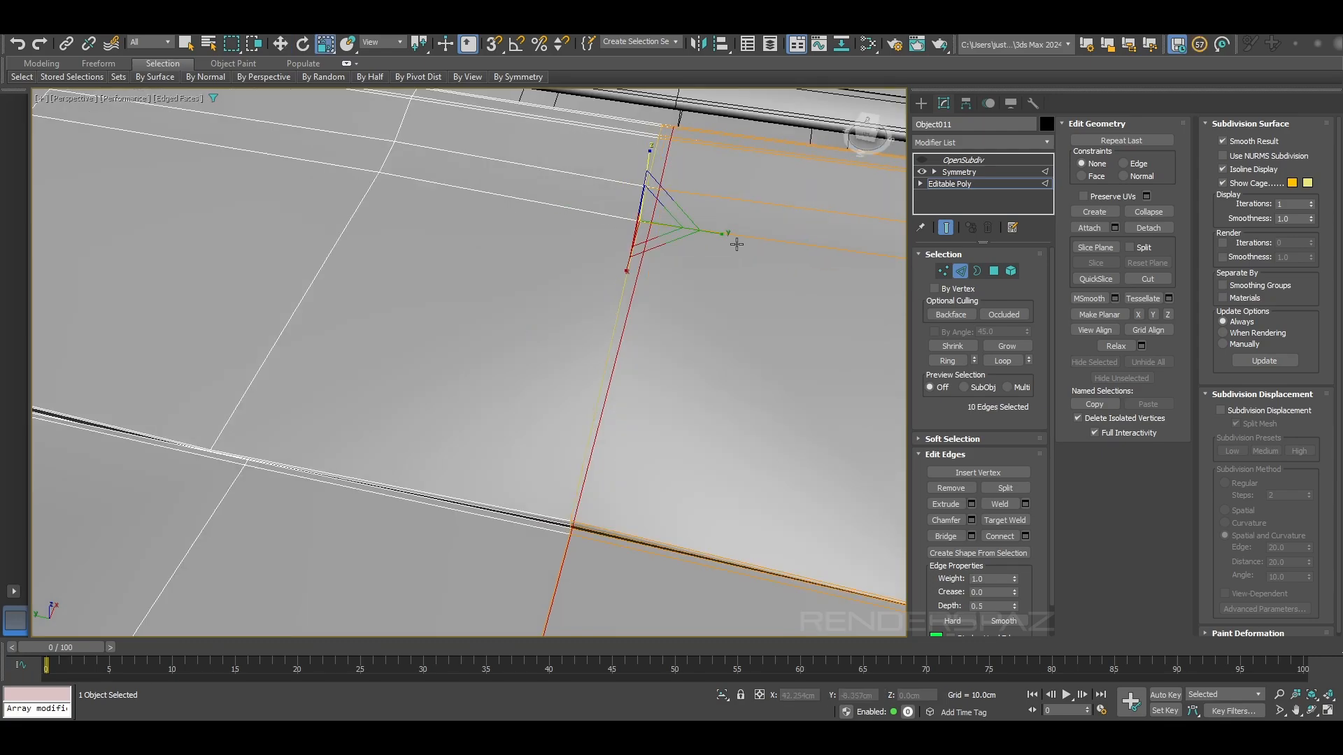
{"action": "key", "text": "w"}
{"action": "middle_click_drag", "start_coordinate": [737, 243], "coordinate": [545, 231], "text": "alt"}
{"action": "scroll", "coordinate": [544, 232], "scroll_direction": "down", "scroll_amount": 5}
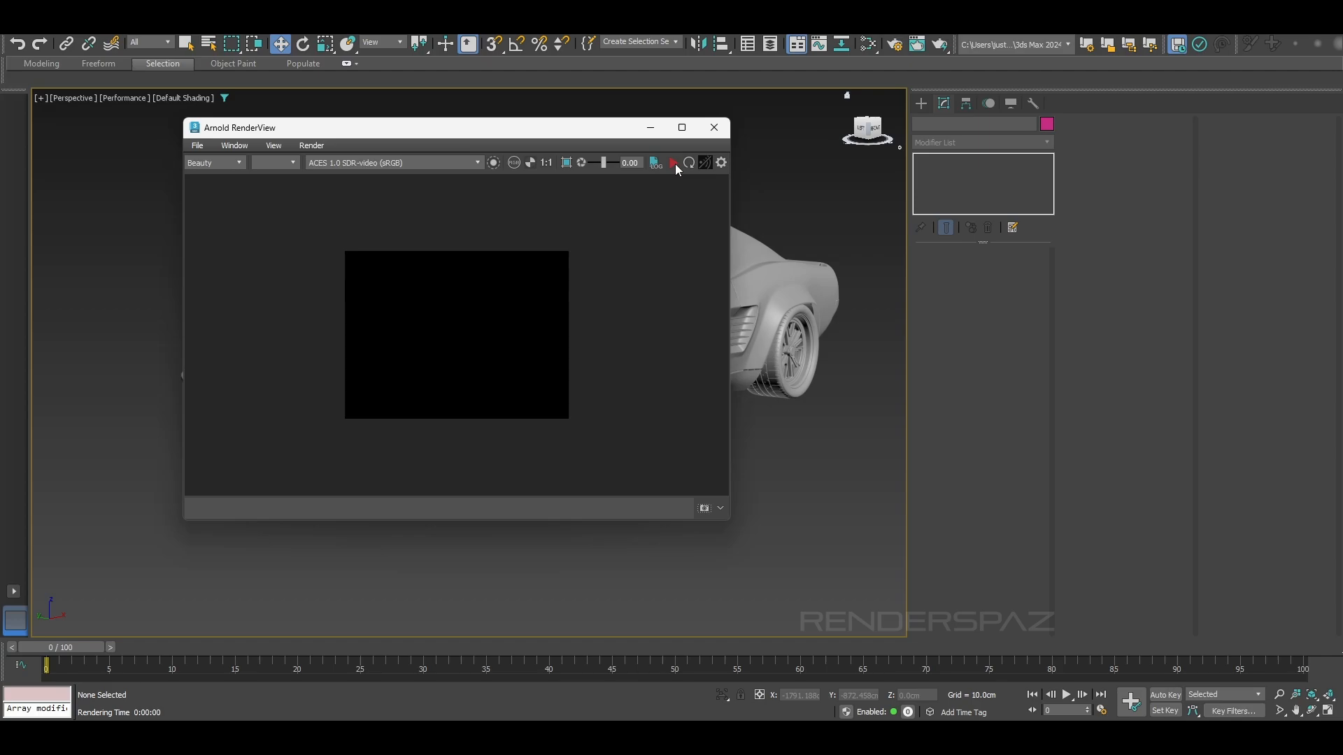
Render the car in Arnold RenderView, then enlarge and reposition the render window to frame the whole car.
{"action": "left_click", "coordinate": [674, 164]}
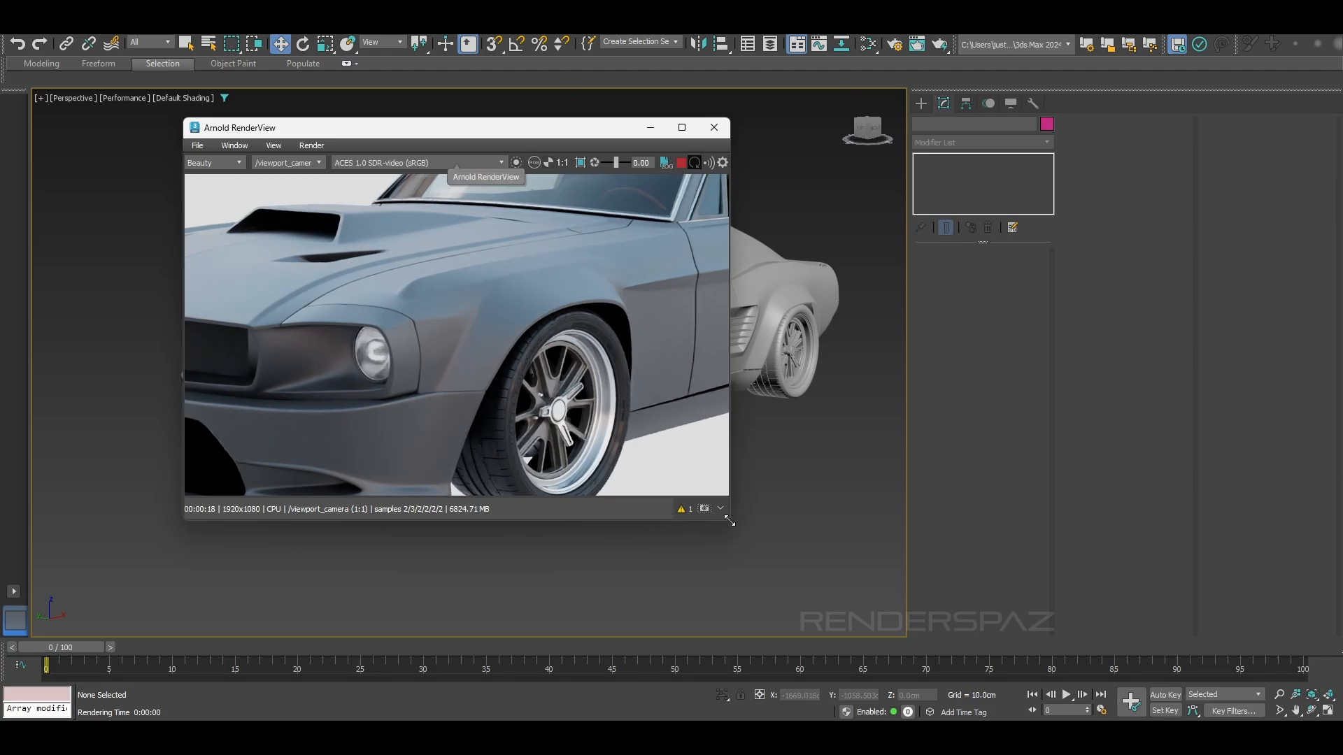
{"action": "left_click_drag", "start_coordinate": [724, 523], "coordinate": [1055, 583]}
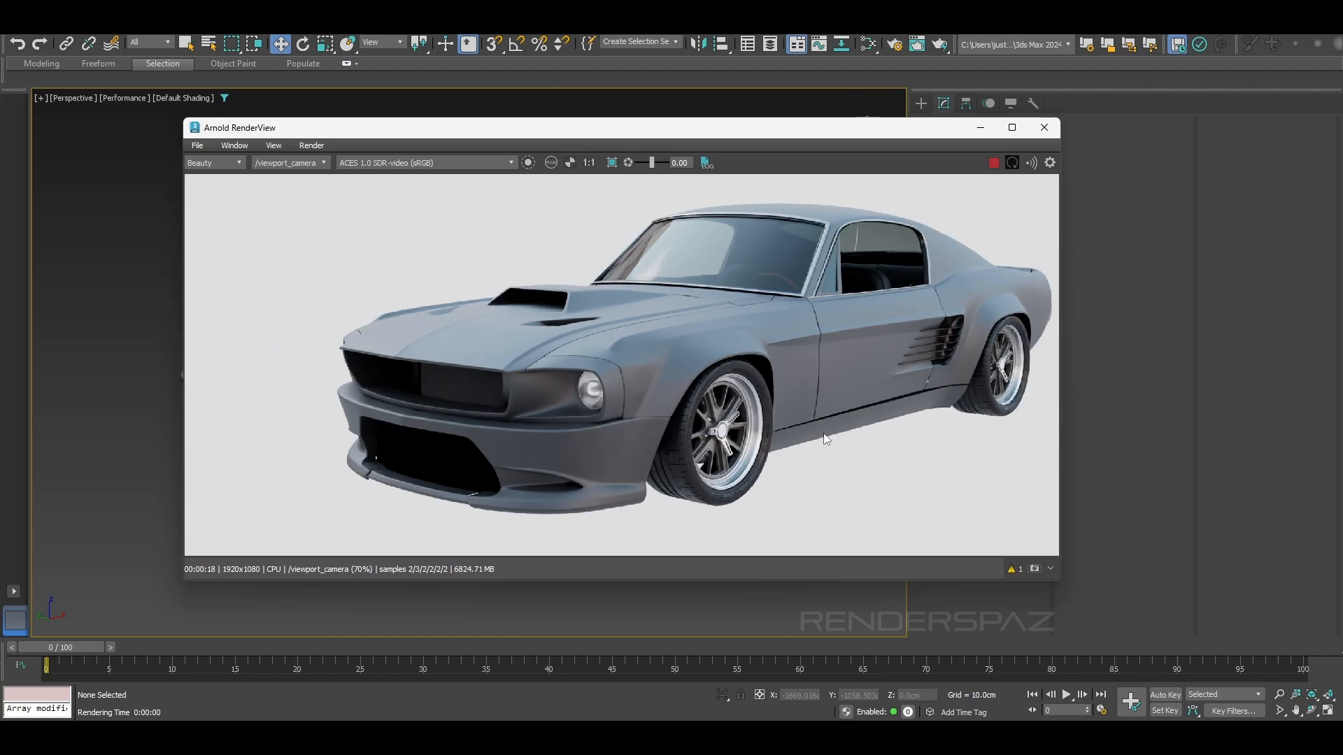
{"action": "left_click_drag", "start_coordinate": [794, 132], "coordinate": [883, 93]}
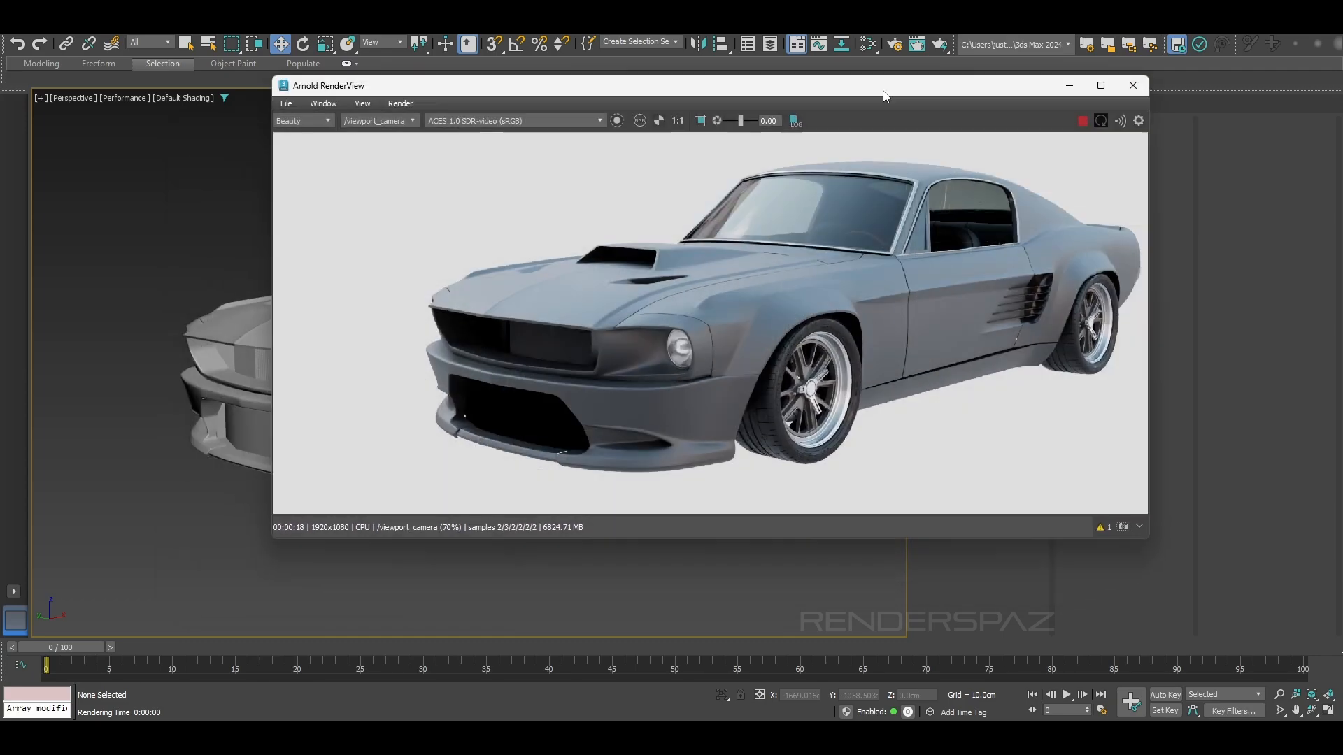
{"action": "middle_click_drag", "start_coordinate": [295, 506], "coordinate": [325, 498]}
{"action": "middle_click_drag", "start_coordinate": [628, 429], "coordinate": [540, 444]}
{"action": "scroll", "coordinate": [736, 280], "scroll_direction": "down", "scroll_amount": 2}
{"action": "scroll", "coordinate": [865, 407], "scroll_direction": "up", "scroll_amount": 2}
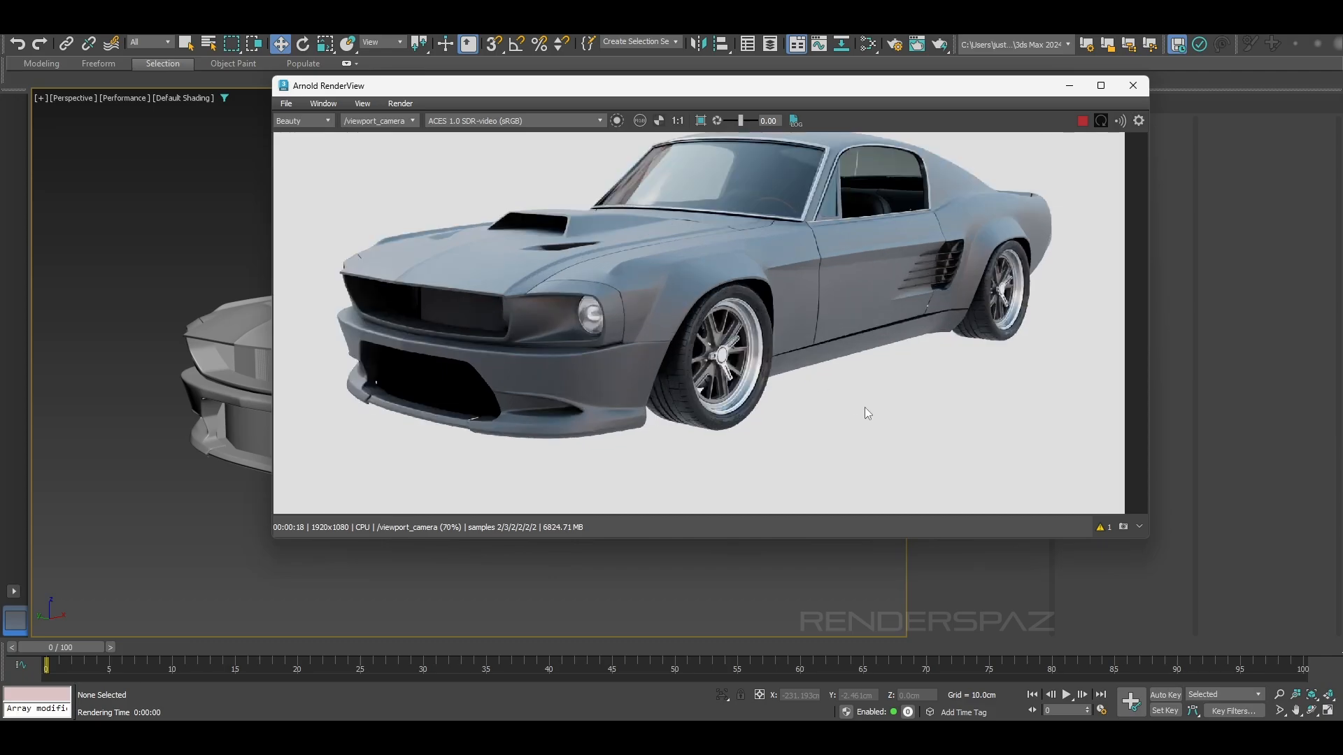
{"action": "scroll", "coordinate": [782, 412], "scroll_direction": "down", "scroll_amount": 3}
{"action": "middle_click_drag", "start_coordinate": [782, 417], "coordinate": [741, 420]}
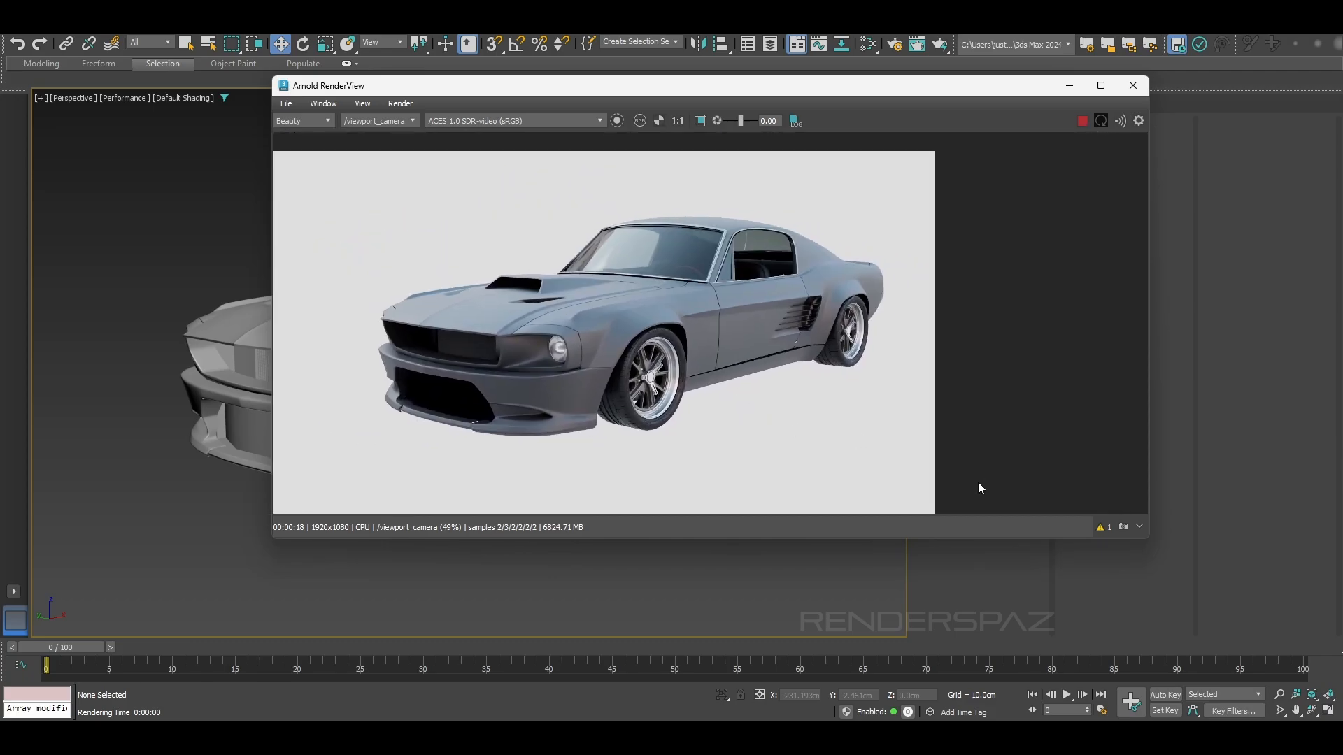
Unhide the ground plane and review the live render from front three-quarter and side views.
{"action": "middle_click_drag", "start_coordinate": [535, 610], "coordinate": [600, 607], "text": "alt"}
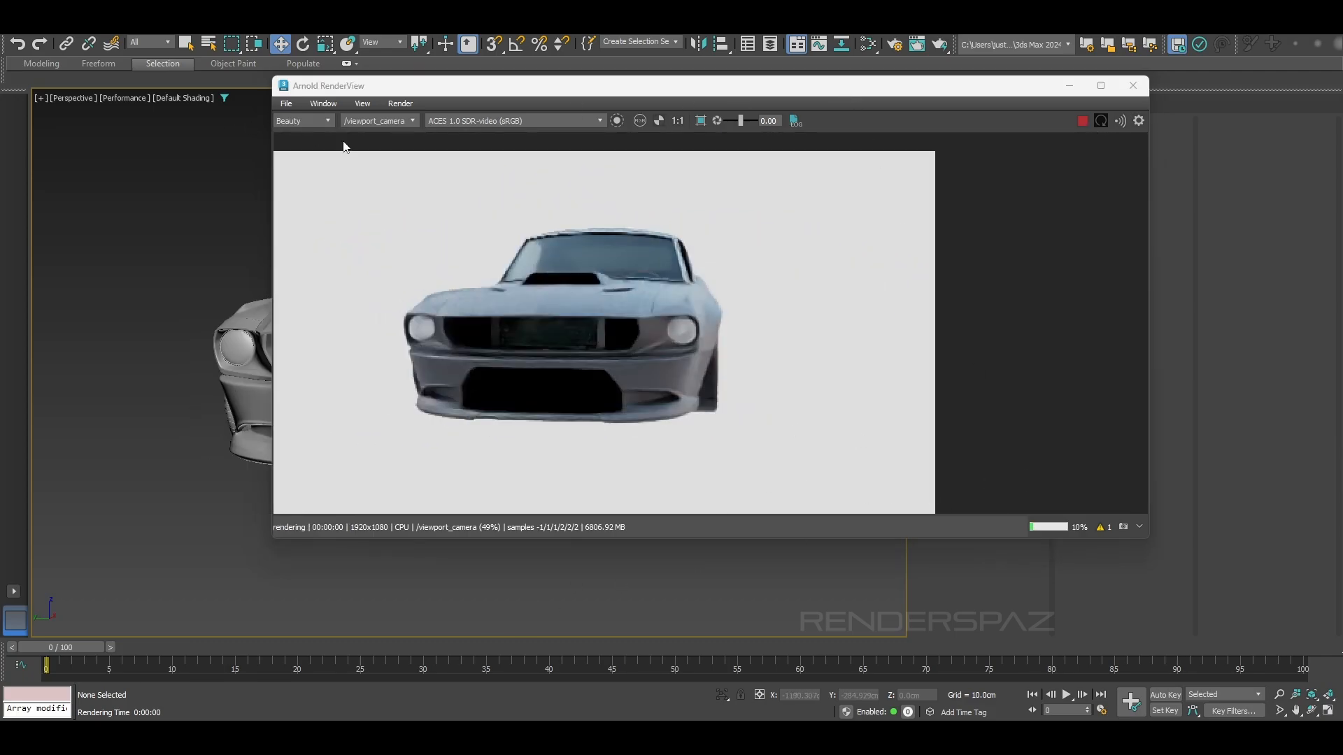
{"action": "middle_click_drag", "start_coordinate": [133, 507], "coordinate": [183, 502], "text": "alt"}
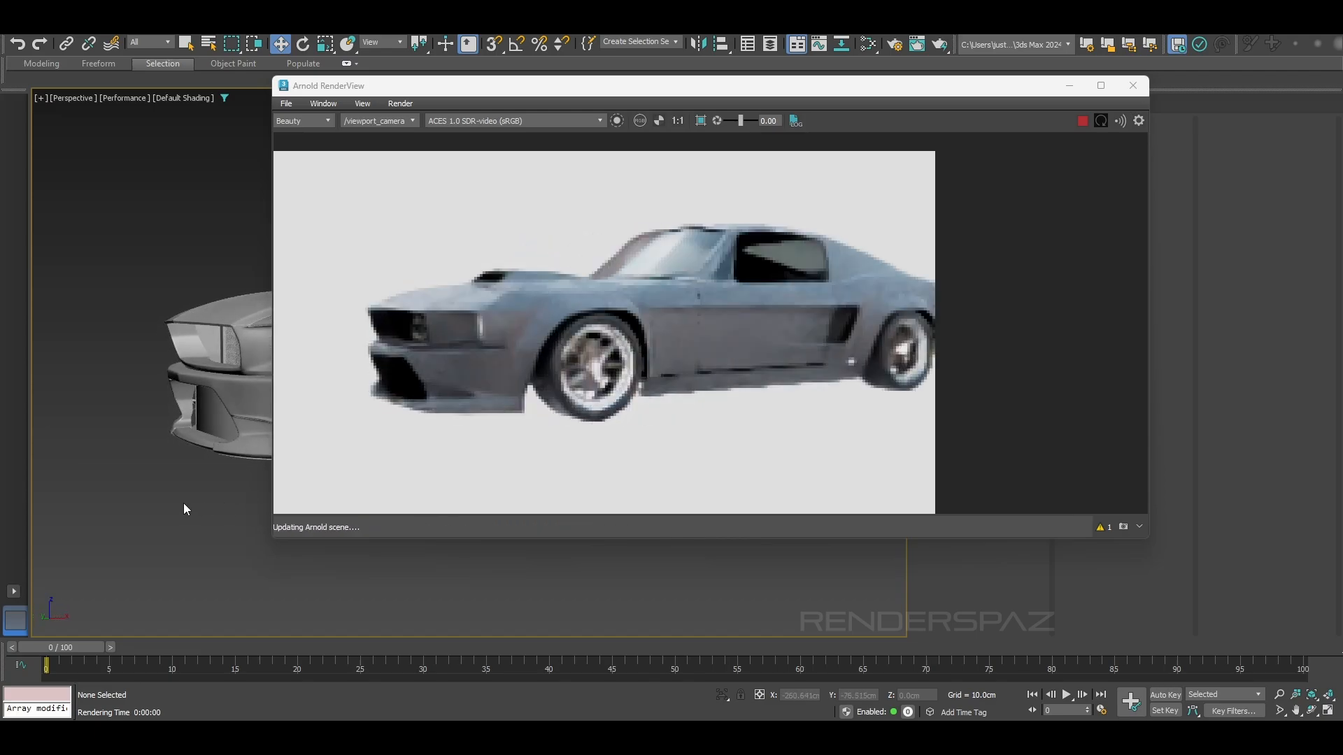
{"action": "right_click", "coordinate": [207, 434]}
{"action": "left_click", "coordinate": [240, 397]}
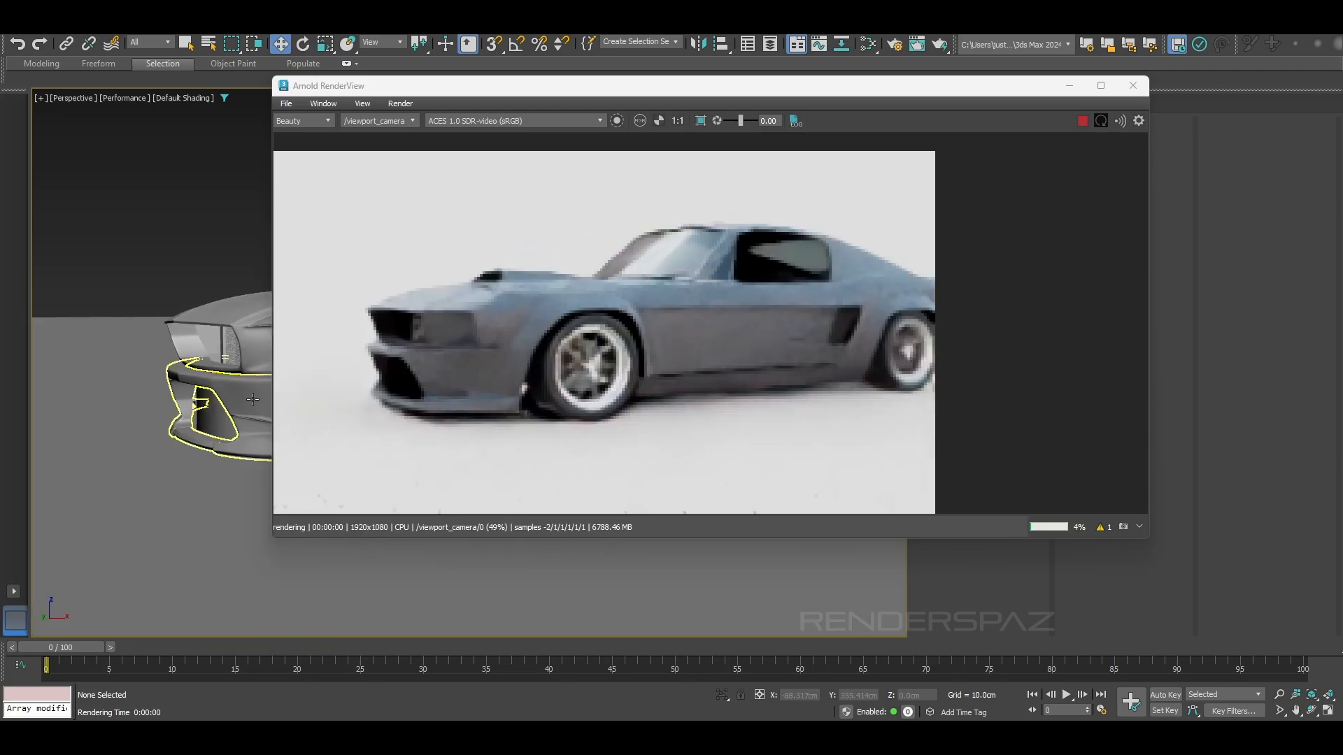
{"action": "middle_click_drag", "start_coordinate": [257, 478], "coordinate": [189, 486], "text": "alt"}
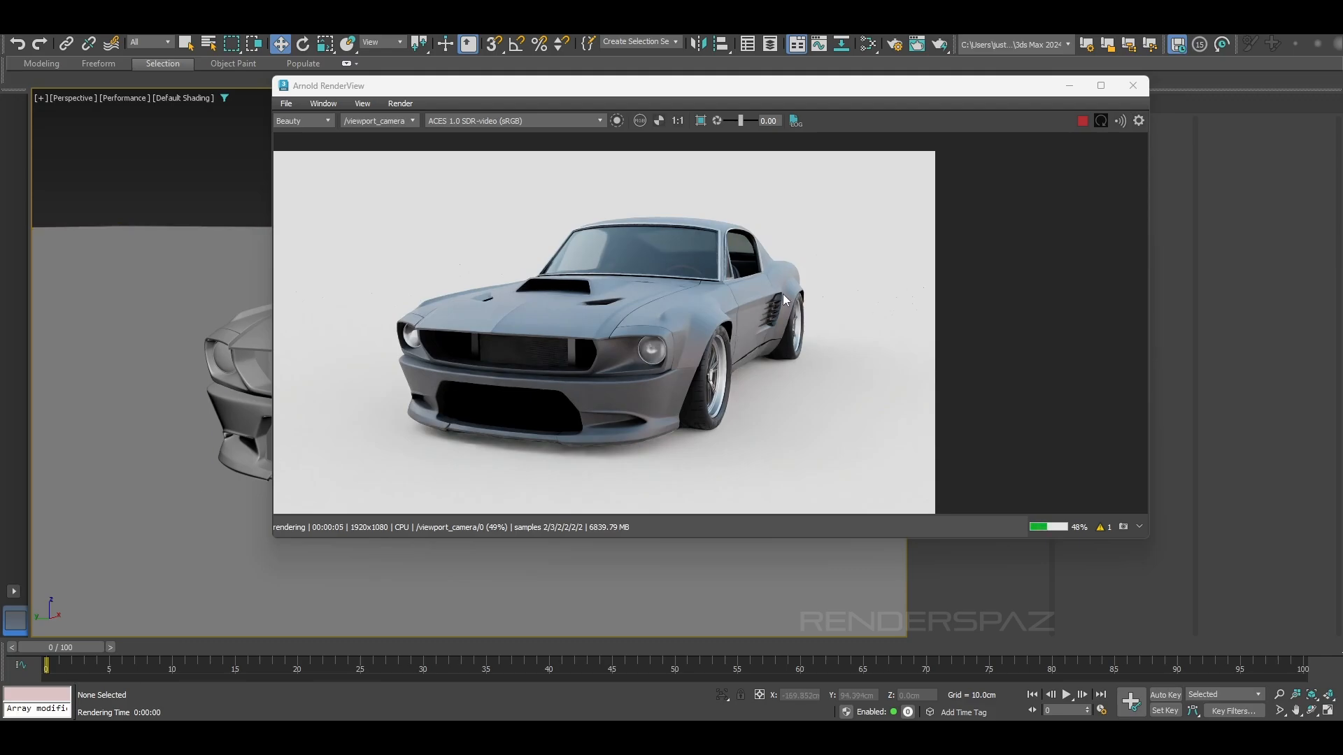
{"action": "middle_click_drag", "start_coordinate": [253, 569], "coordinate": [365, 605], "text": "alt"}
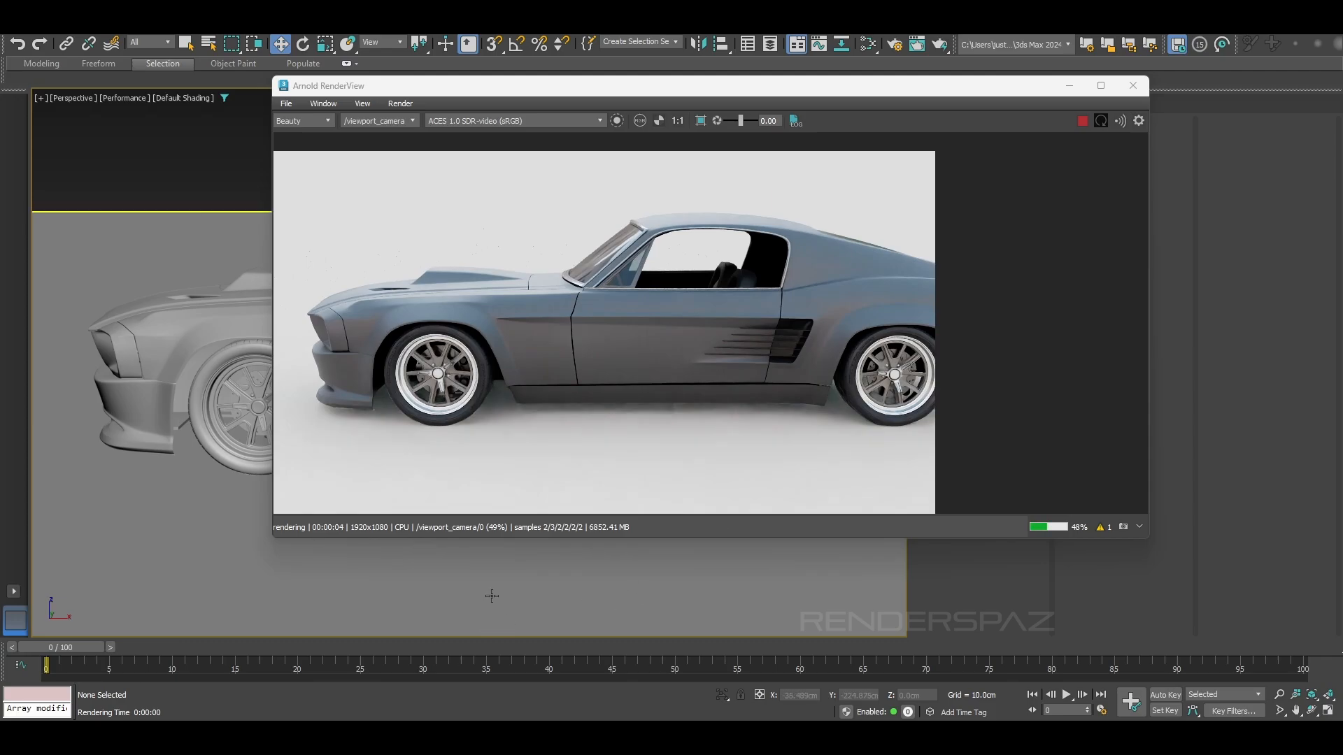
{"action": "middle_click_drag", "start_coordinate": [492, 596], "coordinate": [517, 608], "text": "alt"}
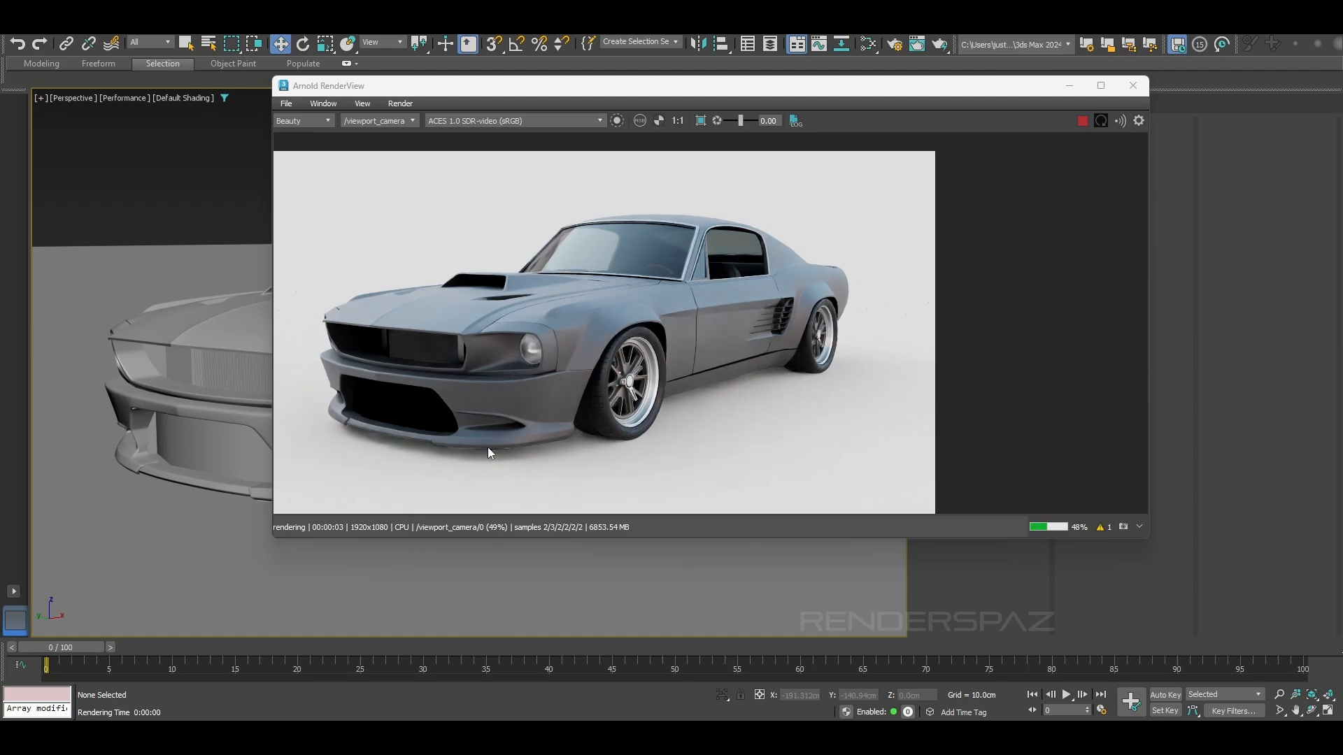
Review the live render of the car from a raised front three-quarter view and from above the driver's side.
{"action": "middle_click_drag", "start_coordinate": [229, 498], "coordinate": [275, 500], "text": "alt"}
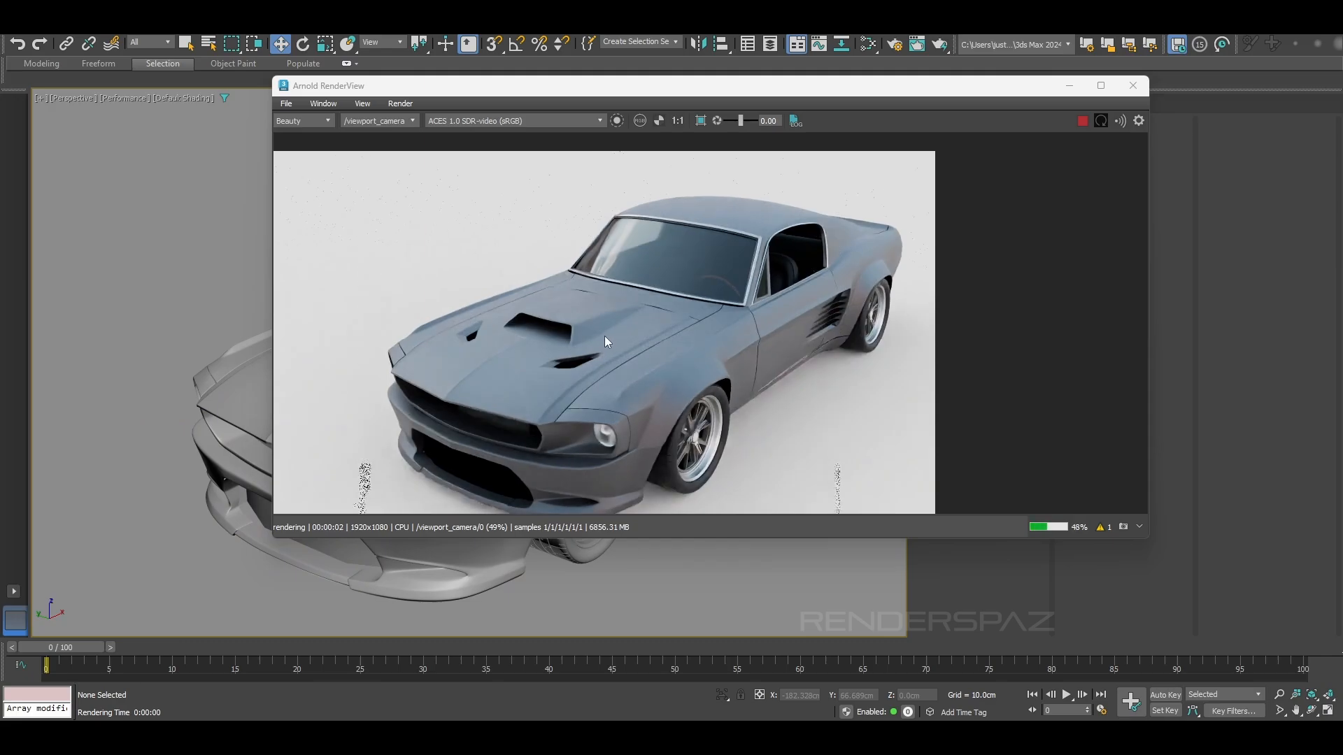
{"action": "middle_click_drag", "start_coordinate": [347, 355], "coordinate": [315, 354]}
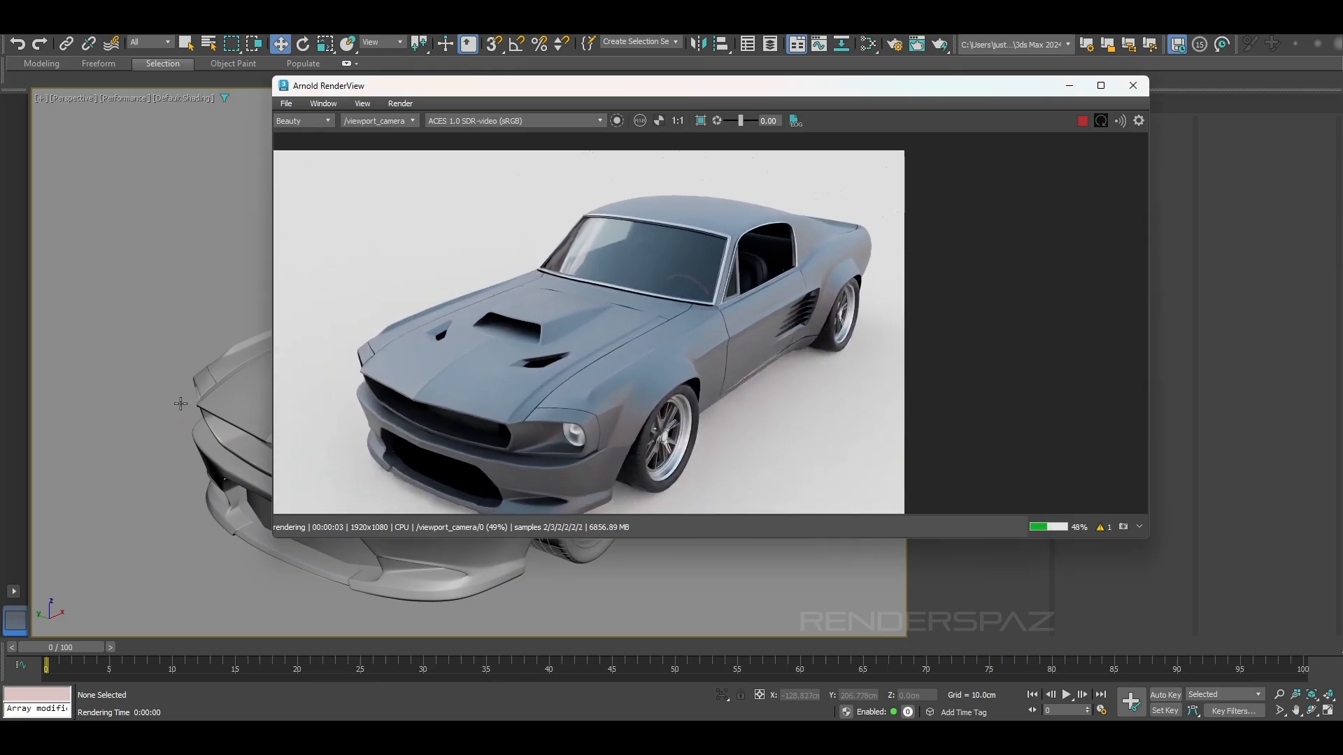
{"action": "middle_click_drag", "start_coordinate": [181, 403], "coordinate": [102, 411], "text": "alt"}
{"action": "middle_click_drag", "start_coordinate": [163, 345], "coordinate": [96, 359], "text": "alt"}
{"action": "scroll", "coordinate": [463, 365], "scroll_direction": "up", "scroll_amount": 6}
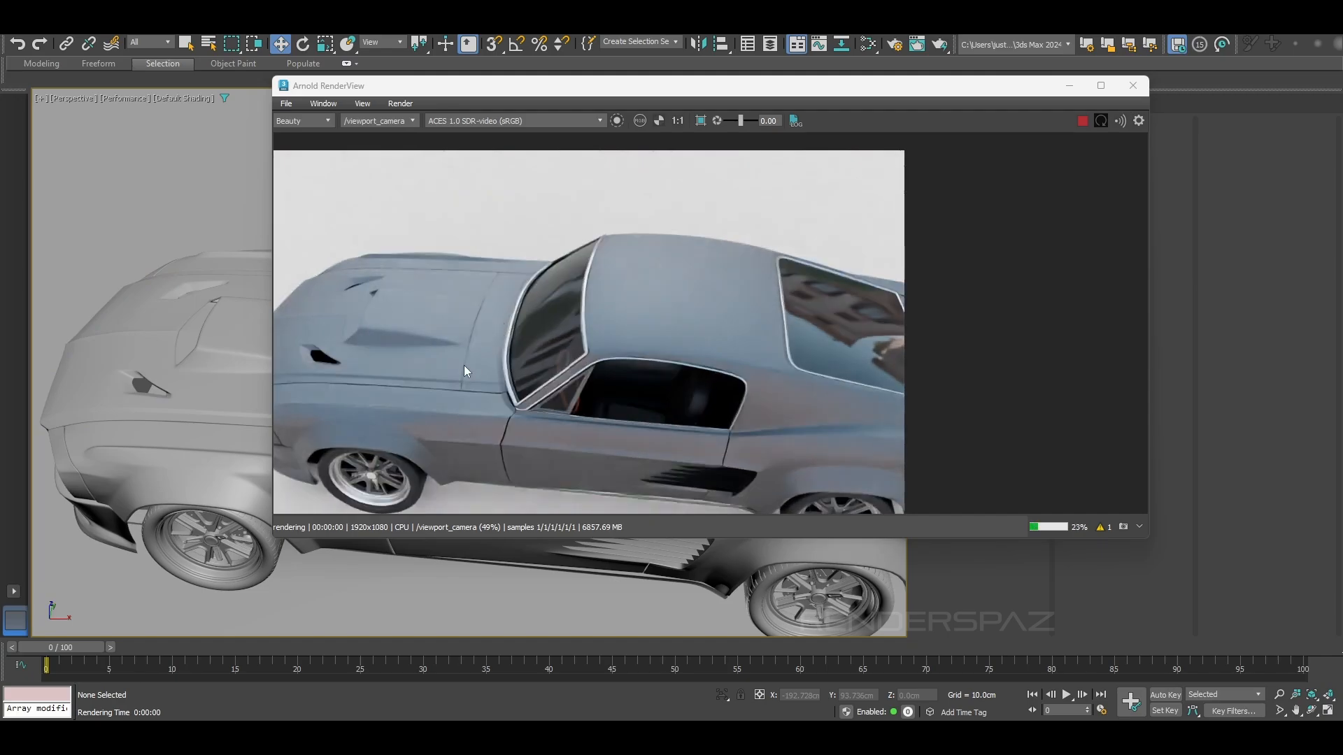
{"action": "scroll", "coordinate": [472, 351], "scroll_direction": "down", "scroll_amount": 2}
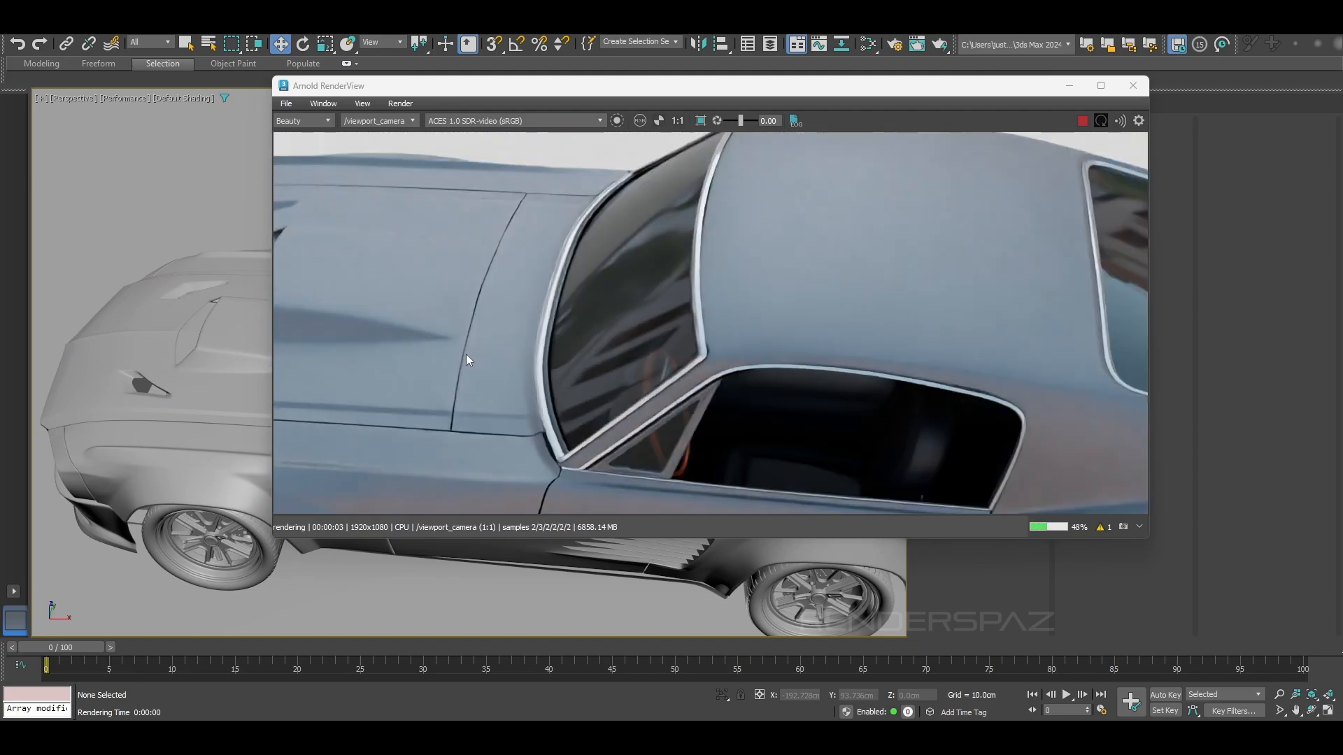
{"action": "scroll", "coordinate": [477, 296], "scroll_direction": "down", "scroll_amount": 2}
{"action": "middle_click_drag", "start_coordinate": [464, 330], "coordinate": [645, 328]}
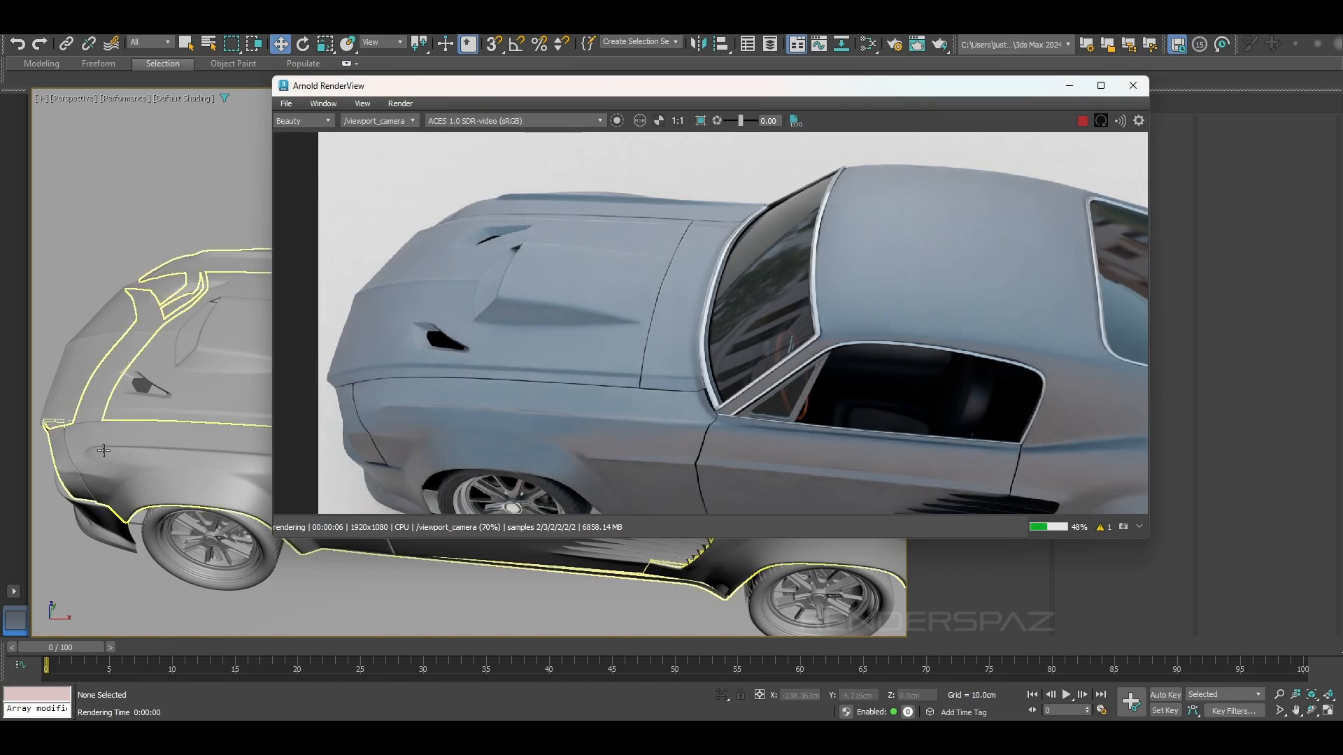
Review the rendered front end at different magnifications, checking the hood scoop, side vents, grille and bumper.
{"action": "middle_click_drag", "start_coordinate": [142, 455], "coordinate": [170, 385], "text": "alt"}
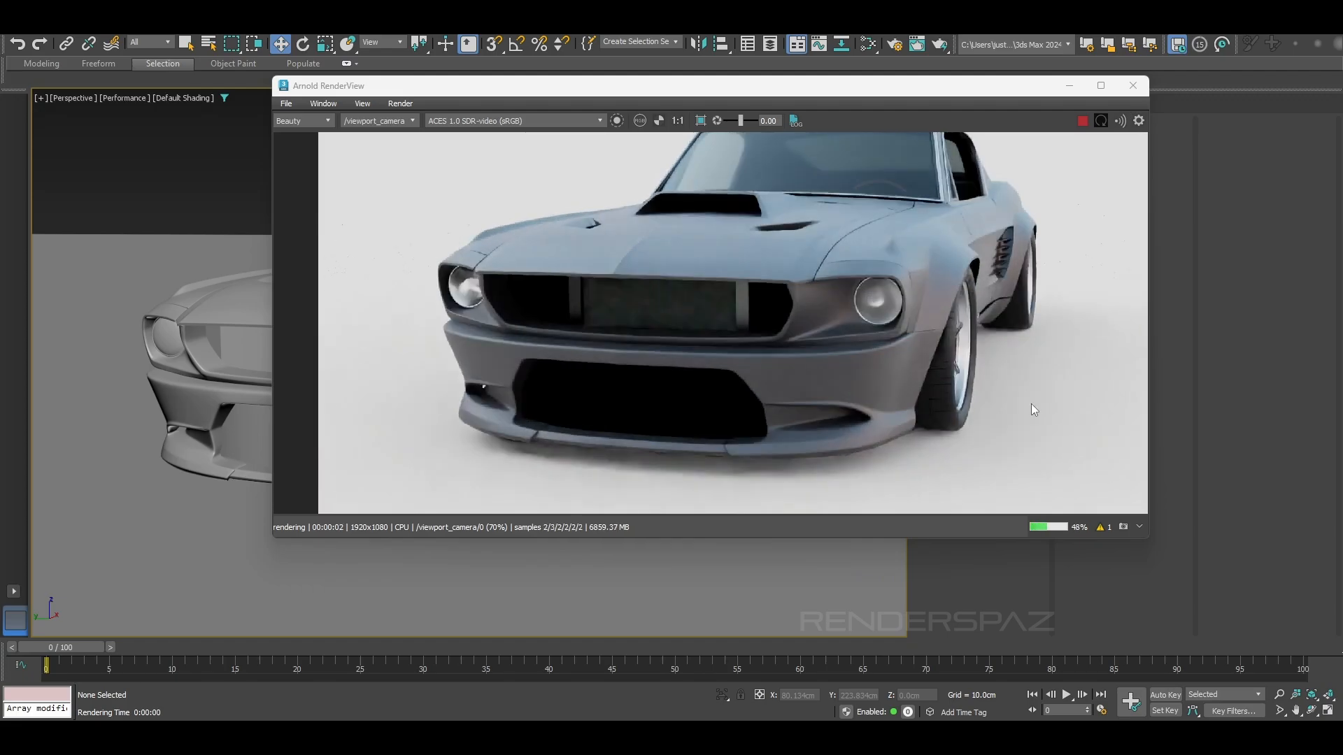
{"action": "scroll", "coordinate": [885, 362], "scroll_direction": "down", "scroll_amount": 3}
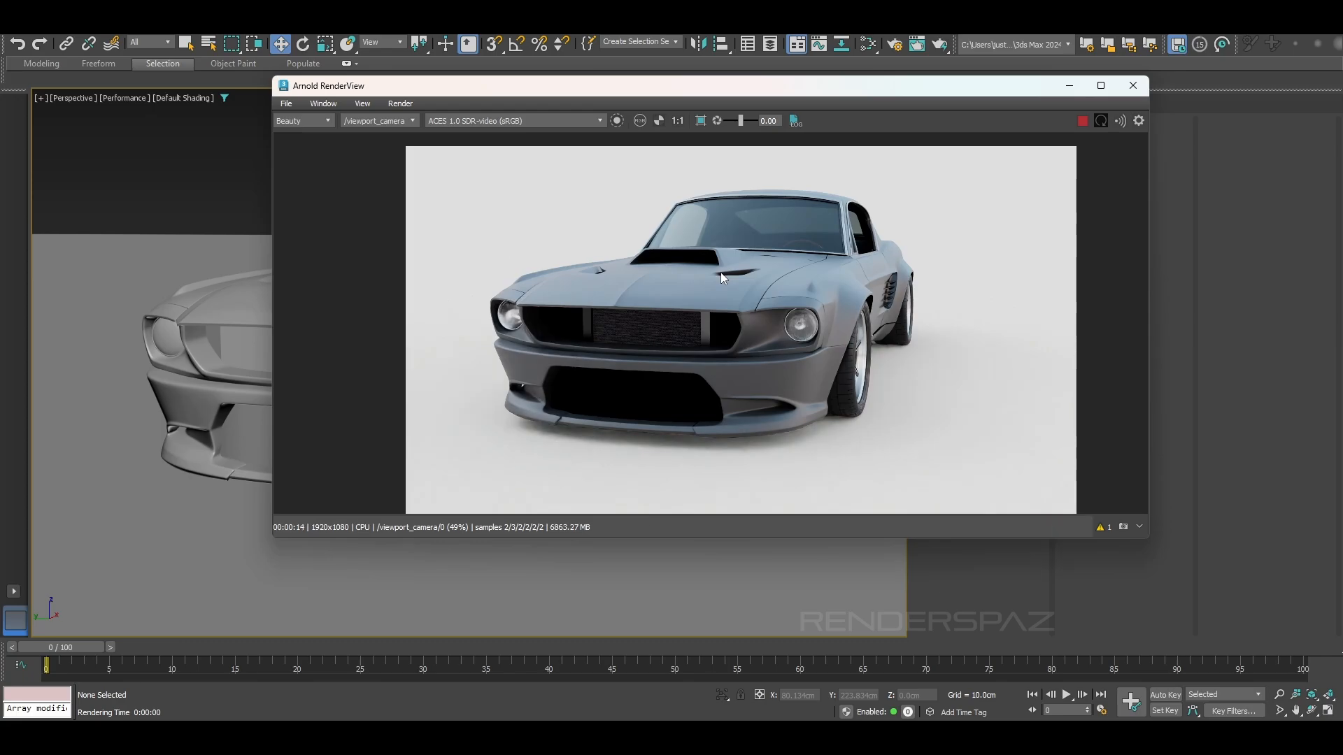
{"action": "scroll", "coordinate": [719, 270], "scroll_direction": "up", "scroll_amount": 2}
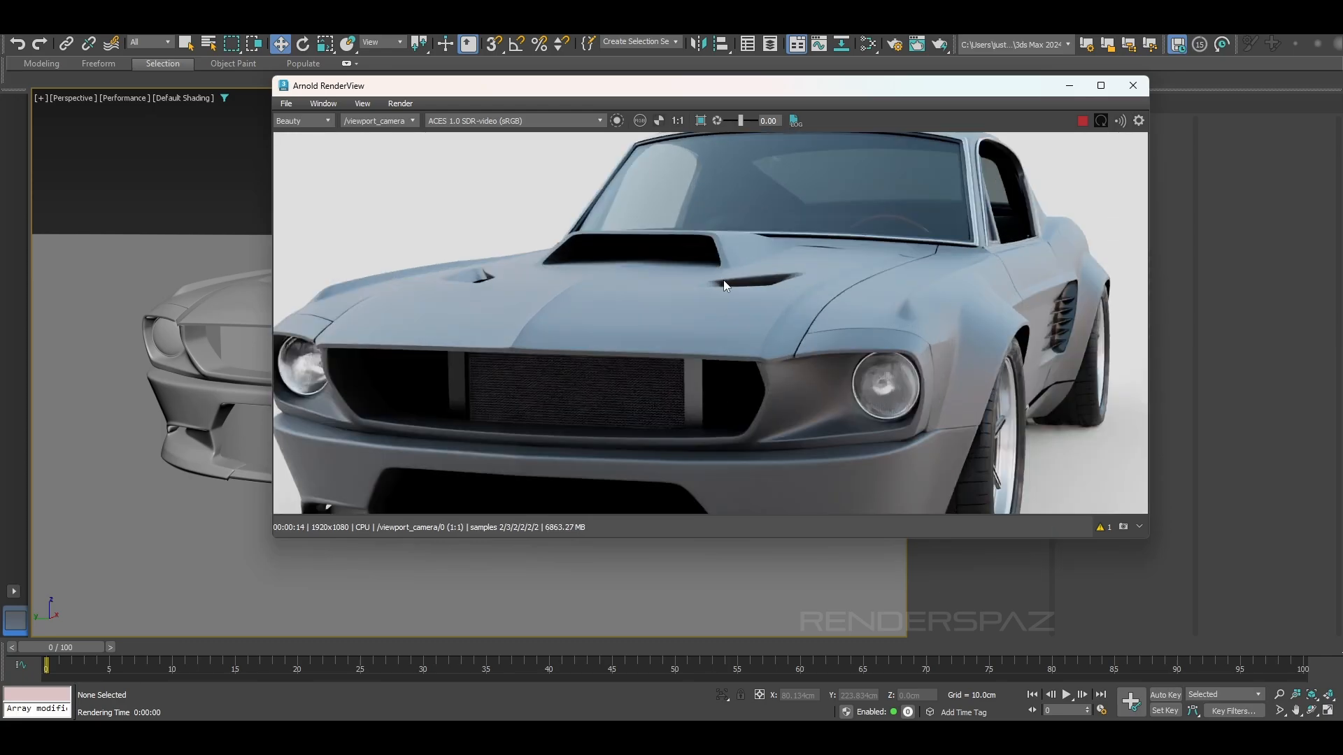
{"action": "scroll", "coordinate": [724, 280], "scroll_direction": "down", "scroll_amount": 1}
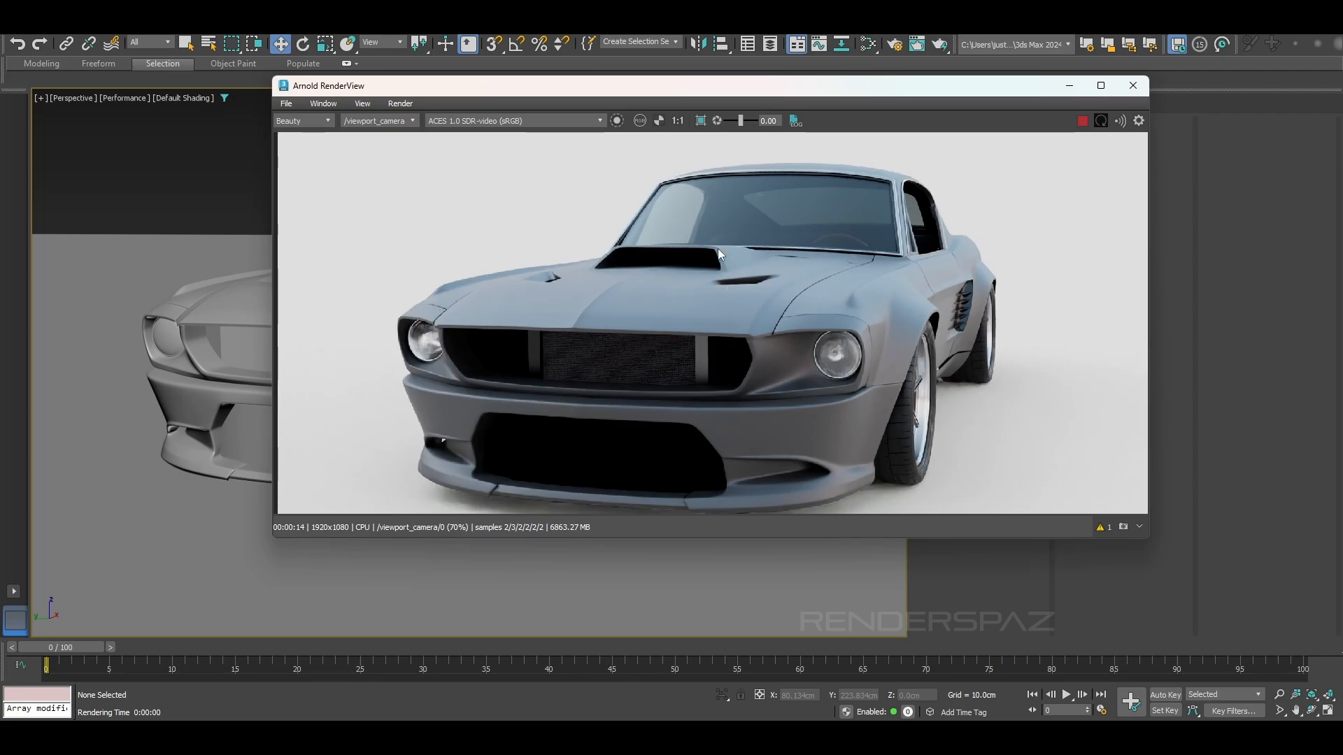
{"action": "scroll", "coordinate": [879, 334], "scroll_direction": "down", "scroll_amount": 1}
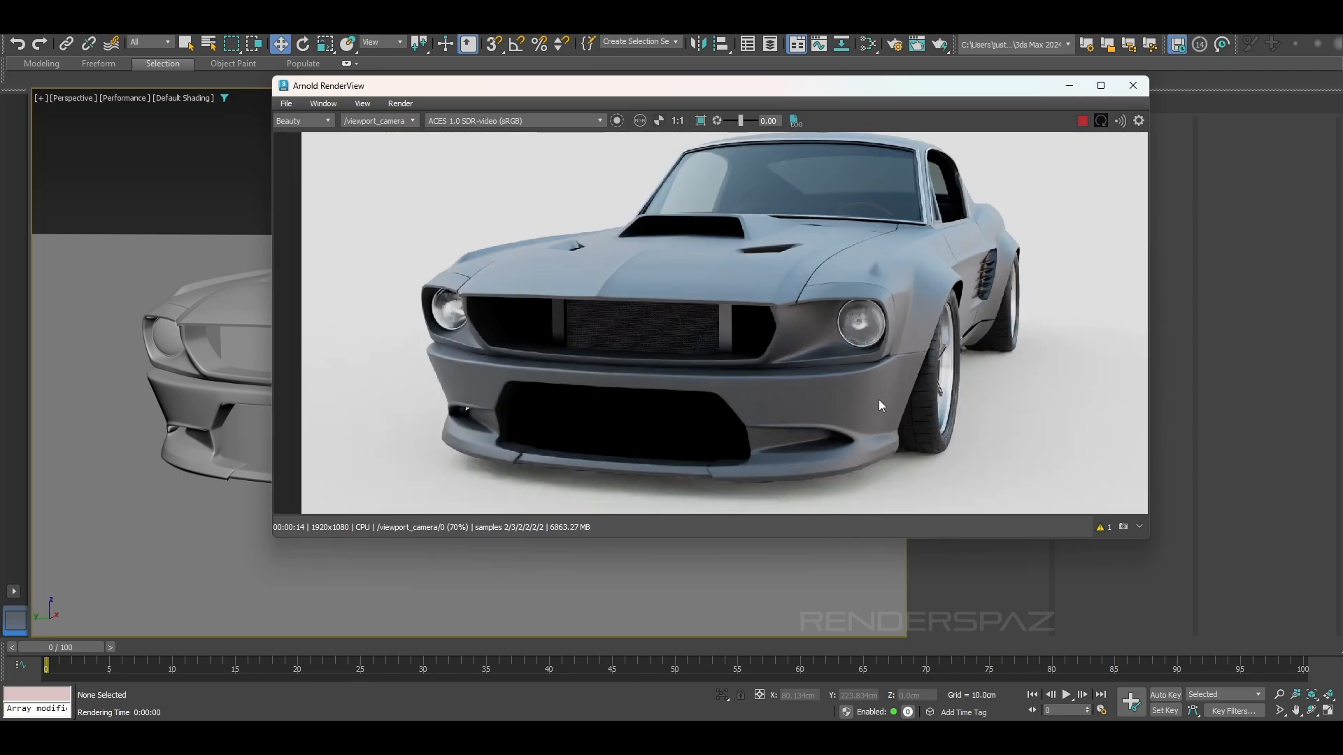
{"action": "middle_click_drag", "start_coordinate": [878, 400], "coordinate": [833, 406]}
{"action": "scroll", "coordinate": [859, 406], "scroll_direction": "down", "scroll_amount": 2}
{"action": "scroll", "coordinate": [900, 397], "scroll_direction": "up", "scroll_amount": 2}
{"action": "scroll", "coordinate": [902, 370], "scroll_direction": "down", "scroll_amount": 2}
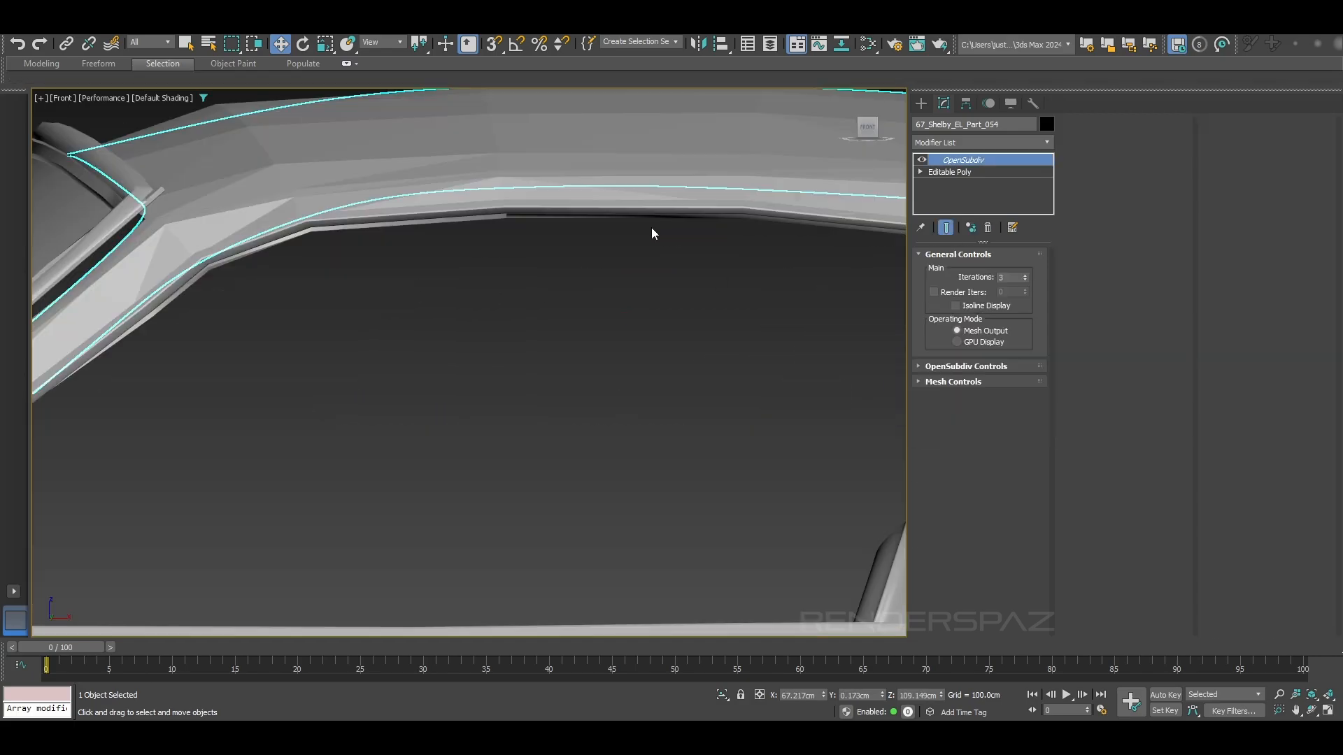
Select the vertices of the roof piece around the side window, and the side edge vertices of the rear trim part.
{"action": "left_click_drag", "start_coordinate": [300, 202], "coordinate": [583, 351]}
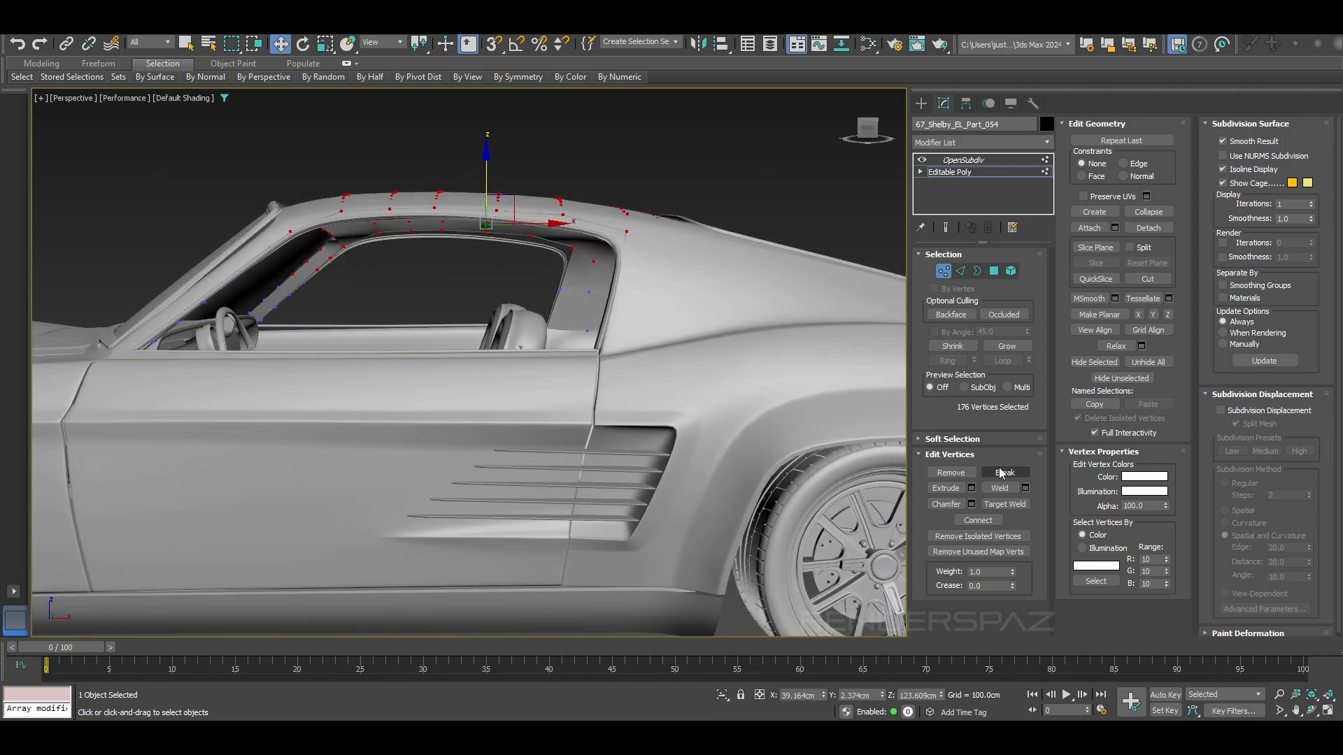
{"action": "left_click", "coordinate": [979, 439]}
{"action": "left_click", "coordinate": [1116, 141]}
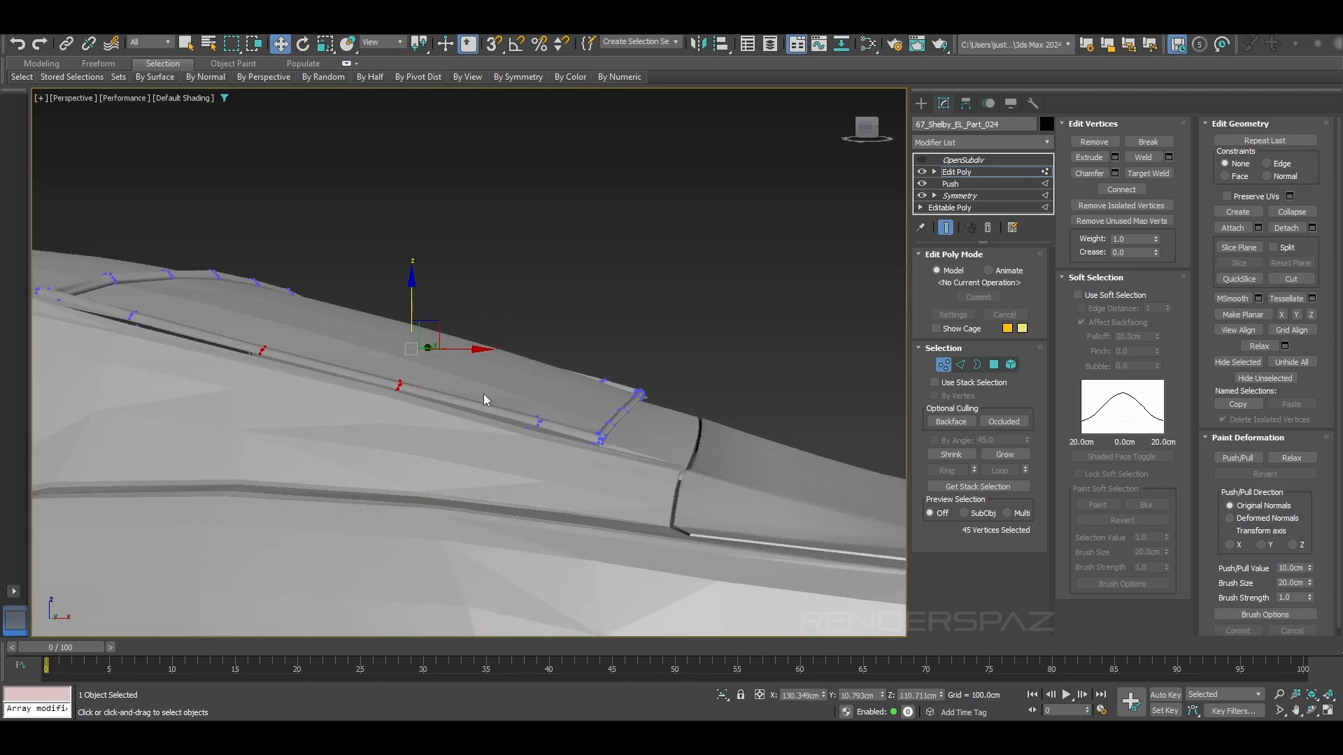
{"action": "left_click_drag", "start_coordinate": [208, 243], "coordinate": [301, 376]}
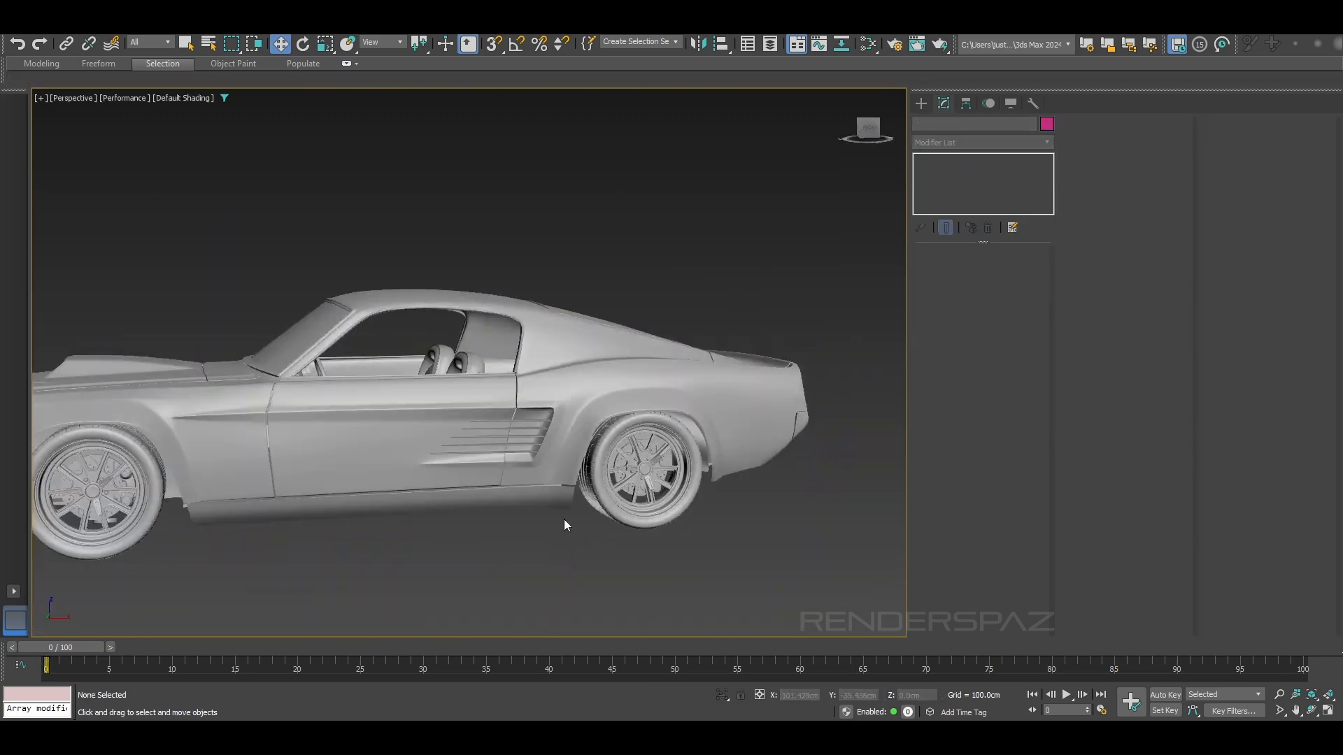
Inspect the car body from the side and the front, ending on the side window area in the Front view.
{"action": "middle_click_drag", "start_coordinate": [565, 525], "coordinate": [644, 513], "text": "alt"}
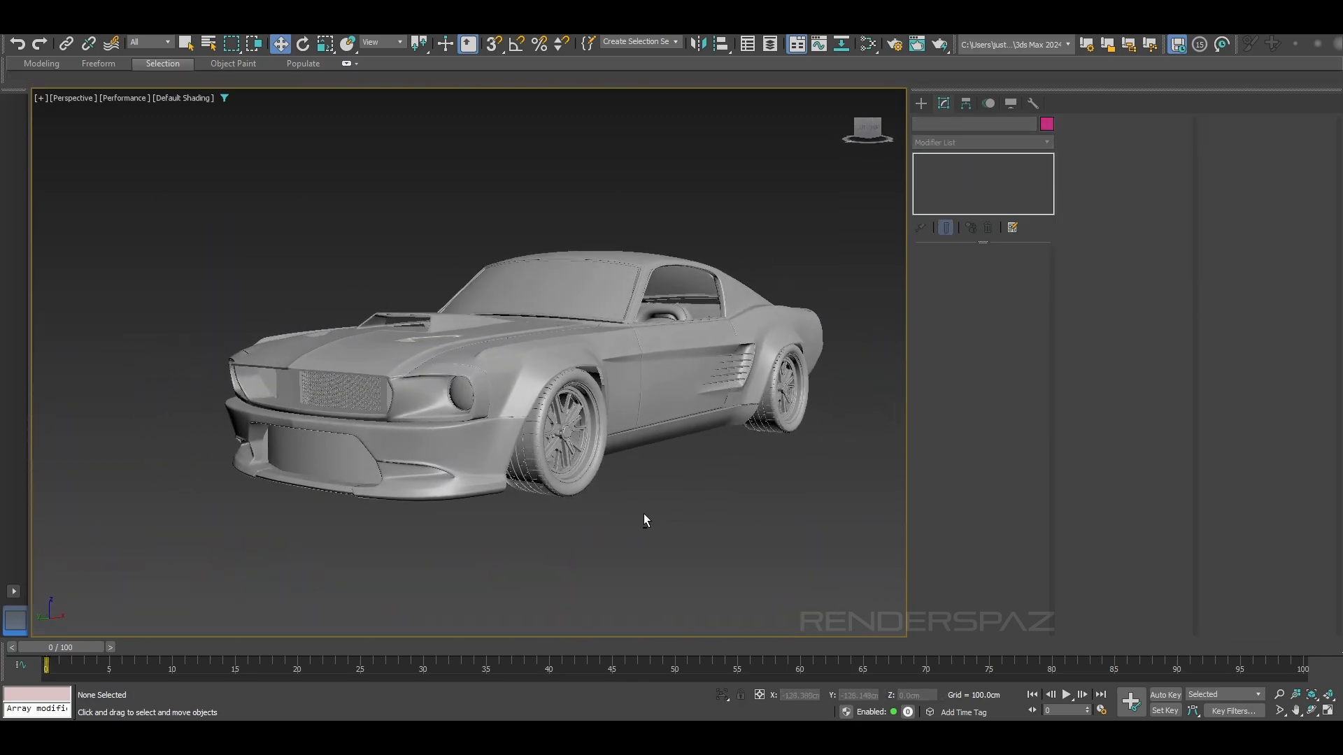
{"action": "middle_click_drag", "start_coordinate": [564, 492], "coordinate": [647, 500], "text": "alt"}
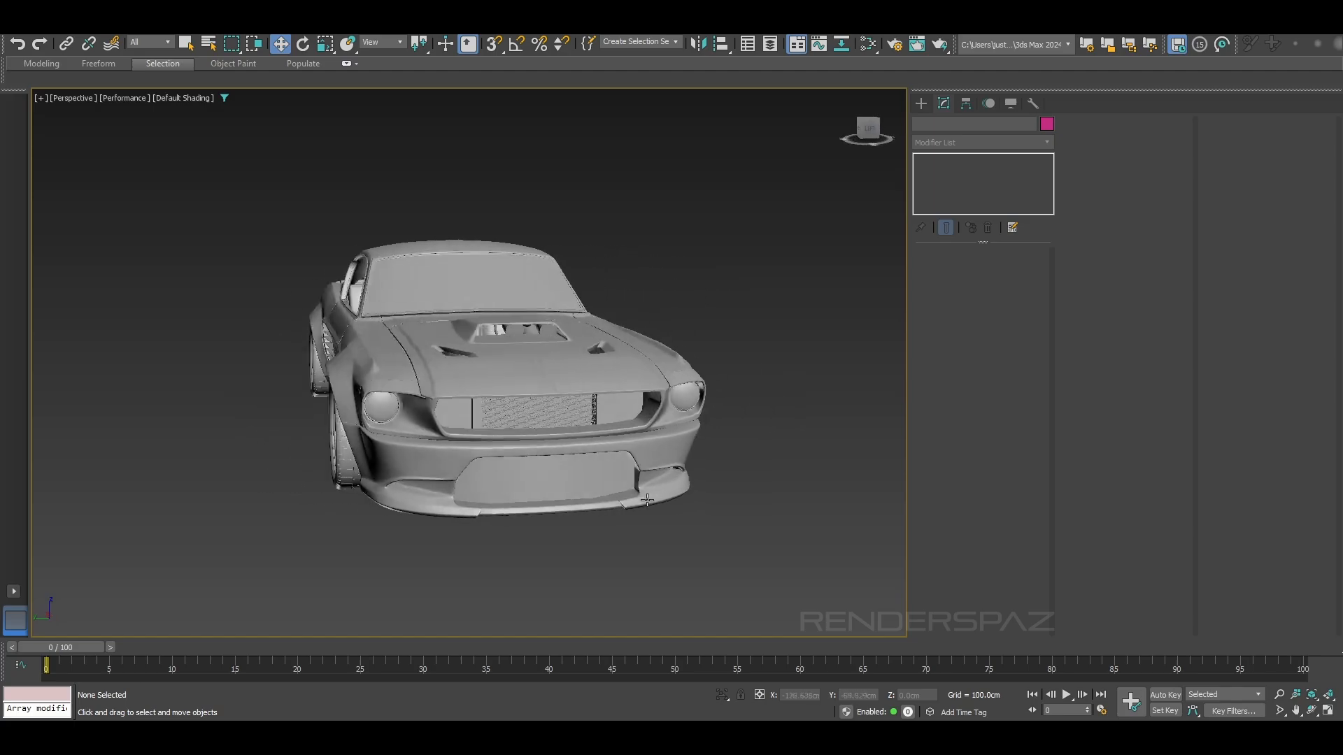
{"action": "middle_click_drag", "start_coordinate": [642, 548], "coordinate": [603, 482], "text": "alt"}
{"action": "key", "text": "f"}
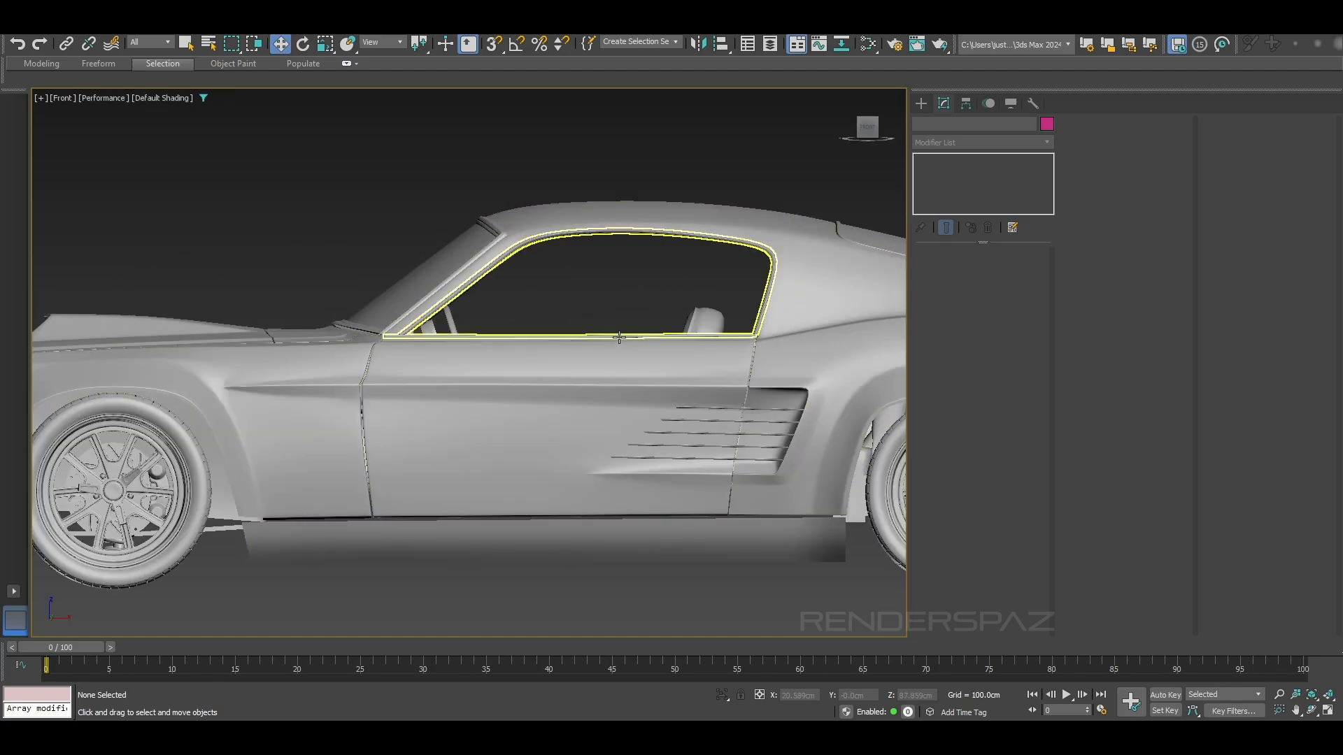
{"action": "scroll", "coordinate": [363, 309], "scroll_direction": "down", "scroll_amount": 1}
{"action": "scroll", "coordinate": [363, 309], "scroll_direction": "up", "scroll_amount": 2}
{"action": "scroll", "coordinate": [363, 309], "scroll_direction": "up", "scroll_amount": 2}
{"action": "left_click", "coordinate": [481, 418]}
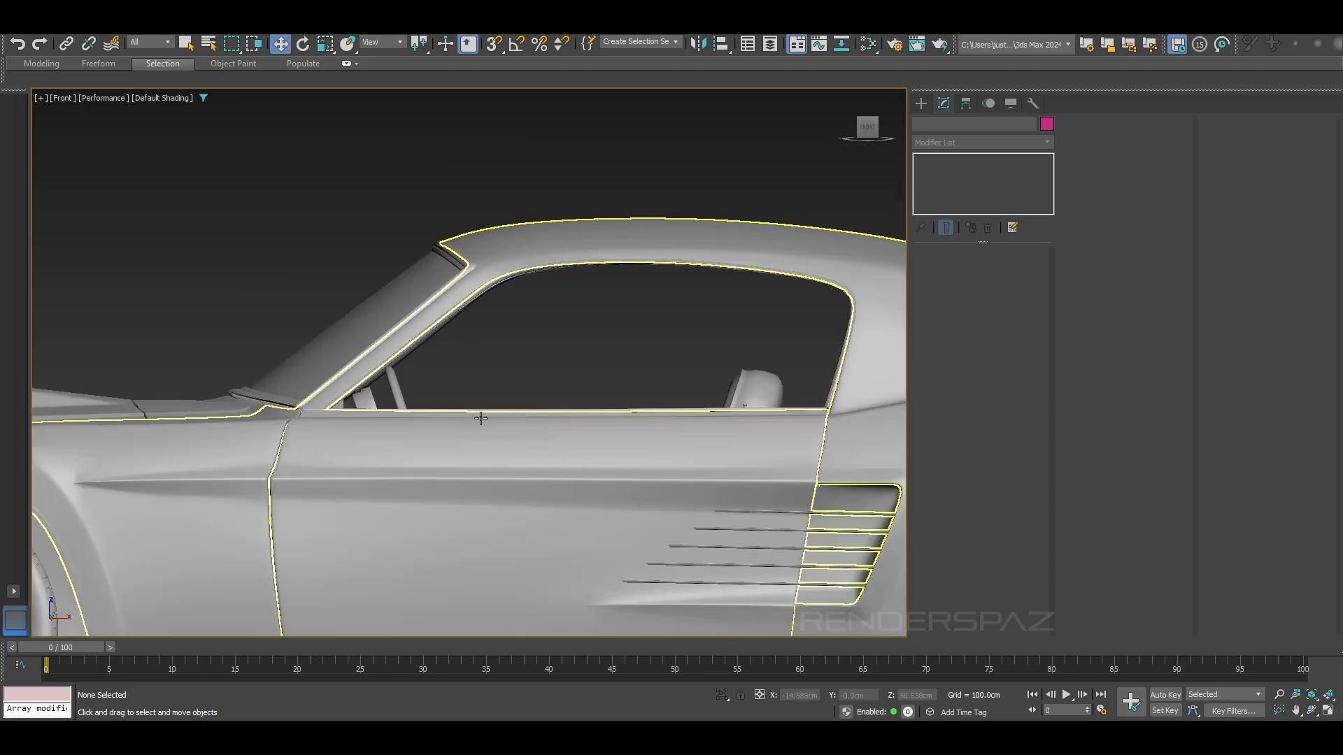
Shift the side window trim's vertices near the upper end of the windshield pillar along X, and deselect the trim.
{"action": "middle_click_drag", "start_coordinate": [442, 414], "coordinate": [349, 424]}
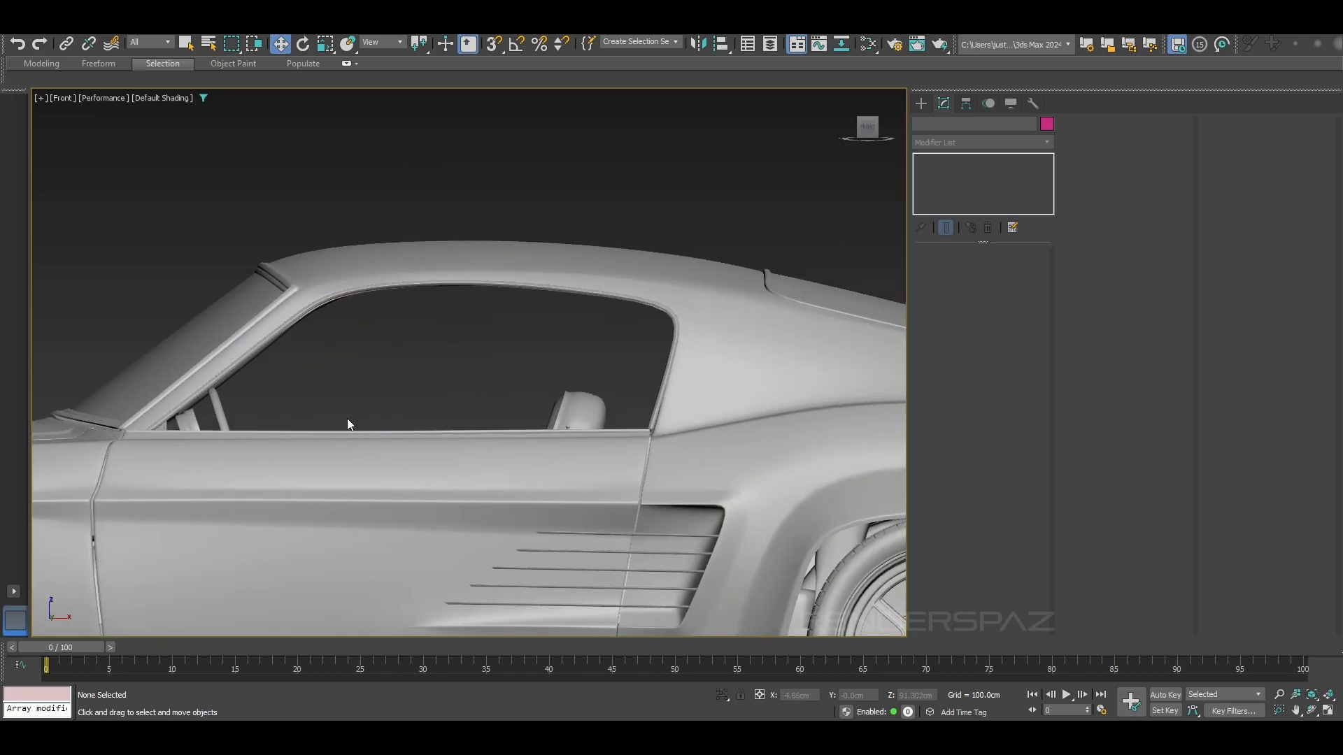
{"action": "scroll", "coordinate": [348, 420], "scroll_direction": "up", "scroll_amount": 3}
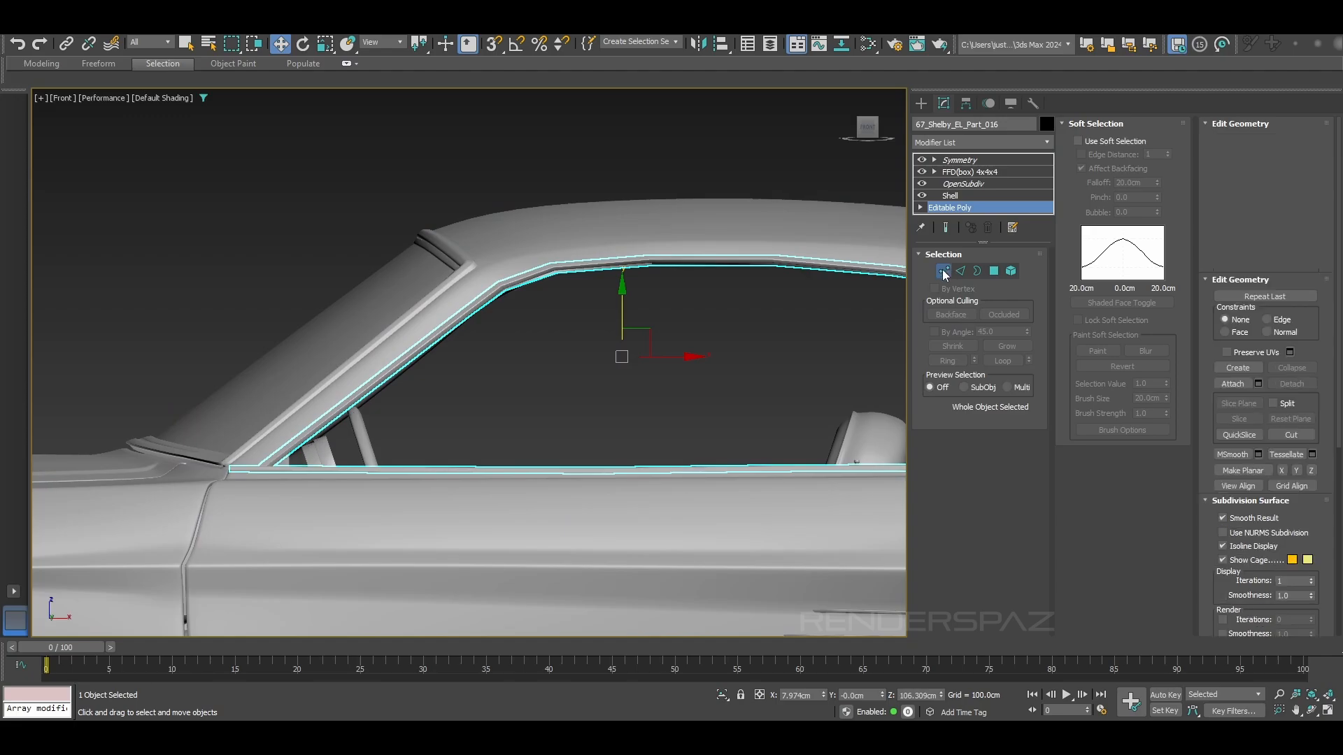
{"action": "left_click", "coordinate": [943, 271]}
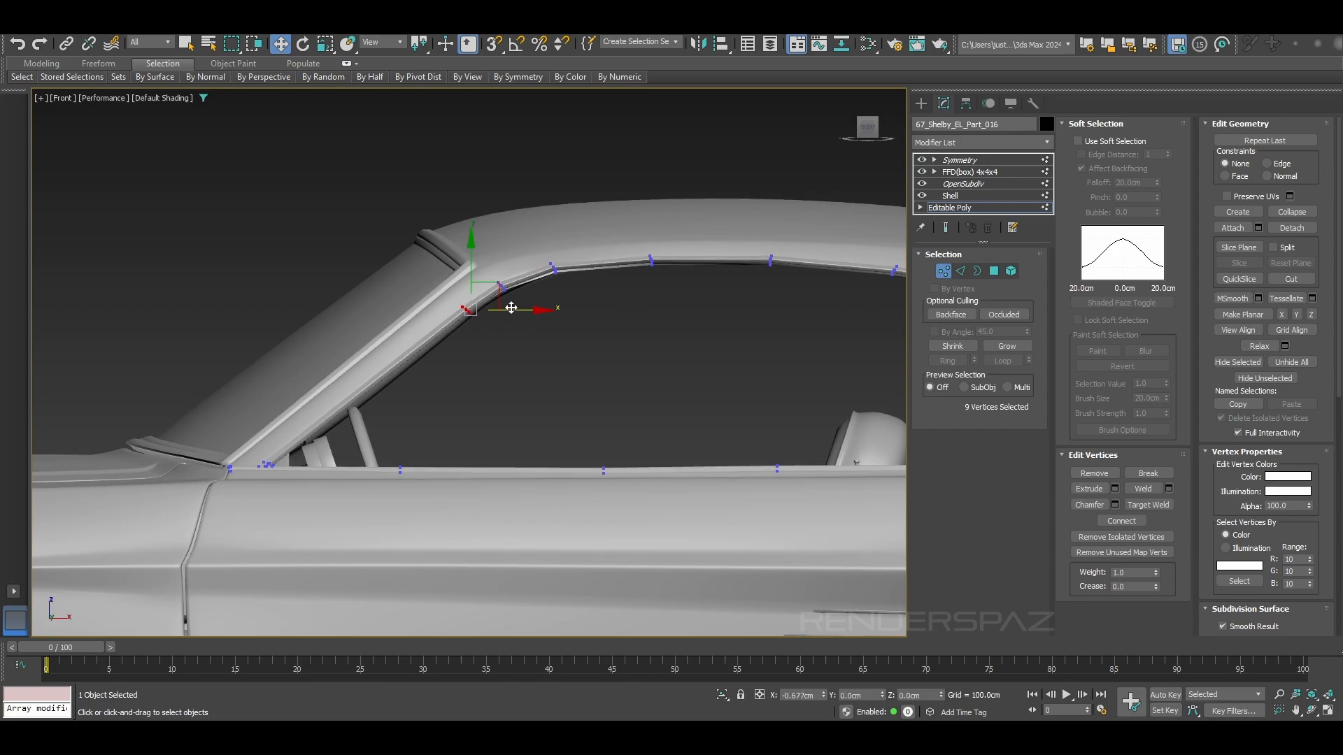
{"action": "scroll", "coordinate": [532, 316], "scroll_direction": "down", "scroll_amount": 3}
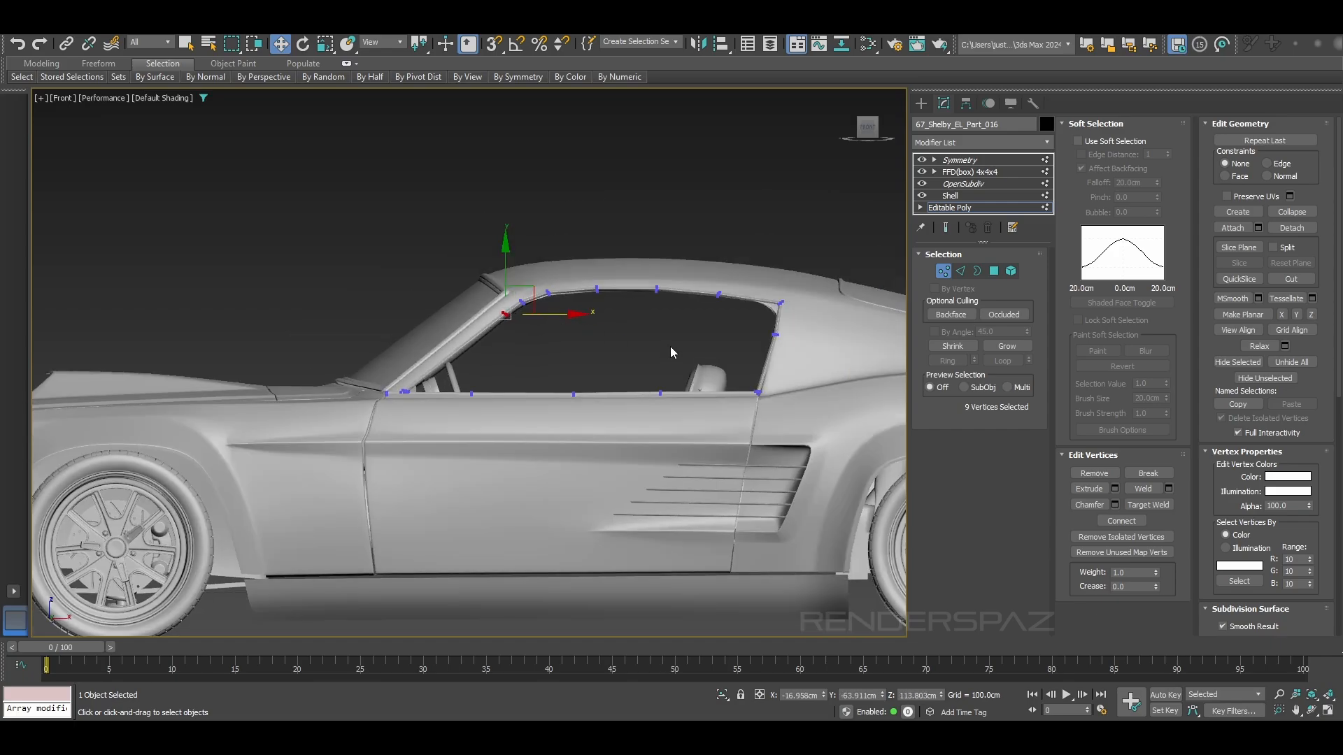
{"action": "left_click", "coordinate": [962, 272]}
{"action": "left_click", "coordinate": [554, 158]}
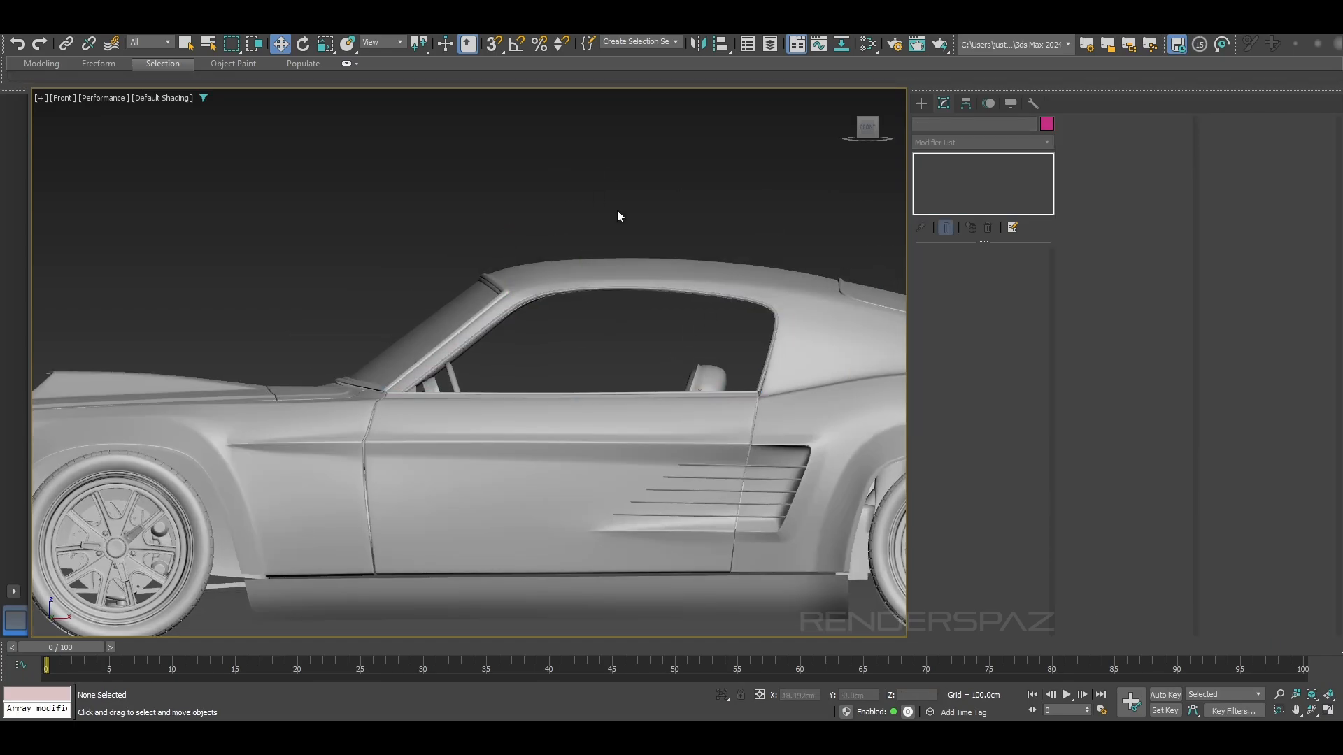
Turn off OpenSubdiv on the main body and open its Editable Poly edges for editing, with edged faces shown.
{"action": "scroll", "coordinate": [773, 461], "scroll_direction": "down", "scroll_amount": 4}
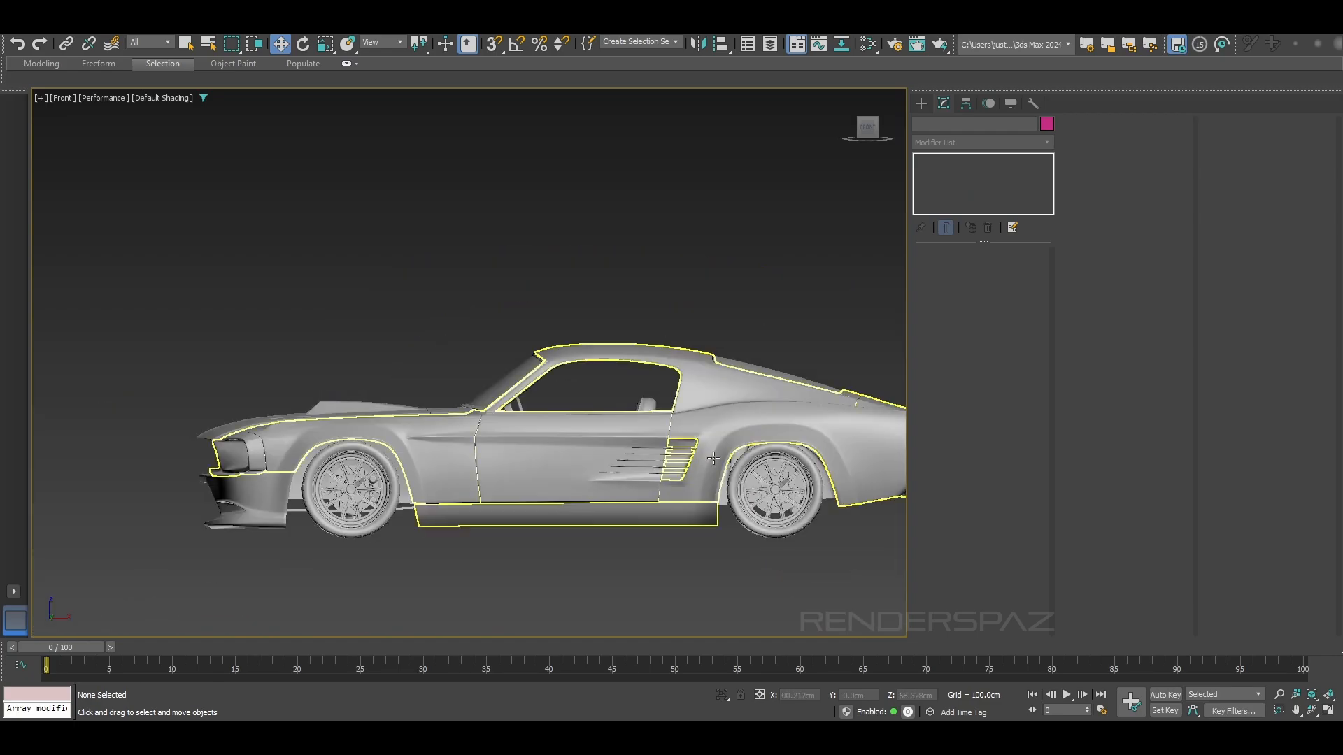
{"action": "scroll", "coordinate": [561, 322], "scroll_direction": "up", "scroll_amount": 5}
{"action": "middle_click_drag", "start_coordinate": [653, 373], "coordinate": [450, 342]}
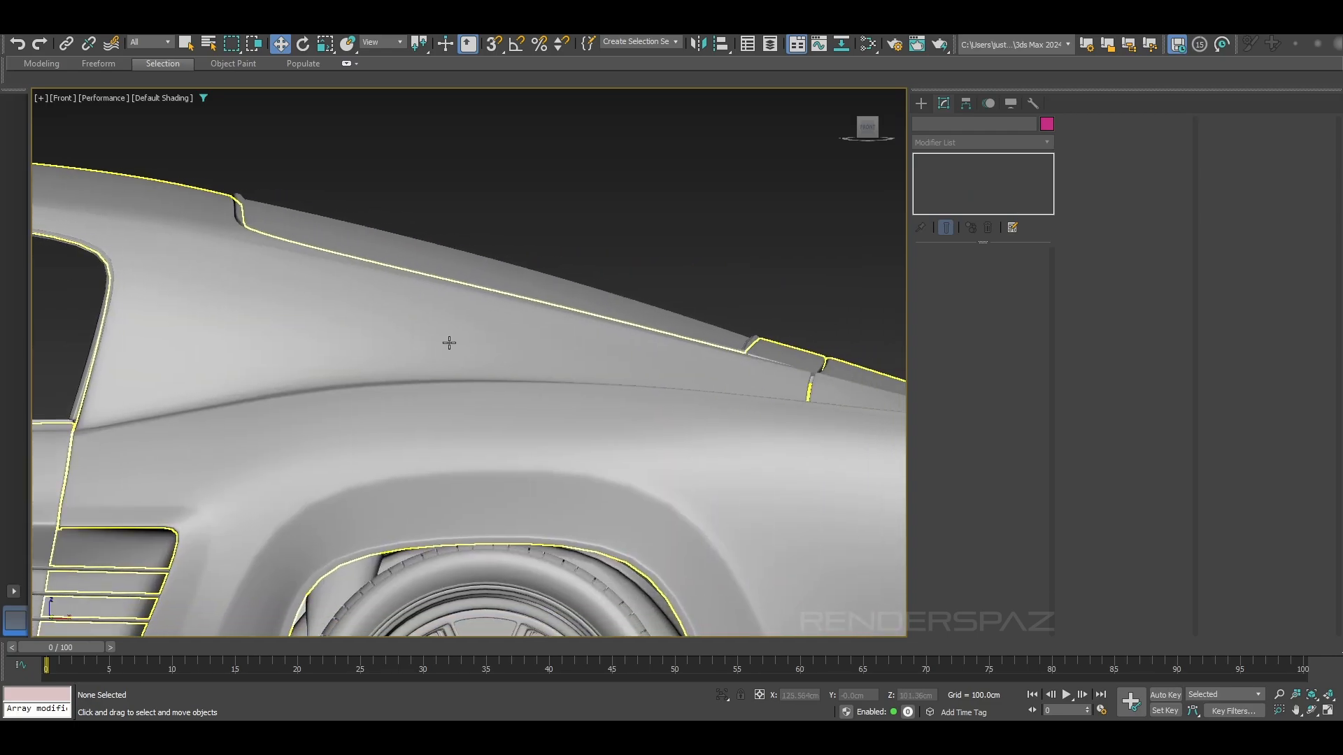
{"action": "scroll", "coordinate": [716, 366], "scroll_direction": "up", "scroll_amount": 4}
{"action": "middle_click_drag", "start_coordinate": [716, 366], "coordinate": [322, 396]}
{"action": "scroll", "coordinate": [588, 378], "scroll_direction": "up", "scroll_amount": 3}
{"action": "key", "text": "F4"}
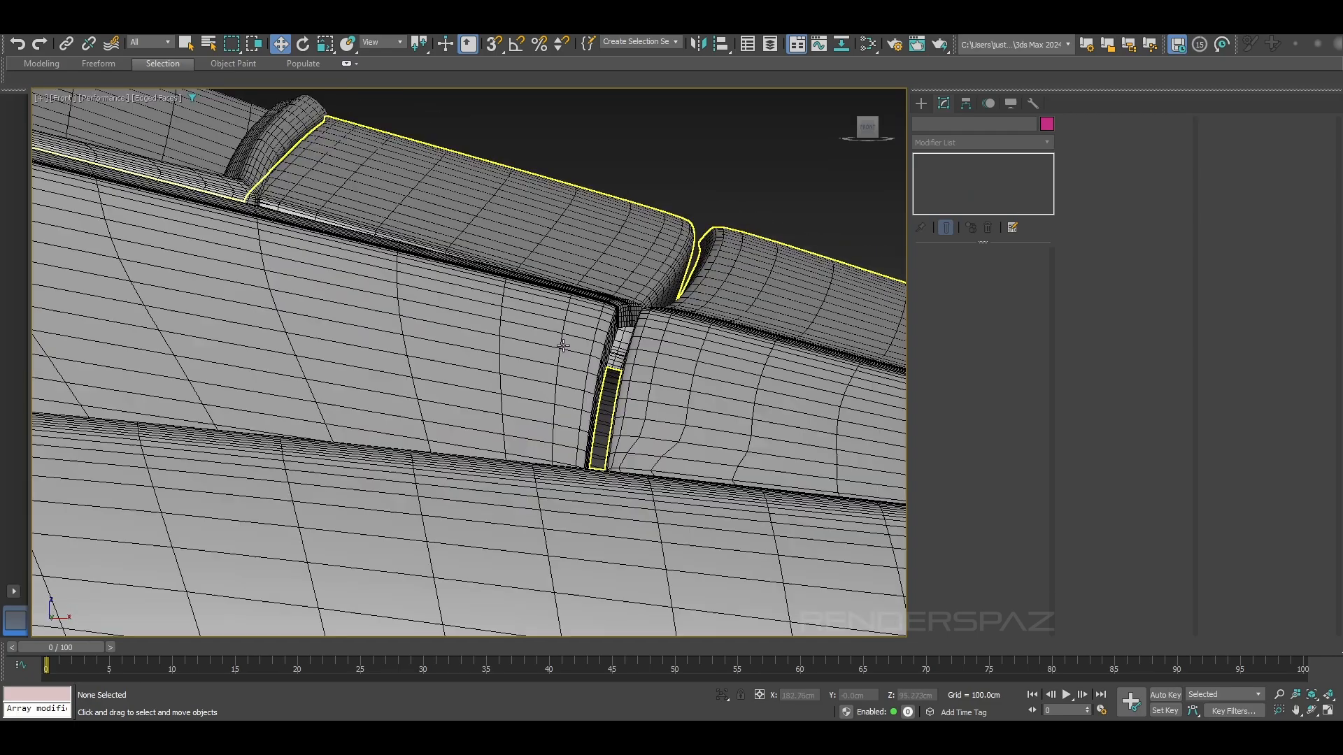
{"action": "left_click", "coordinate": [555, 321]}
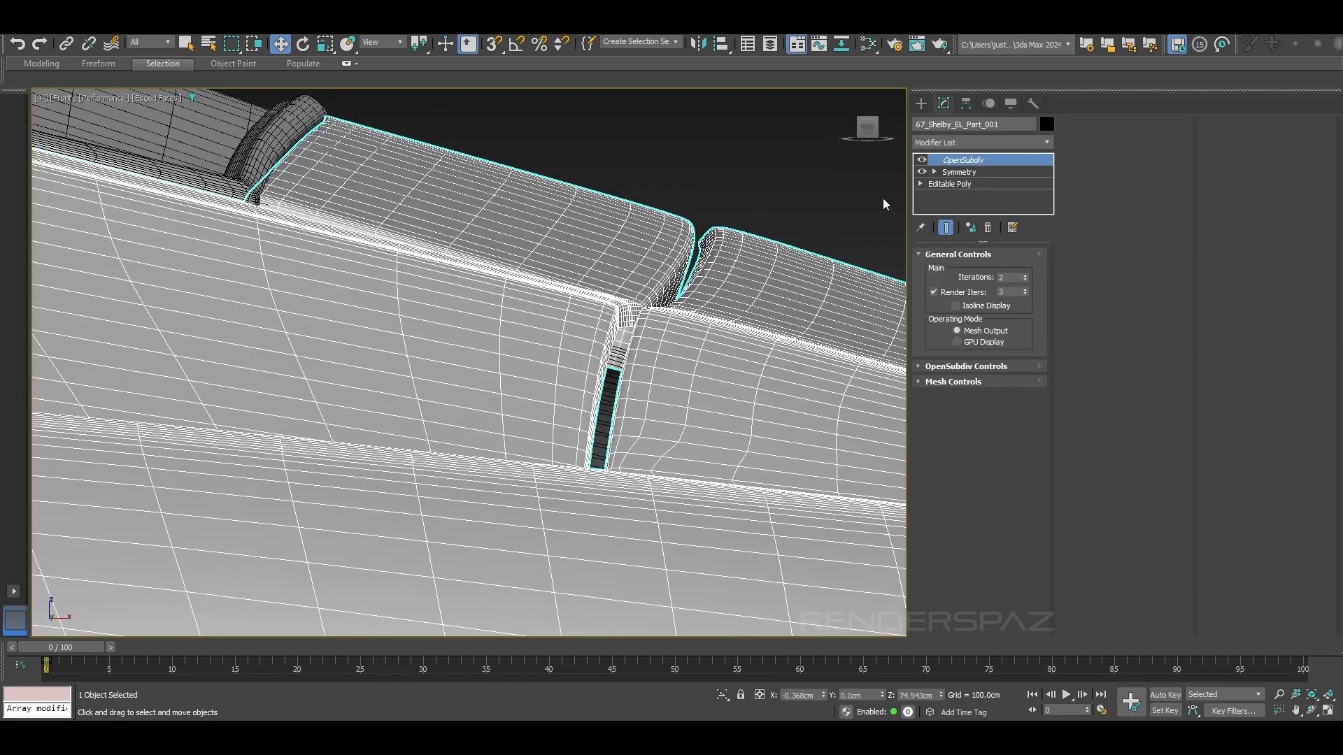
{"action": "left_click", "coordinate": [923, 160]}
{"action": "scroll", "coordinate": [370, 336], "scroll_direction": "up", "scroll_amount": 4}
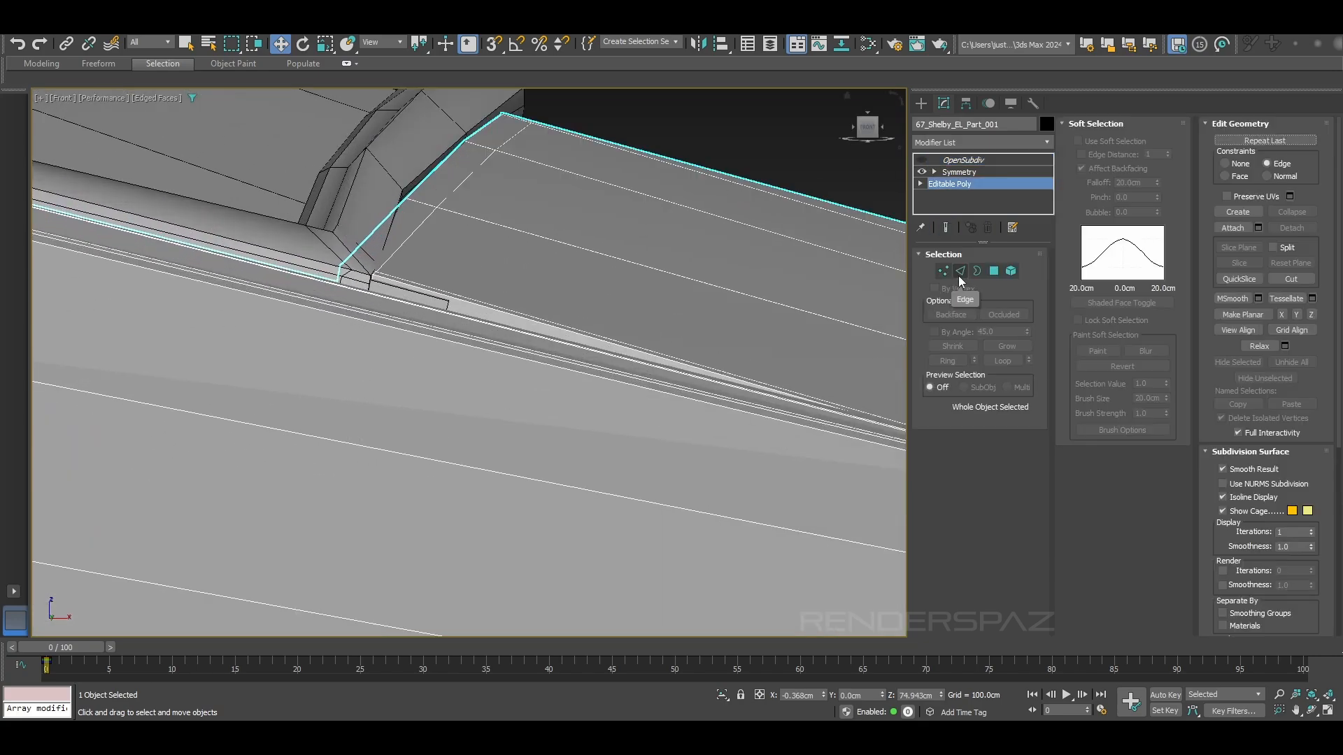
{"action": "left_click", "coordinate": [961, 271]}
Slide the rear quarter panel's vertices below the rear window along their edges to even out the cross loops.
{"action": "scroll", "coordinate": [517, 410], "scroll_direction": "down", "scroll_amount": 3}
{"action": "middle_click_drag", "start_coordinate": [492, 411], "coordinate": [449, 390]}
{"action": "middle_click_drag", "start_coordinate": [348, 311], "coordinate": [493, 369]}
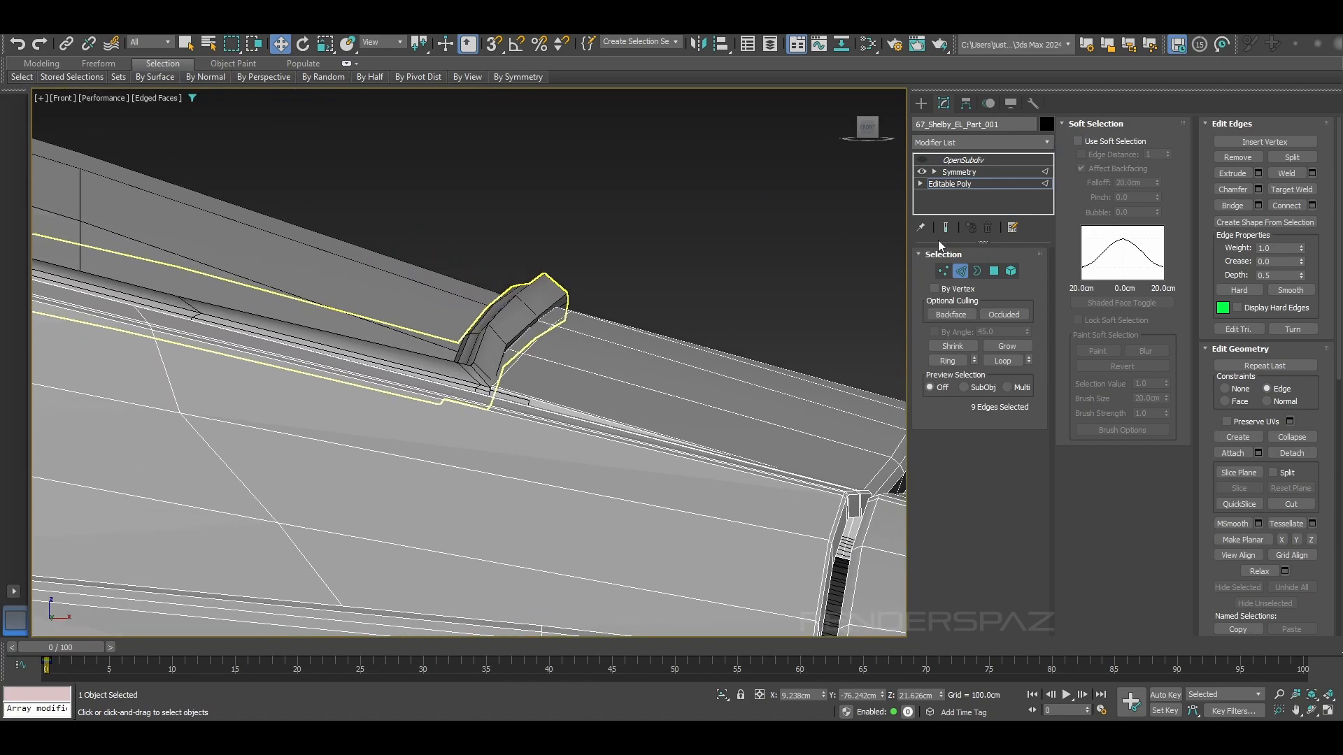
{"action": "scroll", "coordinate": [714, 287], "scroll_direction": "down", "scroll_amount": 4}
{"action": "middle_click_drag", "start_coordinate": [420, 347], "coordinate": [433, 351]}
{"action": "scroll", "coordinate": [433, 351], "scroll_direction": "up", "scroll_amount": 2}
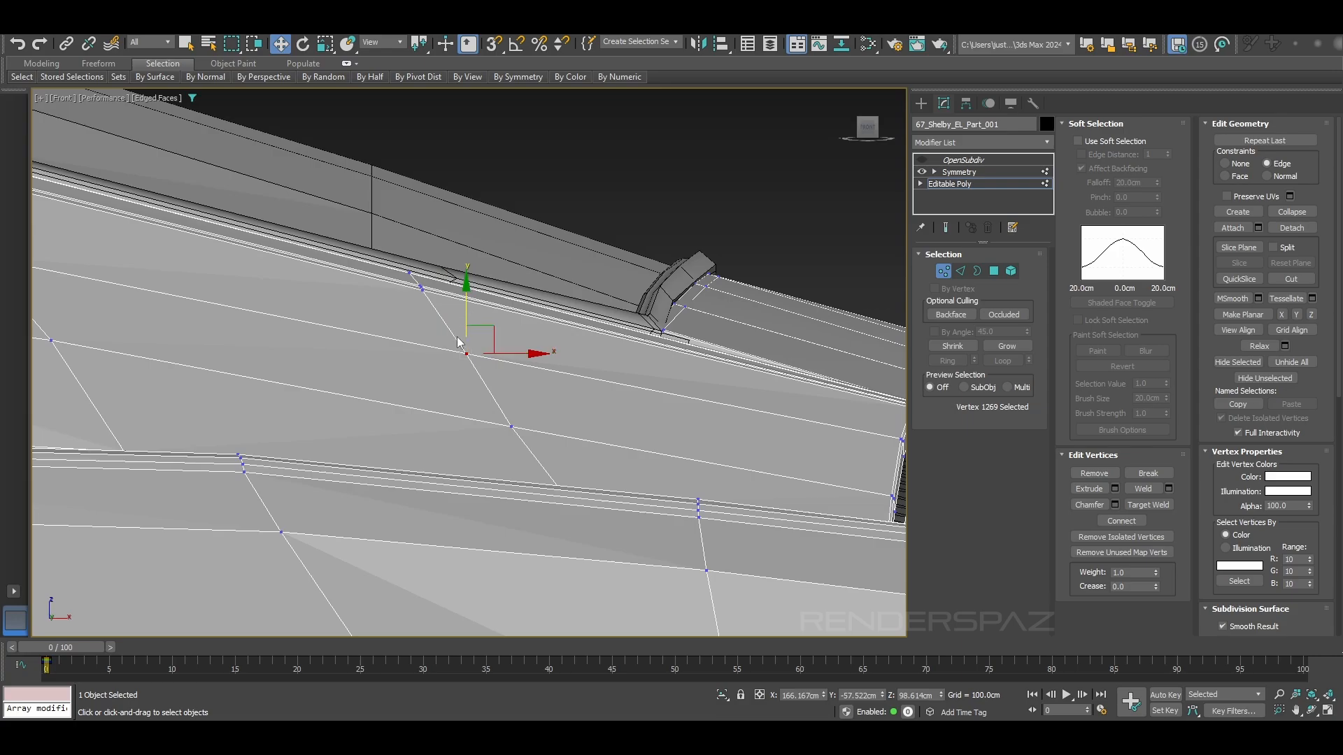
{"action": "scroll", "coordinate": [457, 340], "scroll_direction": "down", "scroll_amount": 3}
{"action": "middle_click_drag", "start_coordinate": [344, 356], "coordinate": [549, 364]}
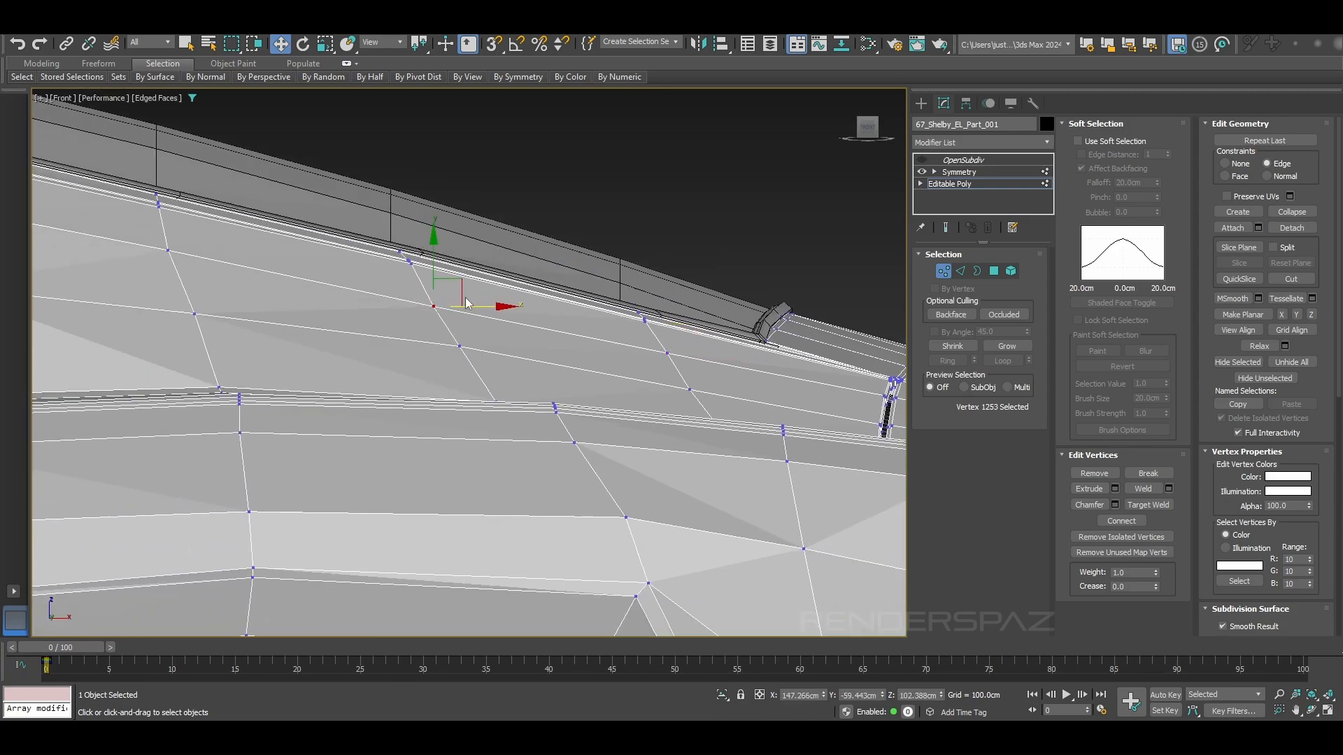
{"action": "scroll", "coordinate": [434, 268], "scroll_direction": "down", "scroll_amount": 3}
{"action": "scroll", "coordinate": [343, 304], "scroll_direction": "up", "scroll_amount": 3}
{"action": "scroll", "coordinate": [342, 304], "scroll_direction": "down", "scroll_amount": 3}
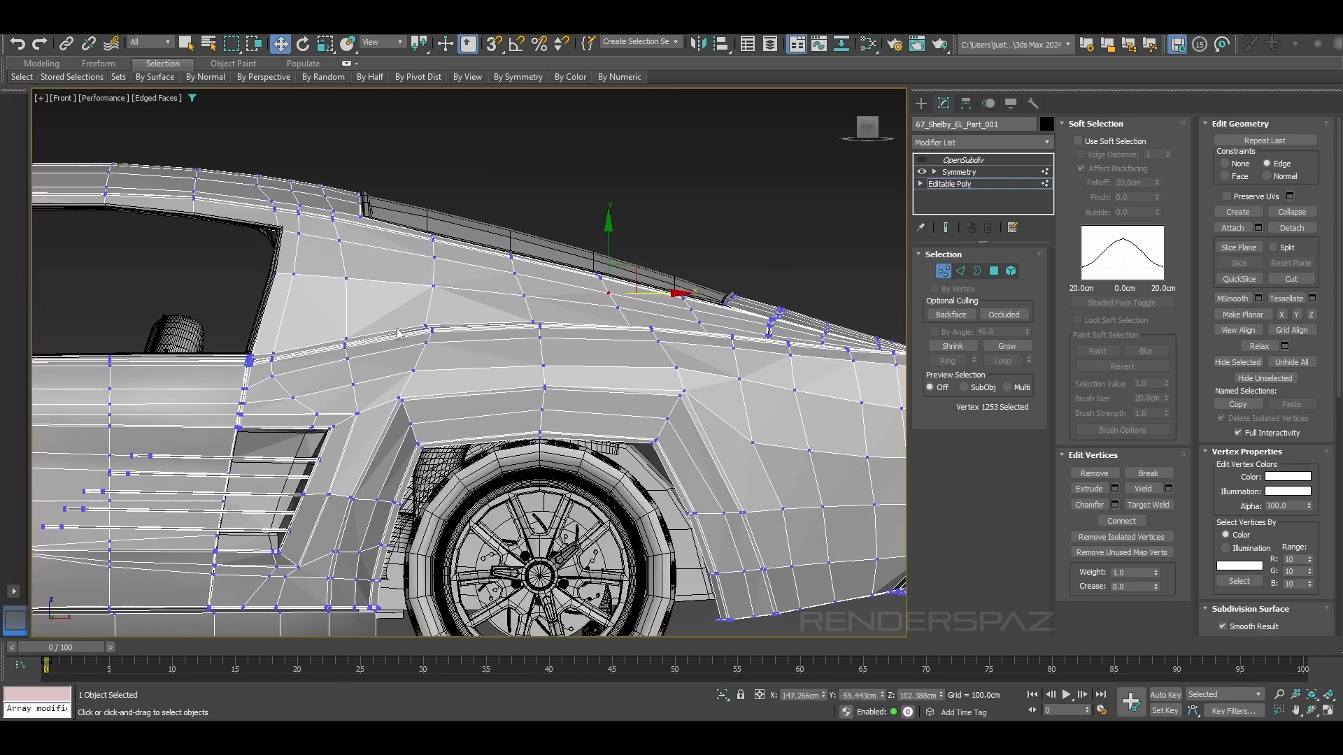
Adjust the vertices along the body crease above the rear wheel arch, between the door gap and the quarter panel.
{"action": "scroll", "coordinate": [341, 332], "scroll_direction": "up", "scroll_amount": 3}
{"action": "scroll", "coordinate": [443, 342], "scroll_direction": "up", "scroll_amount": 3}
{"action": "left_click", "coordinate": [241, 367]}
{"action": "middle_click_drag", "start_coordinate": [241, 367], "coordinate": [354, 388]}
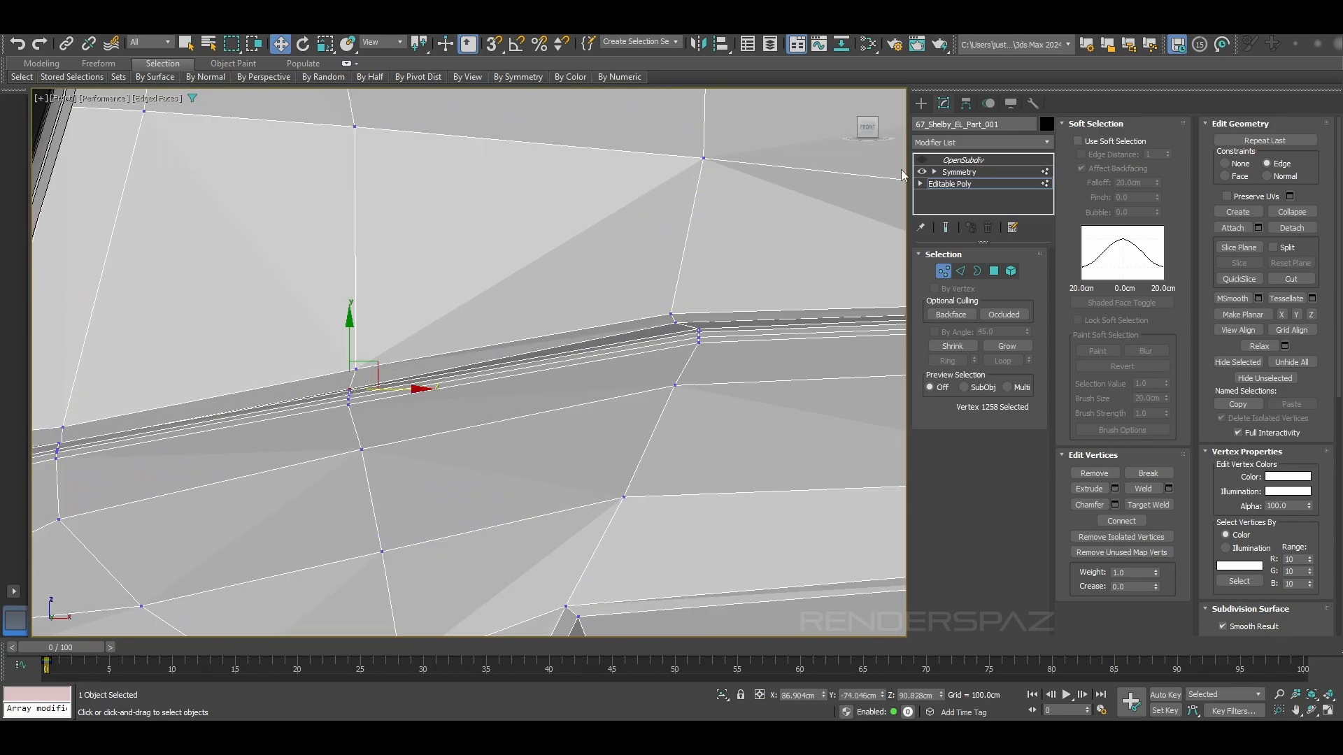
{"action": "left_click_drag", "start_coordinate": [707, 287], "coordinate": [709, 286]}
Move the rear quarter panel's crease vertices beside the door gap freely, with the edge constraint off.
{"action": "scroll", "coordinate": [306, 414], "scroll_direction": "up", "scroll_amount": 3}
{"action": "middle_click_drag", "start_coordinate": [306, 414], "coordinate": [675, 391]}
{"action": "left_click", "coordinate": [217, 438]}
{"action": "left_click", "coordinate": [231, 359]}
{"action": "scroll", "coordinate": [228, 356], "scroll_direction": "down", "scroll_amount": 3}
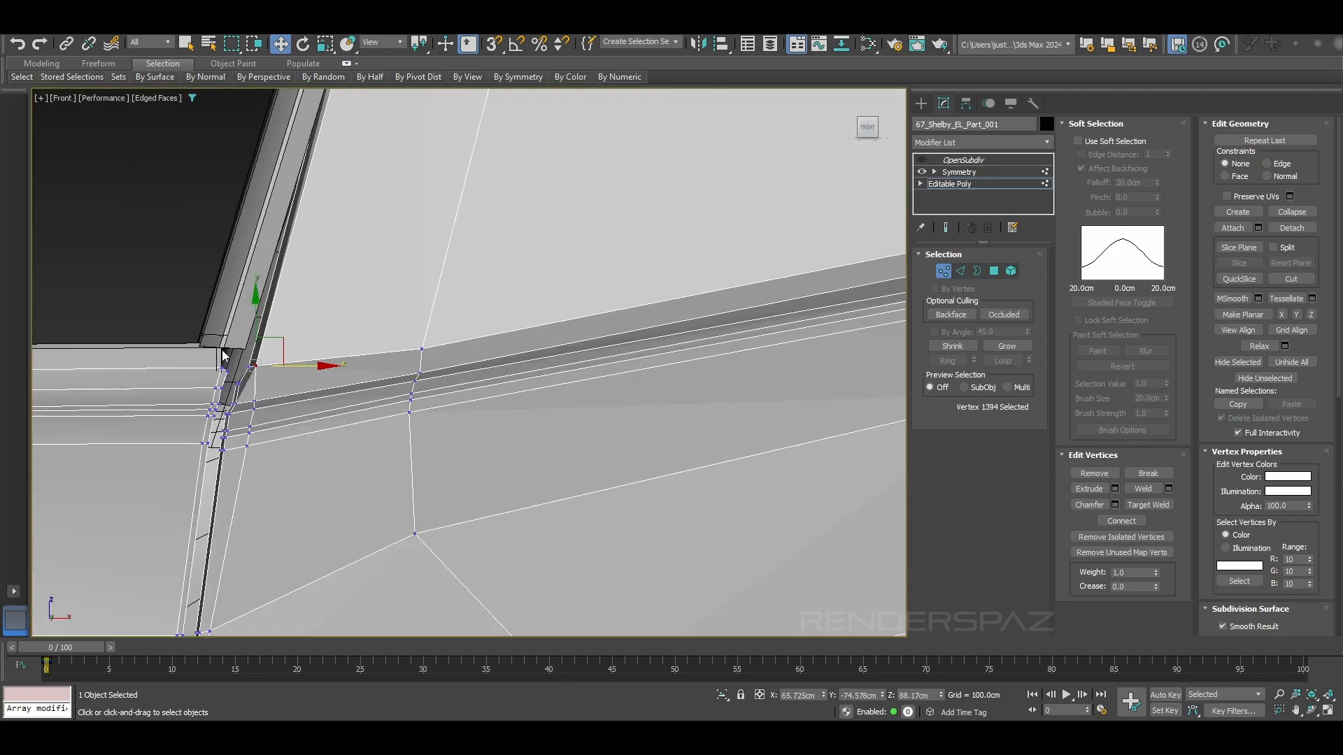
{"action": "scroll", "coordinate": [231, 360], "scroll_direction": "up", "scroll_amount": 3}
{"action": "left_click_drag", "start_coordinate": [322, 373], "coordinate": [294, 365]}
{"action": "scroll", "coordinate": [294, 366], "scroll_direction": "up", "scroll_amount": 3}
{"action": "left_click_drag", "start_coordinate": [269, 308], "coordinate": [314, 357]}
{"action": "scroll", "coordinate": [264, 321], "scroll_direction": "down", "scroll_amount": 4}
{"action": "left_click_drag", "start_coordinate": [211, 413], "coordinate": [201, 414]}
{"action": "scroll", "coordinate": [201, 414], "scroll_direction": "down", "scroll_amount": 2}
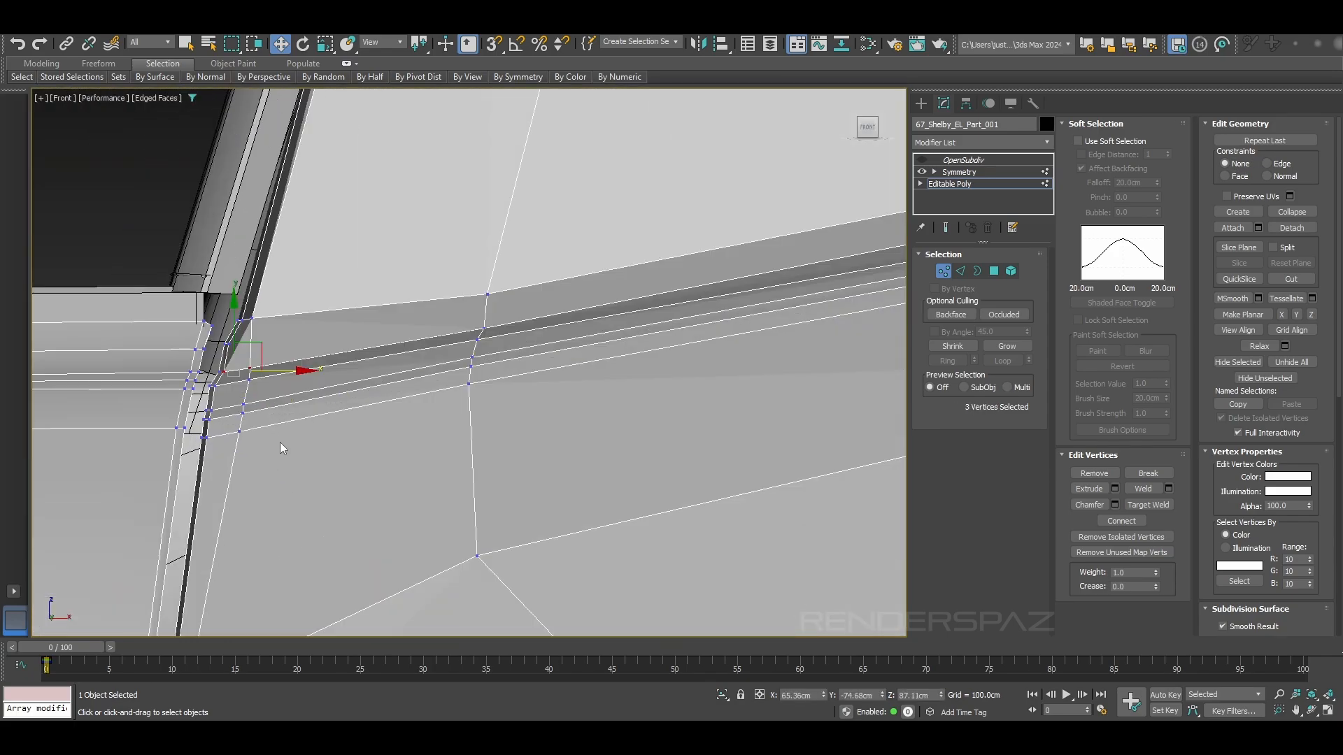
Slide the vertices just below the crease at the door gap slightly along their edges, using the edge constraint.
{"action": "left_click_drag", "start_coordinate": [282, 447], "coordinate": [230, 399]}
{"action": "key", "text": "shift+x"}
{"action": "left_click_drag", "start_coordinate": [378, 401], "coordinate": [363, 401]}
Adjust the vertices along and below the body crease above the rear wheel arch to even out the loops.
{"action": "scroll", "coordinate": [481, 397], "scroll_direction": "down", "scroll_amount": 3}
{"action": "left_click", "coordinate": [710, 392]}
{"action": "scroll", "coordinate": [709, 392], "scroll_direction": "down", "scroll_amount": 3}
{"action": "middle_click_drag", "start_coordinate": [709, 392], "coordinate": [449, 383]}
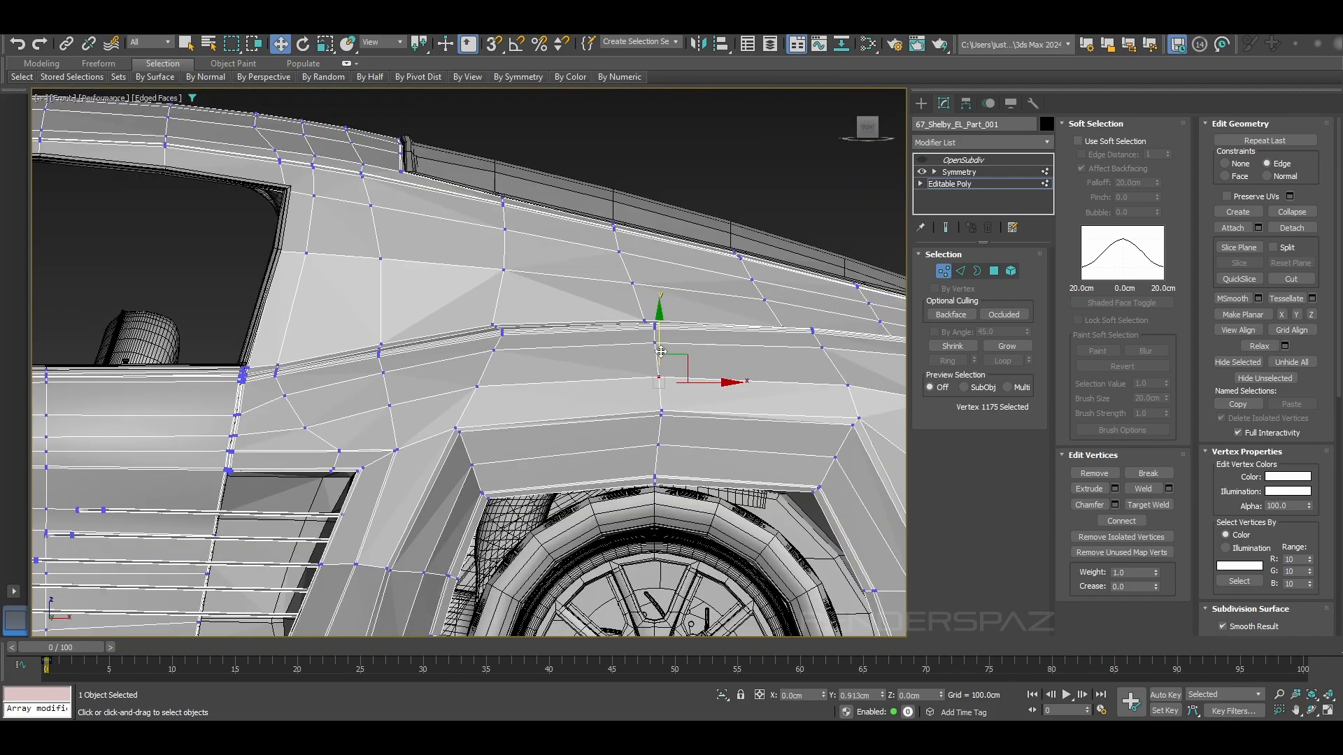
{"action": "middle_click_drag", "start_coordinate": [868, 388], "coordinate": [570, 390]}
{"action": "left_click", "coordinate": [731, 405]}
{"action": "scroll", "coordinate": [732, 405], "scroll_direction": "up", "scroll_amount": 3}
{"action": "middle_click_drag", "start_coordinate": [732, 405], "coordinate": [442, 432]}
{"action": "left_click_drag", "start_coordinate": [809, 418], "coordinate": [785, 391]}
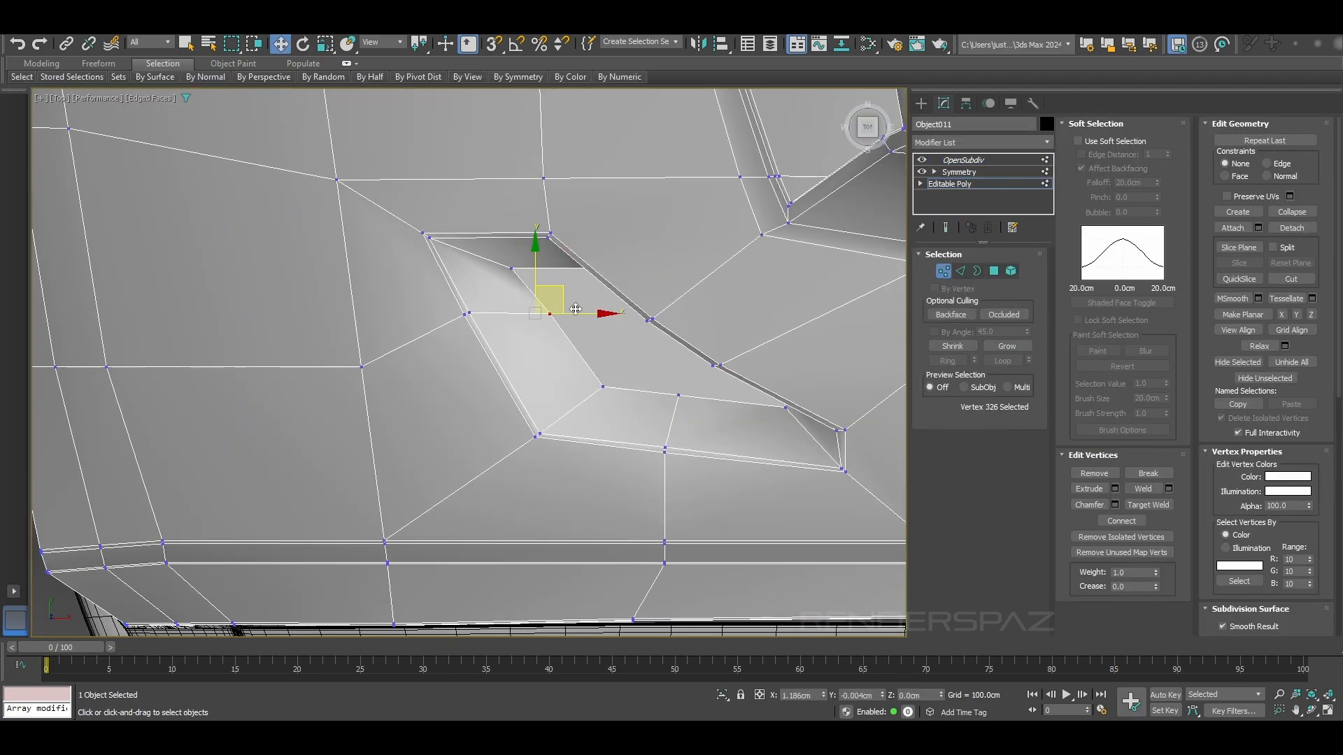
{"action": "scroll", "coordinate": [575, 309], "scroll_direction": "down", "scroll_amount": 3}
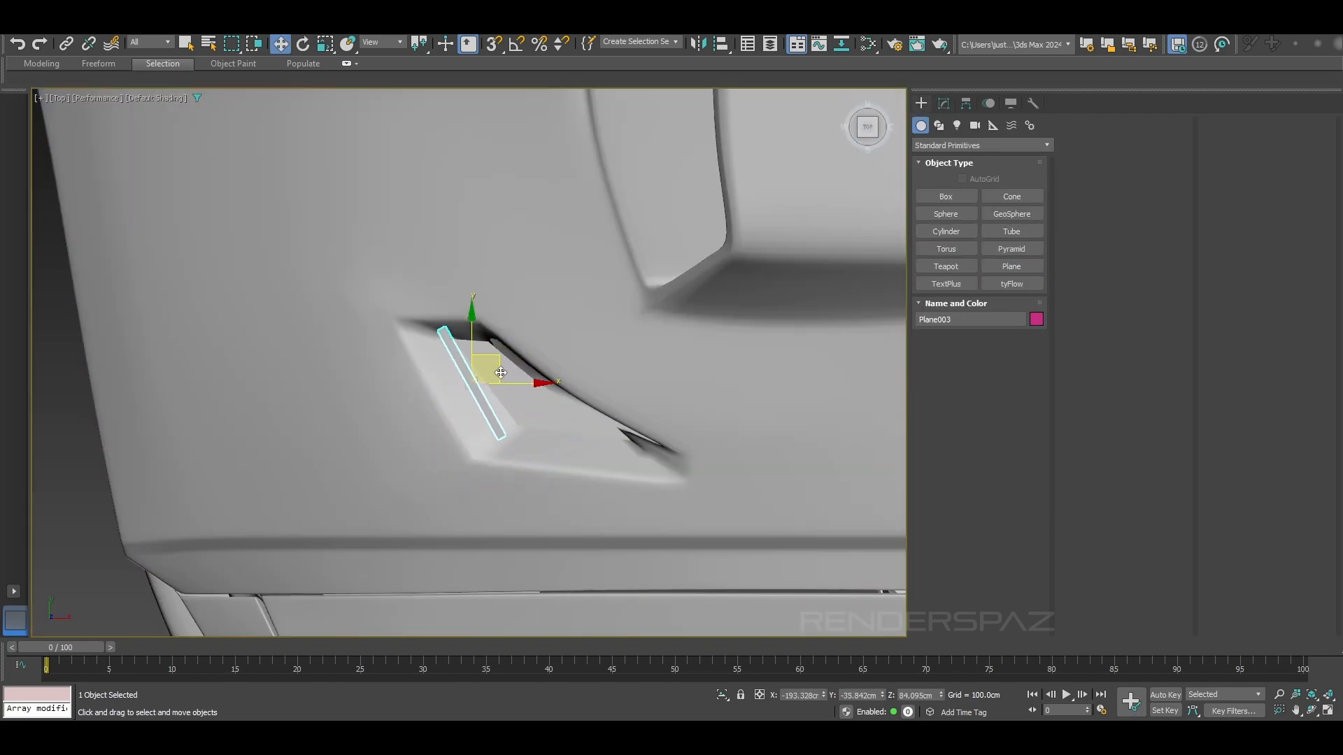
{"action": "right_click", "coordinate": [588, 340]}
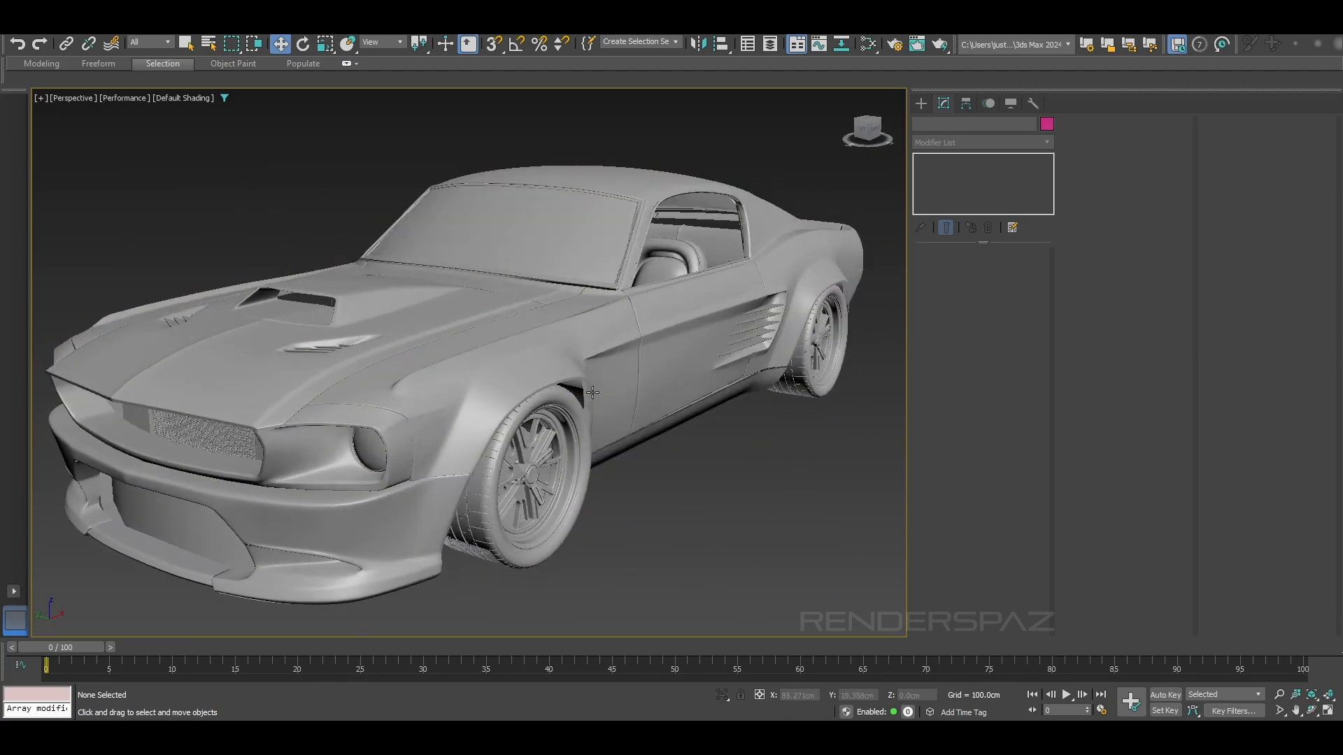
Save the scene and unhide the ground plane beneath the car.
{"action": "key", "text": "ctrl+s"}
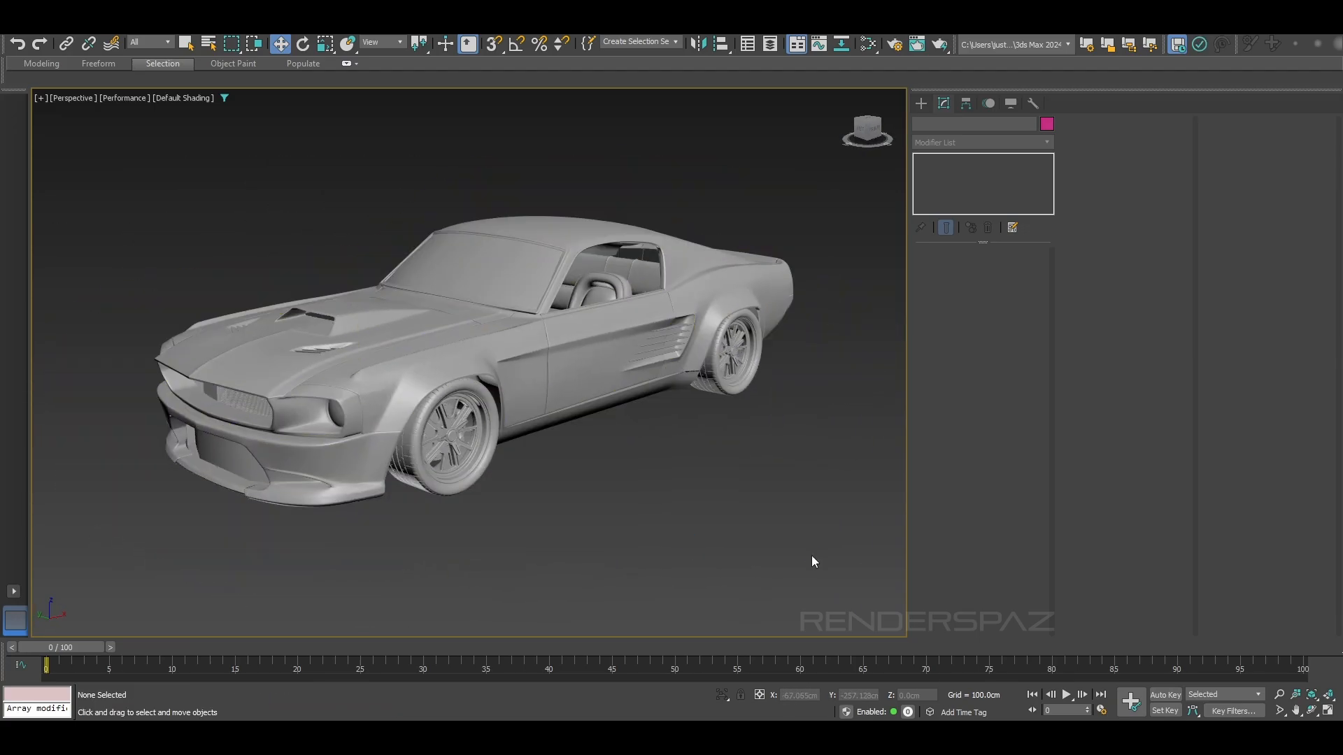
{"action": "right_click", "coordinate": [811, 555]}
{"action": "left_click", "coordinate": [816, 443]}
Render the car's front three-quarter view live in Arnold RenderView and move the render window aside.
{"action": "middle_click_drag", "start_coordinate": [584, 402], "coordinate": [350, 255], "text": "alt"}
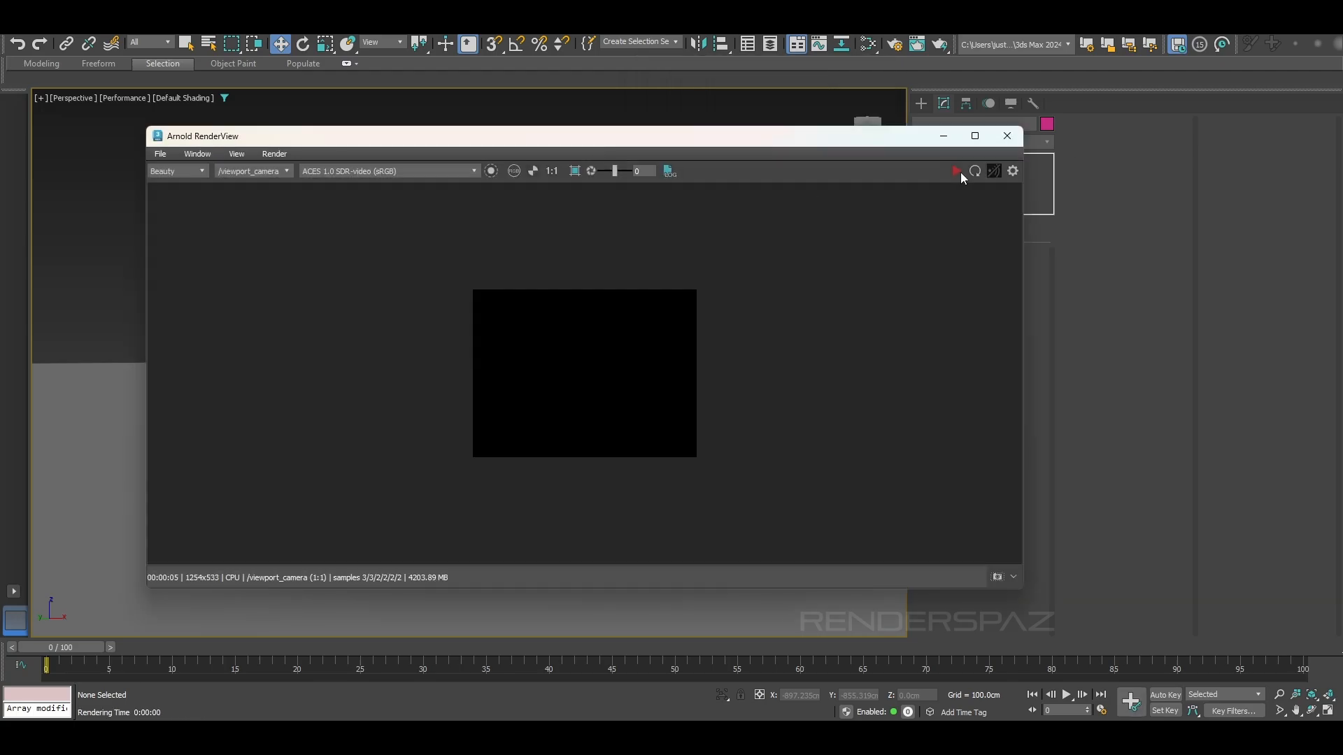
{"action": "left_click", "coordinate": [956, 171]}
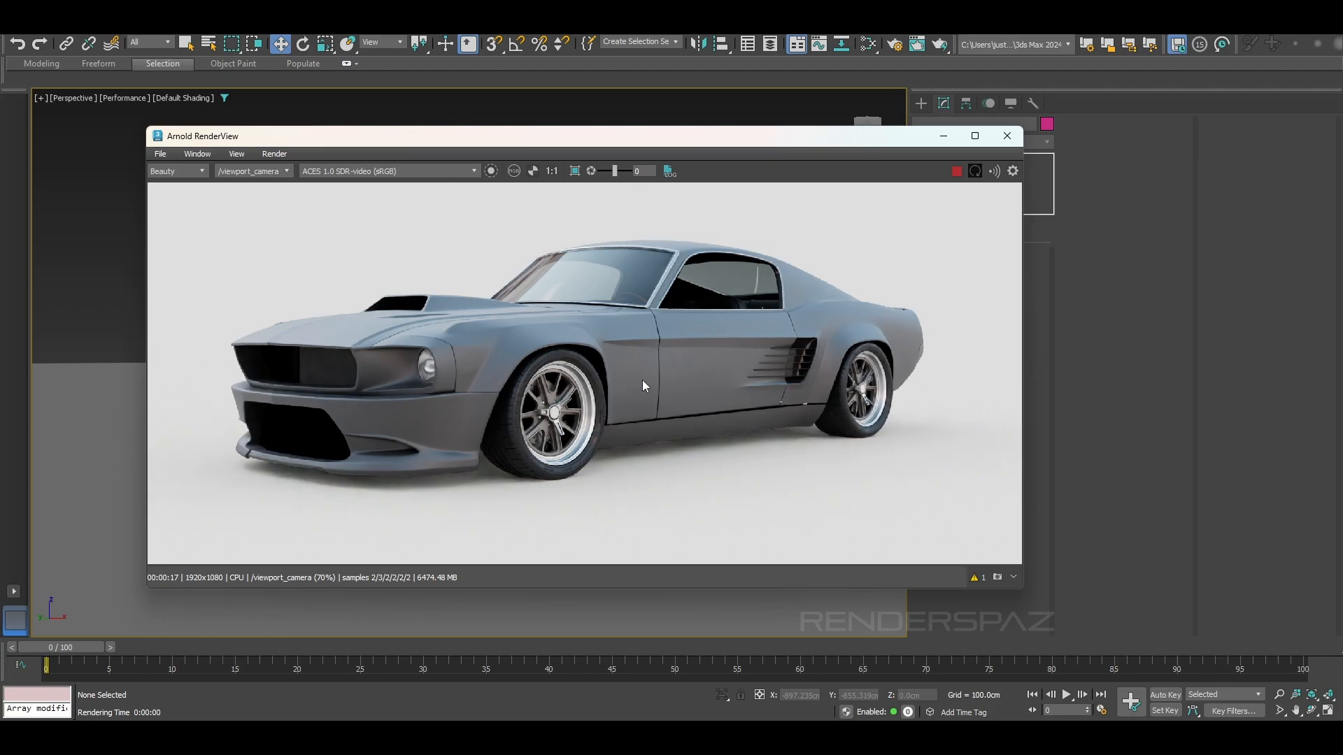
{"action": "scroll", "coordinate": [565, 397], "scroll_direction": "down", "scroll_amount": 3}
{"action": "scroll", "coordinate": [563, 398], "scroll_direction": "up", "scroll_amount": 3}
{"action": "scroll", "coordinate": [562, 397], "scroll_direction": "down", "scroll_amount": 2}
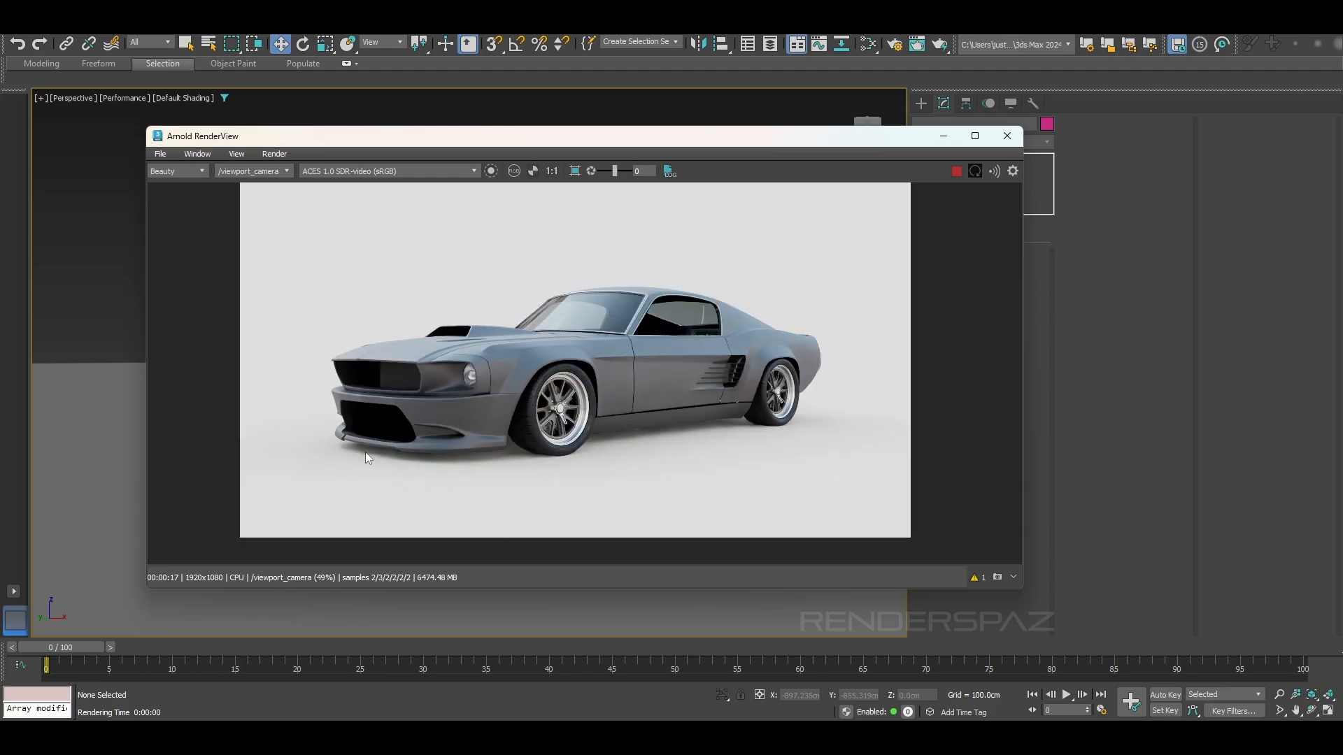
{"action": "left_click_drag", "start_coordinate": [676, 149], "coordinate": [822, 128]}
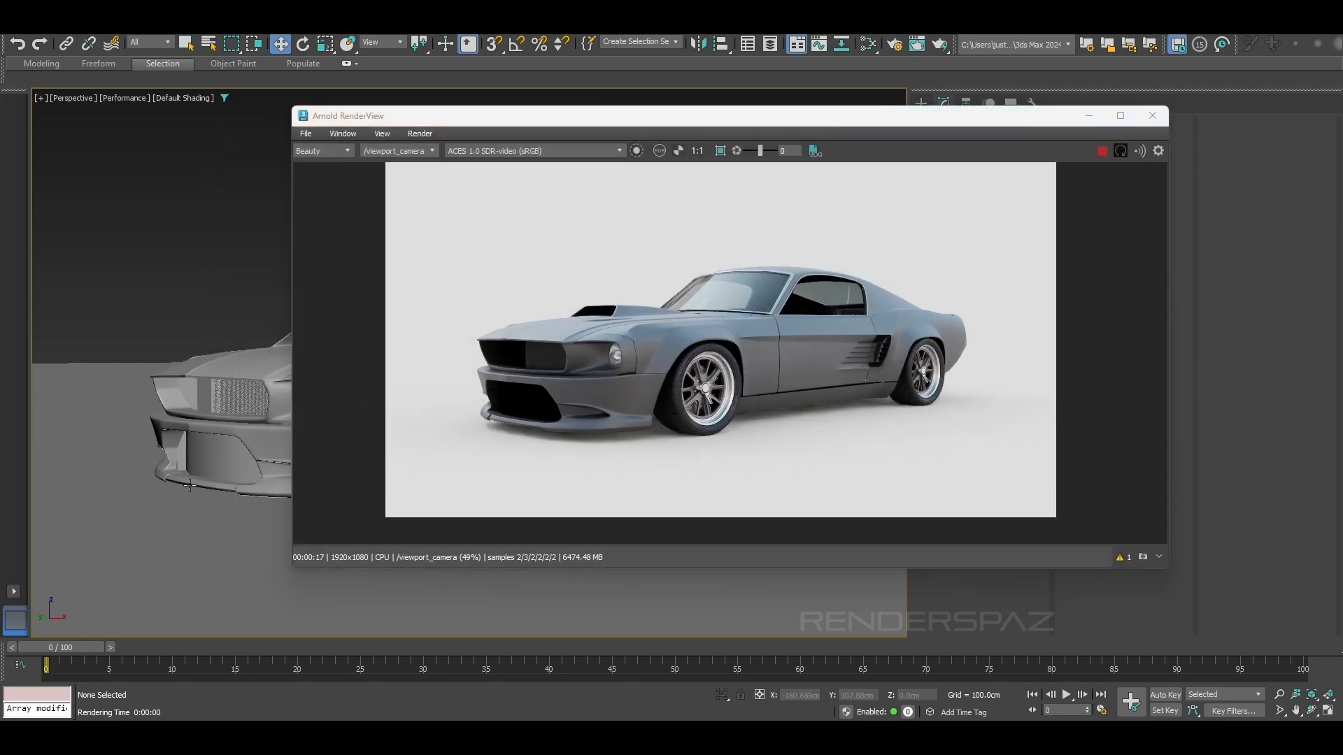
Examine the rendered car from both front quarters and from above, including the hood scoop and vents.
{"action": "middle_click_drag", "start_coordinate": [189, 485], "coordinate": [217, 450], "text": "alt"}
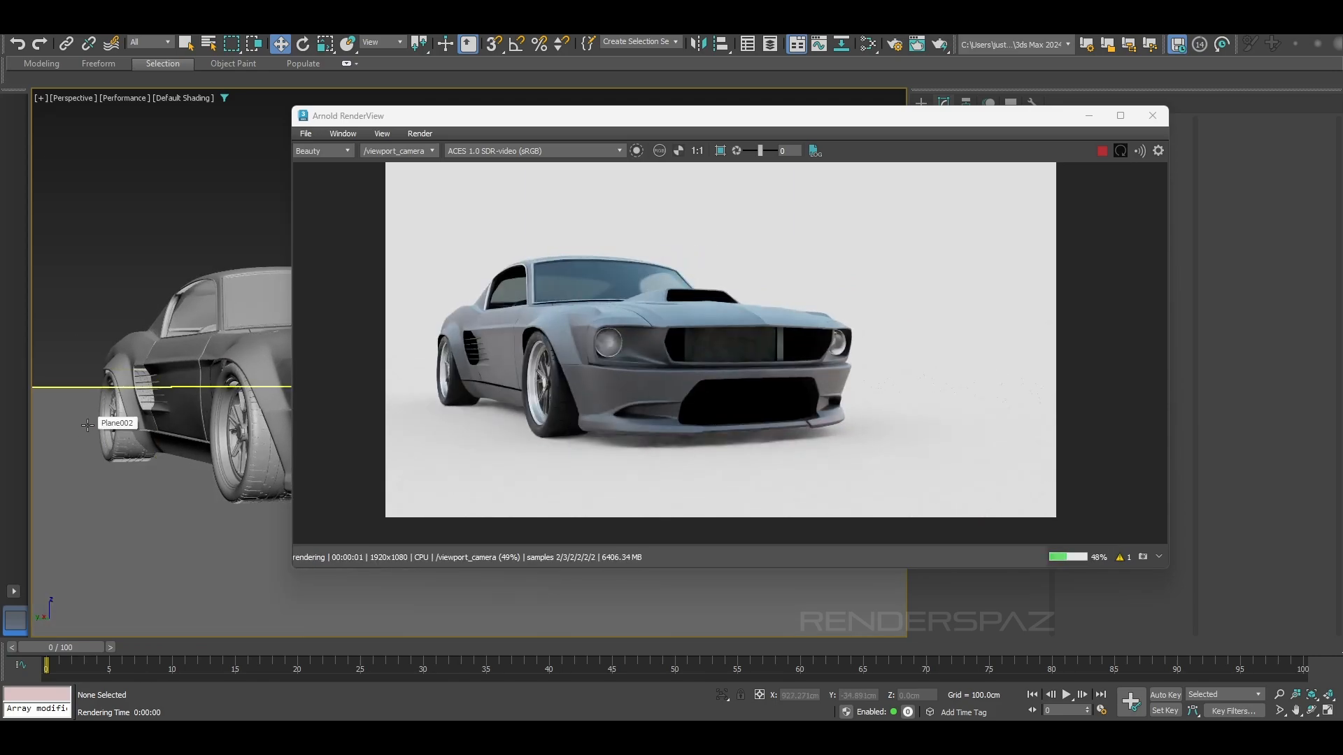
{"action": "middle_click_drag", "start_coordinate": [115, 435], "coordinate": [64, 452], "text": "alt"}
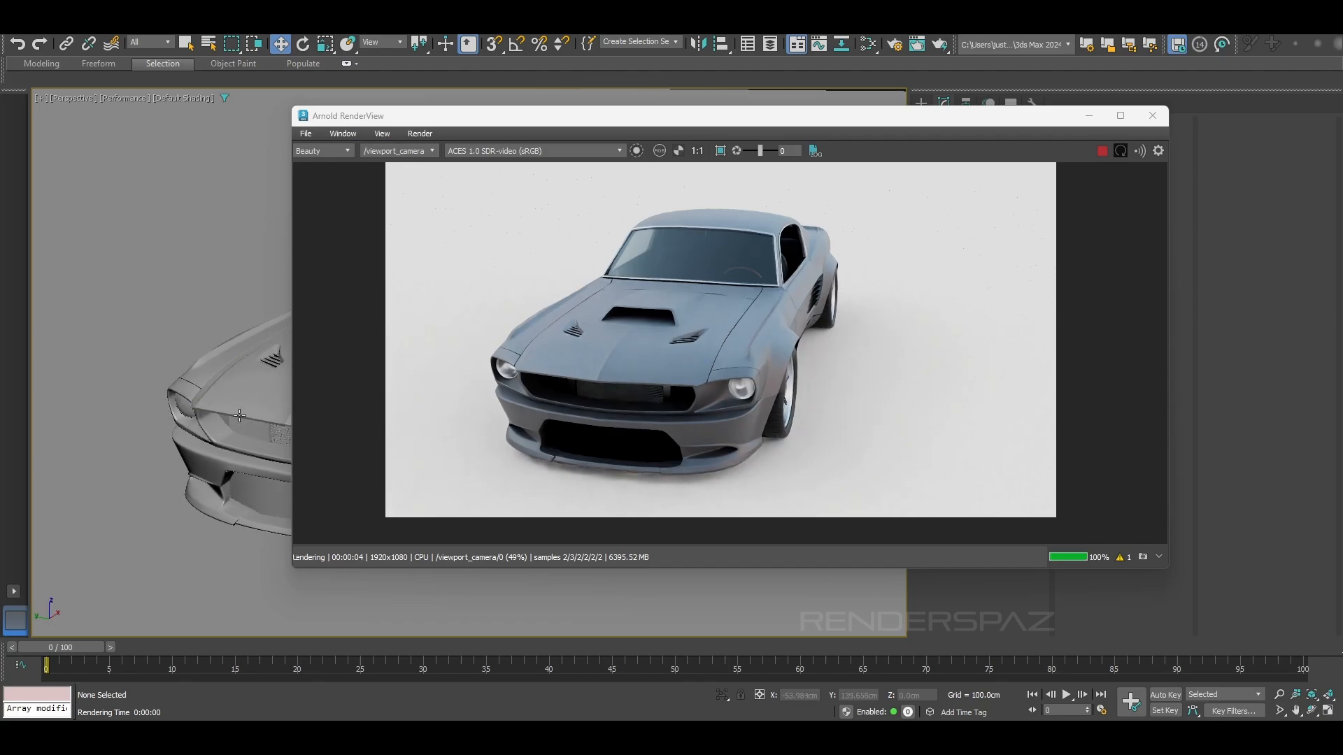
{"action": "middle_click_drag", "start_coordinate": [239, 416], "coordinate": [158, 414], "text": "alt"}
{"action": "scroll", "coordinate": [175, 424], "scroll_direction": "up", "scroll_amount": 5}
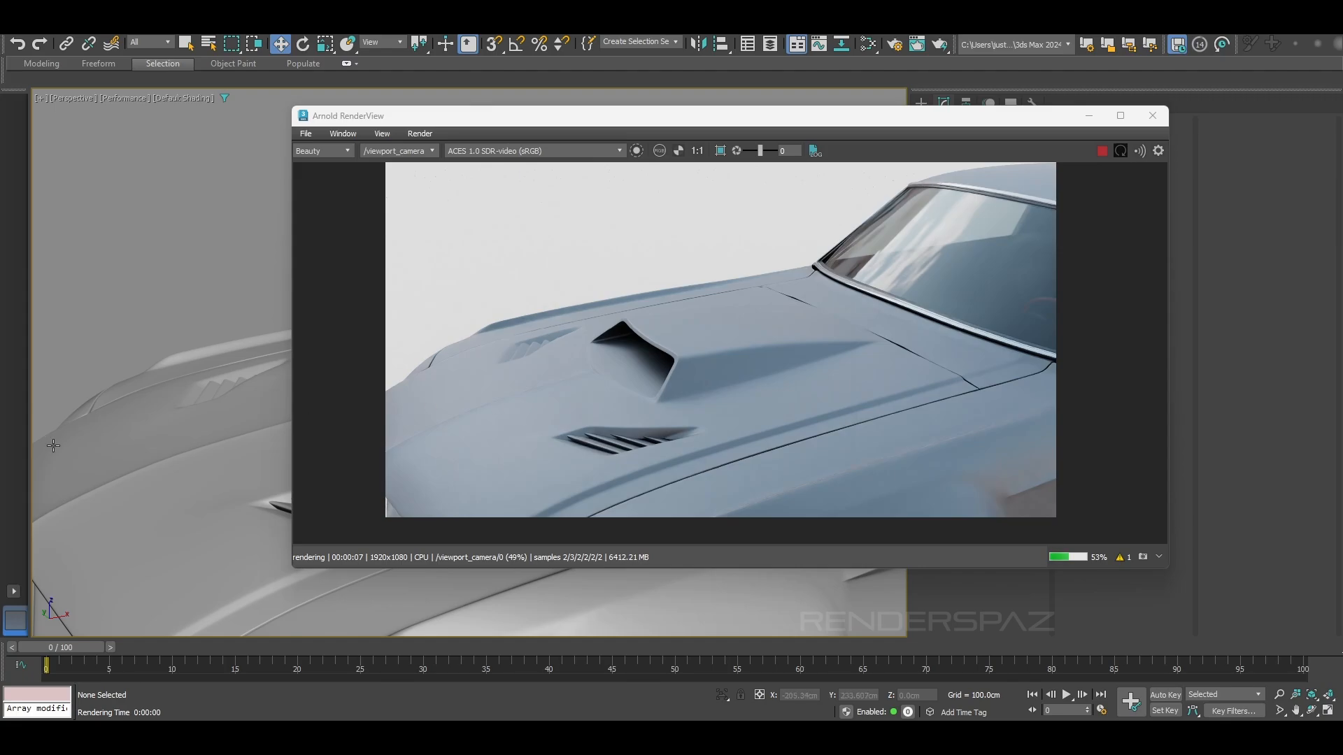
{"action": "scroll", "coordinate": [53, 446], "scroll_direction": "down", "scroll_amount": 4}
{"action": "middle_click_drag", "start_coordinate": [53, 445], "coordinate": [96, 333]}
{"action": "scroll", "coordinate": [95, 333], "scroll_direction": "down", "scroll_amount": 2}
{"action": "middle_click_drag", "start_coordinate": [140, 381], "coordinate": [166, 402], "text": "alt"}
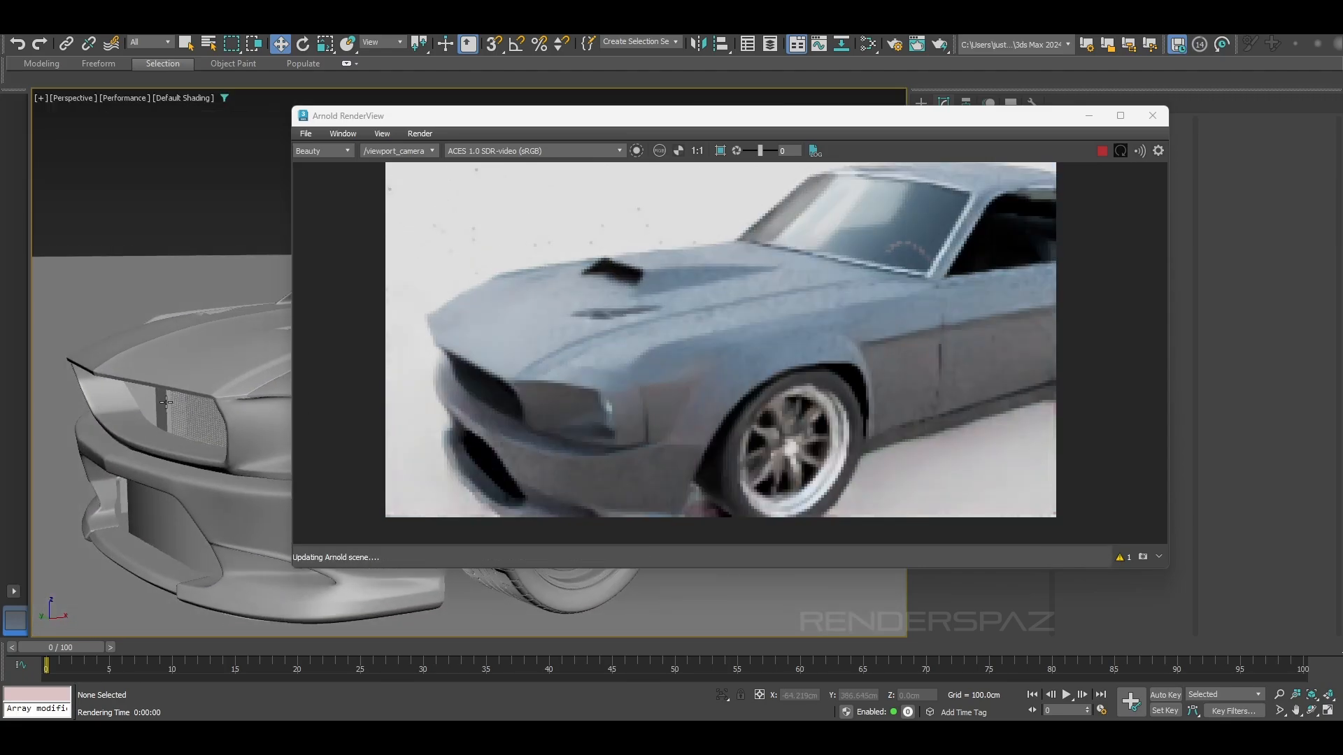
{"action": "scroll", "coordinate": [166, 416], "scroll_direction": "down", "scroll_amount": 3}
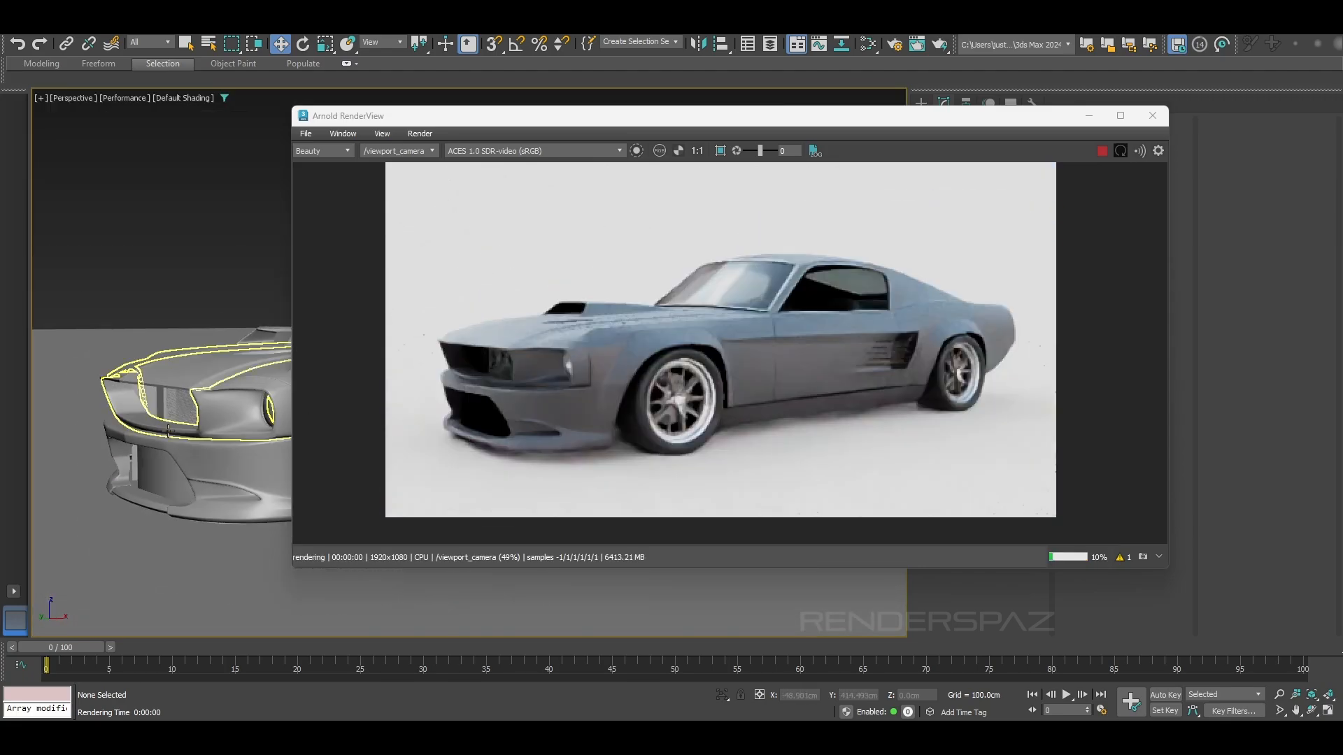
{"action": "middle_click_drag", "start_coordinate": [169, 430], "coordinate": [105, 450], "text": "alt"}
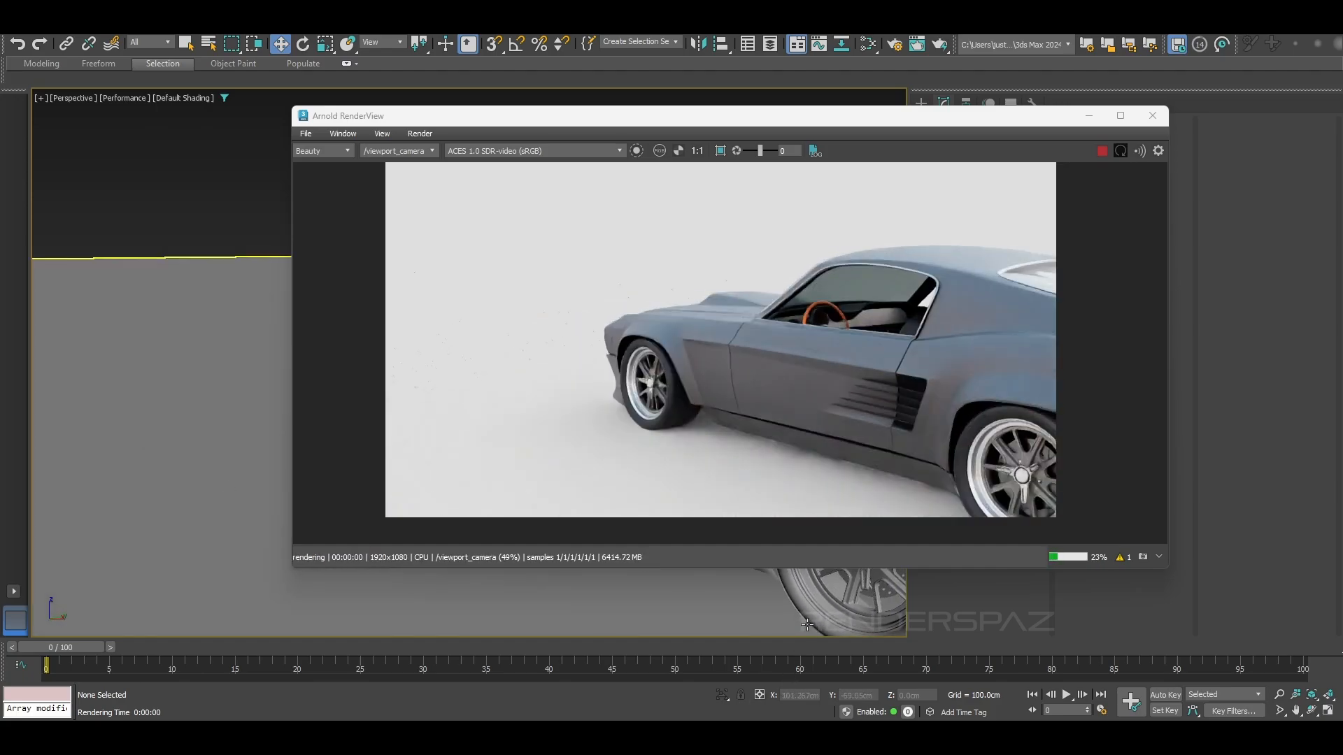
Examine the car's side, grille, headlights and front wheel in the live render, and close the render window.
{"action": "middle_click_drag", "start_coordinate": [807, 625], "coordinate": [564, 602]}
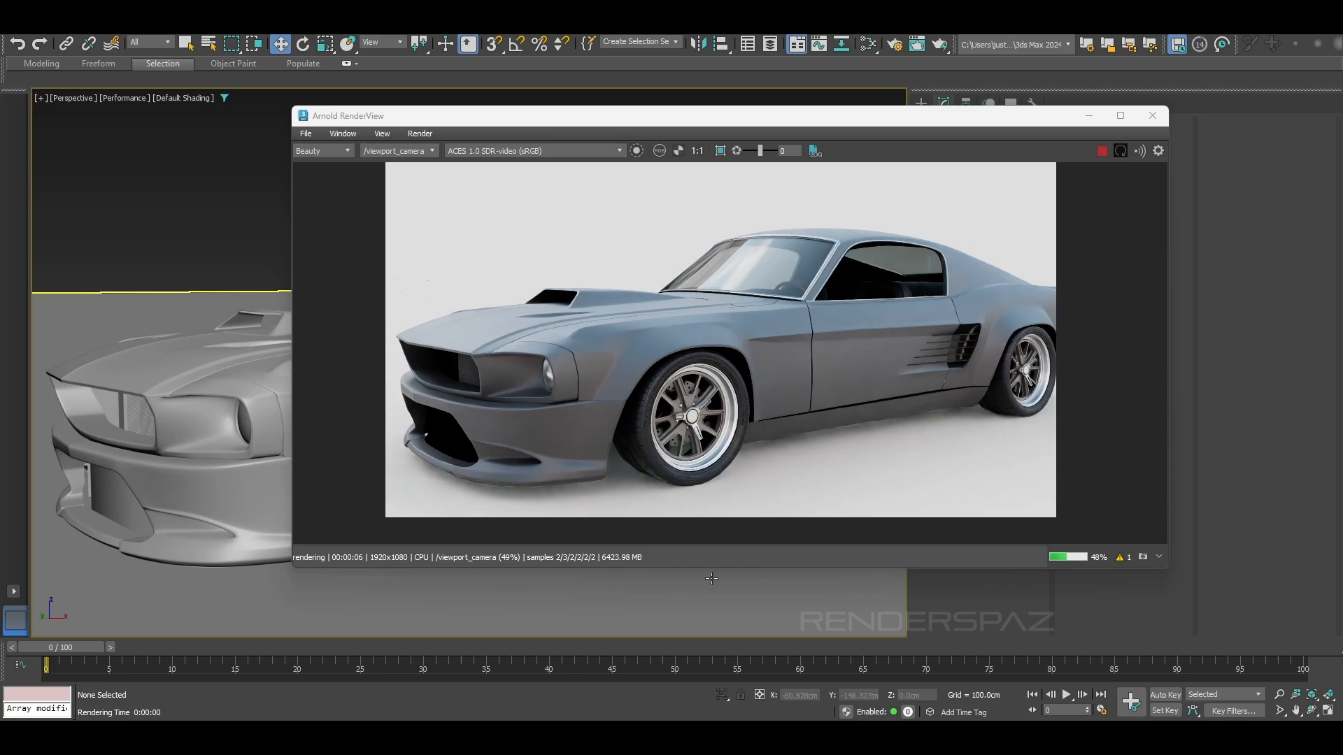
{"action": "middle_click_drag", "start_coordinate": [568, 603], "coordinate": [592, 617], "text": "alt"}
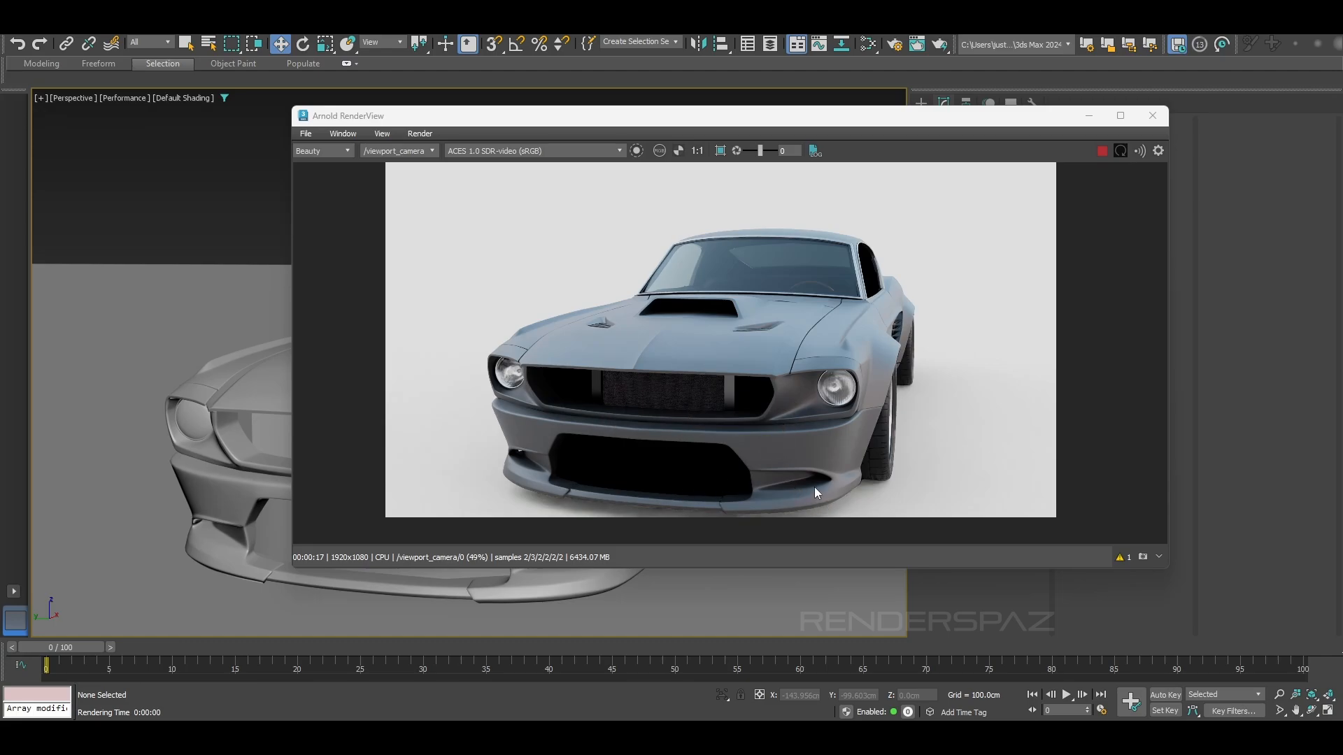
{"action": "scroll", "coordinate": [812, 481], "scroll_direction": "up", "scroll_amount": 3}
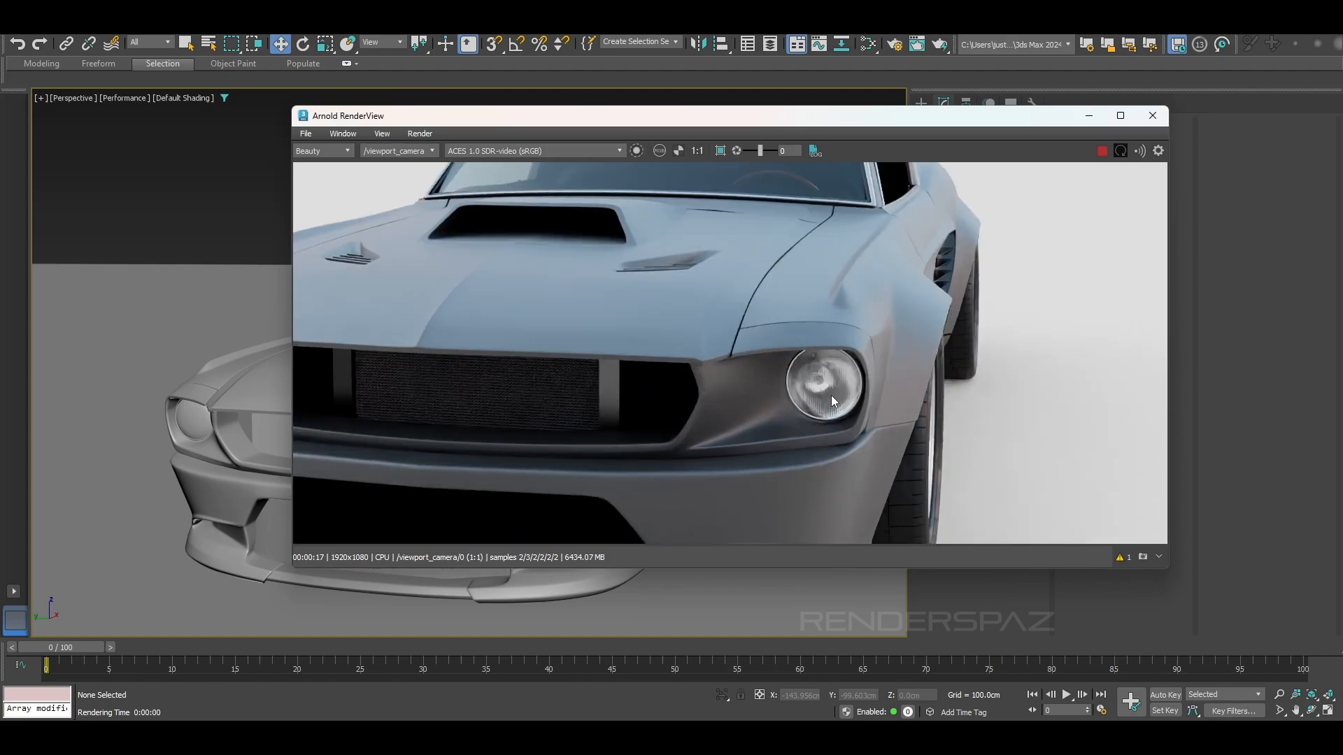
{"action": "scroll", "coordinate": [831, 395], "scroll_direction": "down", "scroll_amount": 2}
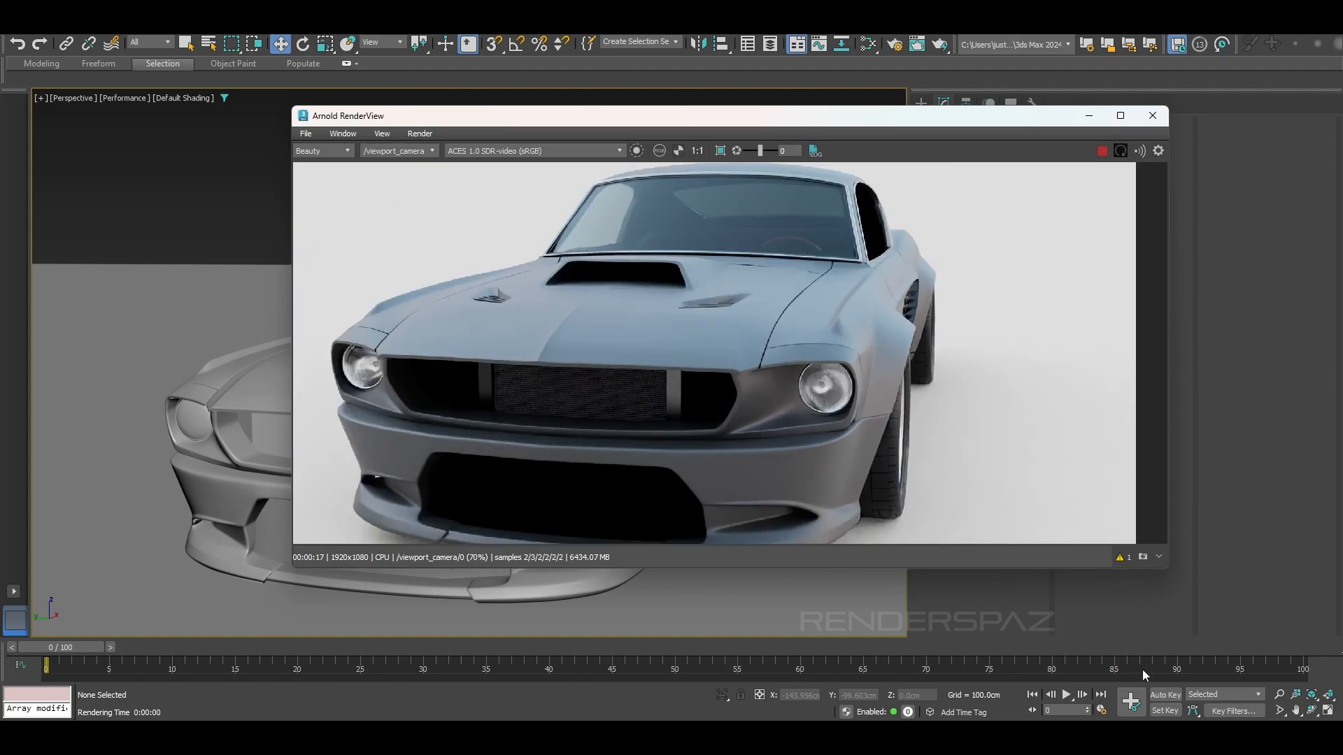
{"action": "middle_click_drag", "start_coordinate": [825, 632], "coordinate": [773, 622], "text": "alt"}
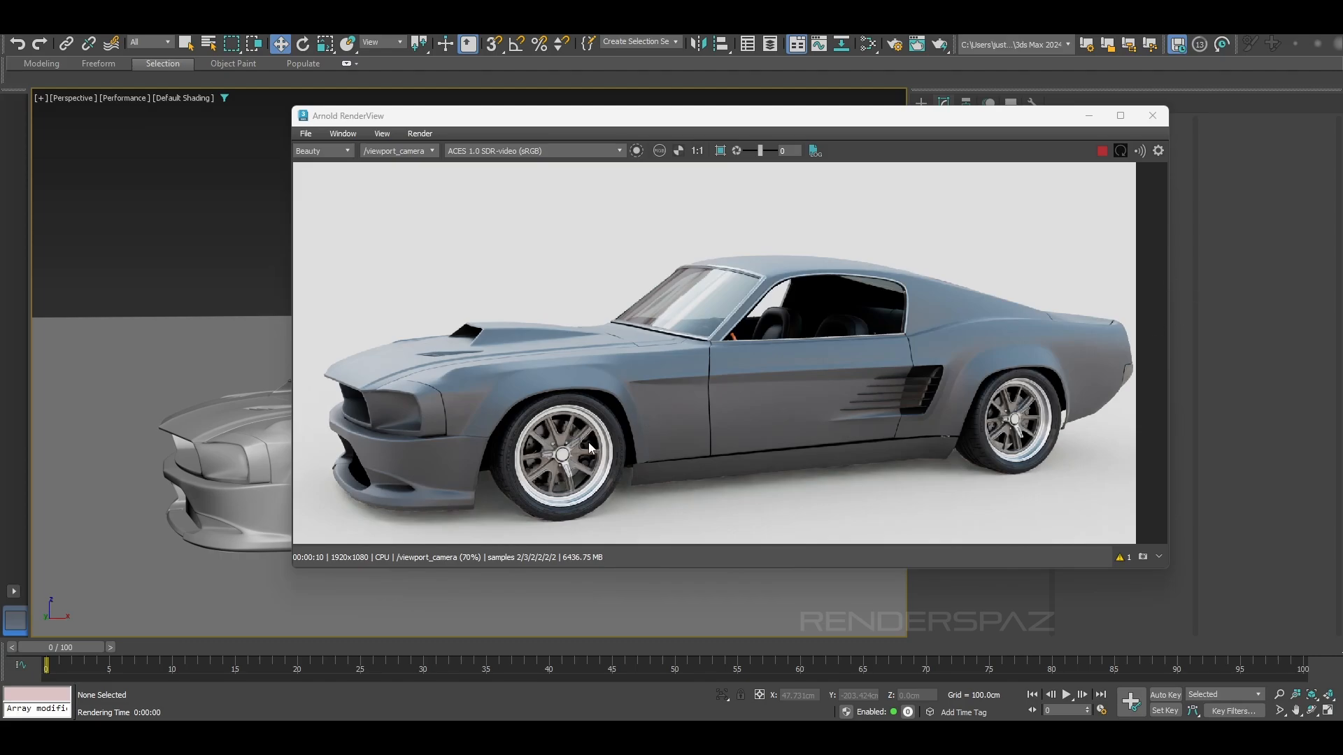
{"action": "left_click", "coordinate": [582, 465]}
{"action": "scroll", "coordinate": [582, 467], "scroll_direction": "up", "scroll_amount": 1}
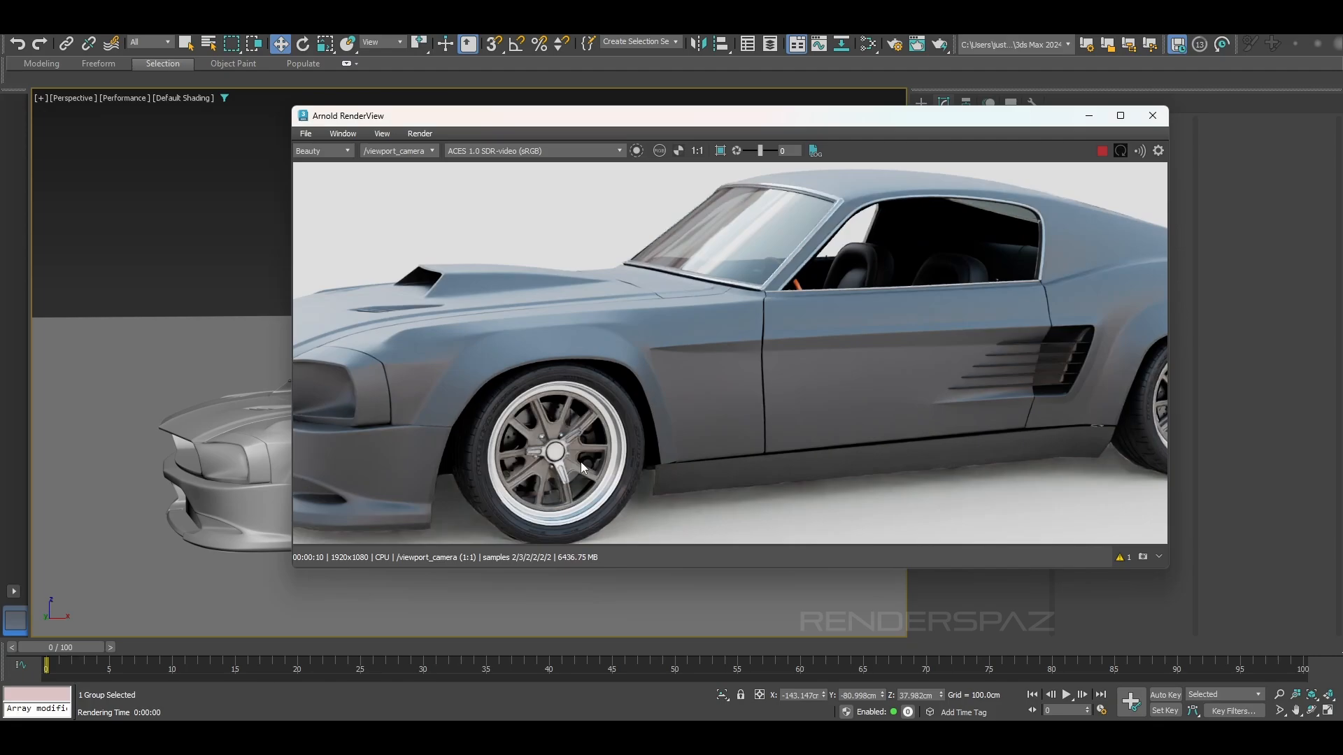
{"action": "scroll", "coordinate": [582, 467], "scroll_direction": "down", "scroll_amount": 1}
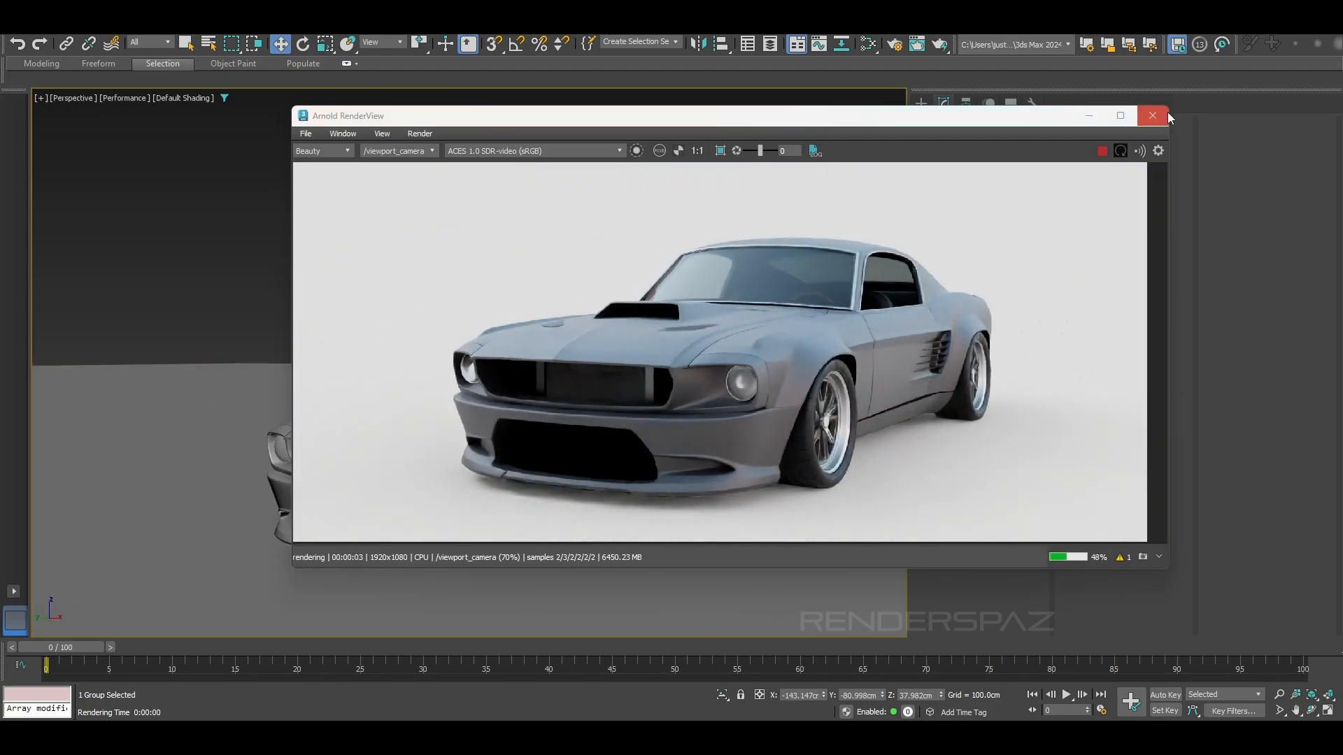
{"action": "left_click", "coordinate": [1152, 115]}
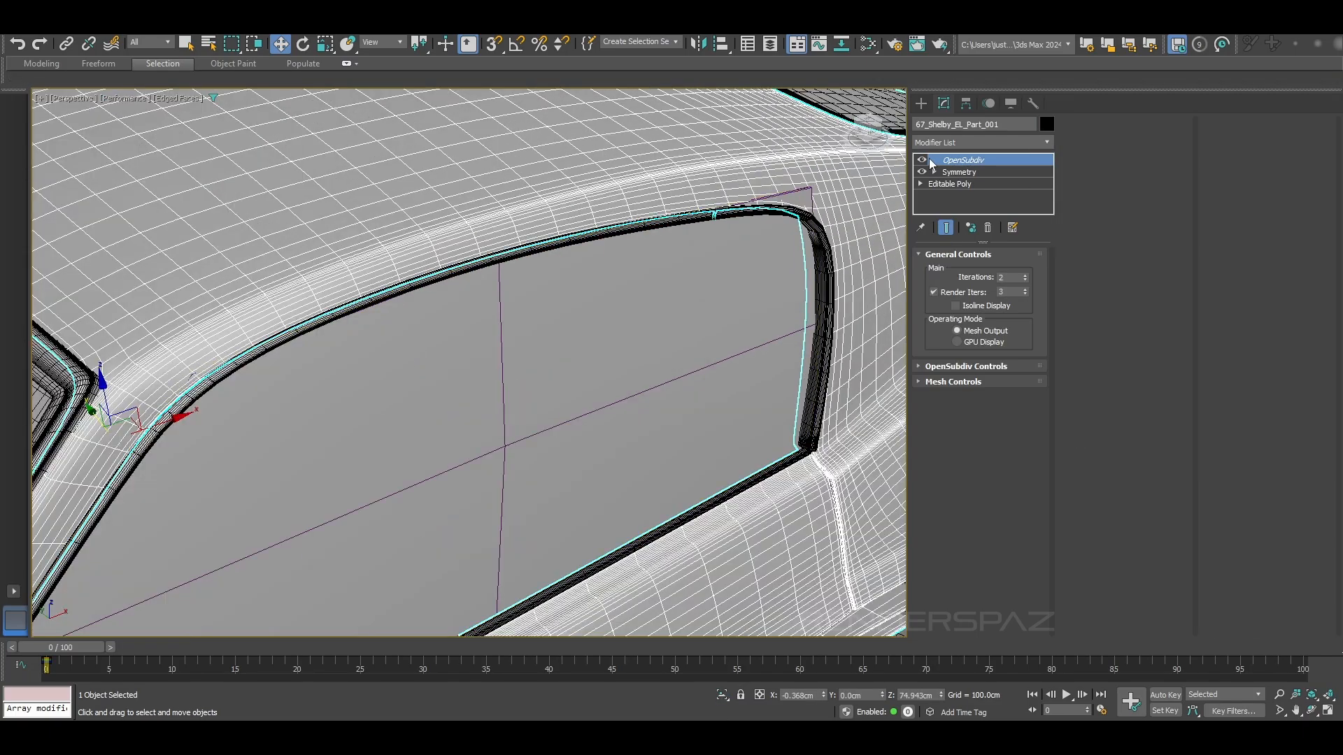
Exit edge editing on the side window glass and clear the scene selection.
{"action": "right_click", "coordinate": [923, 162]}
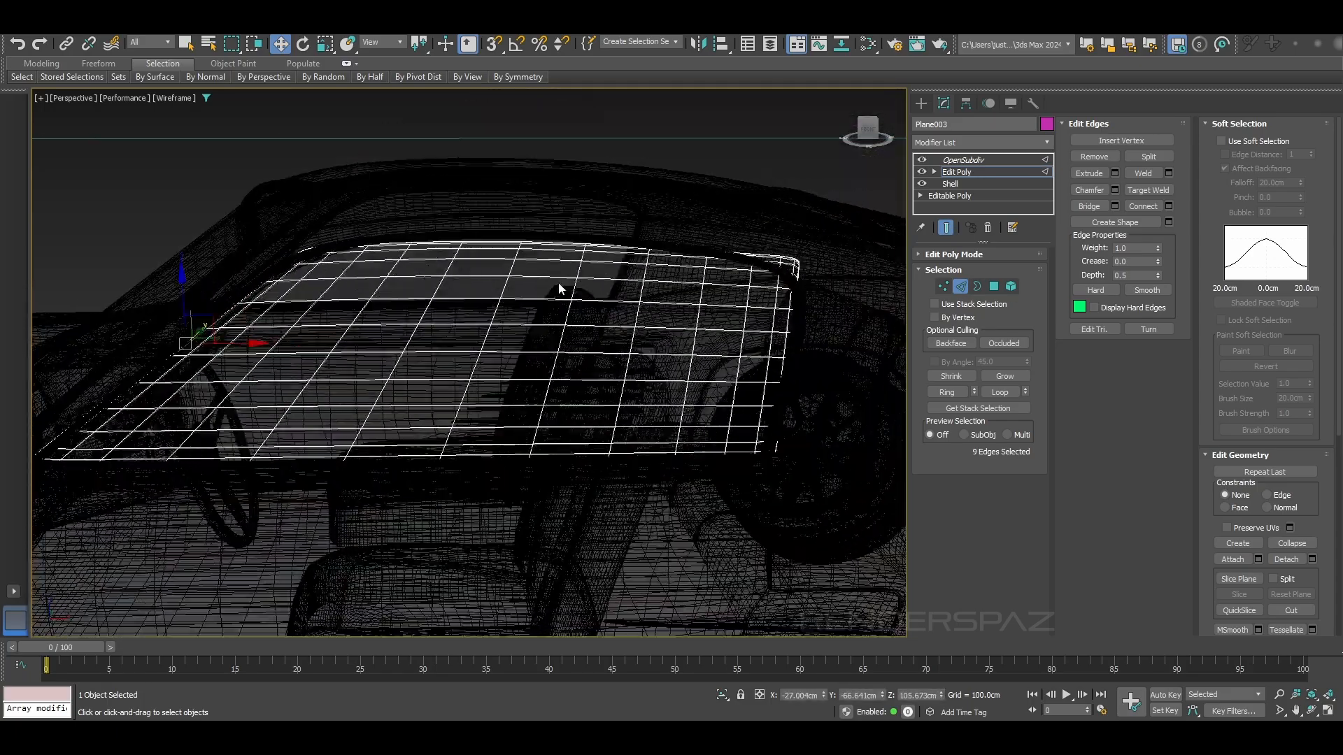
{"action": "left_click", "coordinate": [959, 172]}
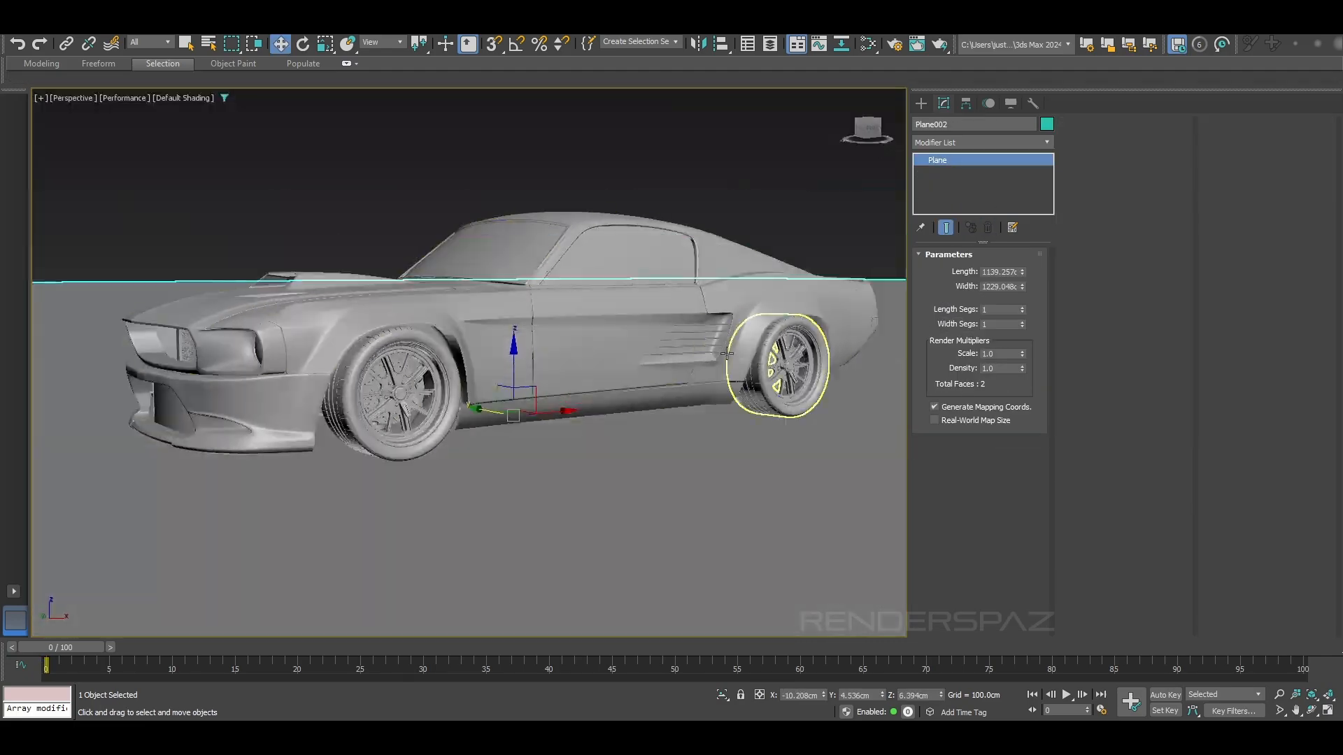
{"action": "key", "text": "Delete"}
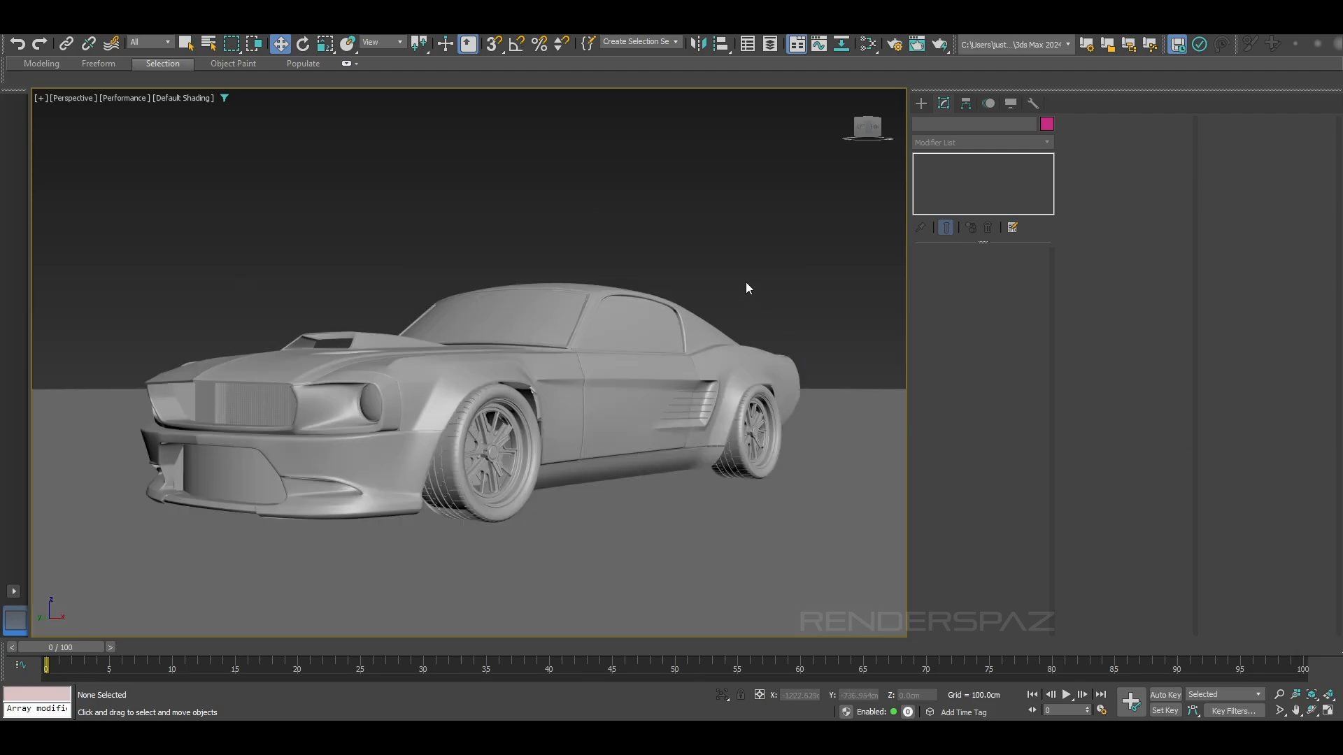
Open the Arnold render for the front three-quarter view and set its test resolution to Fit Window Size.
{"action": "key", "text": "shift+q"}
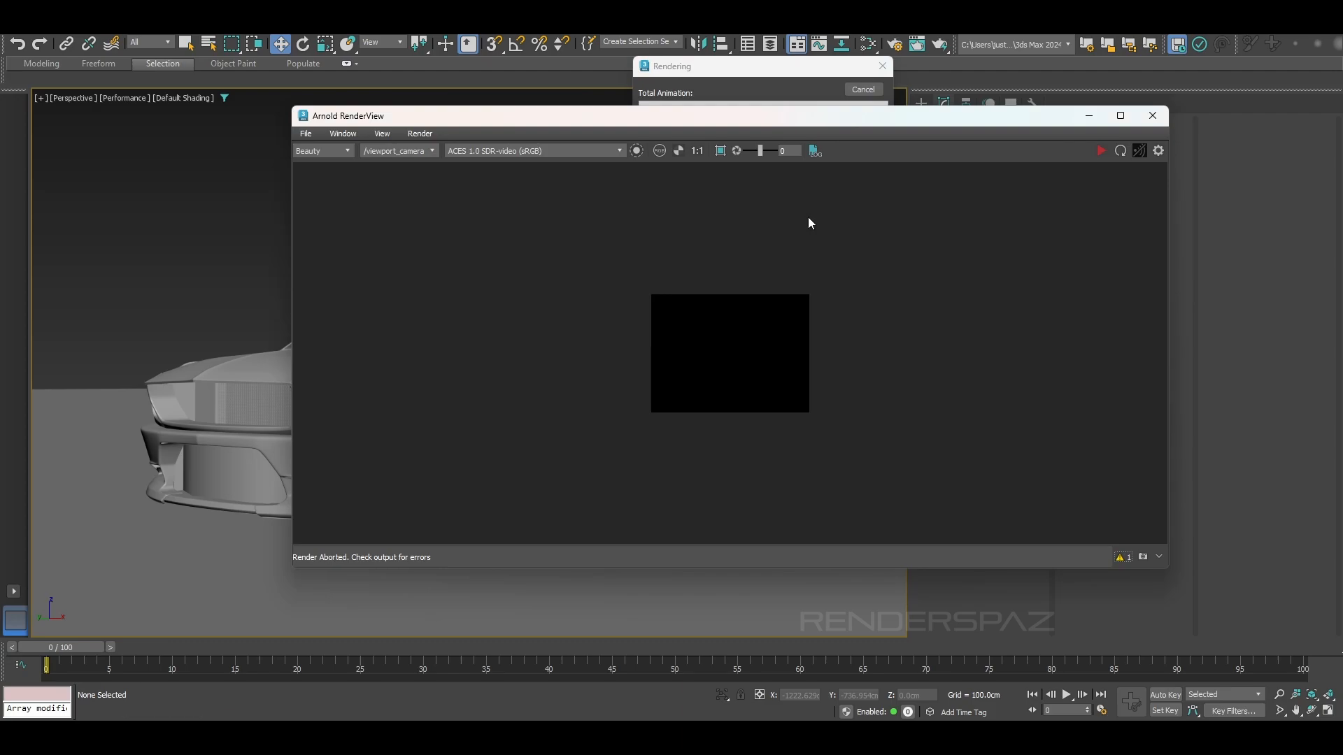
{"action": "left_click", "coordinate": [382, 133]}
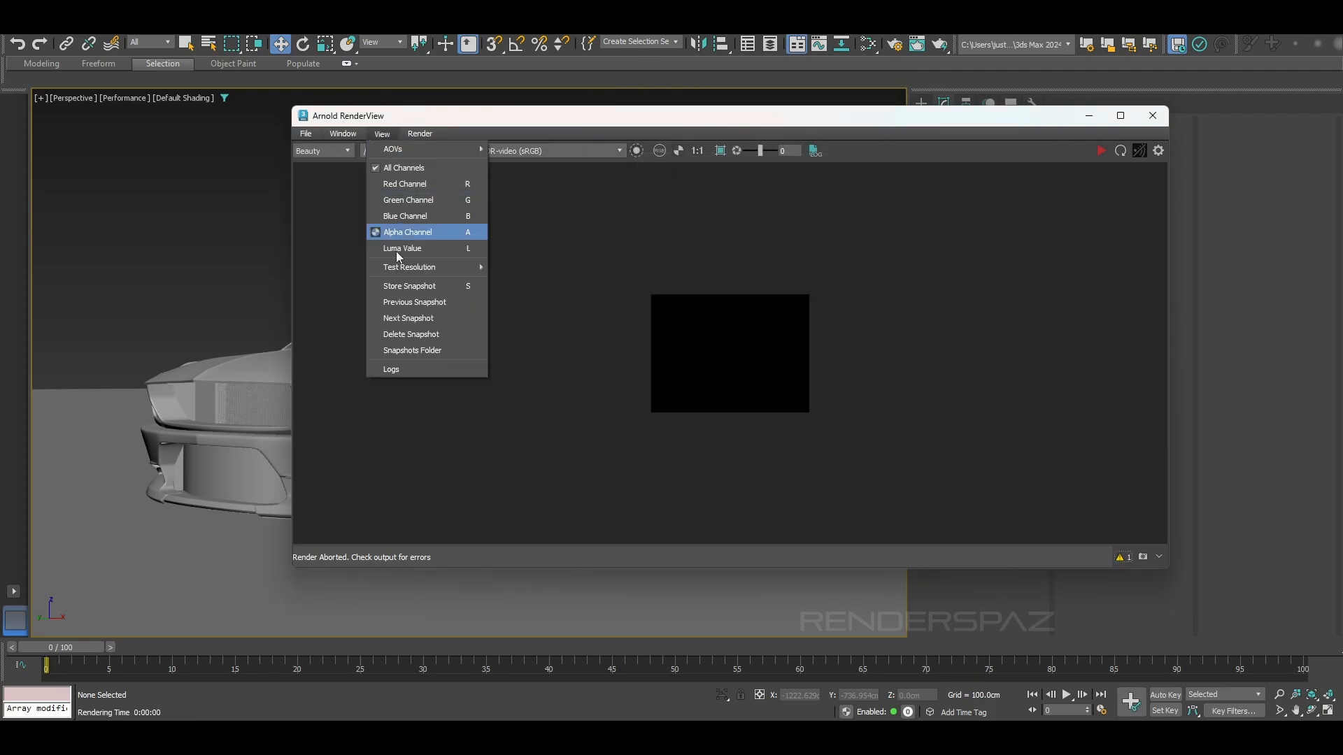
{"action": "mouse_move", "coordinate": [406, 267]}
{"action": "left_click", "coordinate": [531, 405]}
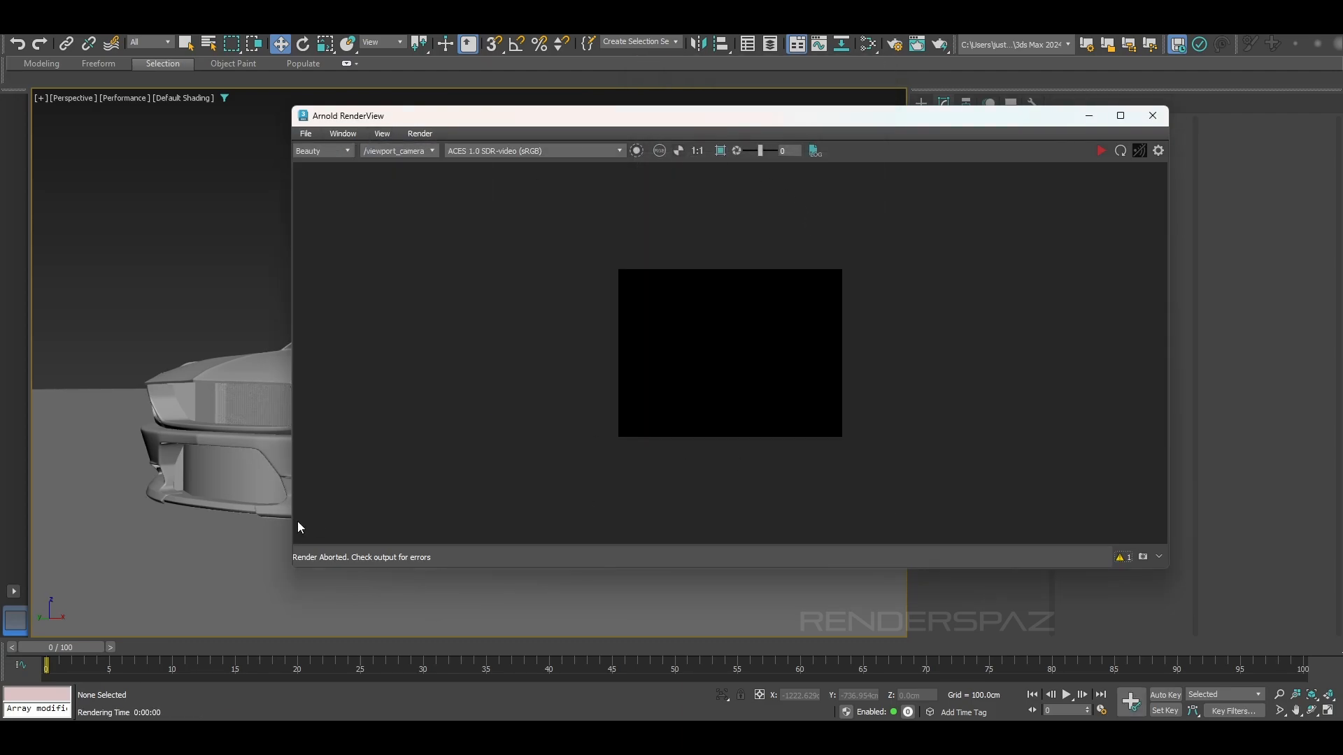
Shrink and reposition the render window over the viewport, and reapply the Fit Window Size test resolution.
{"action": "left_click_drag", "start_coordinate": [297, 570], "coordinate": [677, 421]}
{"action": "left_click_drag", "start_coordinate": [906, 127], "coordinate": [414, 173]}
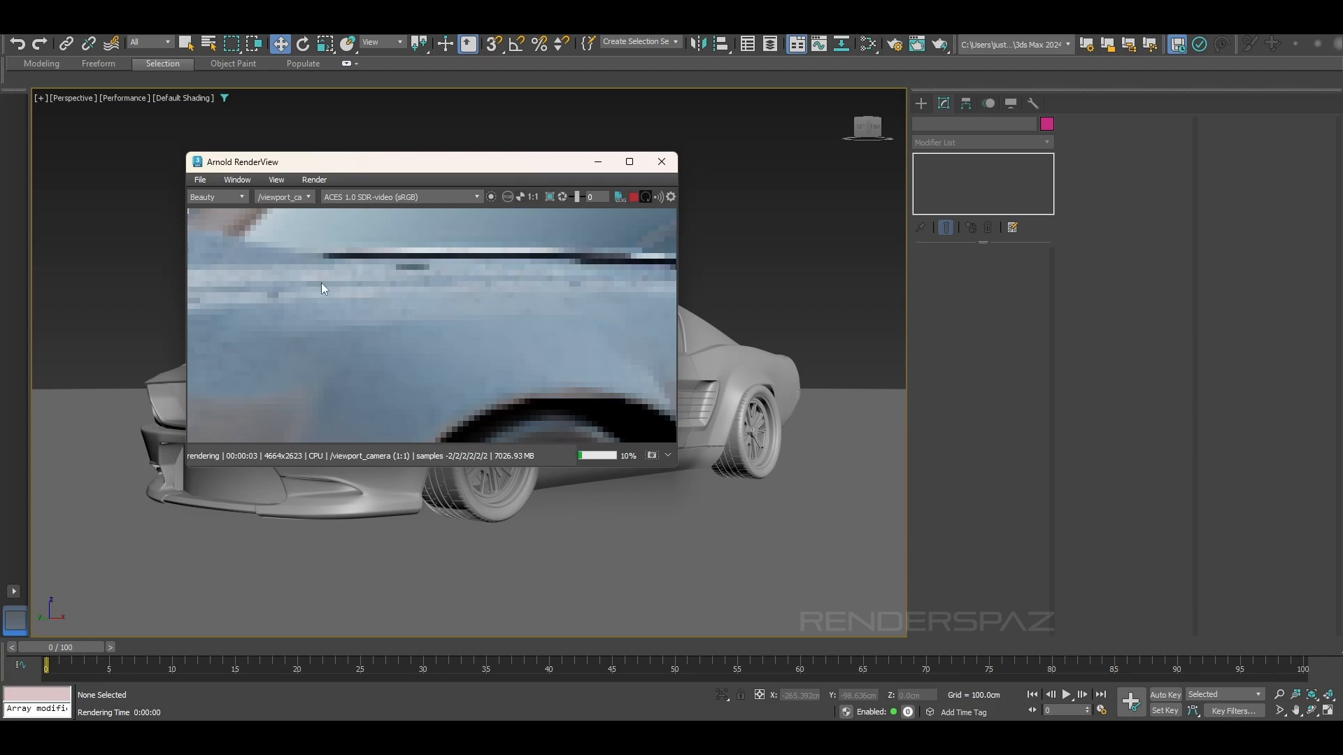
{"action": "scroll", "coordinate": [435, 293], "scroll_direction": "down", "scroll_amount": 3}
{"action": "left_click", "coordinate": [279, 180]}
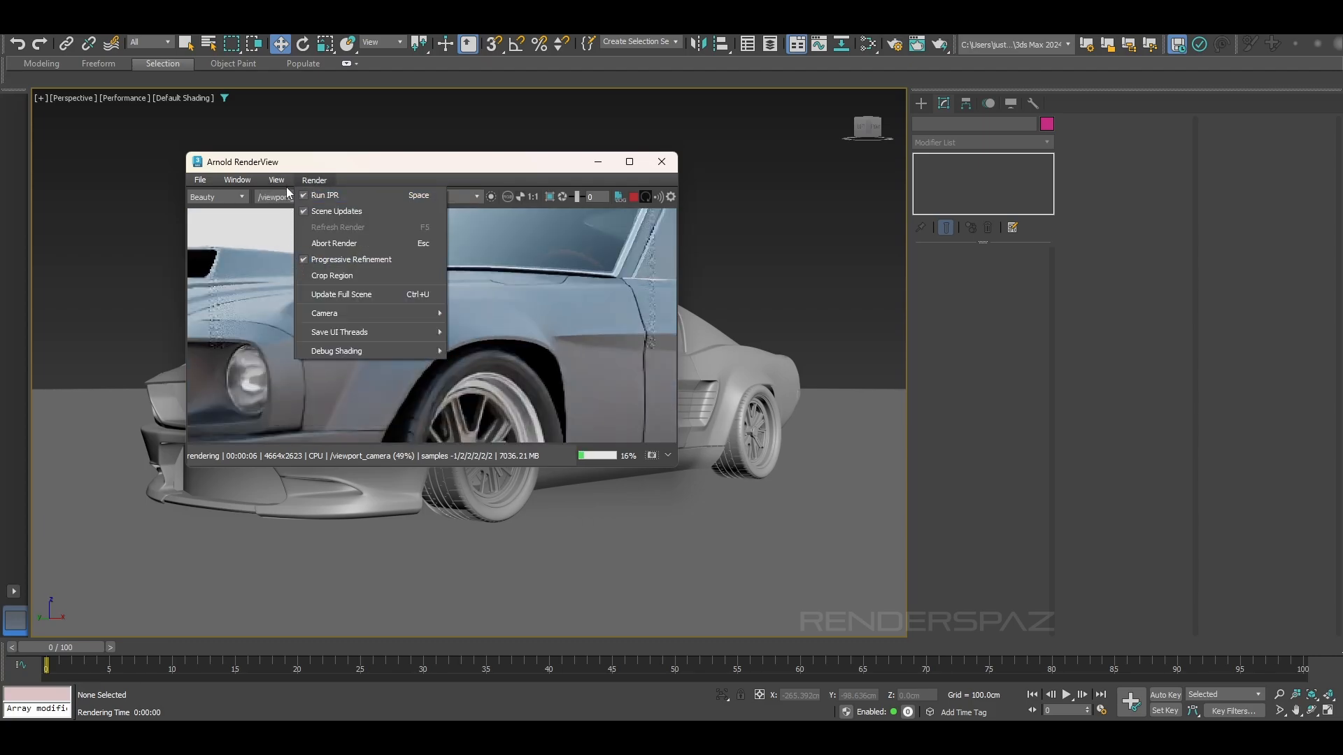
{"action": "mouse_move", "coordinate": [309, 313]}
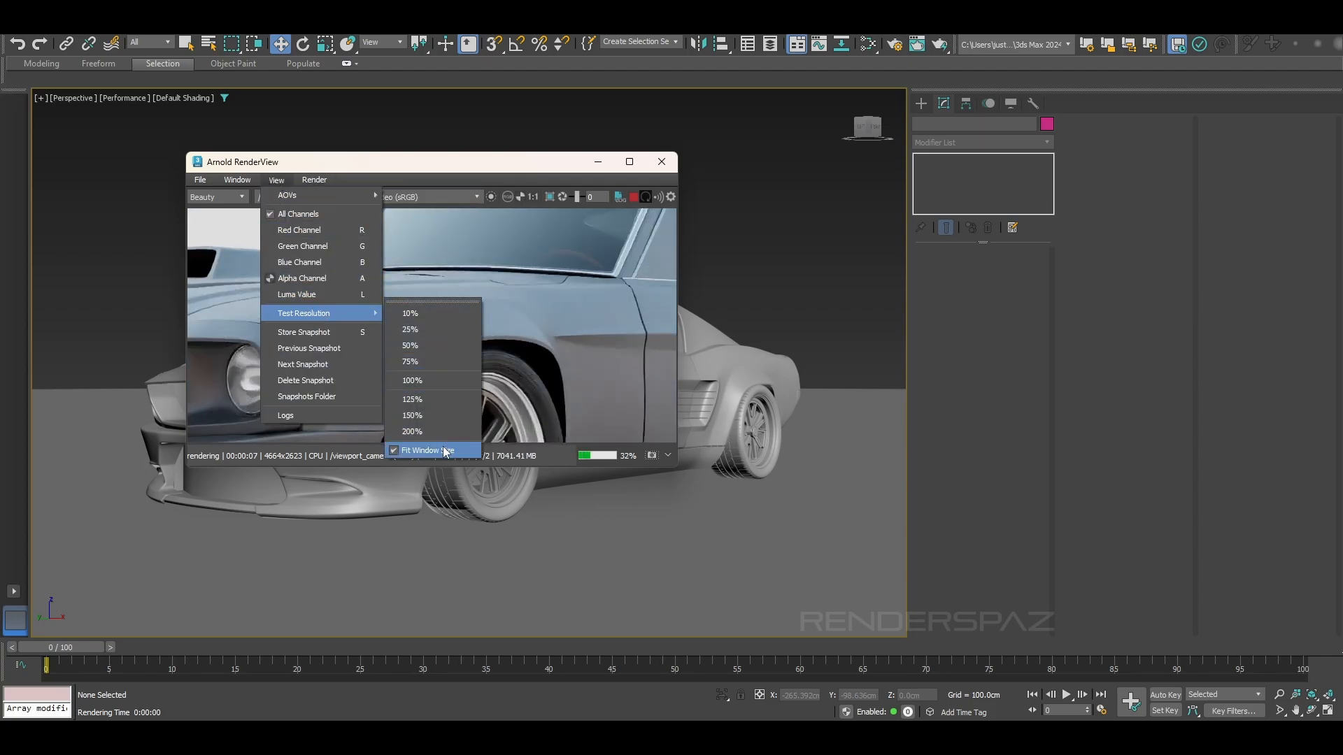
{"action": "left_click", "coordinate": [454, 428]}
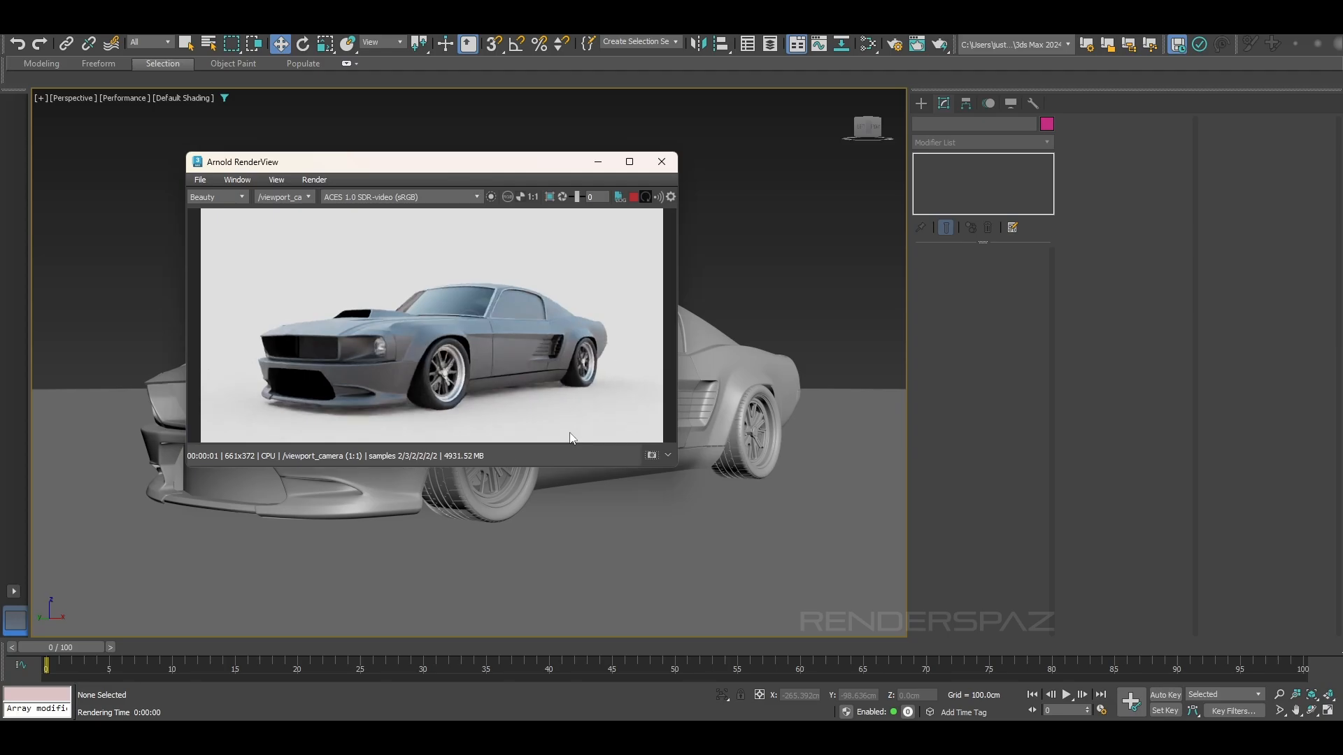
Open the Slate Material Editor for the front three-quarter view and arrange it and the render window side by side.
{"action": "middle_click_drag", "start_coordinate": [745, 521], "coordinate": [809, 555], "text": "alt"}
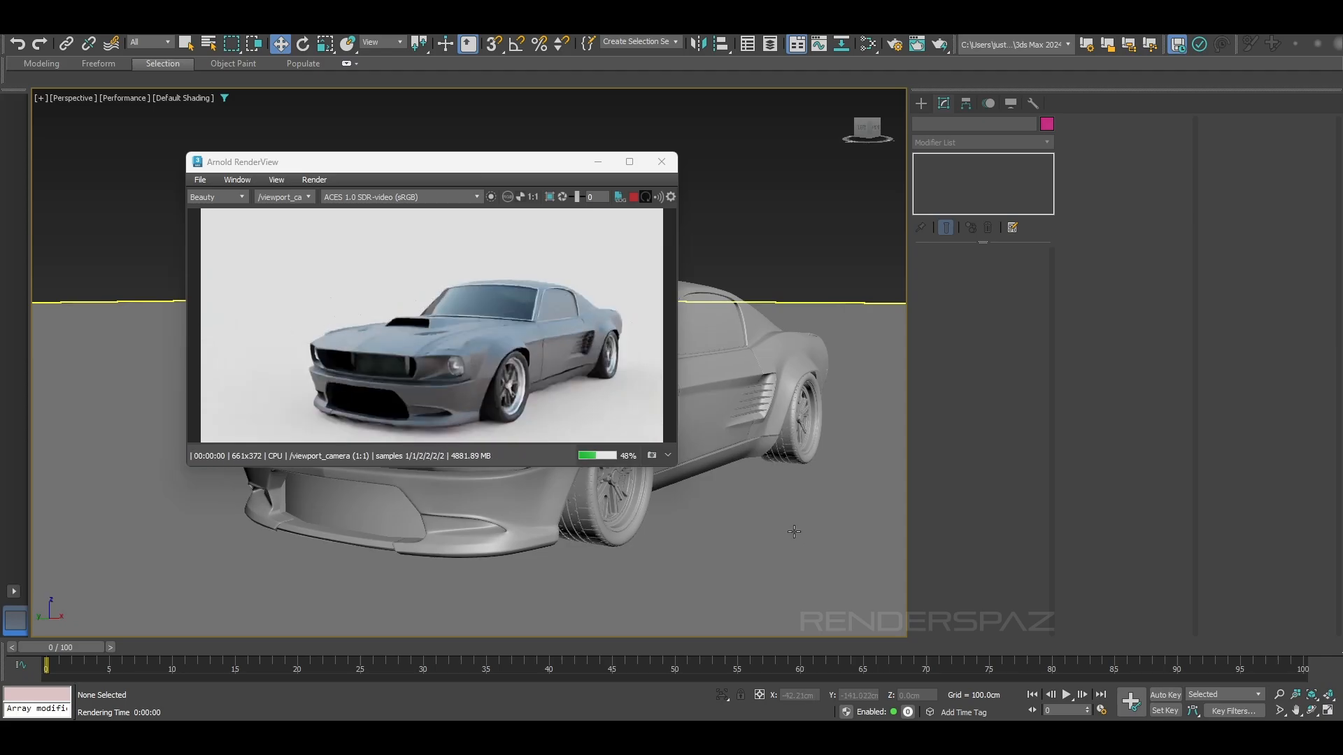
{"action": "key", "text": "m"}
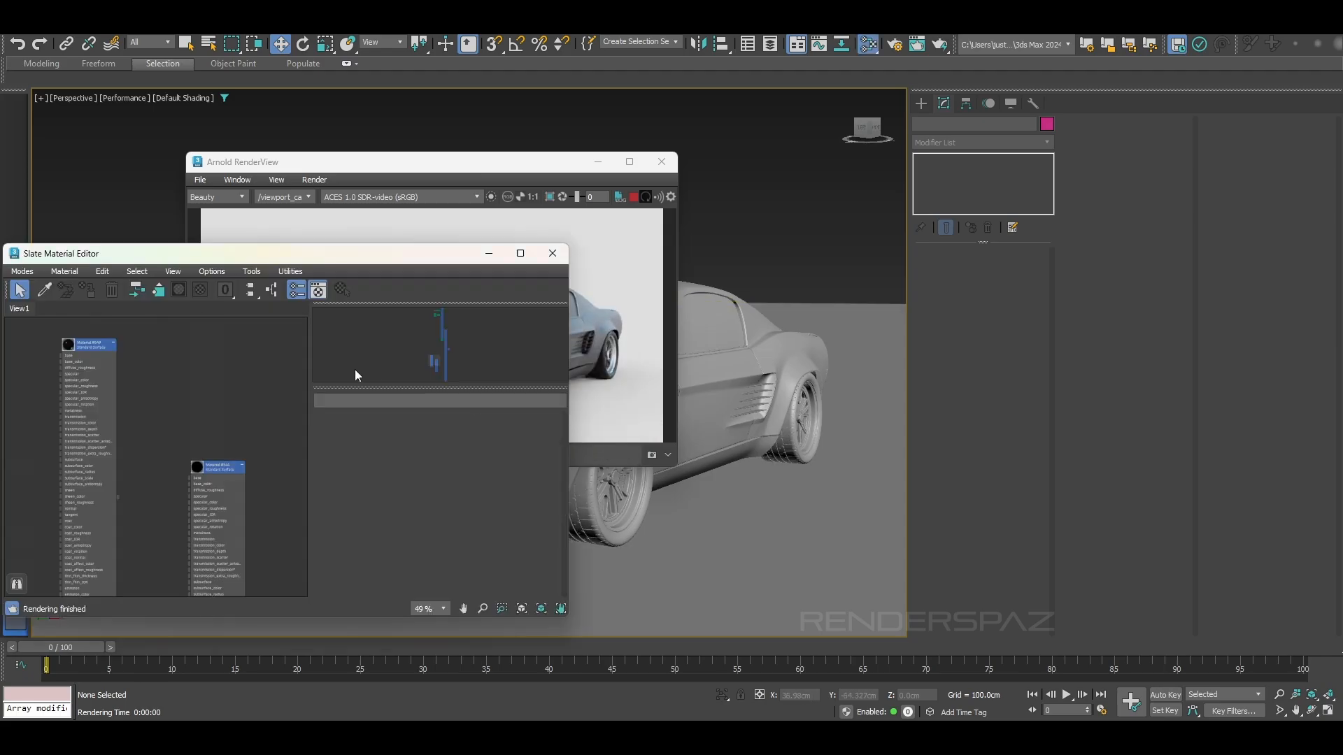
{"action": "left_click_drag", "start_coordinate": [323, 256], "coordinate": [961, 232]}
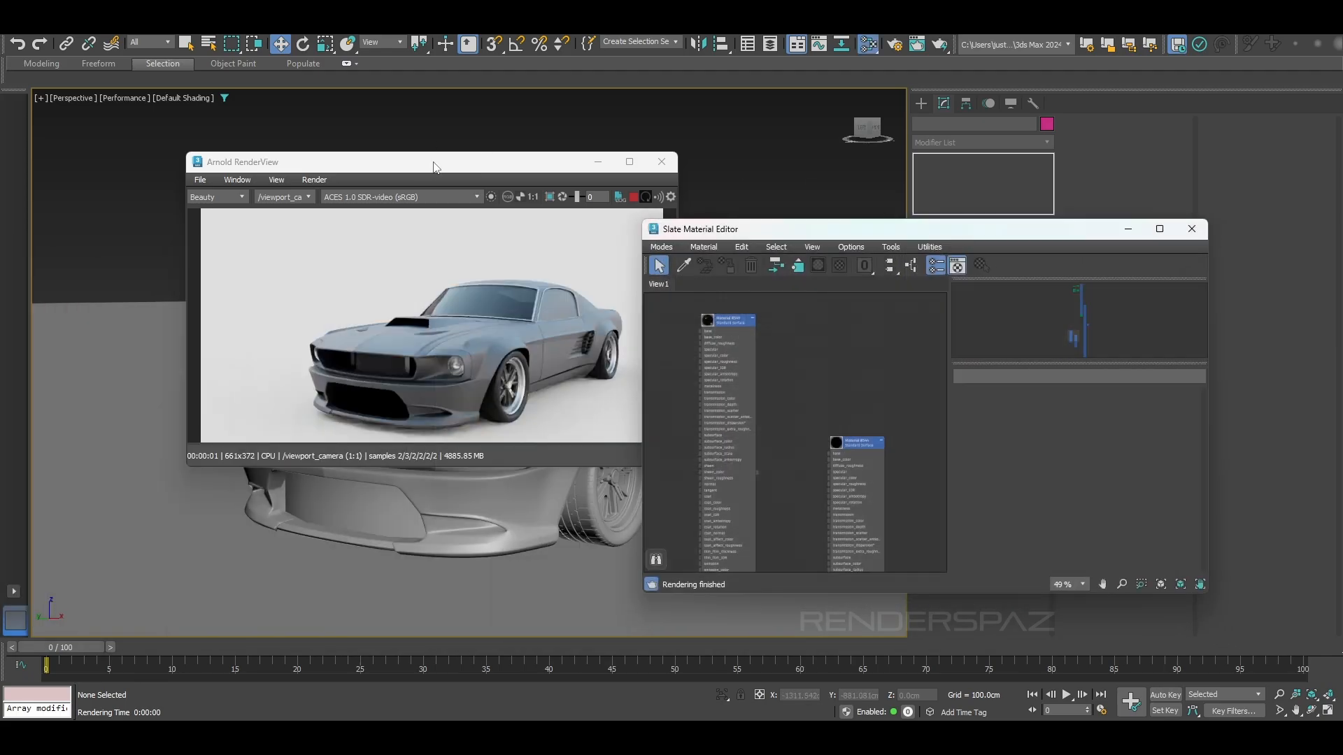
{"action": "left_click_drag", "start_coordinate": [434, 168], "coordinate": [268, 135]}
Sample the windshield's material into the material graph and select the car body.
{"action": "left_click", "coordinate": [684, 266]}
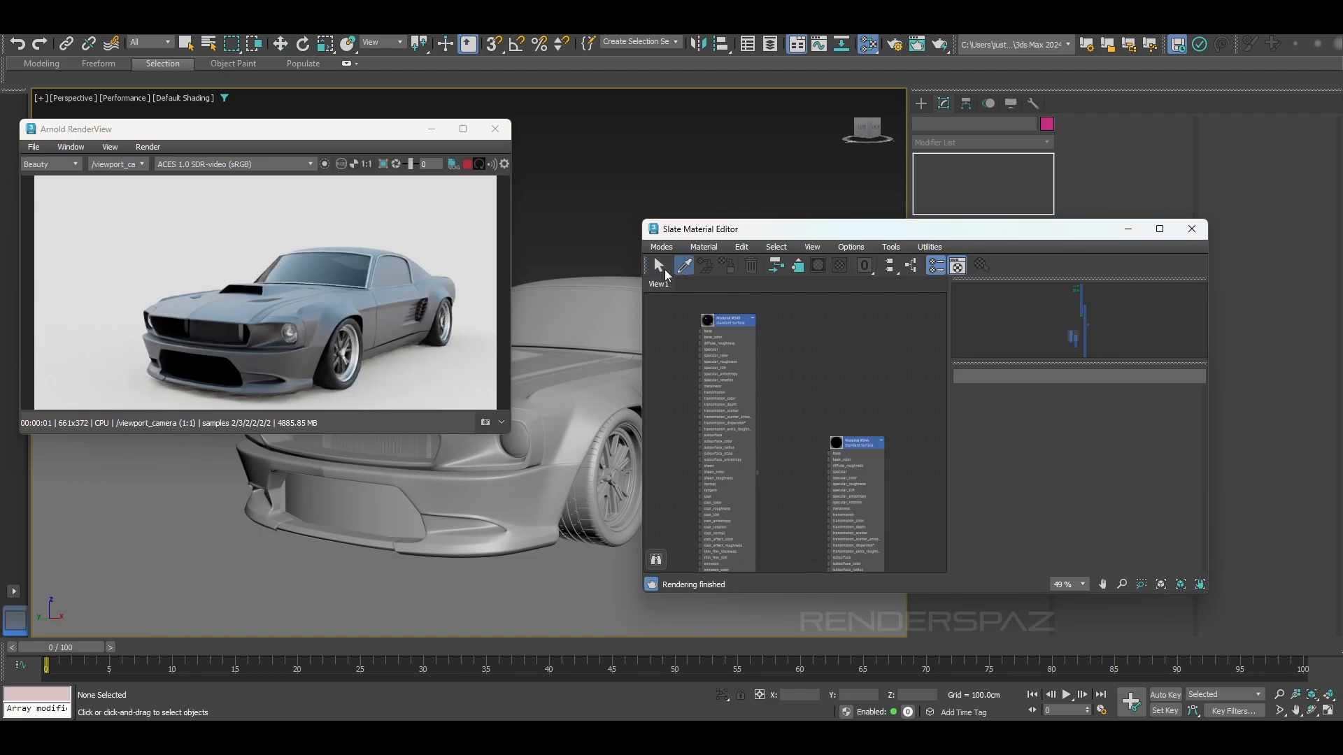
{"action": "left_click", "coordinate": [603, 319]}
{"action": "middle_click_drag", "start_coordinate": [572, 329], "coordinate": [444, 334]}
{"action": "left_click", "coordinate": [573, 382]}
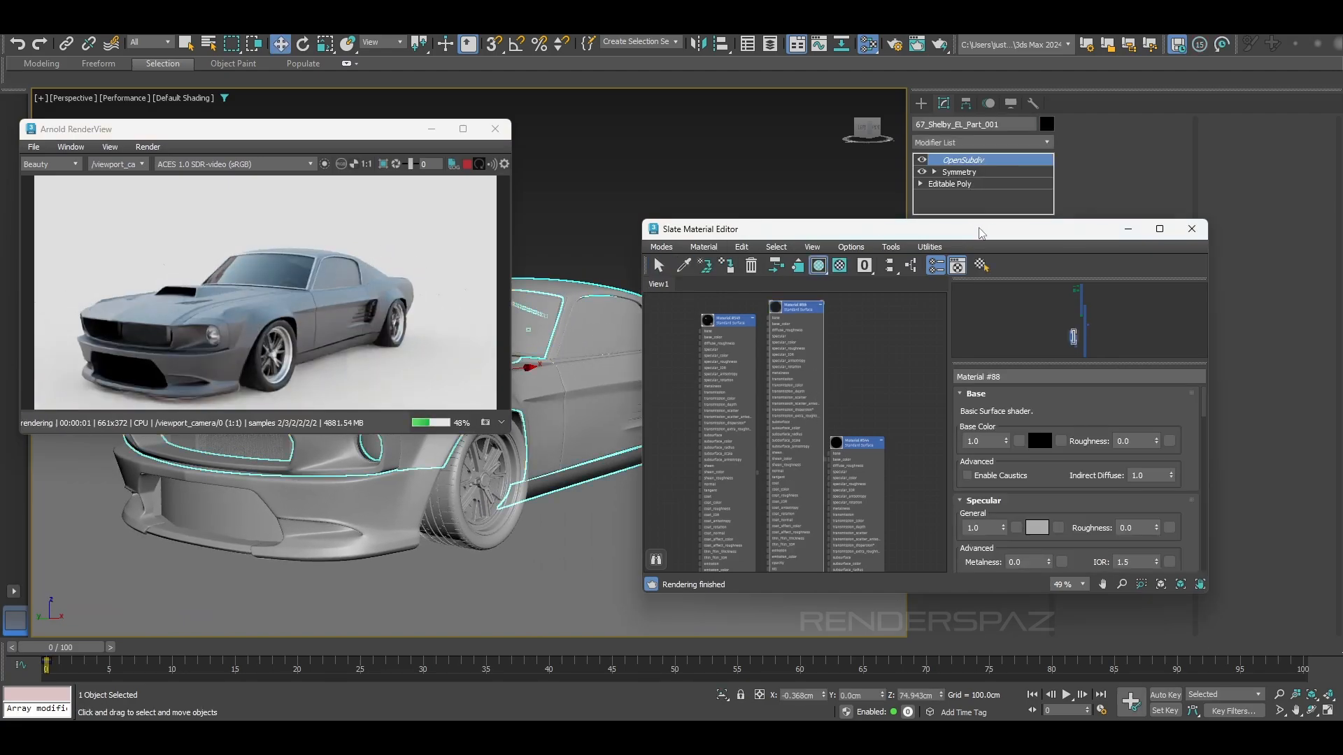
Select the side window glass element of the body's base mesh and pick Material #549 for it.
{"action": "mouse_move", "coordinate": [979, 228]}
{"action": "left_mouse_down"}
{"action": "mouse_move", "coordinate": [1018, 255]}
{"action": "mouse_move", "coordinate": [1032, 375]}
{"action": "left_mouse_up"}
{"action": "left_click", "coordinate": [950, 183]}
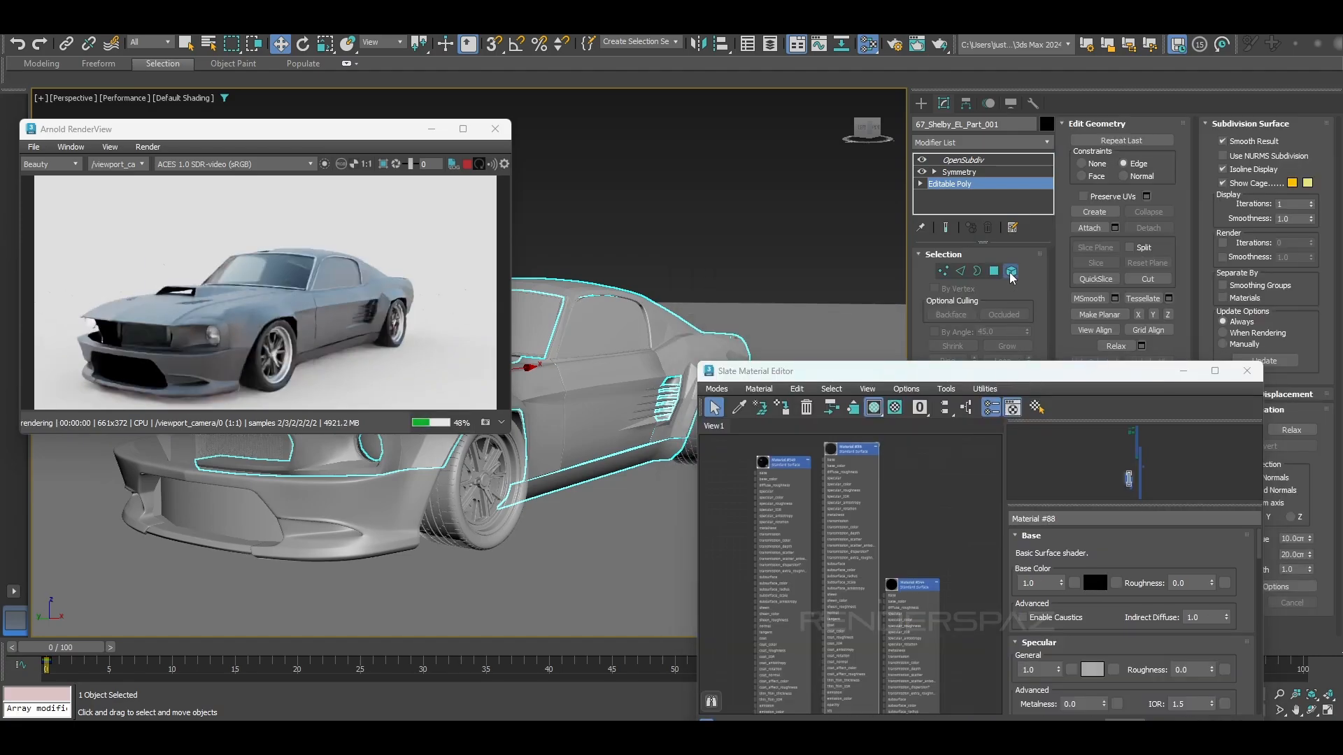
{"action": "left_click", "coordinate": [1011, 271]}
{"action": "left_click", "coordinate": [615, 332]}
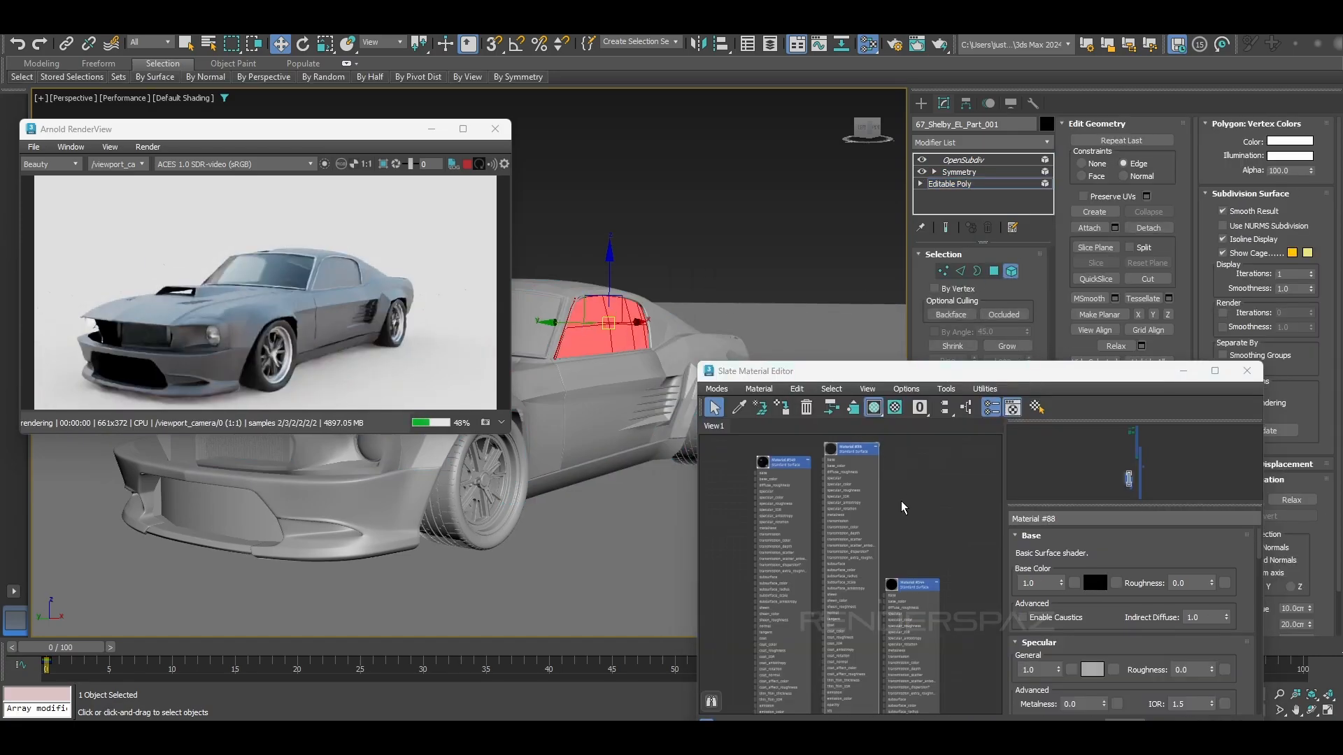
{"action": "left_click", "coordinate": [782, 463]}
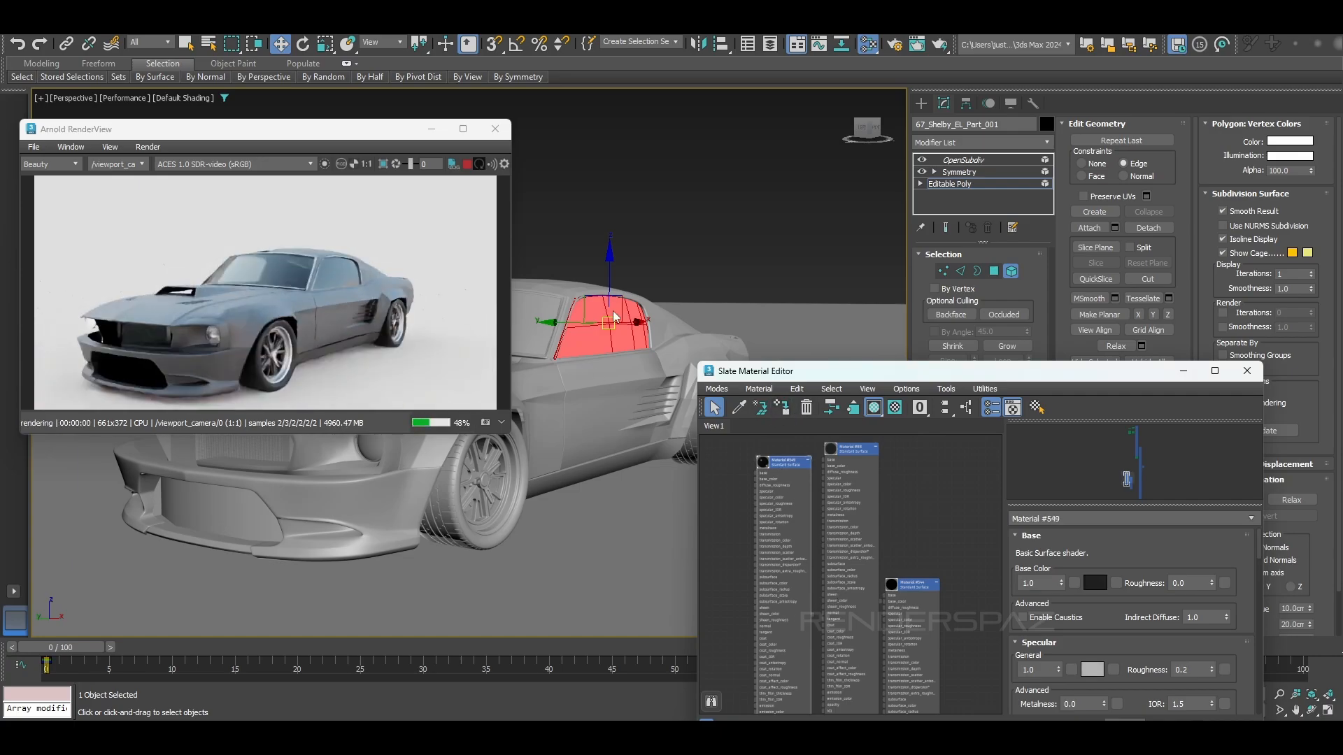
Exit element editing on the body and close the Slate Material Editor.
{"action": "scroll", "coordinate": [613, 311], "scroll_direction": "up", "scroll_amount": 4}
{"action": "middle_click_drag", "start_coordinate": [608, 344], "coordinate": [650, 335], "text": "alt"}
{"action": "left_click", "coordinate": [1012, 271]}
{"action": "left_click", "coordinate": [738, 195]}
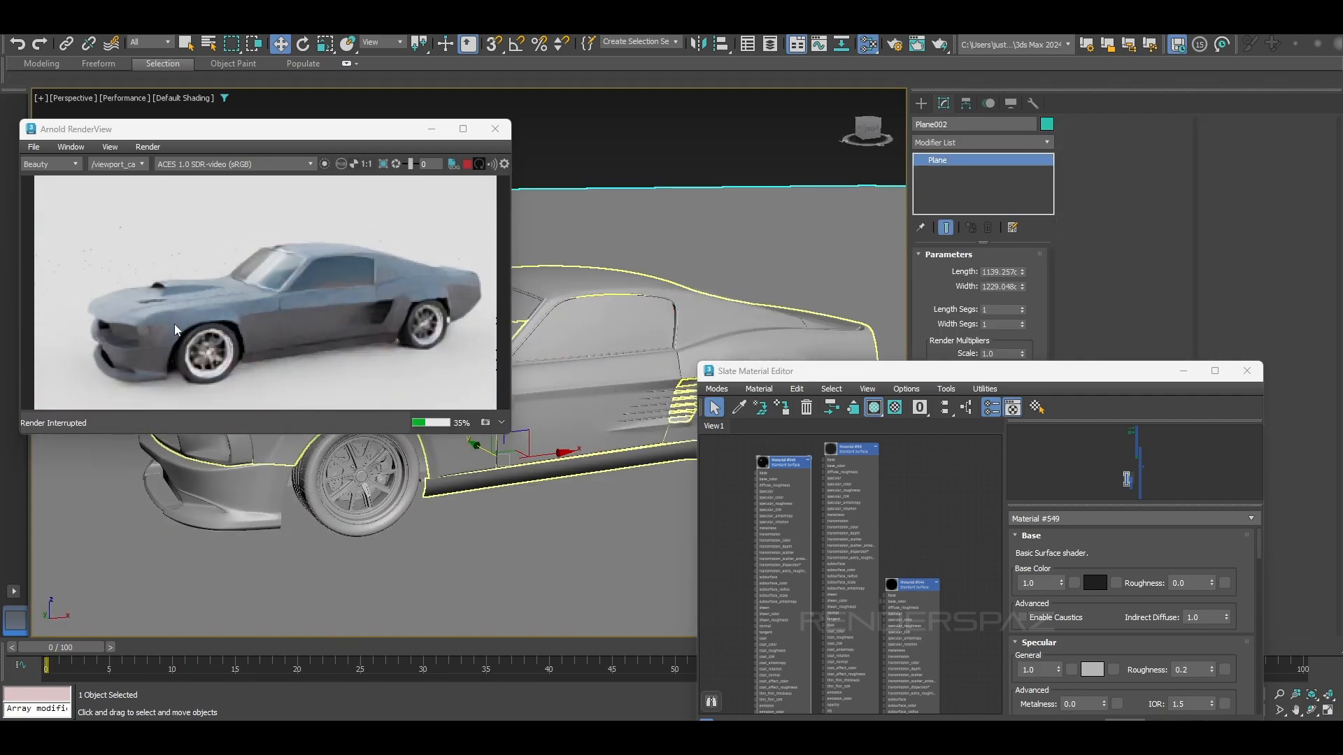
{"action": "key", "text": "ctrl+z"}
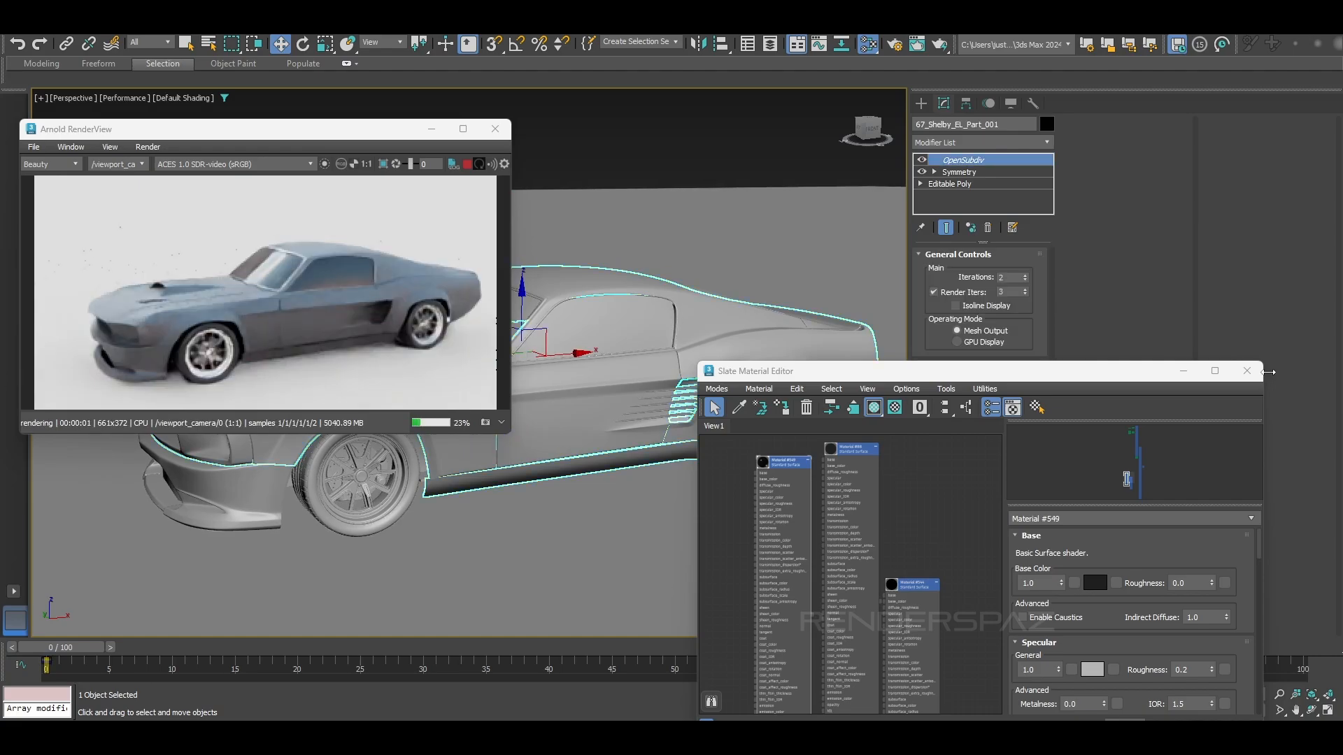
{"action": "left_click", "coordinate": [1248, 371]}
Examine the windshield and side window glass in the live render from the side and front three-quarter angles.
{"action": "left_click", "coordinate": [754, 225]}
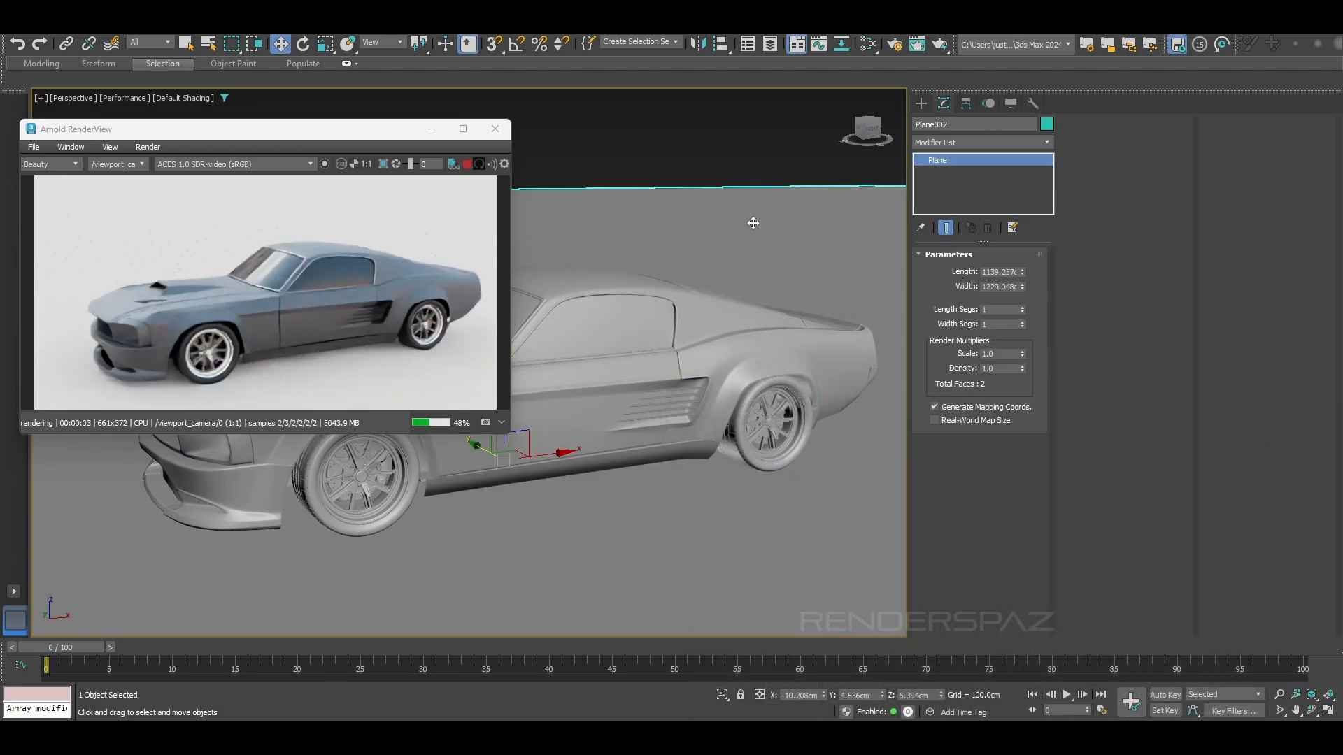
{"action": "middle_click_drag", "start_coordinate": [862, 369], "coordinate": [823, 355], "text": "alt"}
{"action": "middle_click_drag", "start_coordinate": [649, 329], "coordinate": [725, 323]}
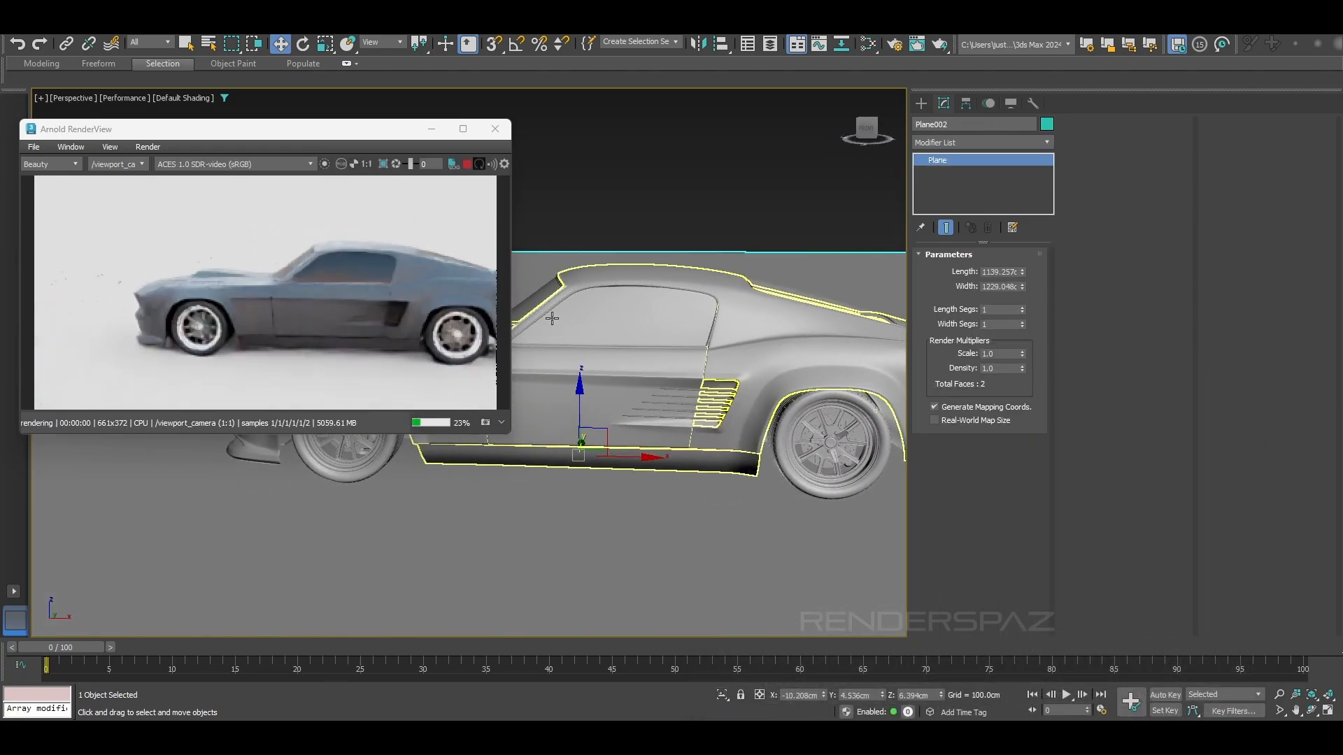
{"action": "scroll", "coordinate": [696, 363], "scroll_direction": "up", "scroll_amount": 3}
{"action": "middle_click_drag", "start_coordinate": [677, 342], "coordinate": [747, 336], "text": "alt"}
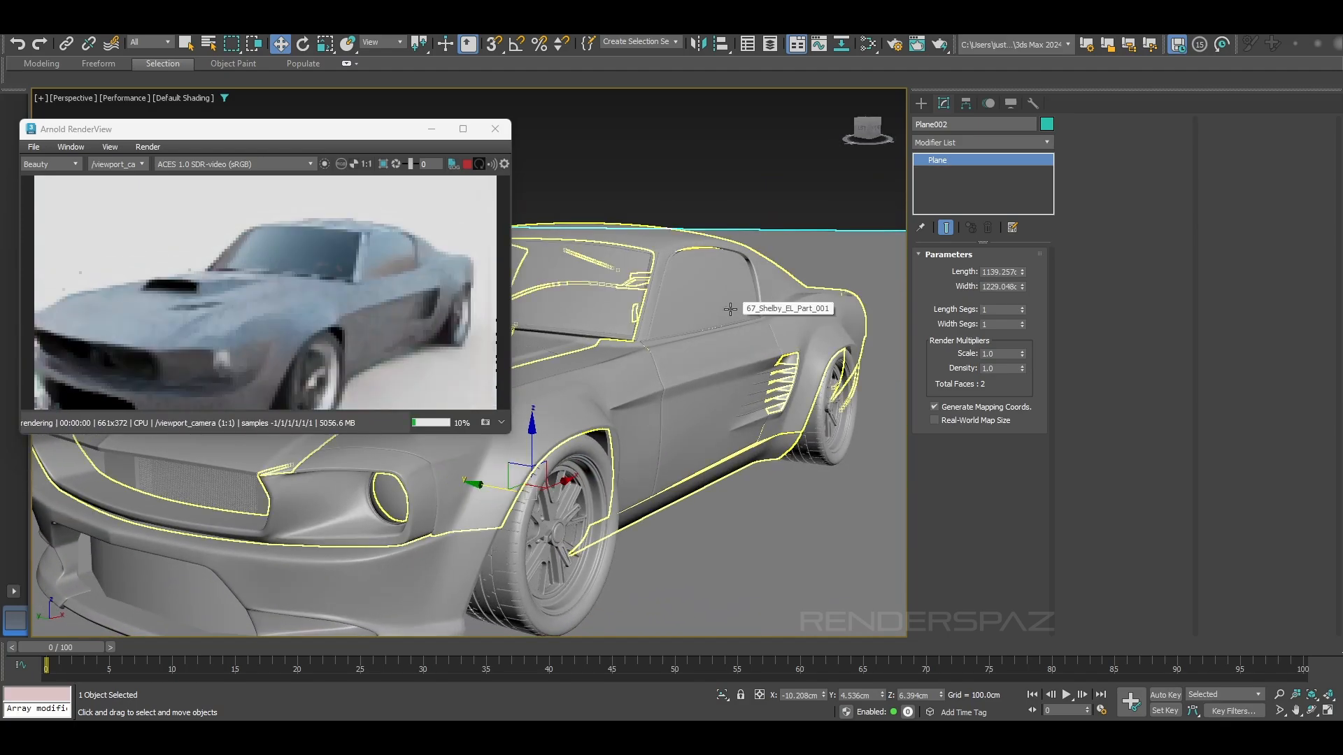
{"action": "scroll", "coordinate": [700, 312], "scroll_direction": "up", "scroll_amount": 3}
{"action": "scroll", "coordinate": [726, 329], "scroll_direction": "up", "scroll_amount": 2}
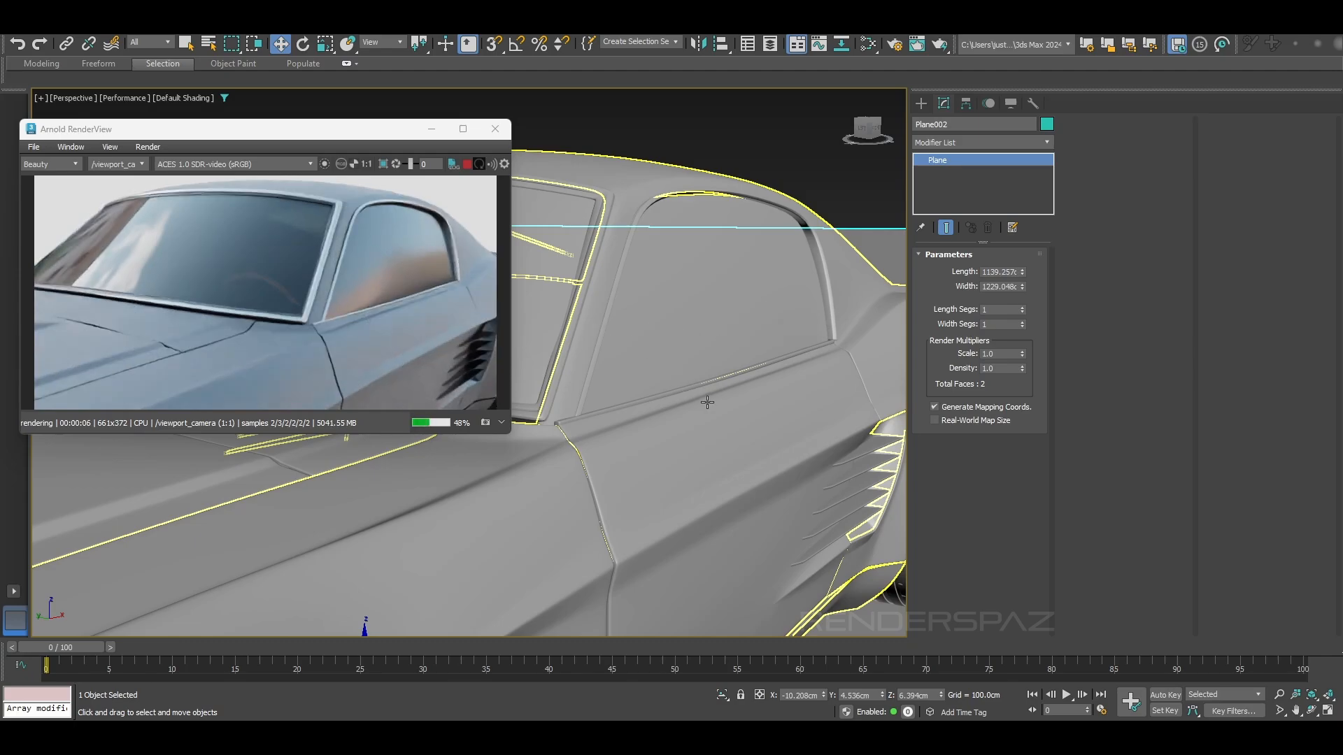
{"action": "mouse_move", "coordinate": [707, 402]}
{"action": "middle_mouse_down", "text": "alt"}
{"action": "mouse_move", "coordinate": [611, 405]}
{"action": "mouse_move", "coordinate": [696, 359]}
{"action": "mouse_move", "coordinate": [670, 386]}
{"action": "mouse_move", "coordinate": [695, 403]}
{"action": "middle_mouse_up", "text": "alt"}
{"action": "scroll", "coordinate": [633, 397], "scroll_direction": "down", "scroll_amount": 4}
Reopen the Slate Material Editor and load the Material #88 node's parameters.
{"action": "left_click", "coordinate": [635, 357]}
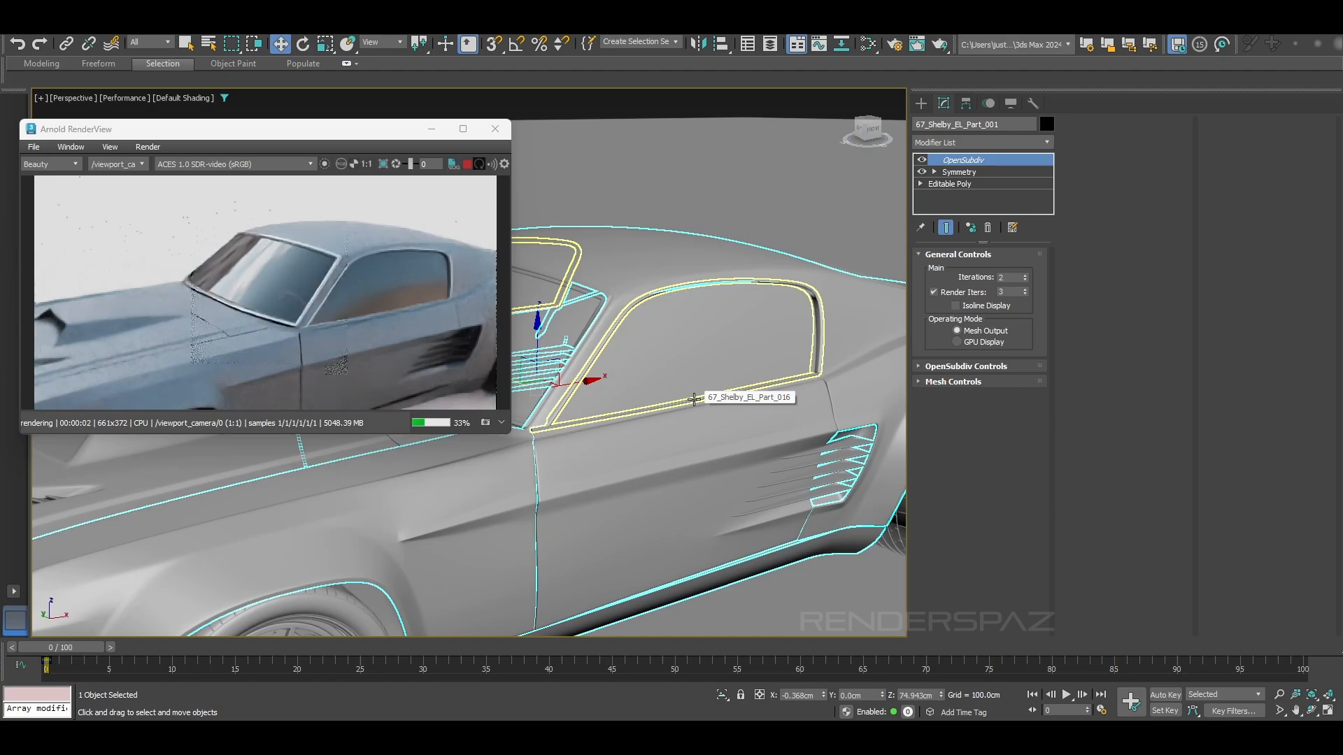
{"action": "key", "text": "m"}
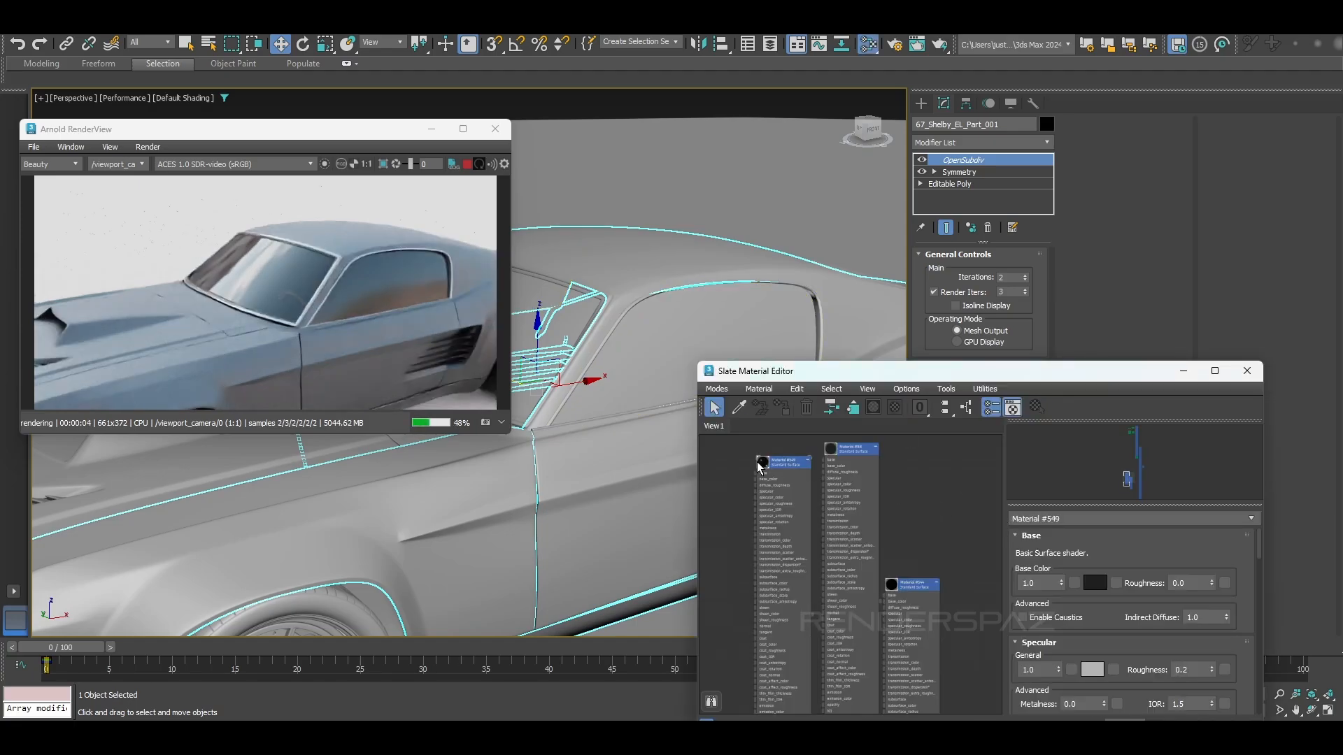
{"action": "left_click", "coordinate": [566, 326]}
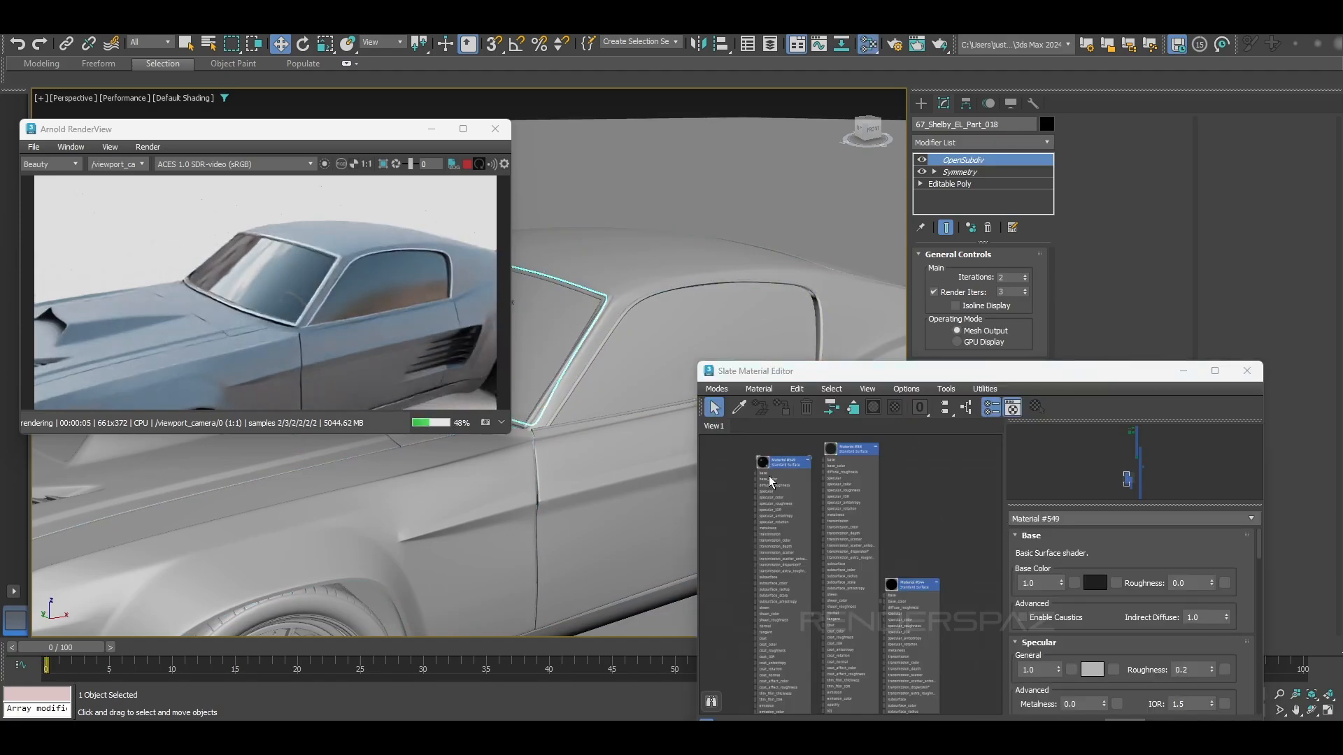
{"action": "scroll", "coordinate": [769, 475], "scroll_direction": "up", "scroll_amount": 3}
{"action": "middle_click_drag", "start_coordinate": [927, 615], "coordinate": [651, 439]}
{"action": "middle_click_drag", "start_coordinate": [768, 518], "coordinate": [914, 754]}
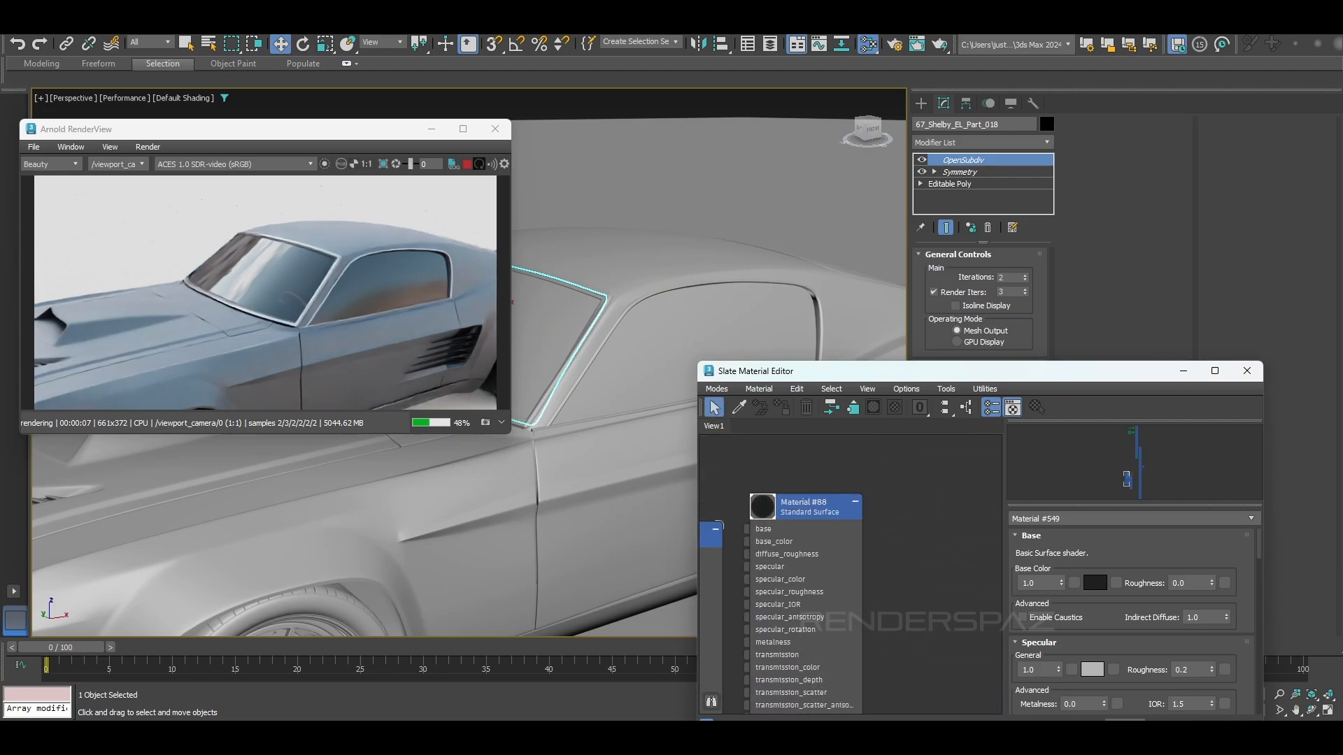
{"action": "double_click", "coordinate": [789, 504]}
Select the side window glass element of the body's base mesh and assign Material #88 to it.
{"action": "left_click", "coordinate": [648, 249]}
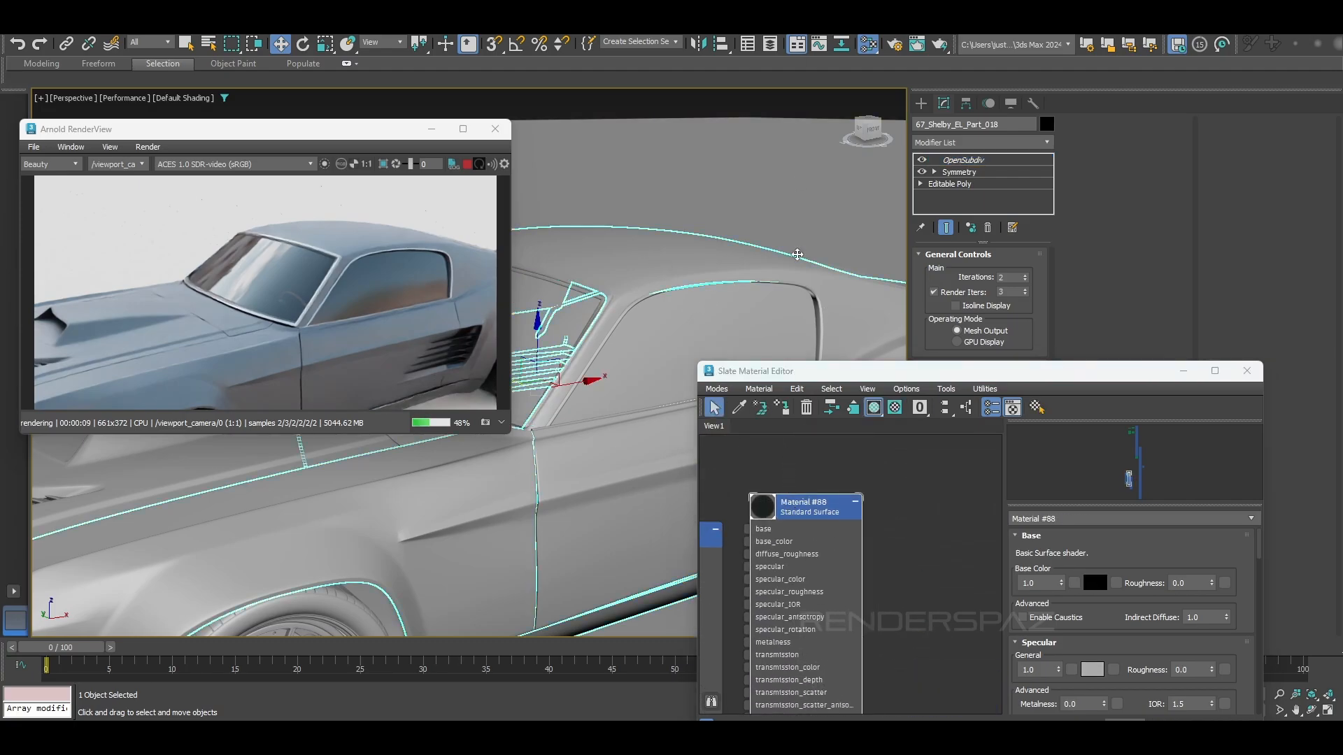
{"action": "left_click", "coordinate": [952, 183]}
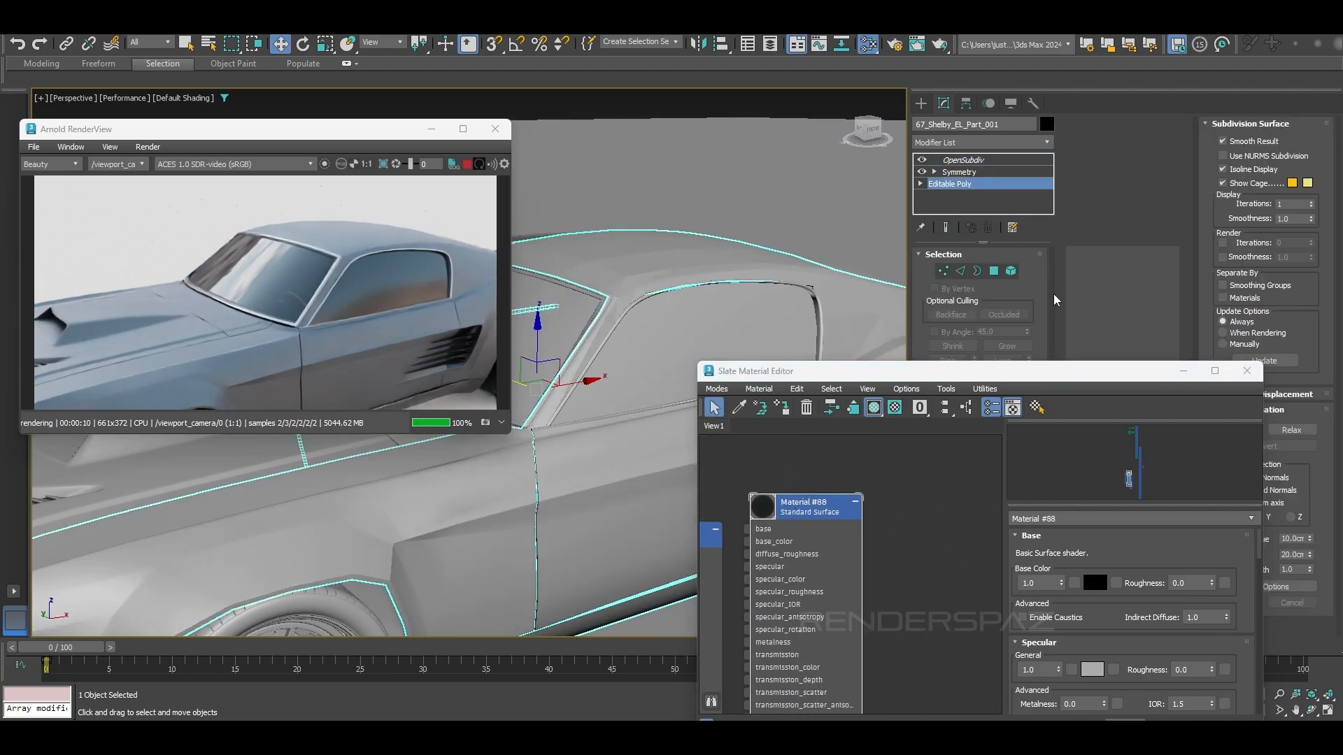
{"action": "left_click", "coordinate": [1010, 273]}
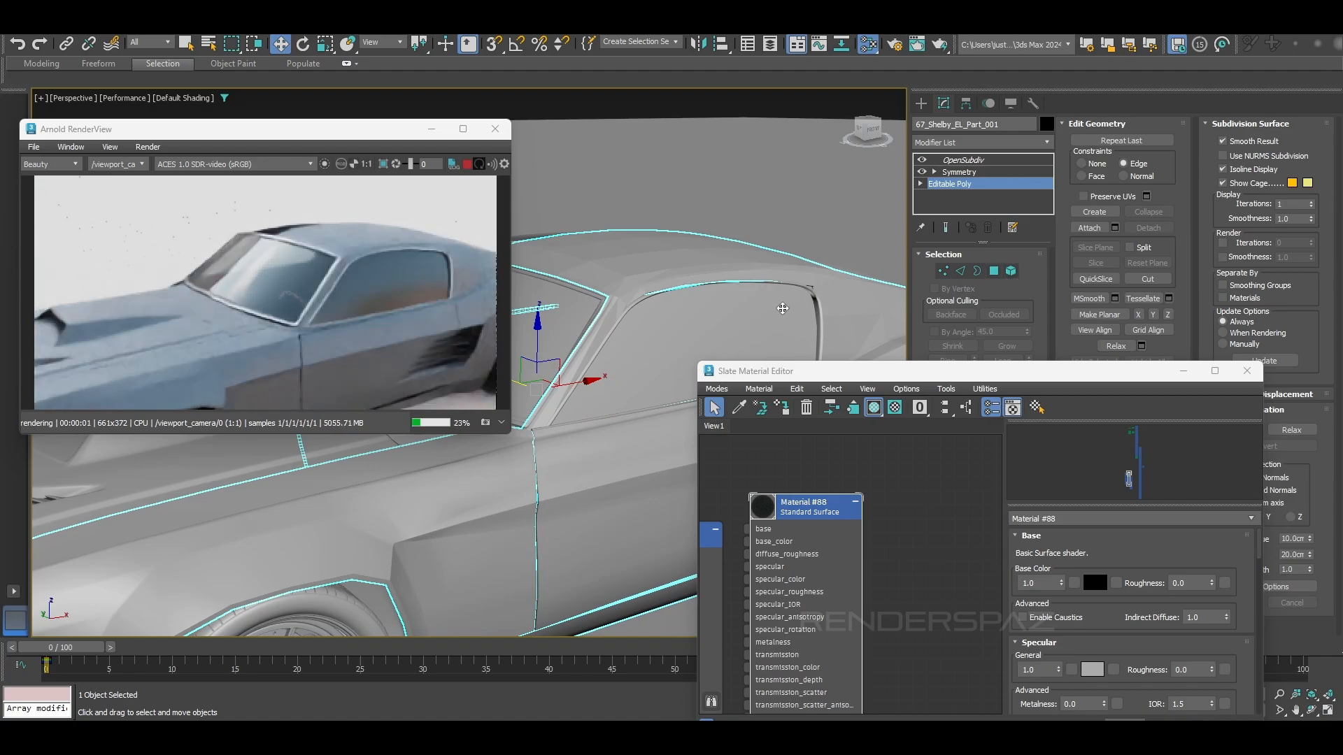
{"action": "left_click", "coordinate": [963, 160]}
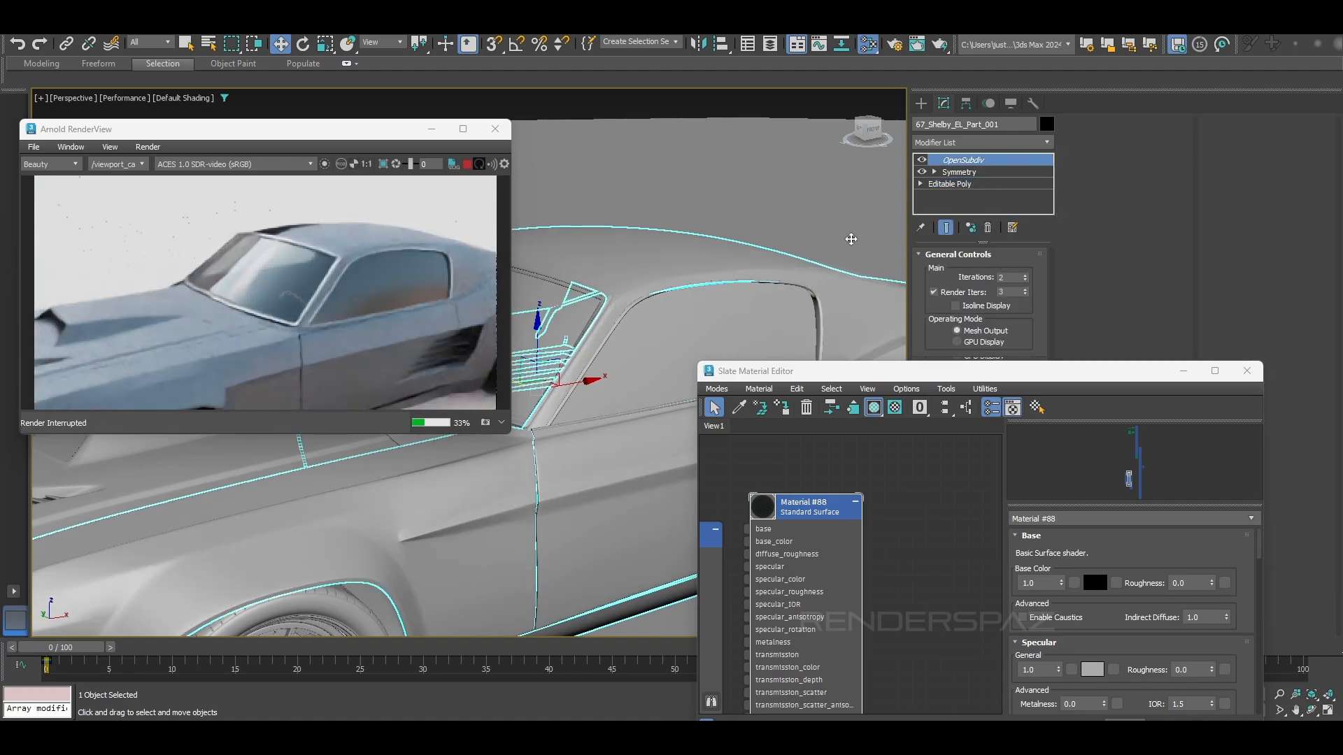
{"action": "left_click", "coordinate": [950, 184]}
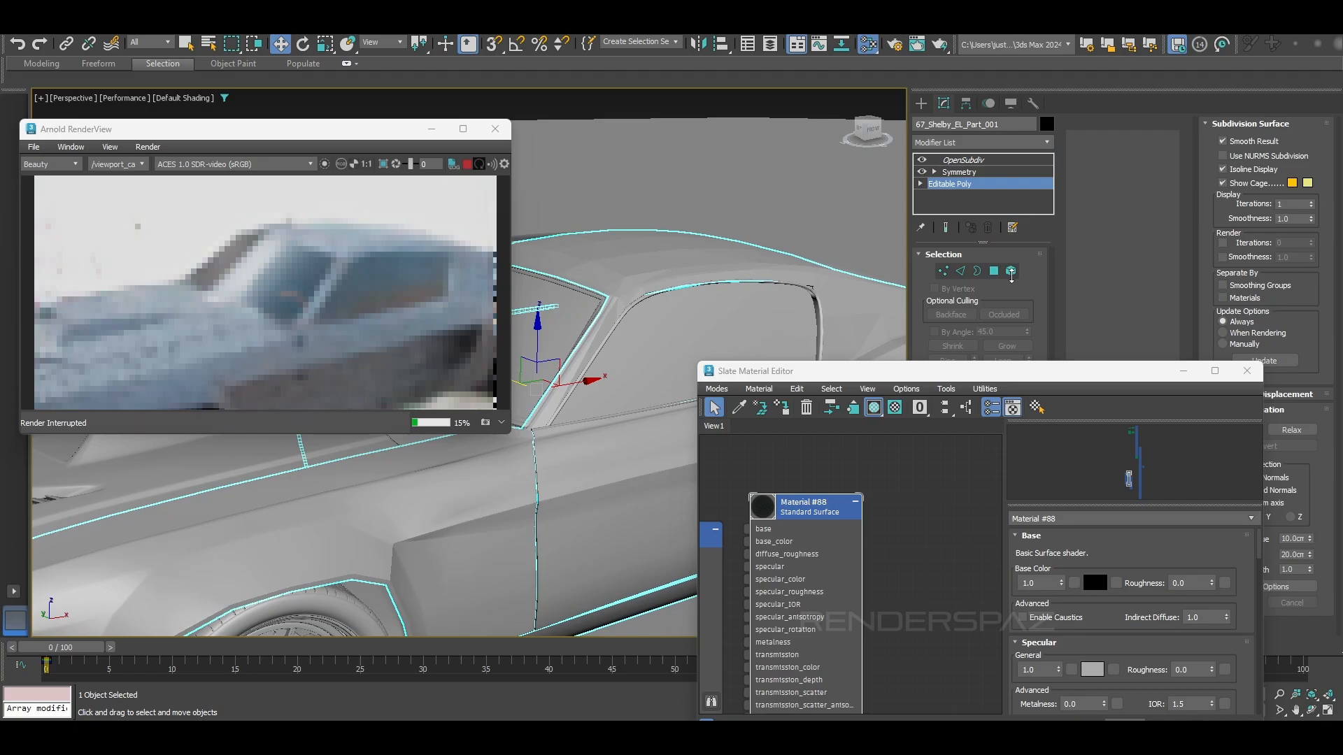
{"action": "left_click", "coordinate": [1011, 271]}
{"action": "left_click", "coordinate": [743, 333]}
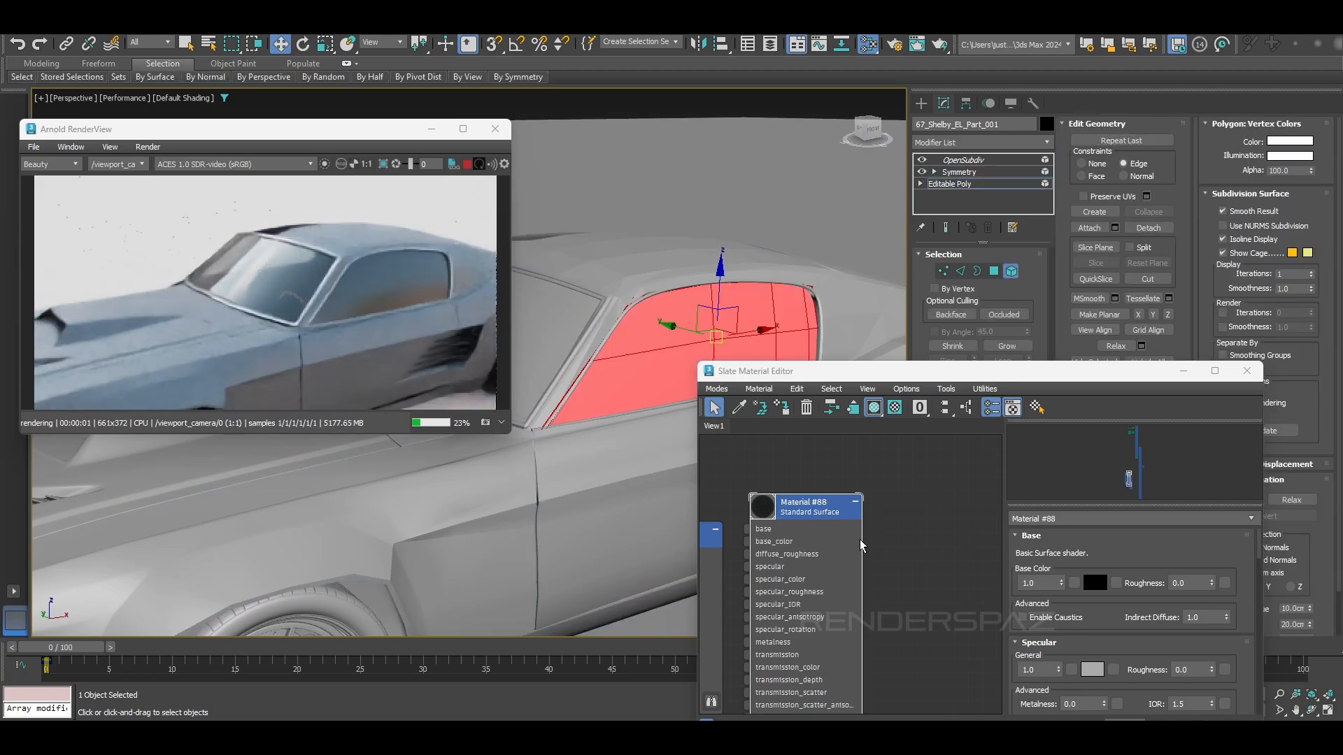
{"action": "left_click", "coordinate": [787, 411]}
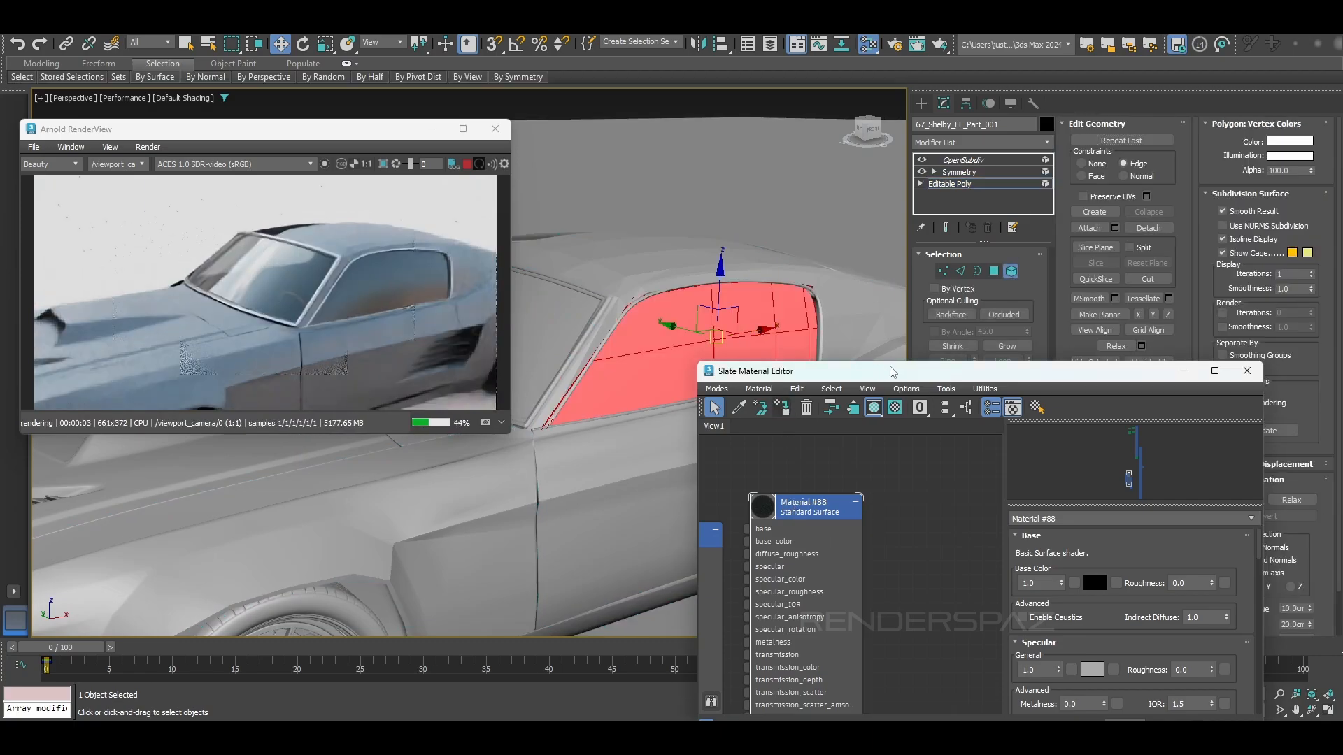
Close the Slate Material Editor and exit element editing on the body.
{"action": "left_click", "coordinate": [1248, 371]}
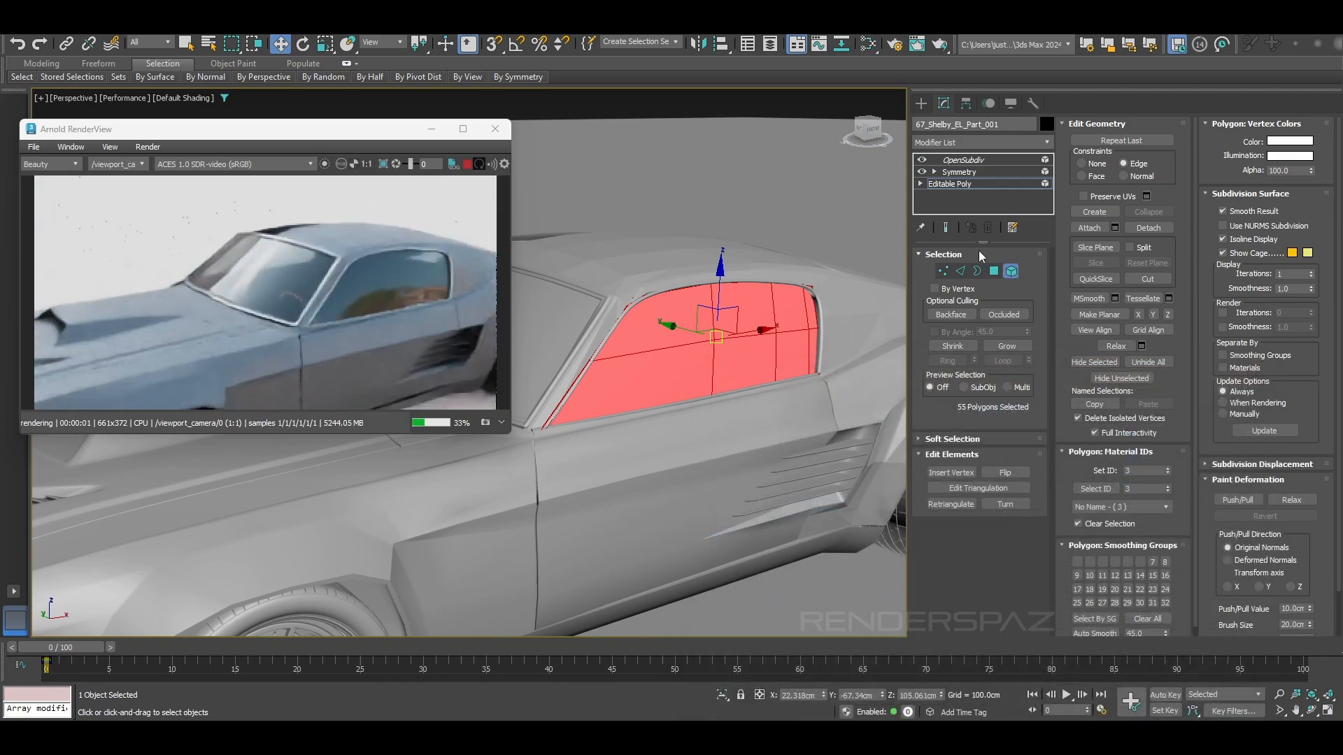
{"action": "left_click", "coordinate": [840, 211]}
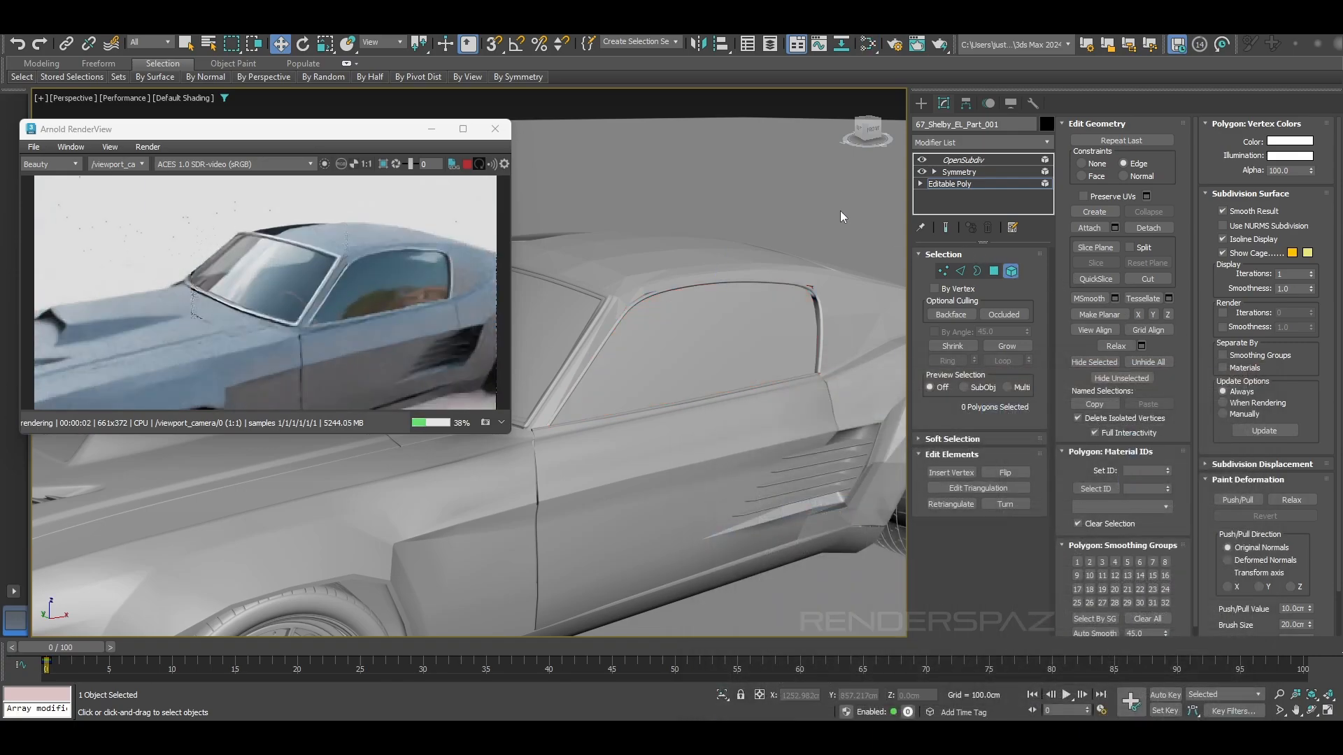
{"action": "left_click", "coordinate": [1010, 270]}
{"action": "left_click", "coordinate": [769, 156]}
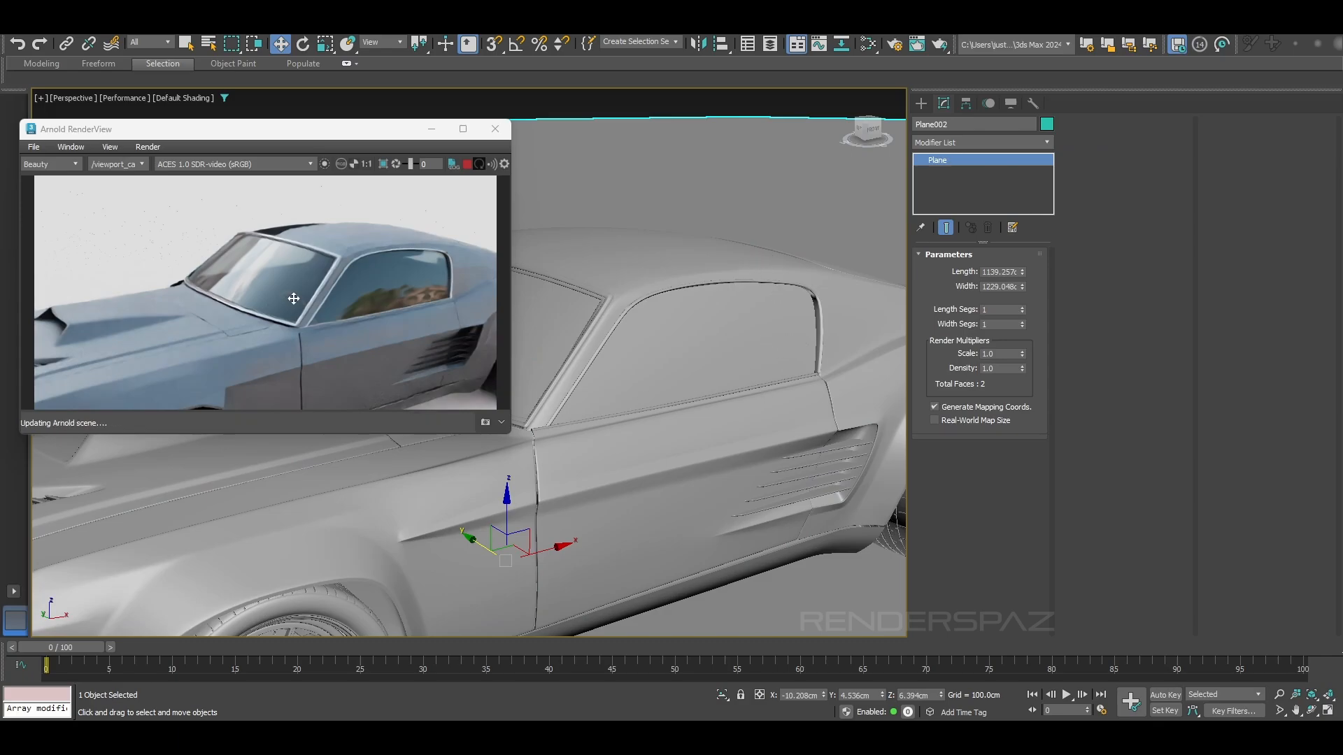
Examine the car's side, rear and front in the live render.
{"action": "scroll", "coordinate": [765, 386], "scroll_direction": "down", "scroll_amount": 5}
{"action": "middle_click_drag", "start_coordinate": [765, 387], "coordinate": [661, 384], "text": "alt"}
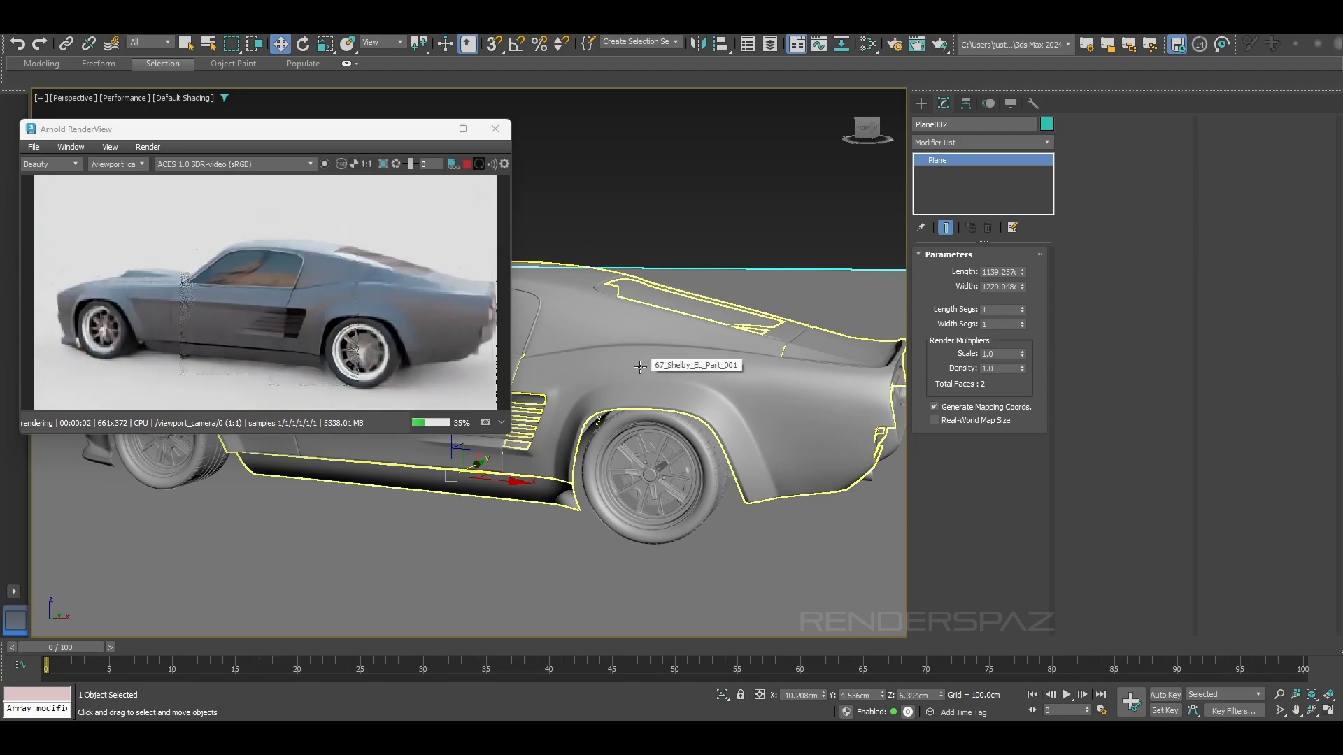
{"action": "middle_click_drag", "start_coordinate": [639, 366], "coordinate": [501, 412], "text": "alt"}
{"action": "left_click_drag", "start_coordinate": [295, 306], "coordinate": [284, 287]}
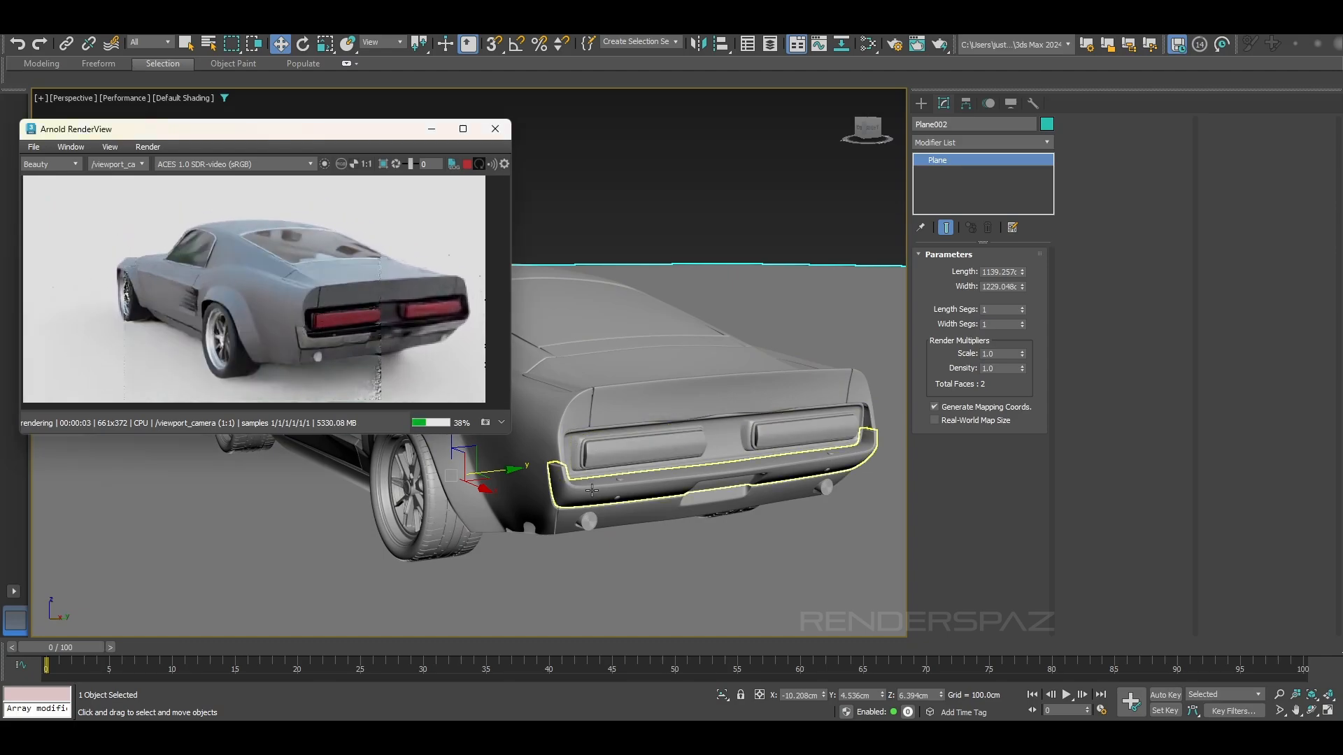
{"action": "middle_click_drag", "start_coordinate": [683, 578], "coordinate": [633, 485], "text": "alt"}
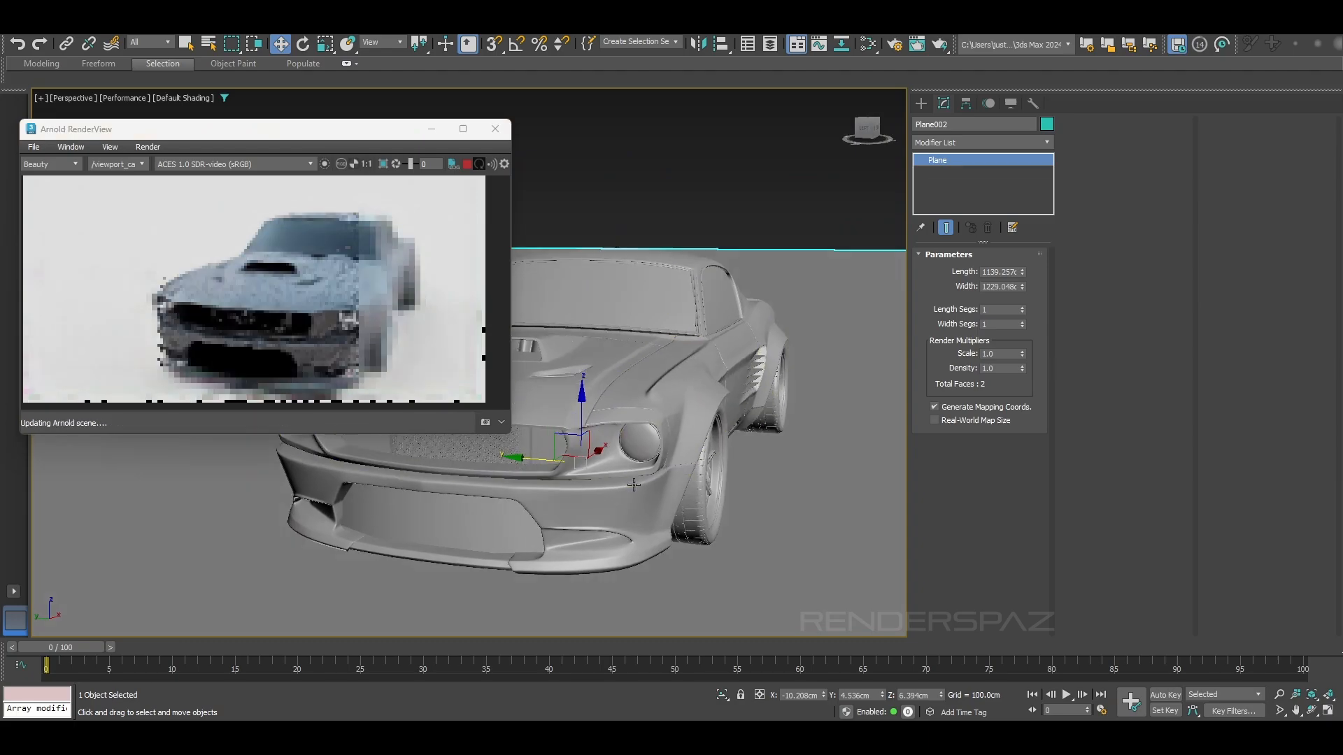
Select the windshield trim and switch its OpenSubdiv modifier off and on to inspect the frame.
{"action": "scroll", "coordinate": [672, 371], "scroll_direction": "up", "scroll_amount": 2}
{"action": "scroll", "coordinate": [713, 303], "scroll_direction": "up", "scroll_amount": 3}
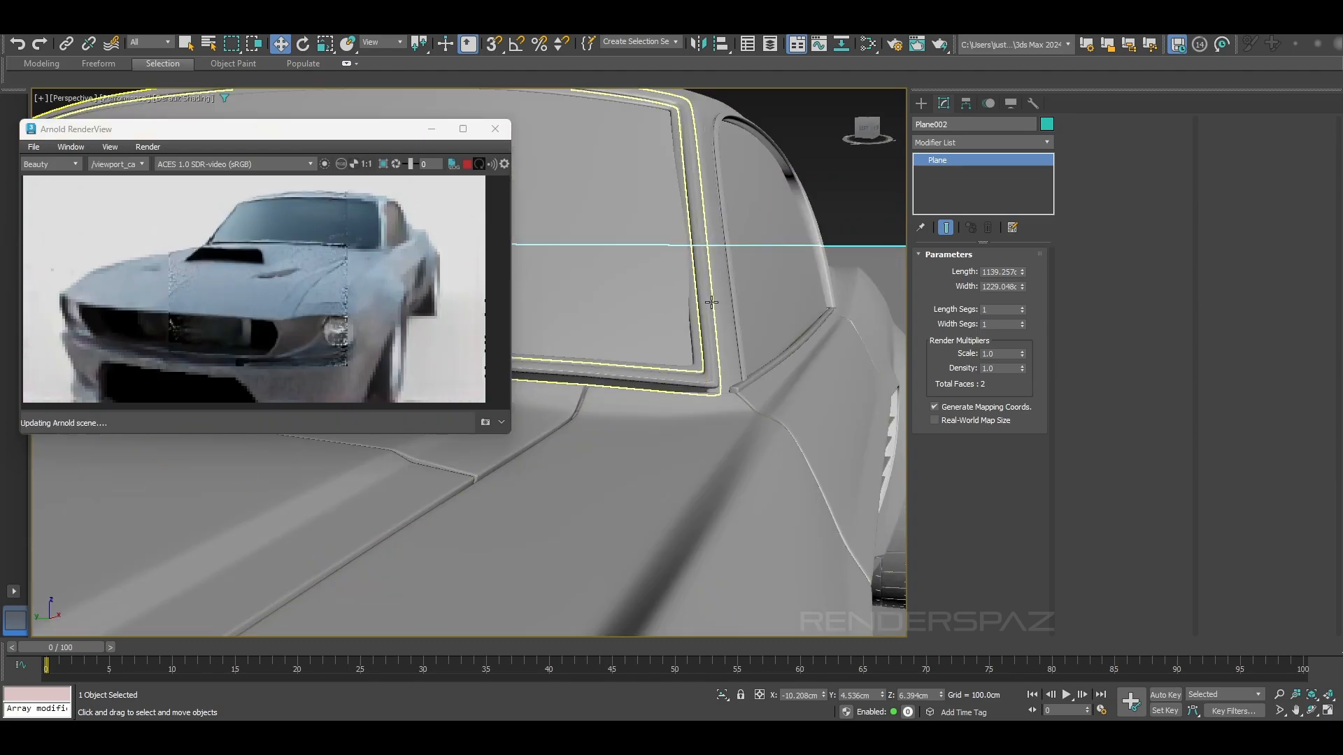
{"action": "left_click", "coordinate": [694, 393]}
{"action": "scroll", "coordinate": [692, 406], "scroll_direction": "up", "scroll_amount": 3}
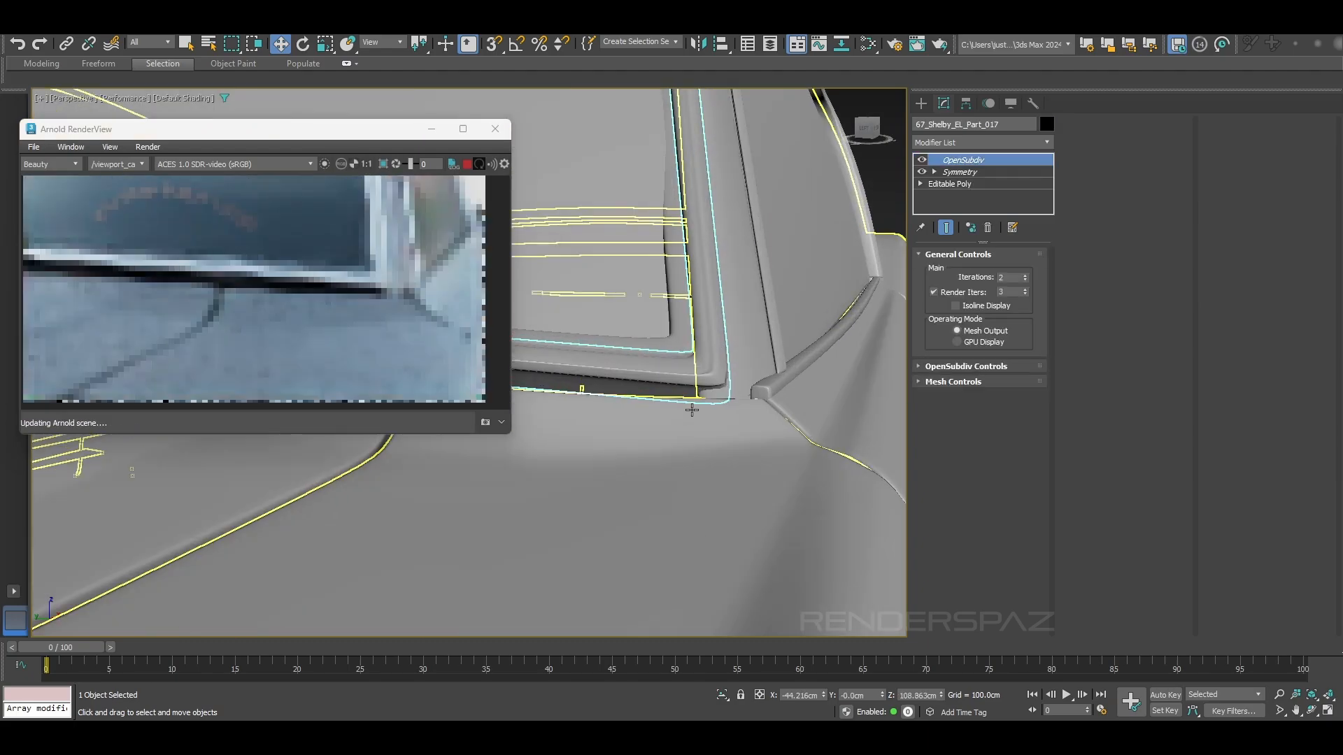
{"action": "scroll", "coordinate": [692, 409], "scroll_direction": "down", "scroll_amount": 3}
{"action": "middle_click_drag", "start_coordinate": [692, 410], "coordinate": [892, 441], "text": "alt"}
{"action": "scroll", "coordinate": [662, 394], "scroll_direction": "down", "scroll_amount": 2}
{"action": "middle_click_drag", "start_coordinate": [731, 389], "coordinate": [681, 391]}
{"action": "scroll", "coordinate": [707, 371], "scroll_direction": "up", "scroll_amount": 2}
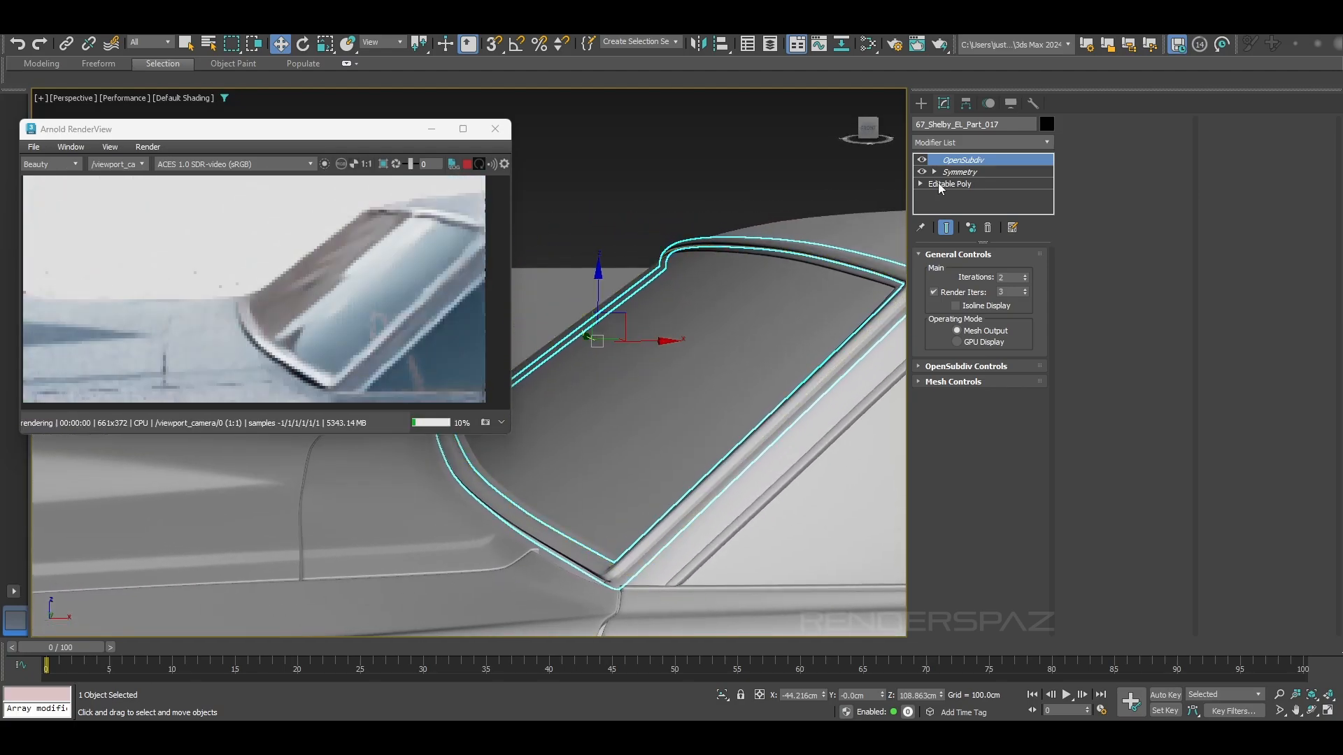
{"action": "left_click", "coordinate": [921, 161]}
{"action": "left_click", "coordinate": [922, 160]}
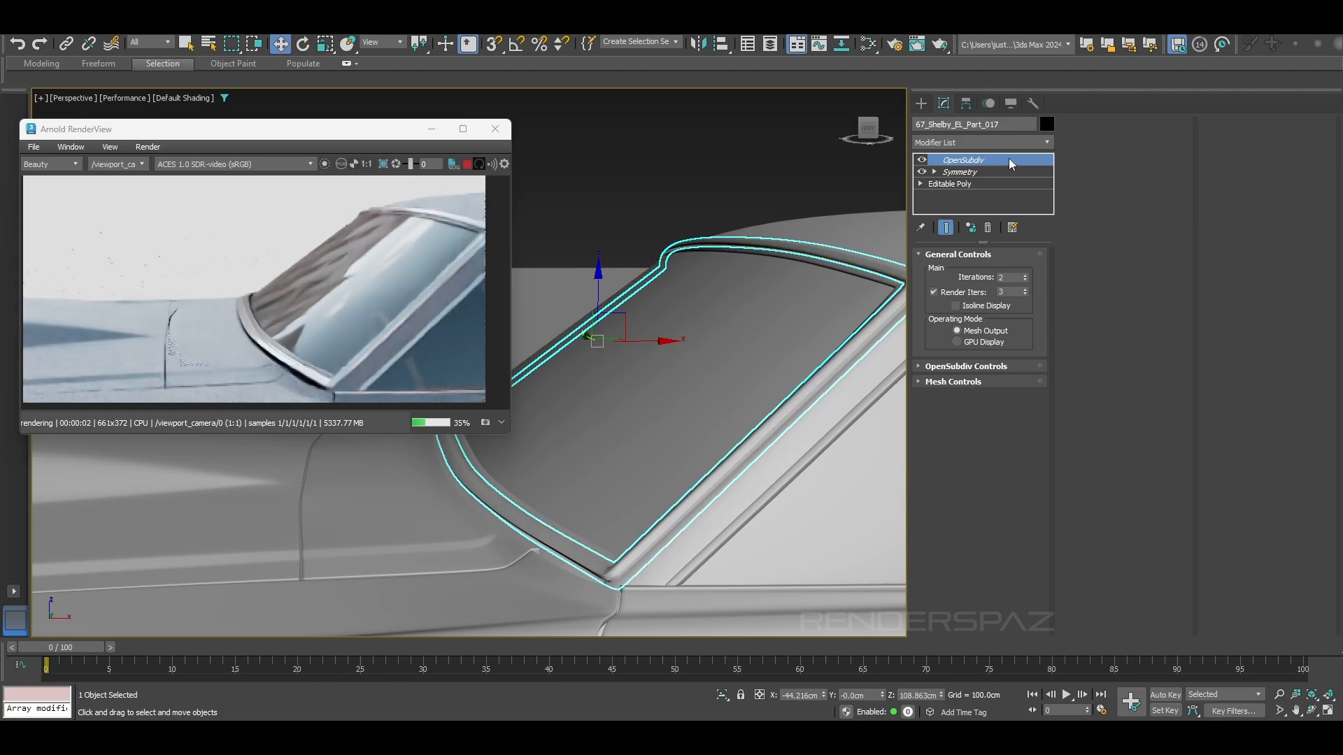
Stop the live render and nudge the windshield trim that carries the Push modifier slightly into place.
{"action": "left_click", "coordinate": [468, 164]}
{"action": "scroll", "coordinate": [594, 342], "scroll_direction": "down", "scroll_amount": 5}
{"action": "scroll", "coordinate": [594, 342], "scroll_direction": "up", "scroll_amount": 3}
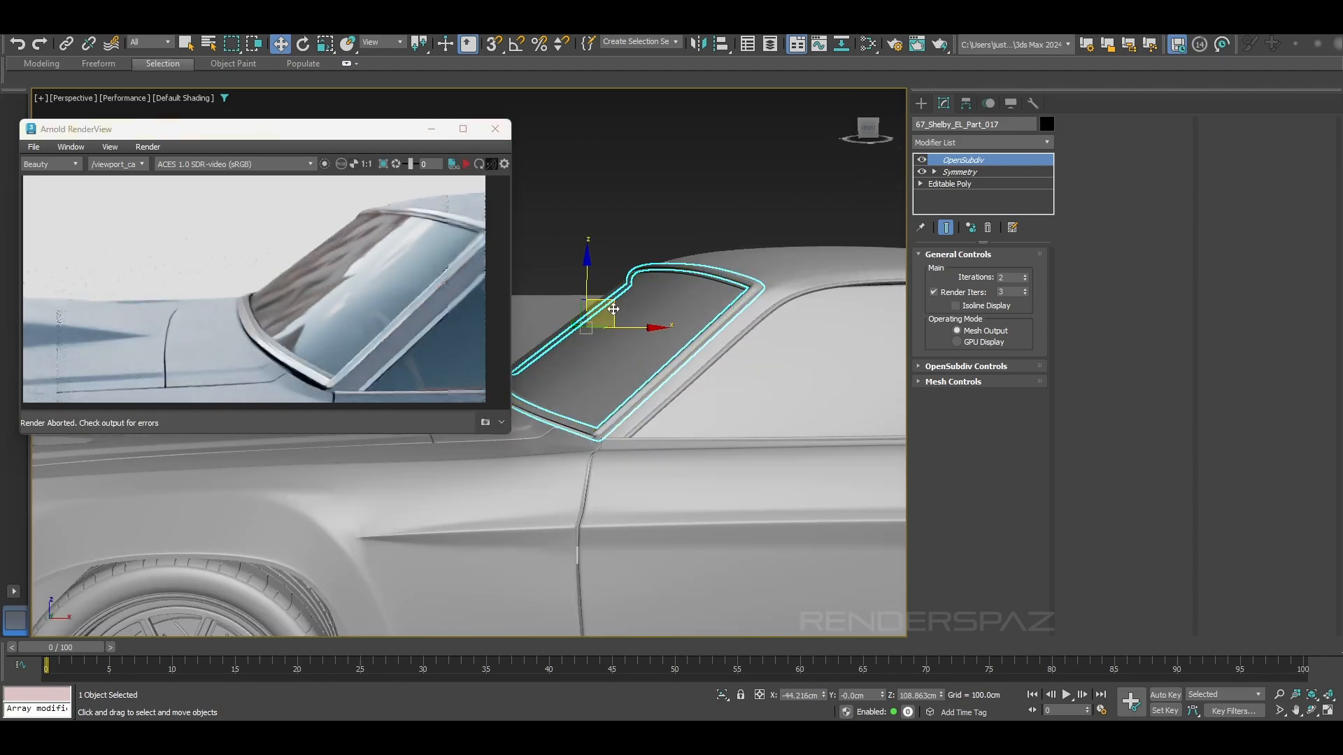
{"action": "left_click", "coordinate": [632, 231]}
{"action": "scroll", "coordinate": [690, 399], "scroll_direction": "up", "scroll_amount": 4}
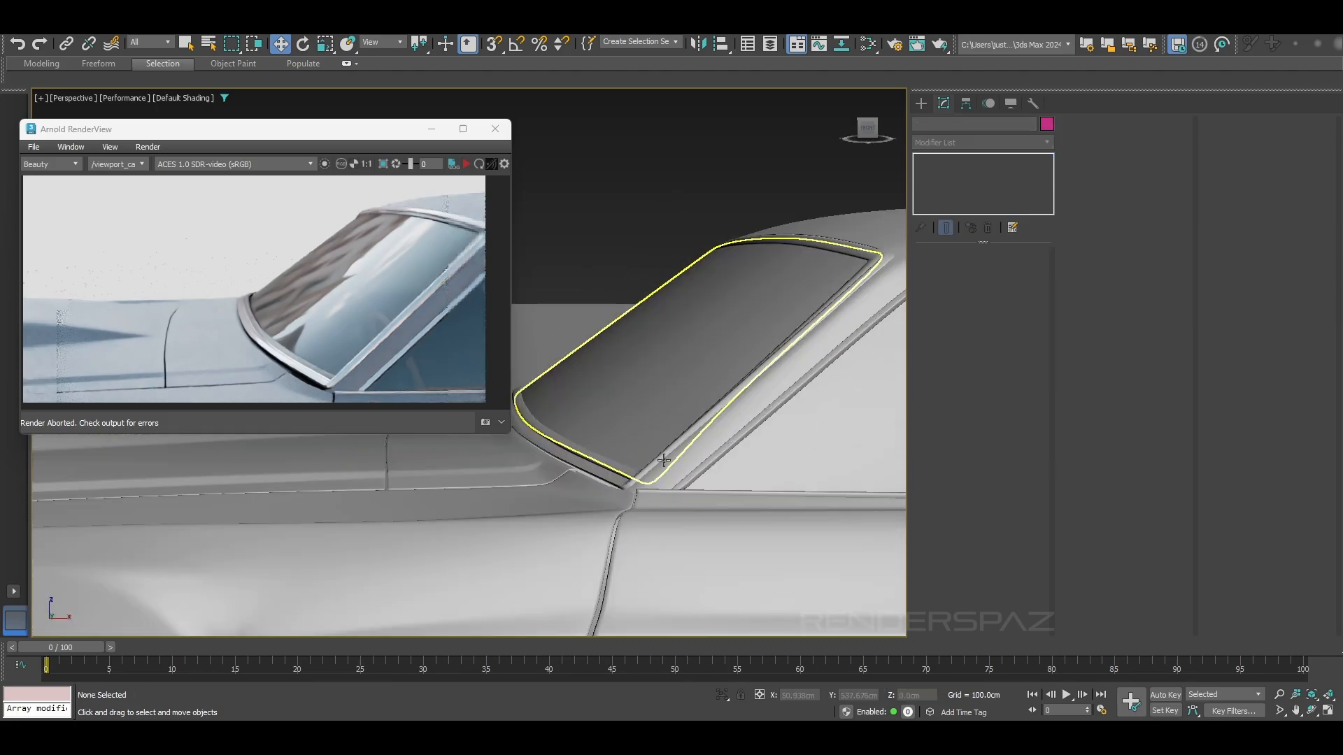
{"action": "mouse_move", "coordinate": [663, 460]}
{"action": "middle_mouse_down", "text": "alt"}
{"action": "mouse_move", "coordinate": [644, 539]}
{"action": "mouse_move", "coordinate": [669, 519]}
{"action": "mouse_move", "coordinate": [678, 476]}
{"action": "middle_mouse_up", "text": "alt"}
{"action": "left_click", "coordinate": [664, 552]}
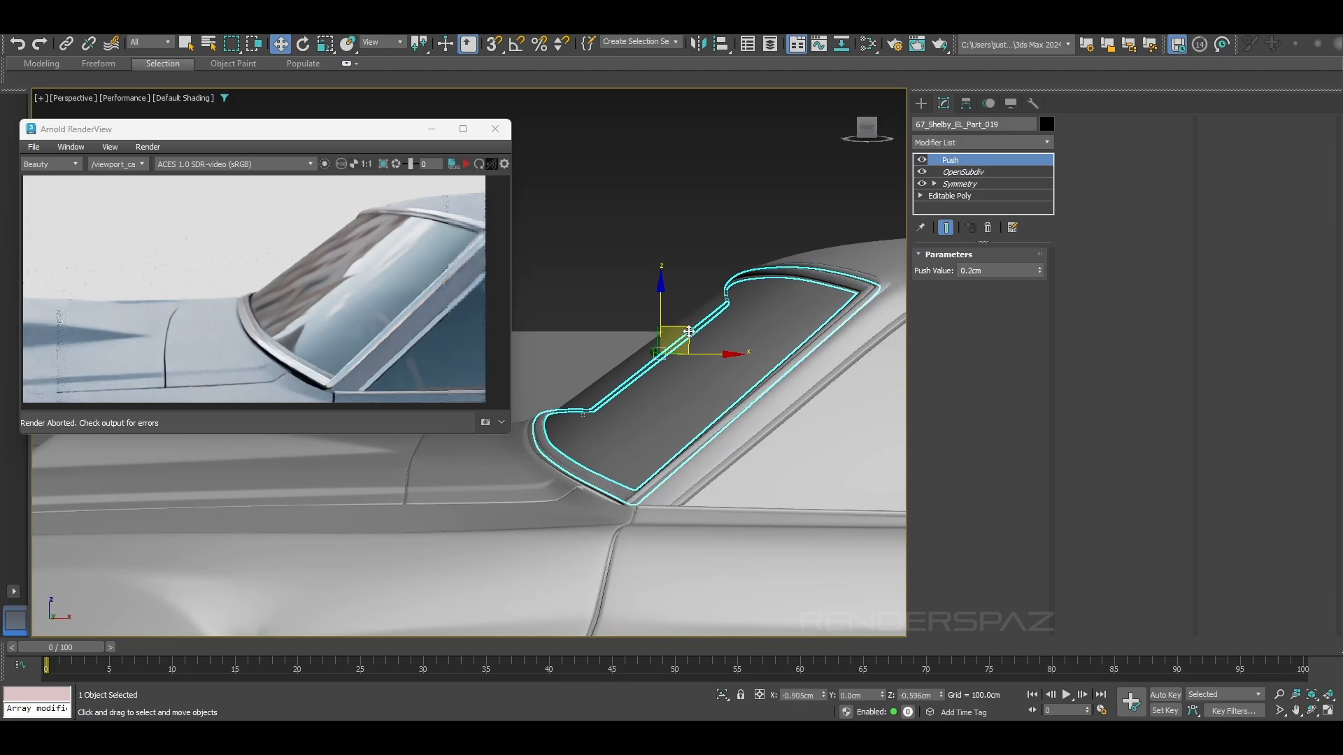
{"action": "left_click_drag", "start_coordinate": [689, 332], "coordinate": [690, 332]}
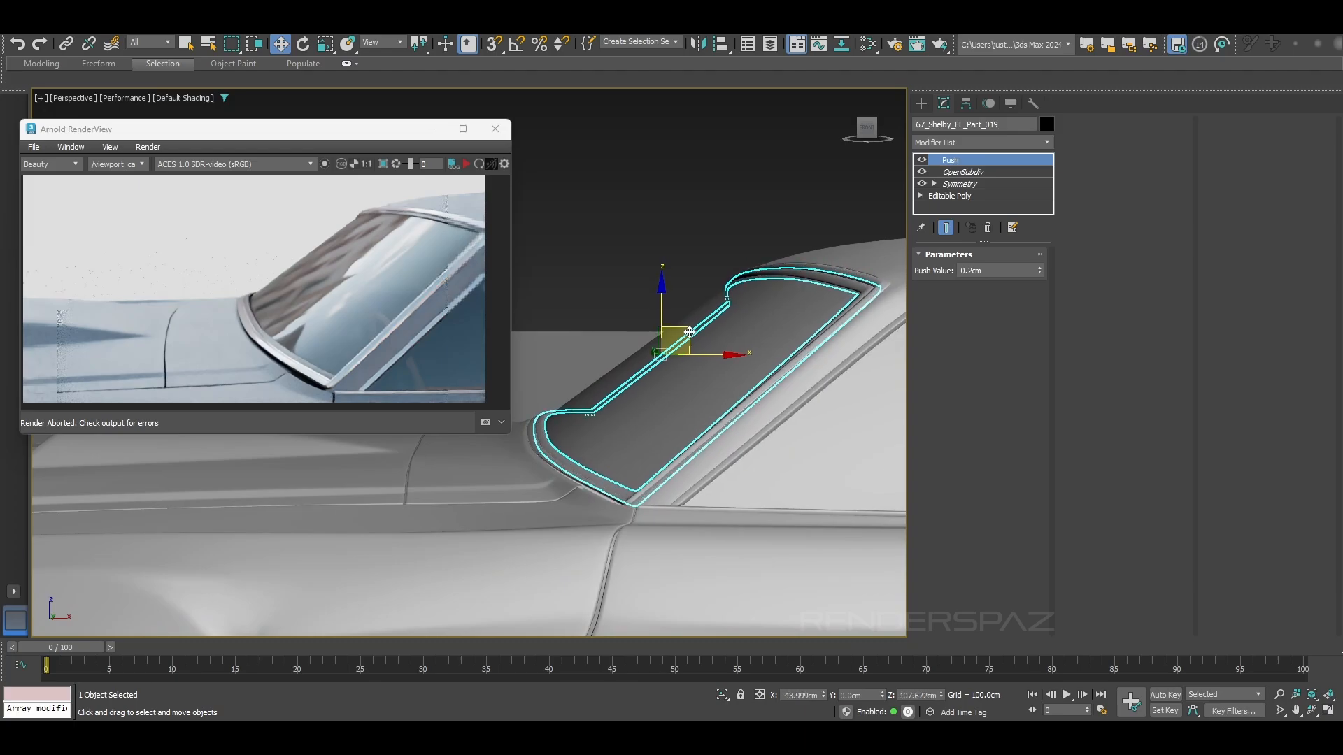
{"action": "left_click", "coordinate": [644, 233]}
Frame the whole car on its body and examine the side and front in the live render.
{"action": "scroll", "coordinate": [644, 233], "scroll_direction": "down", "scroll_amount": 10}
{"action": "middle_click_drag", "start_coordinate": [709, 315], "coordinate": [746, 343], "text": "alt"}
{"action": "scroll", "coordinate": [633, 250], "scroll_direction": "up", "scroll_amount": 2}
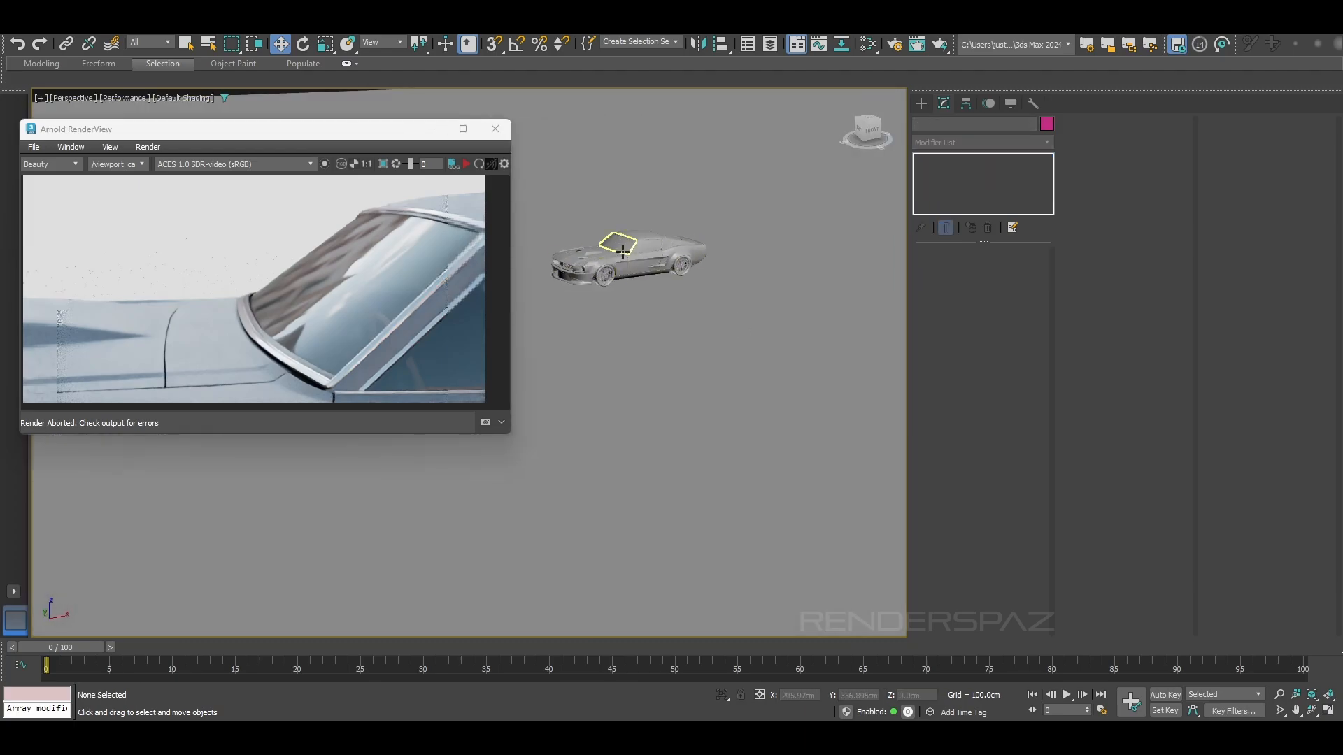
{"action": "left_click", "coordinate": [622, 259]}
{"action": "key", "text": "z"}
{"action": "mouse_move", "coordinate": [672, 306]}
{"action": "middle_mouse_down", "text": "alt"}
{"action": "mouse_move", "coordinate": [615, 277]}
{"action": "mouse_move", "coordinate": [691, 300]}
{"action": "middle_mouse_up", "text": "alt"}
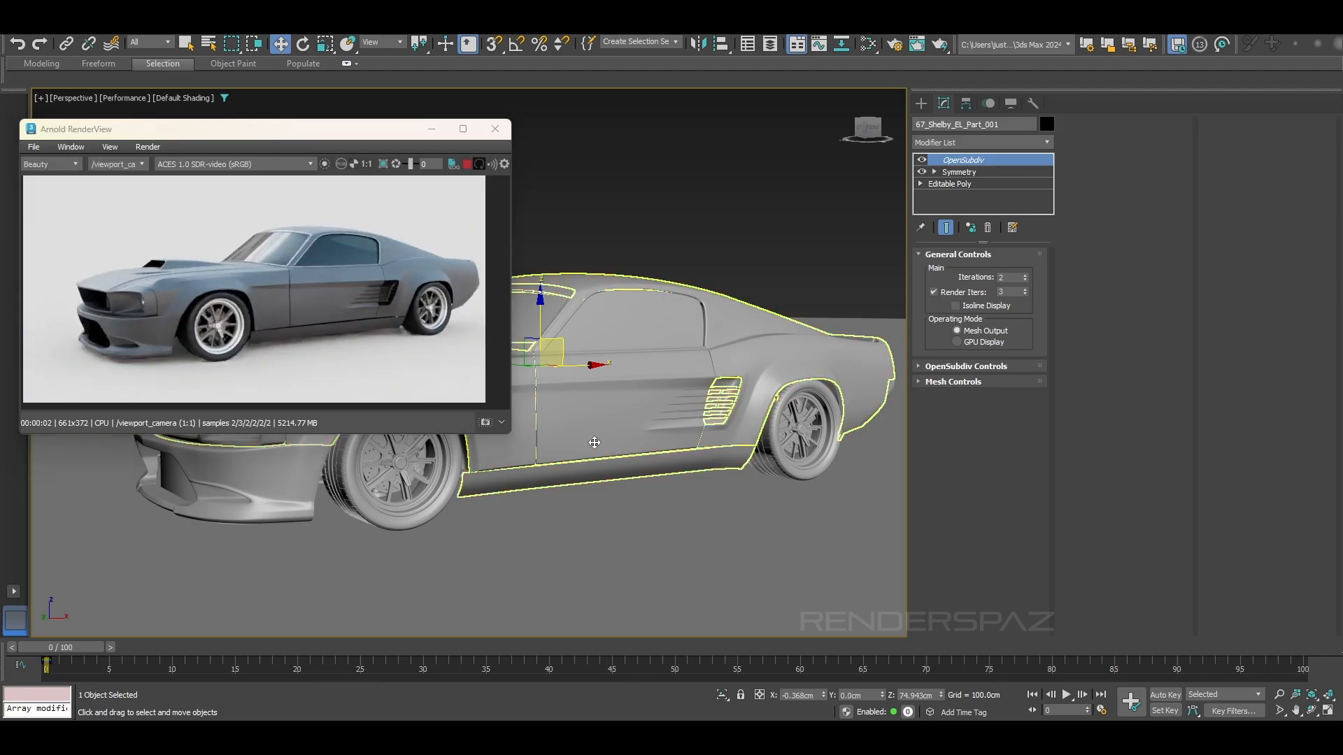
{"action": "middle_click_drag", "start_coordinate": [595, 443], "coordinate": [689, 451], "text": "alt"}
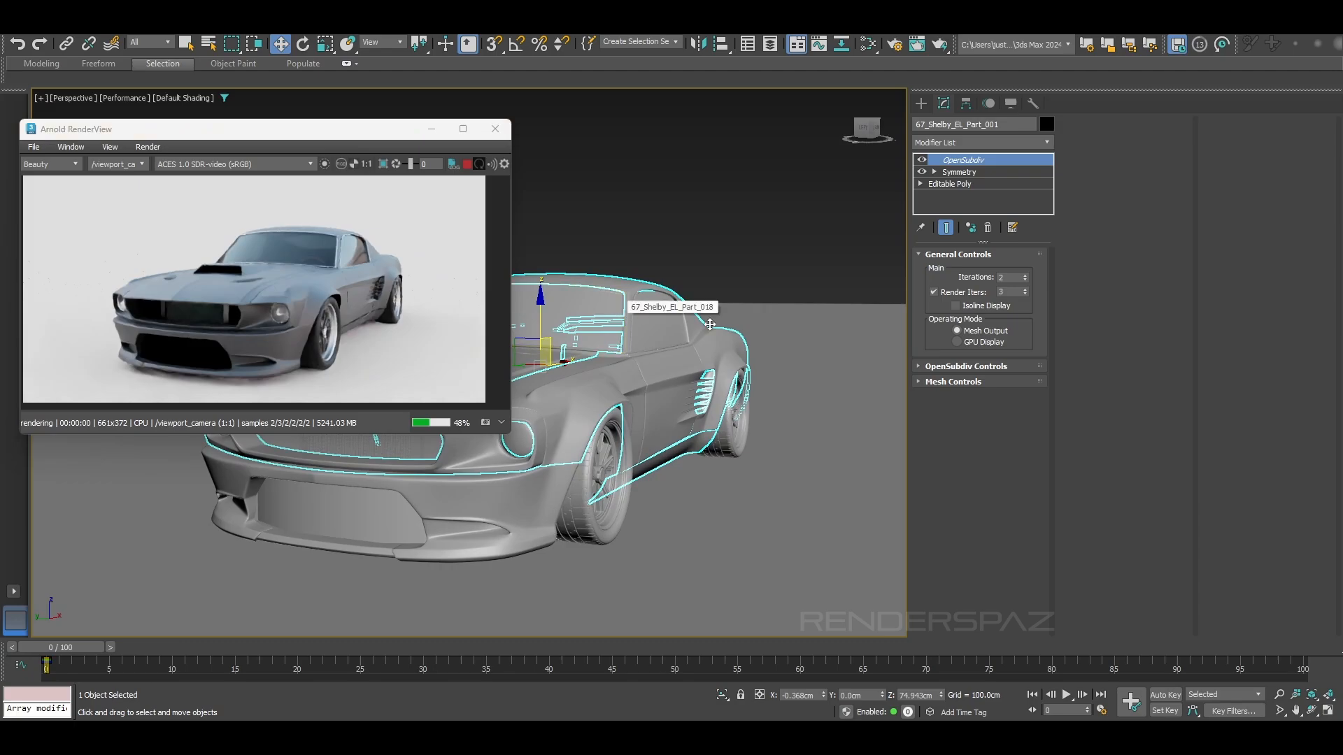
Clear the selection and examine the grille, headlights and front bumper from both front corners in the live render.
{"action": "left_click", "coordinate": [766, 272]}
{"action": "scroll", "coordinate": [276, 308], "scroll_direction": "up", "scroll_amount": 2}
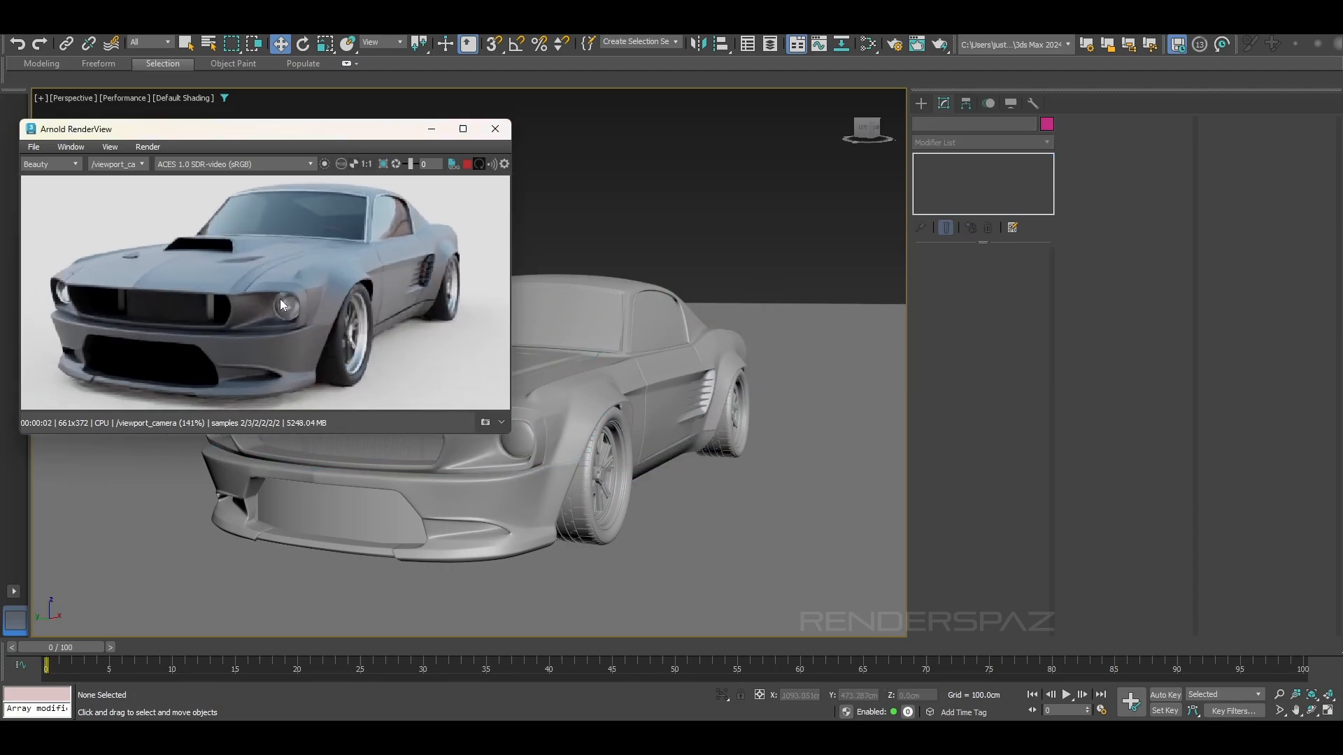
{"action": "scroll", "coordinate": [281, 304], "scroll_direction": "down", "scroll_amount": 2}
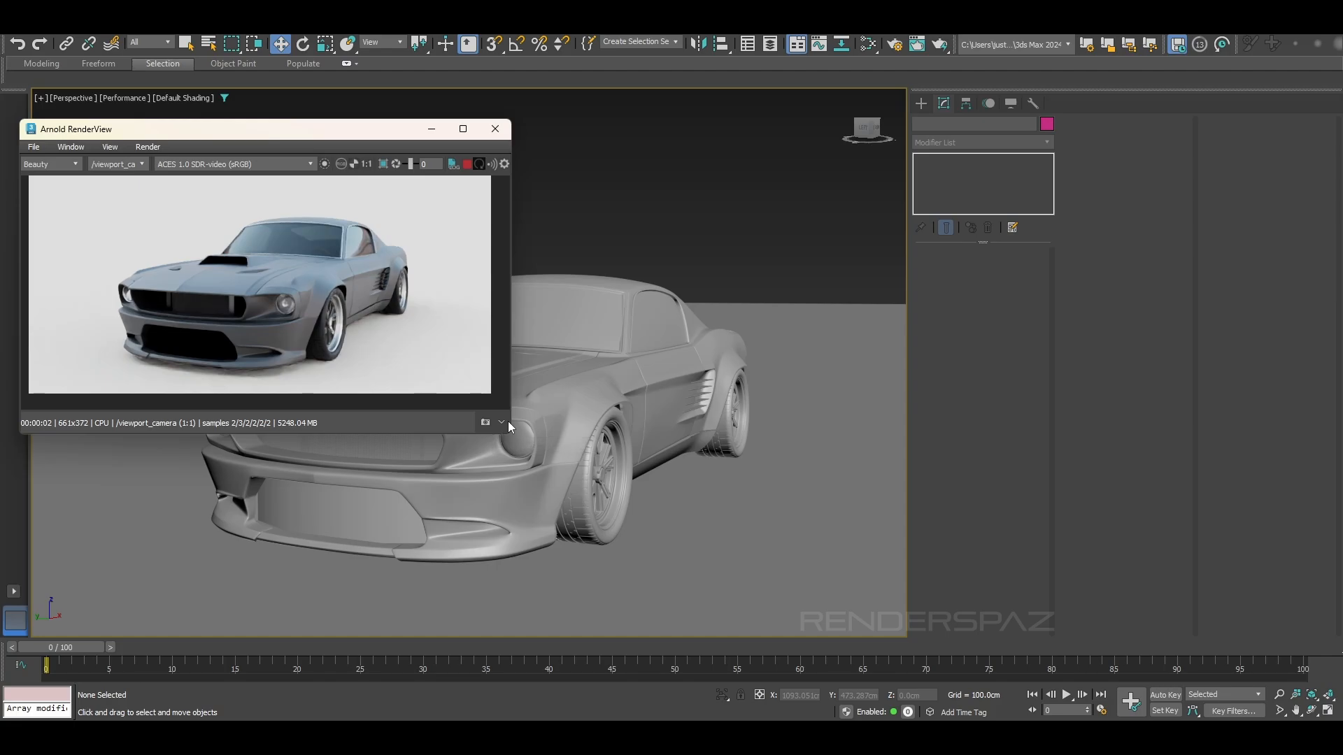
{"action": "middle_click_drag", "start_coordinate": [538, 463], "coordinate": [622, 425], "text": "alt"}
{"action": "scroll", "coordinate": [693, 404], "scroll_direction": "up", "scroll_amount": 3}
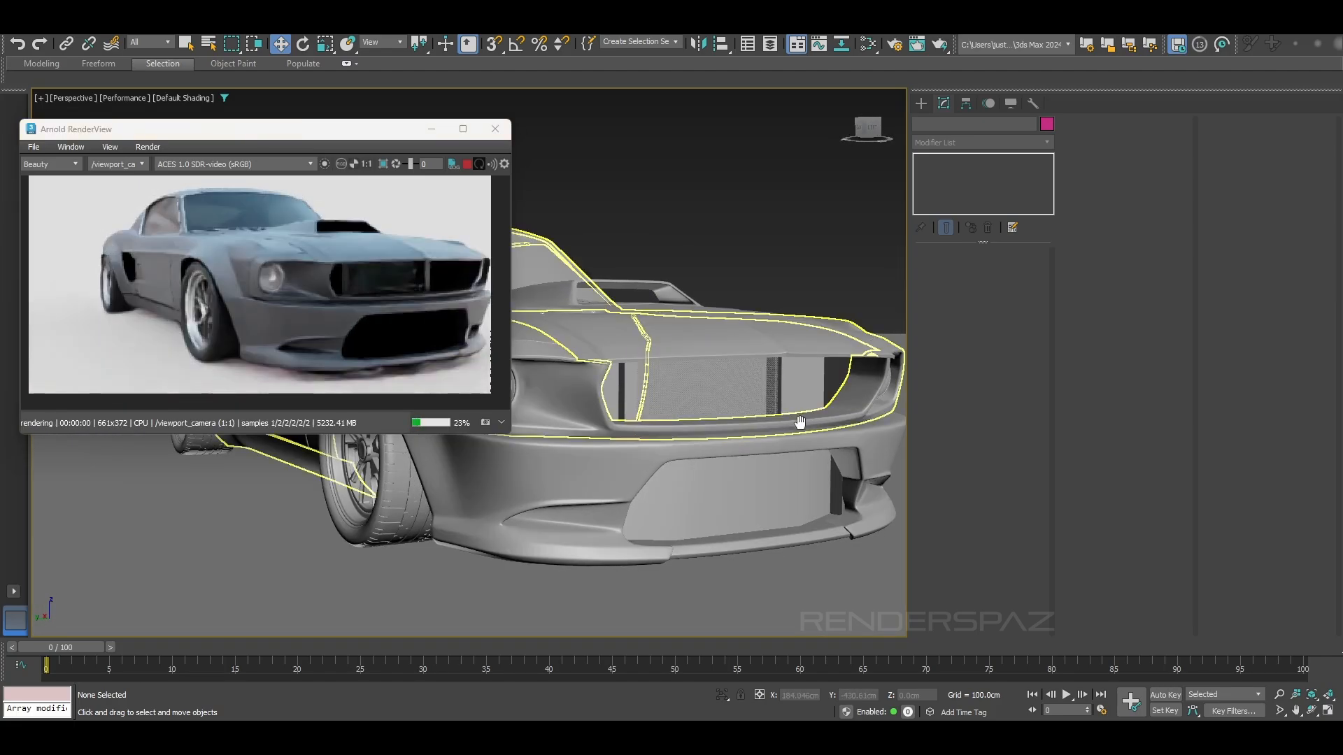
{"action": "middle_click_drag", "start_coordinate": [797, 423], "coordinate": [668, 429]}
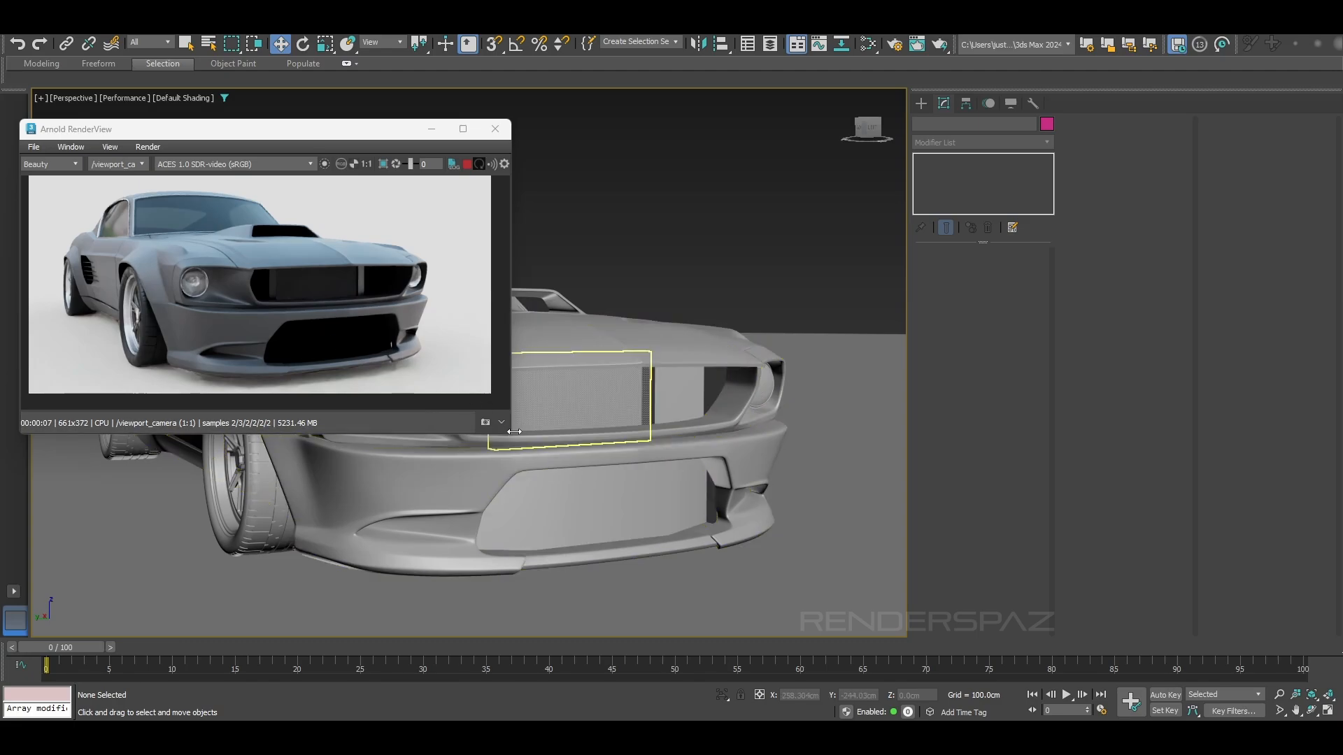
Enlarge the Arnold RenderView window and set its test resolution to 100%.
{"action": "left_click_drag", "start_coordinate": [508, 435], "coordinate": [738, 546]}
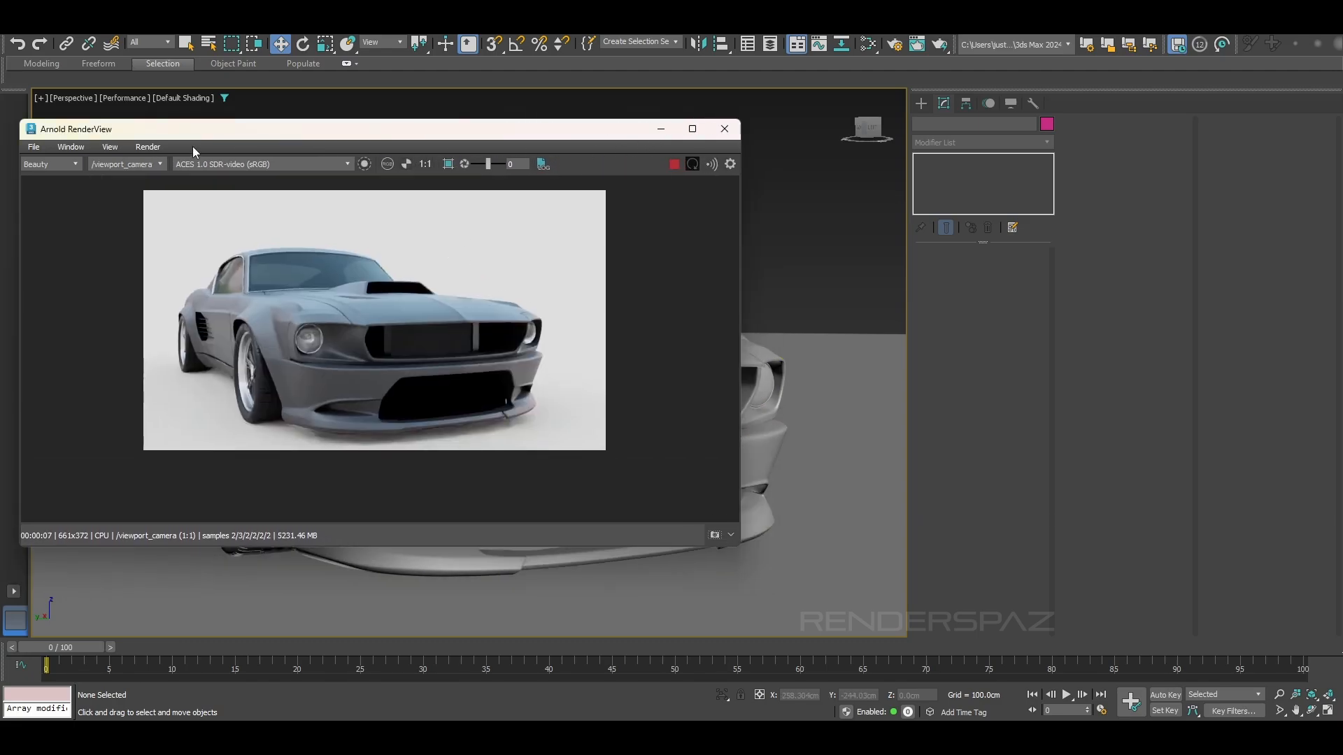
{"action": "left_click", "coordinate": [113, 147]}
{"action": "mouse_move", "coordinate": [150, 283]}
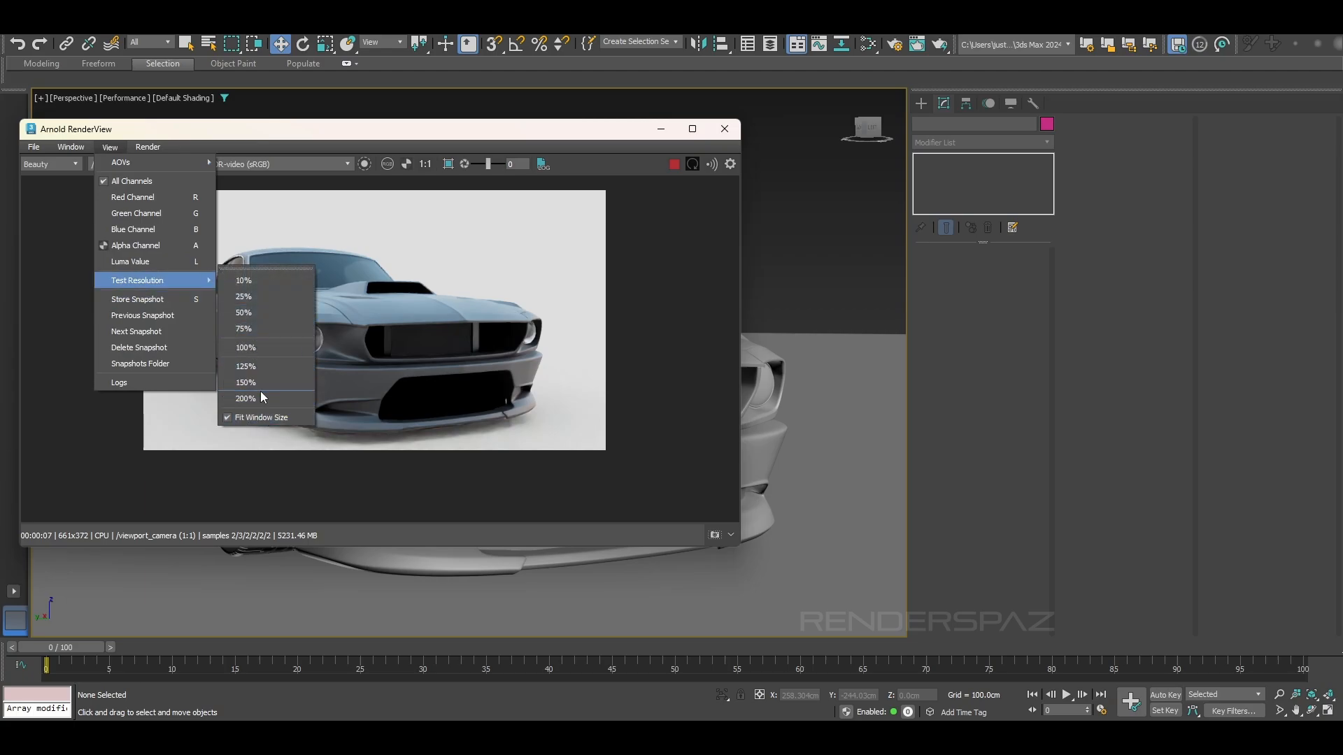
{"action": "left_click", "coordinate": [256, 346]}
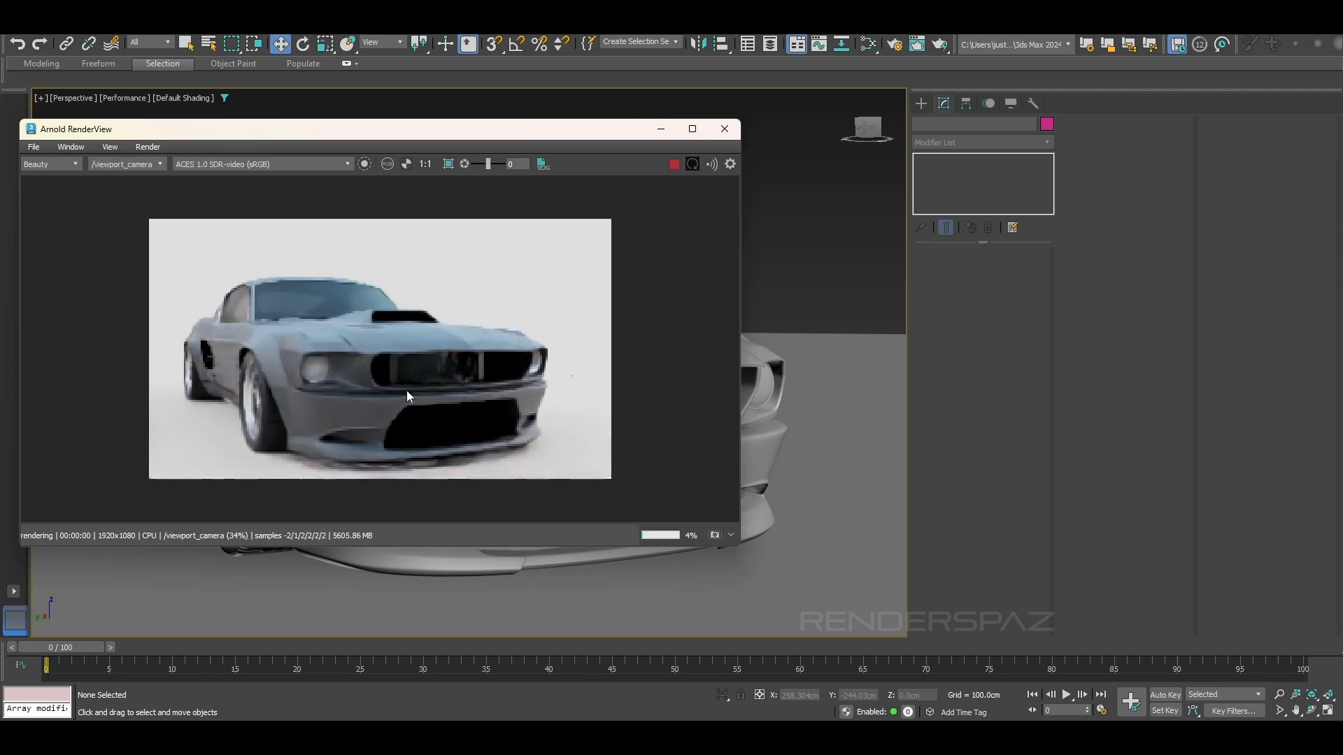
{"action": "scroll", "coordinate": [401, 388], "scroll_direction": "up", "scroll_amount": 2}
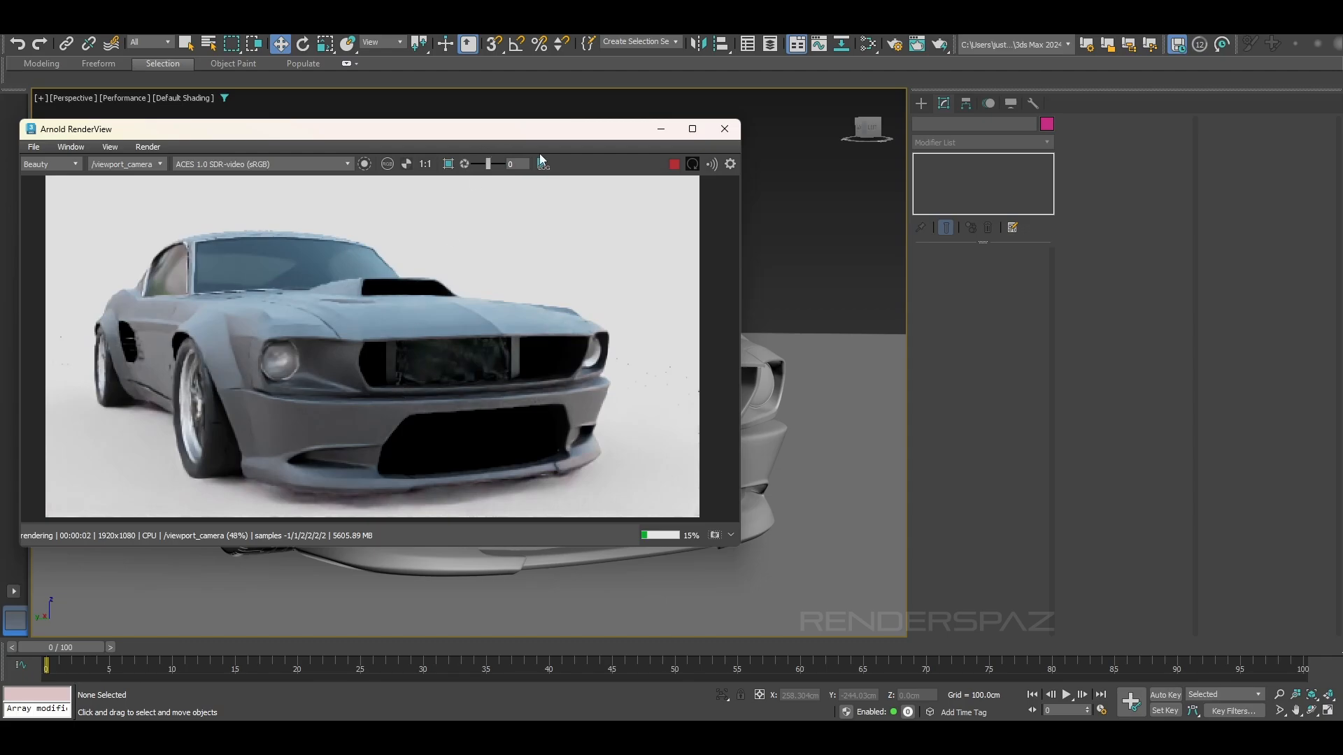
Move the render window clear of the viewport and set up a front three-quarter view of the whole car.
{"action": "middle_click_drag", "start_coordinate": [822, 480], "coordinate": [739, 498], "text": "alt"}
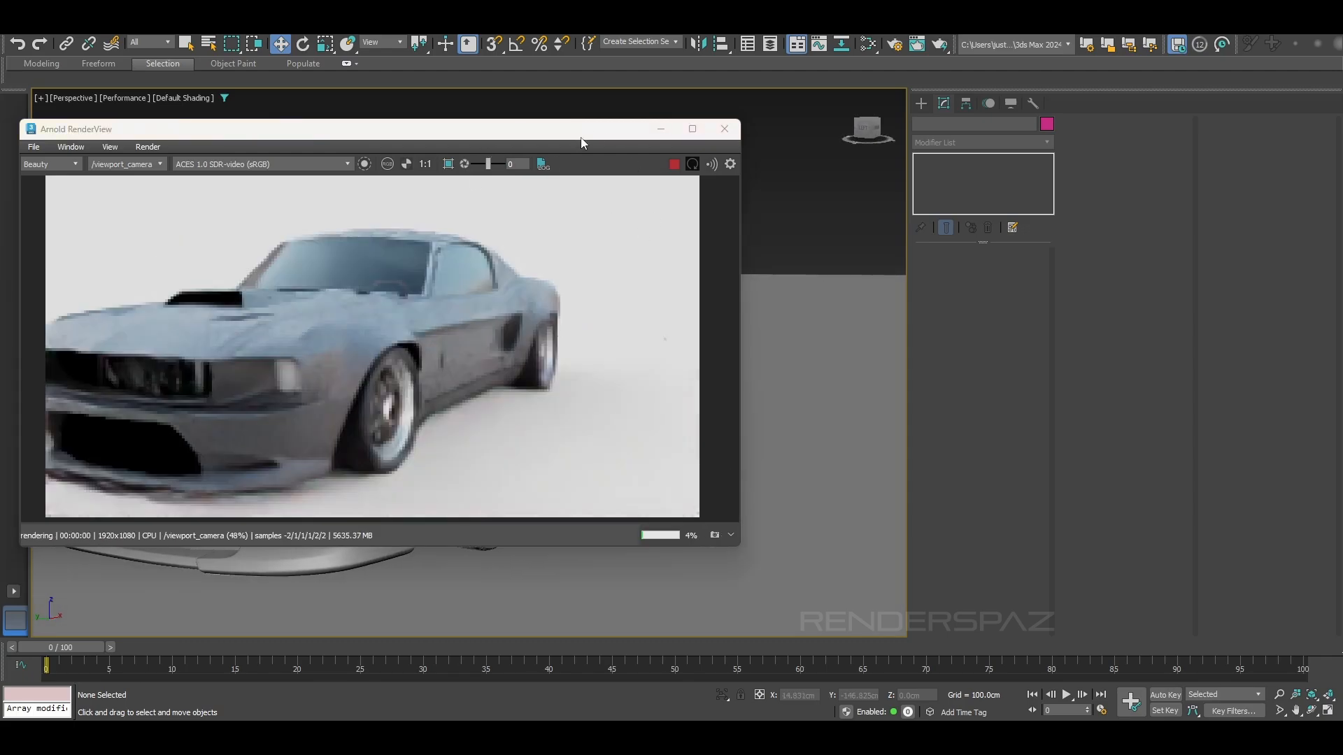
{"action": "left_click_drag", "start_coordinate": [581, 138], "coordinate": [1119, 126]}
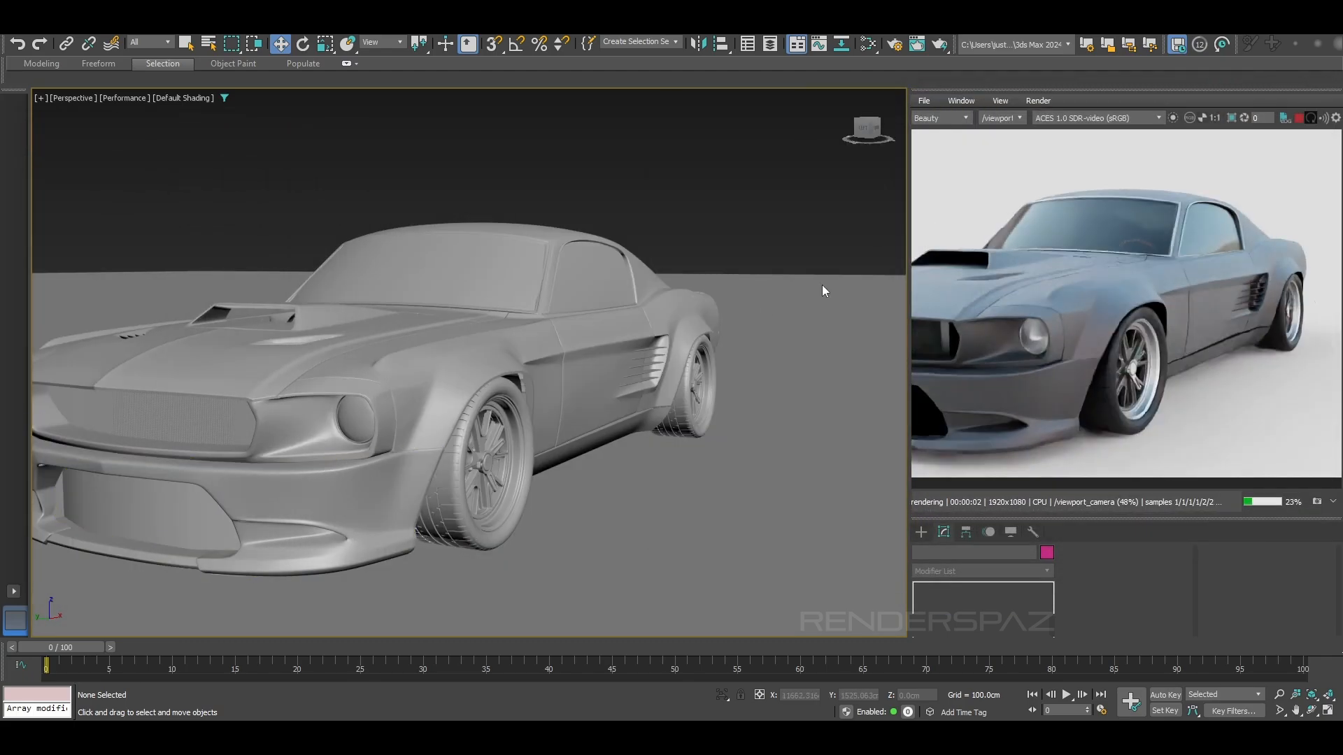
{"action": "middle_click_drag", "start_coordinate": [467, 425], "coordinate": [633, 403], "text": "alt"}
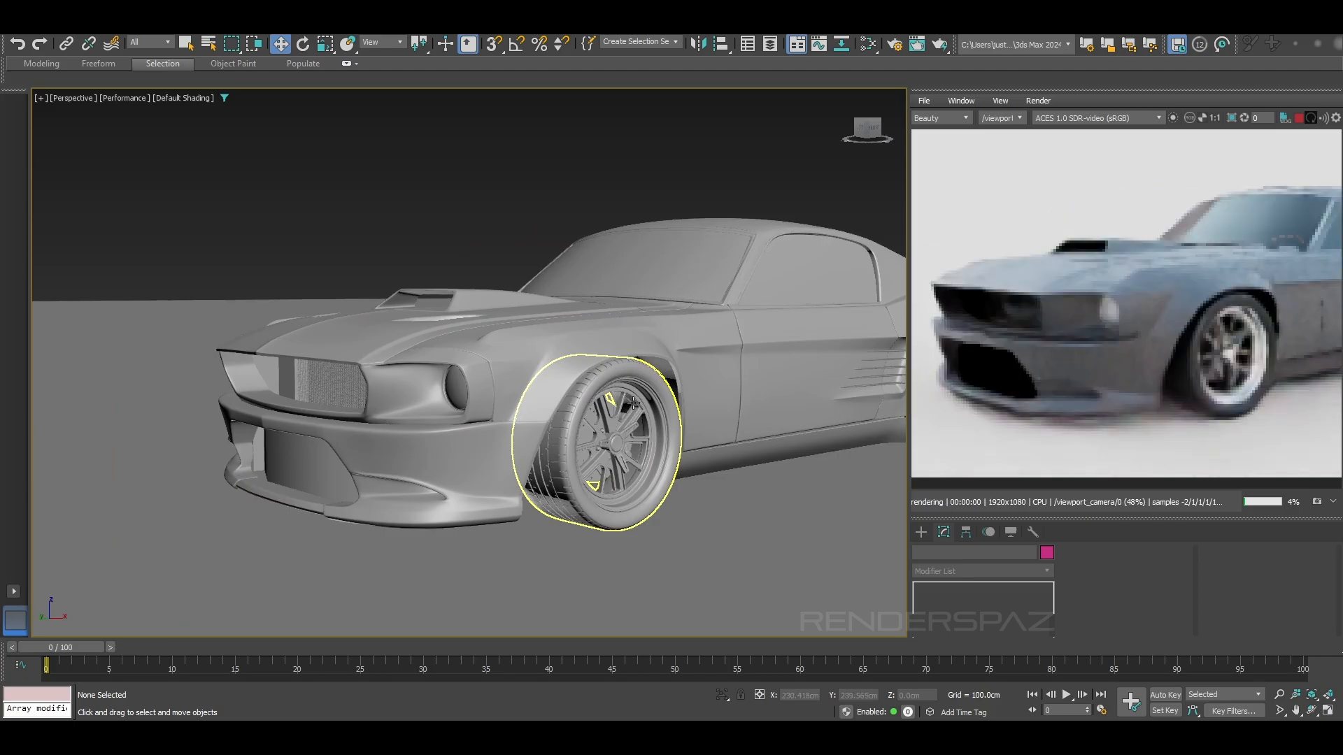
{"action": "scroll", "coordinate": [632, 400], "scroll_direction": "down", "scroll_amount": 5}
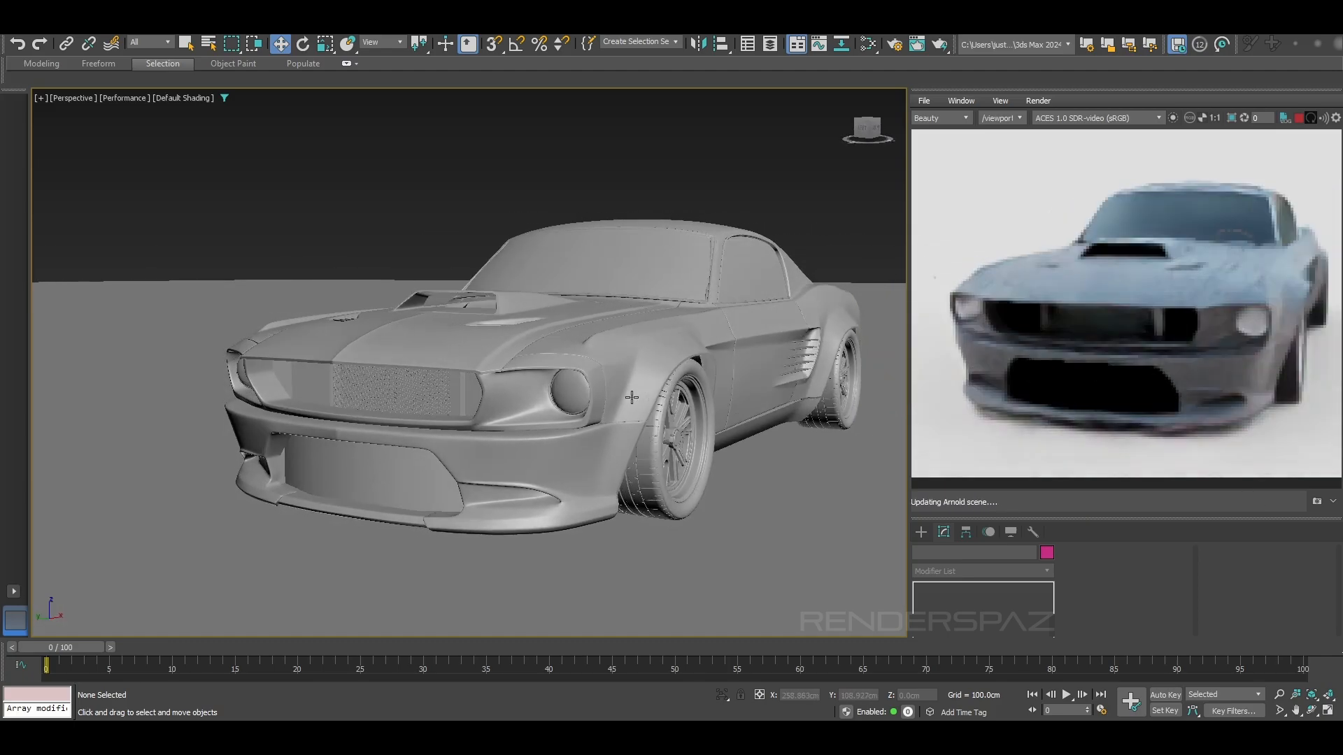
{"action": "middle_click_drag", "start_coordinate": [632, 397], "coordinate": [596, 393]}
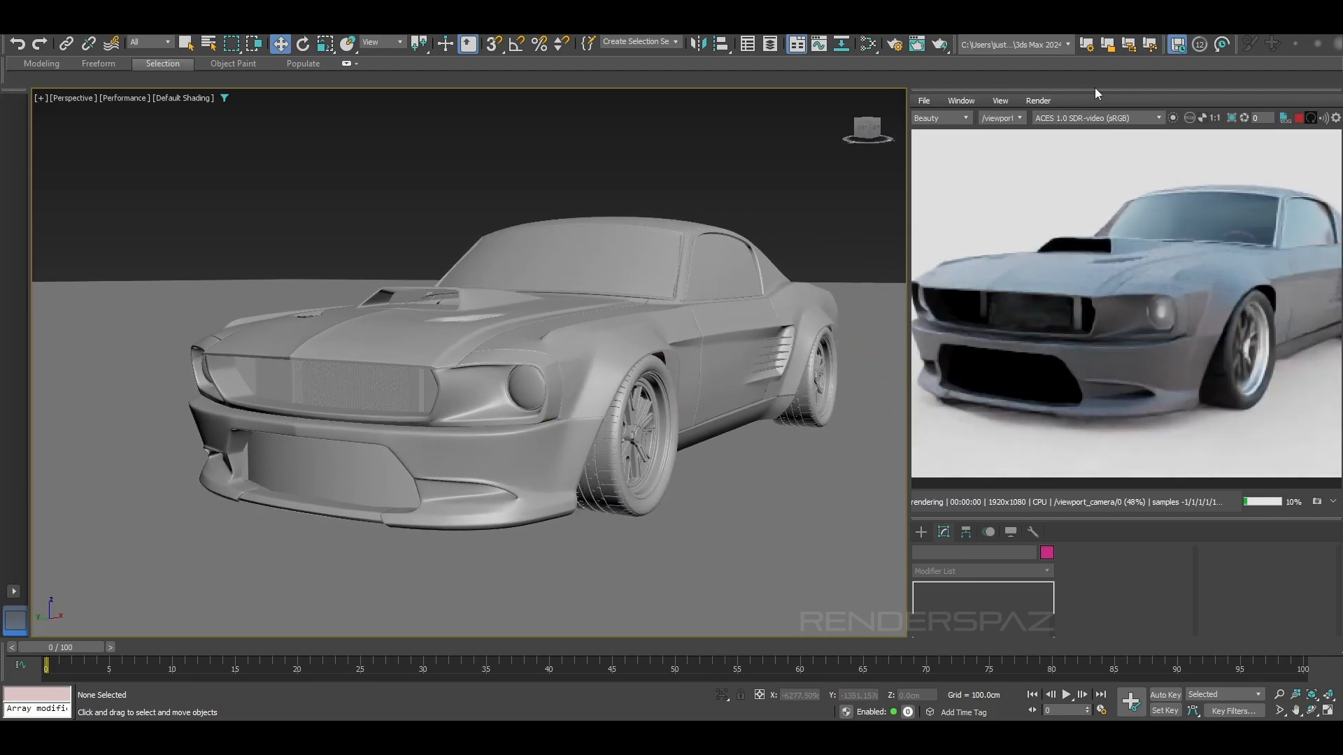
Bring the render window back over the viewport, enlarge it and examine the front three-quarter render up close.
{"action": "left_click_drag", "start_coordinate": [1096, 93], "coordinate": [401, 137]}
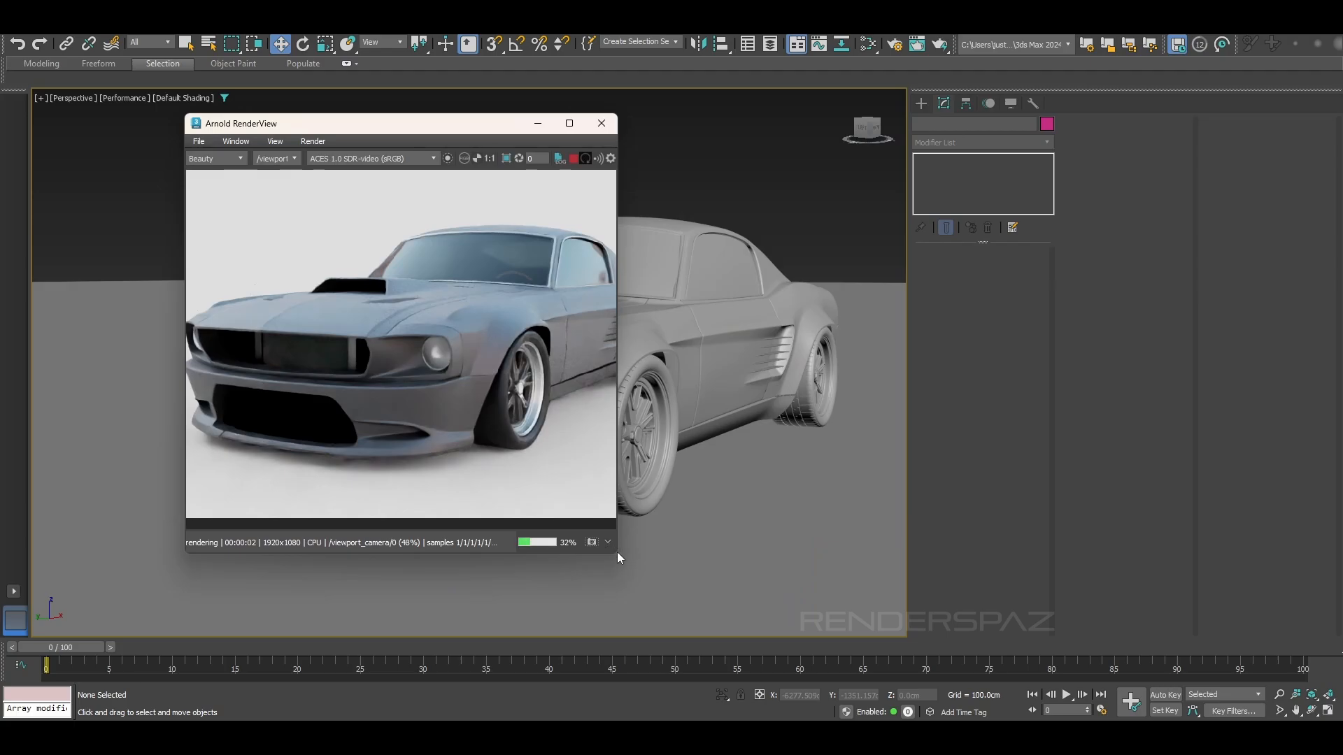
{"action": "left_click_drag", "start_coordinate": [619, 557], "coordinate": [1059, 640]}
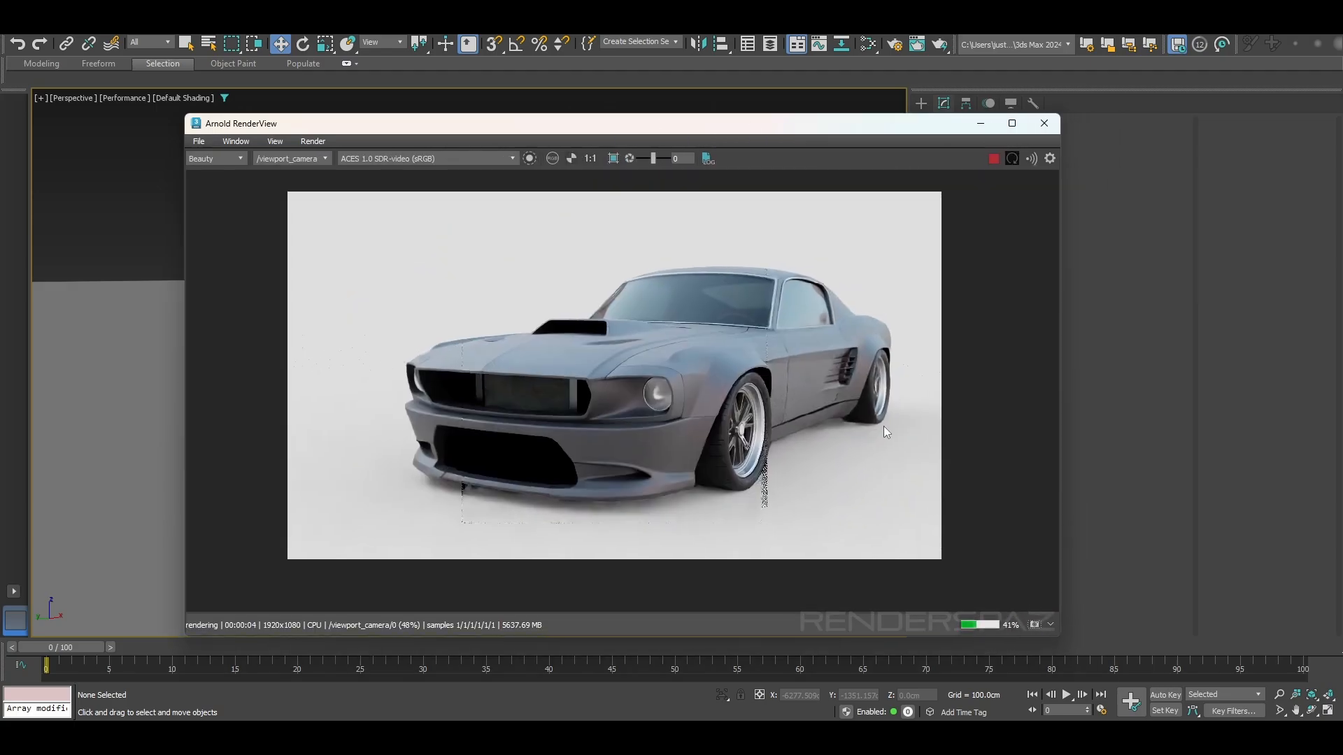
{"action": "scroll", "coordinate": [676, 438], "scroll_direction": "up", "scroll_amount": 2}
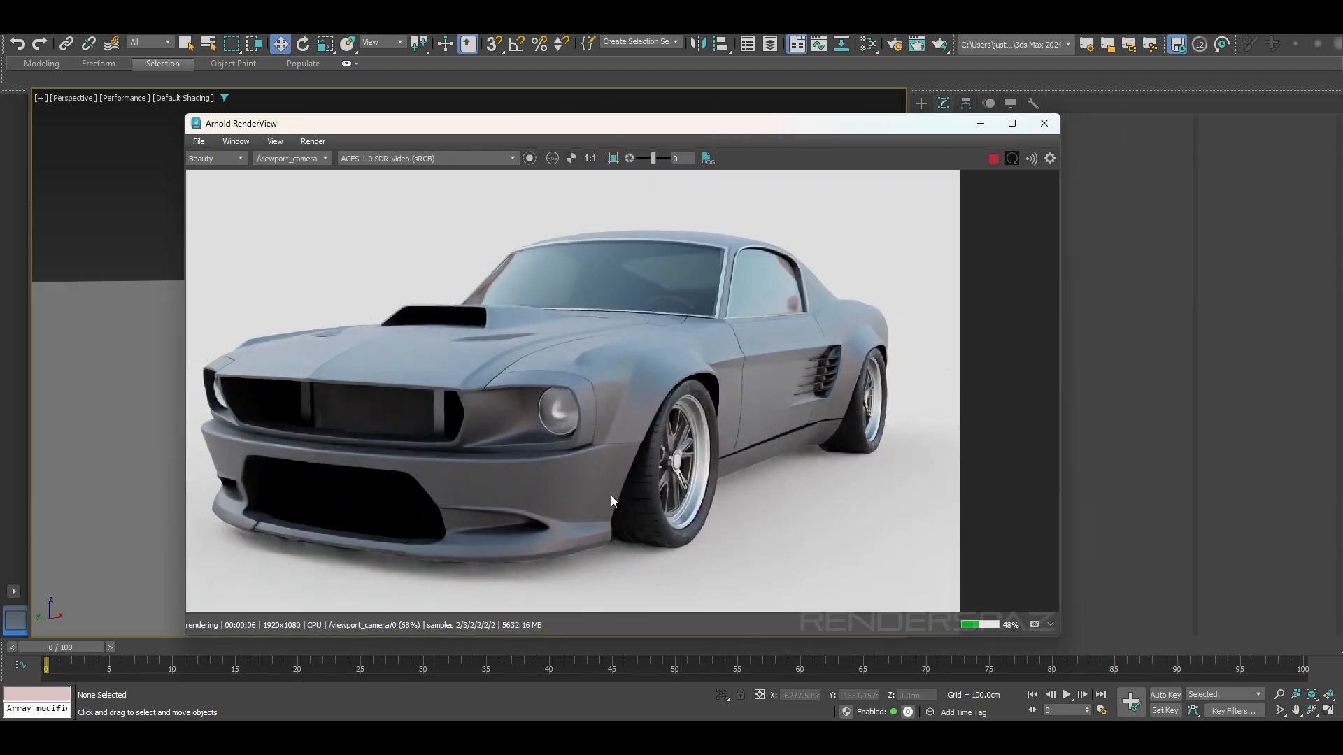
{"action": "middle_click_drag", "start_coordinate": [610, 495], "coordinate": [619, 494]}
{"action": "middle_click_drag", "start_coordinate": [623, 406], "coordinate": [636, 405]}
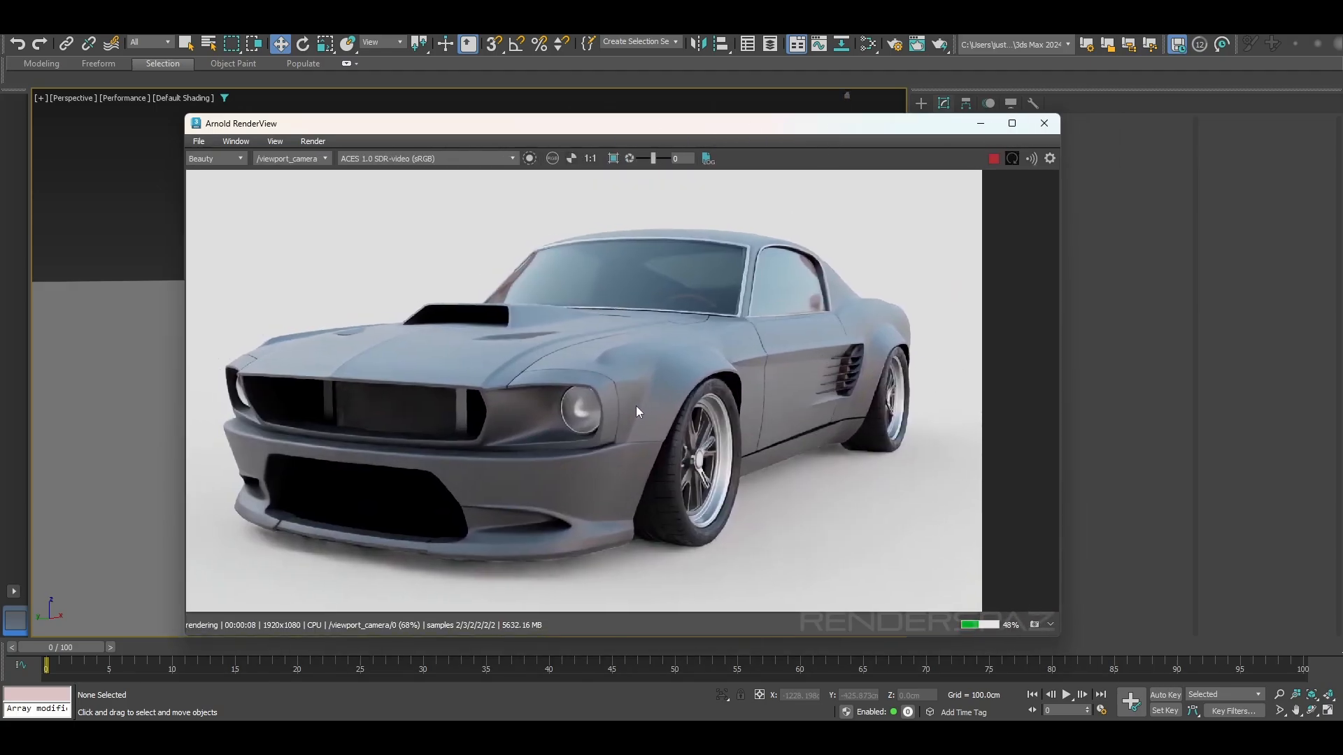